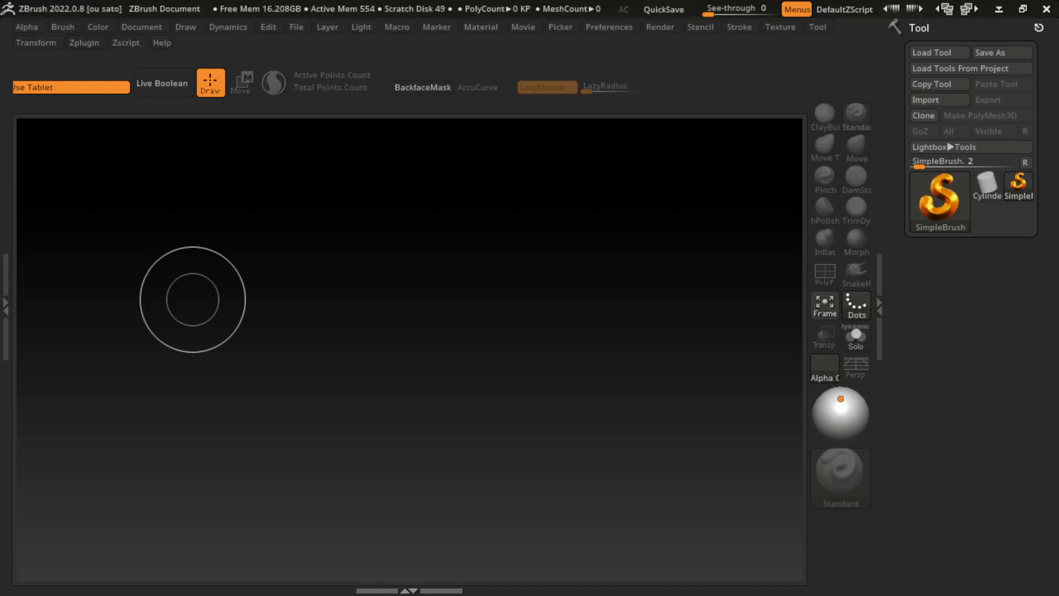
- Load the female mannequin ZPR project from the Lightbox Mannequin folder
click(609, 26)
click(644, 348)
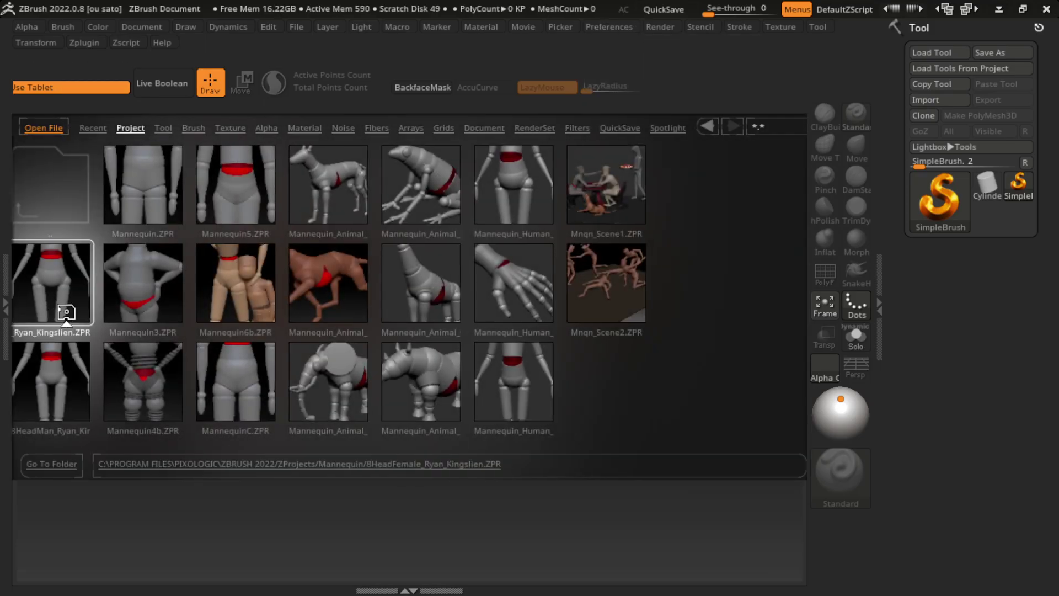
double_click(69, 309)
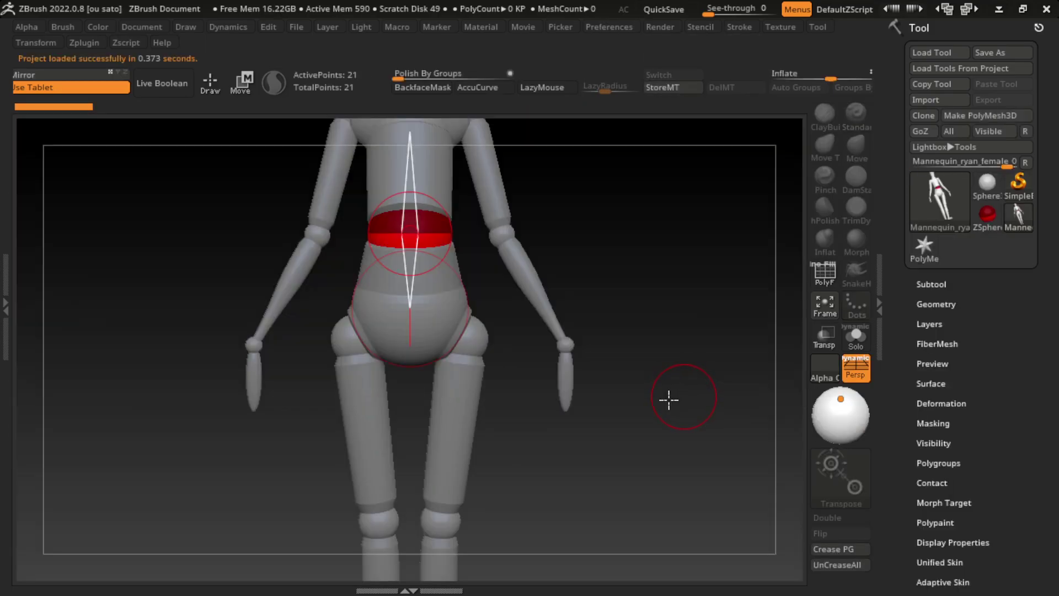
- Turn off perspective and tilt the mannequin to a three-quarter view
click(856, 366)
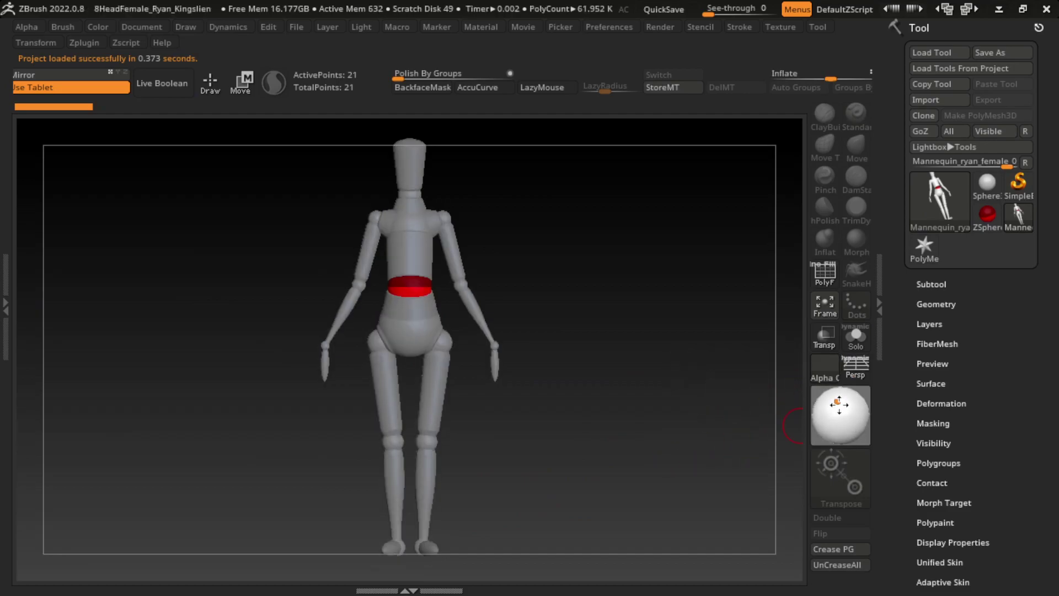
mouse_move(594, 463)
mouse_down()
mouse_move(646, 458)
mouse_move(579, 465)
mouse_move(602, 481)
mouse_up()
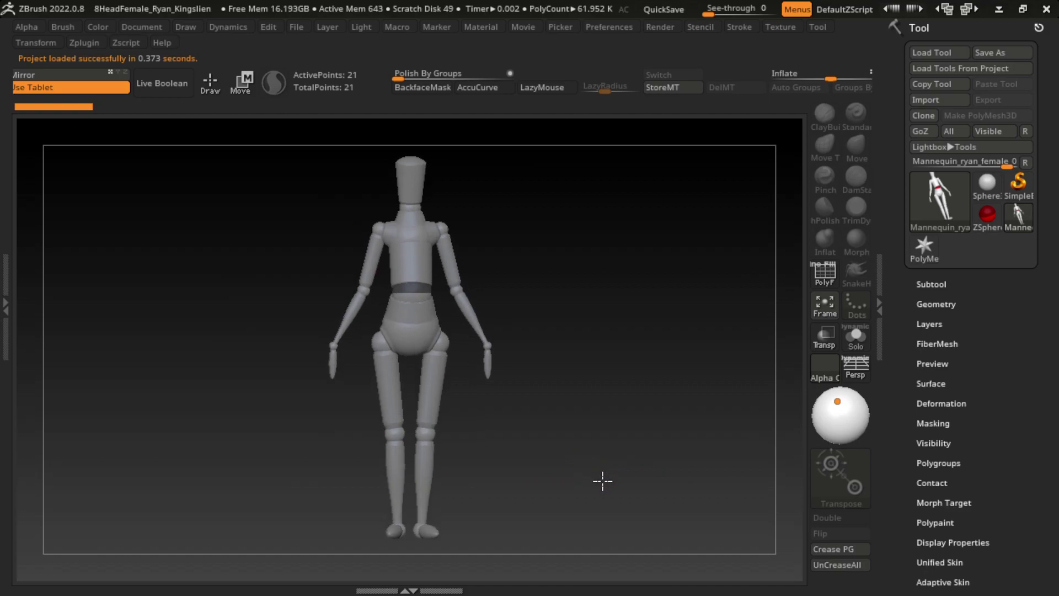
mouse_move(595, 433)
mouse_down()
mouse_move(565, 253)
mouse_move(622, 286)
mouse_move(589, 331)
mouse_move(607, 255)
mouse_move(452, 404)
mouse_up()
- Zoom in and rotate the left arm down and the right arm up at the shoulders
scroll(580, 317, up, 3)
scroll(597, 296, up, 3)
drag(378, 410, 415, 442)
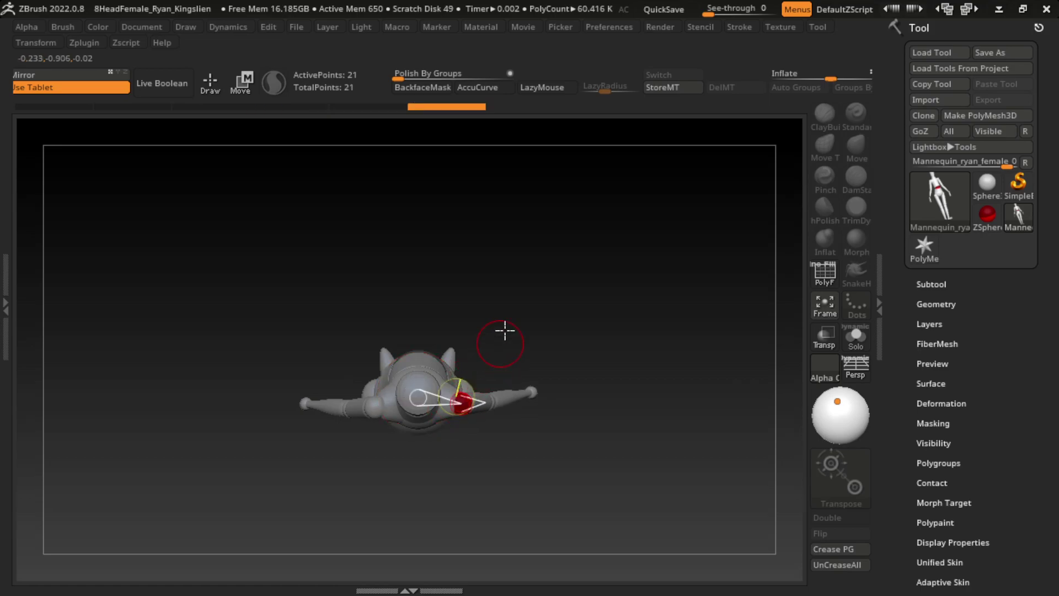
drag(463, 407, 446, 384)
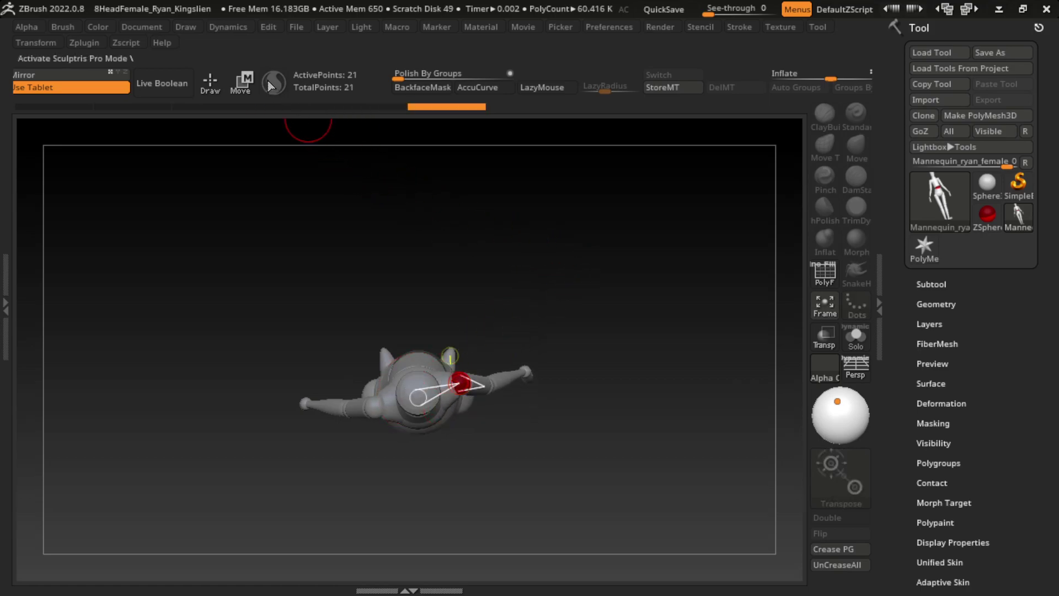
- In Move mode, raise the left arm to horizontal, then lower it slightly at the shoulder
key(w)
mouse_move(326, 113)
shift+mouse_down()
mouse_move(626, 191)
mouse_move(627, 378)
mouse_move(598, 288)
mouse_move(643, 343)
mouse_move(627, 274)
mouse_move(611, 282)
mouse_move(651, 329)
mouse_move(547, 319)
shift+mouse_up()
drag(411, 280, 409, 292)
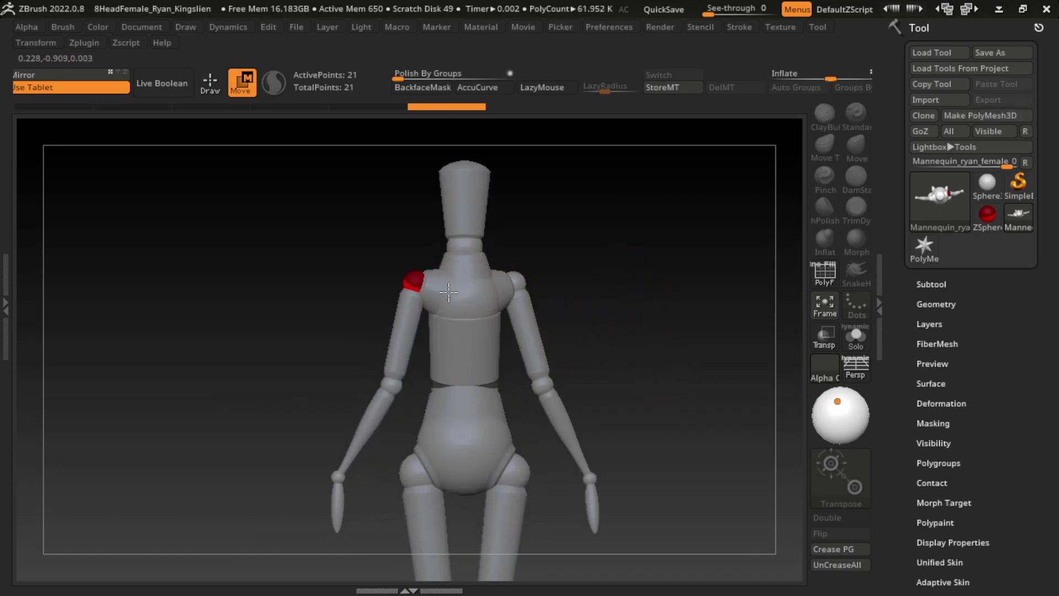
mouse_move(583, 204)
mouse_down()
mouse_move(639, 385)
mouse_move(495, 348)
mouse_up()
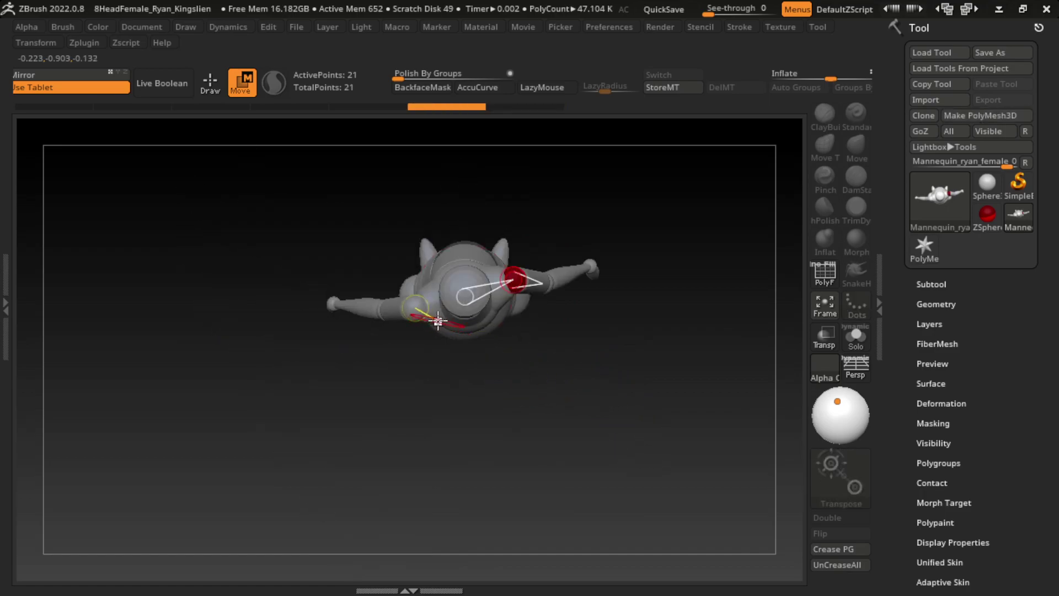
drag(458, 281, 442, 333)
drag(575, 479, 596, 225)
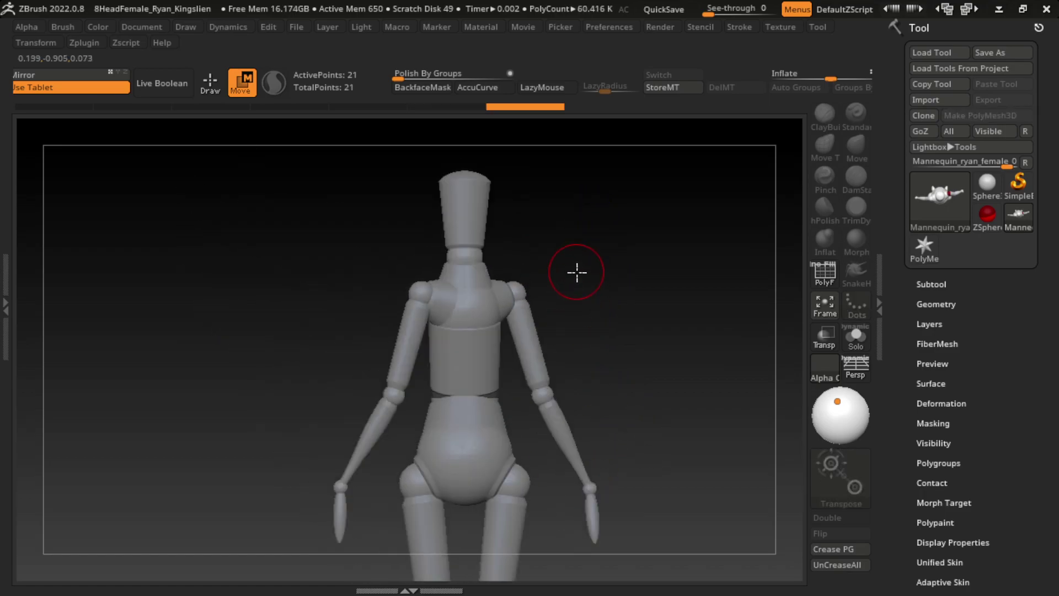
mouse_move(442, 303)
mouse_down()
mouse_move(442, 317)
mouse_move(473, 284)
mouse_move(469, 232)
mouse_move(568, 170)
mouse_up()
- Tilt the mannequin's head to one side
drag(643, 265, 632, 299)
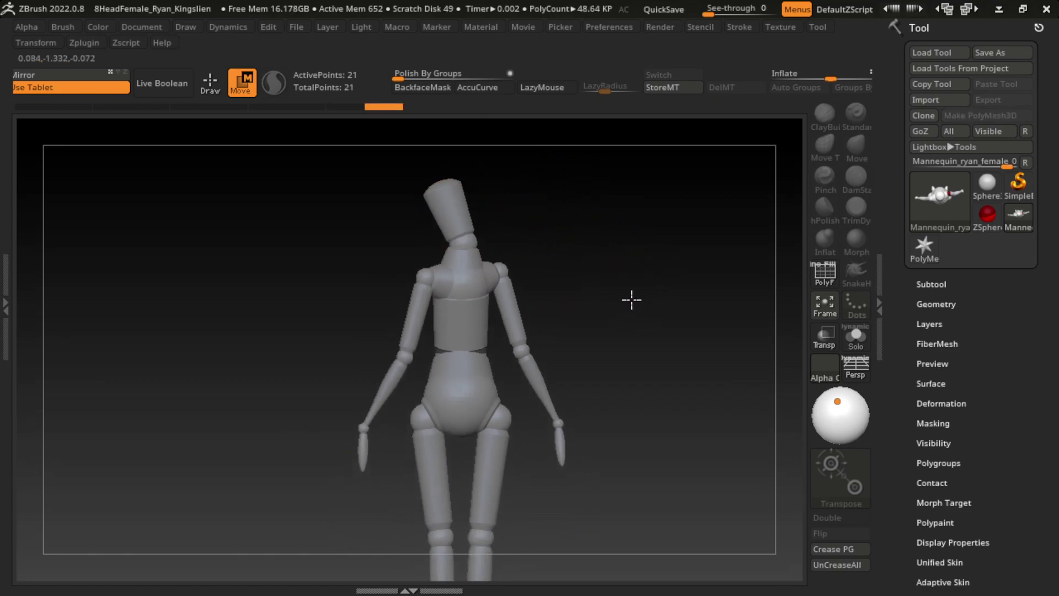
key(ctrl+z)
key(ctrl+z)
key(ctrl+shift+z)
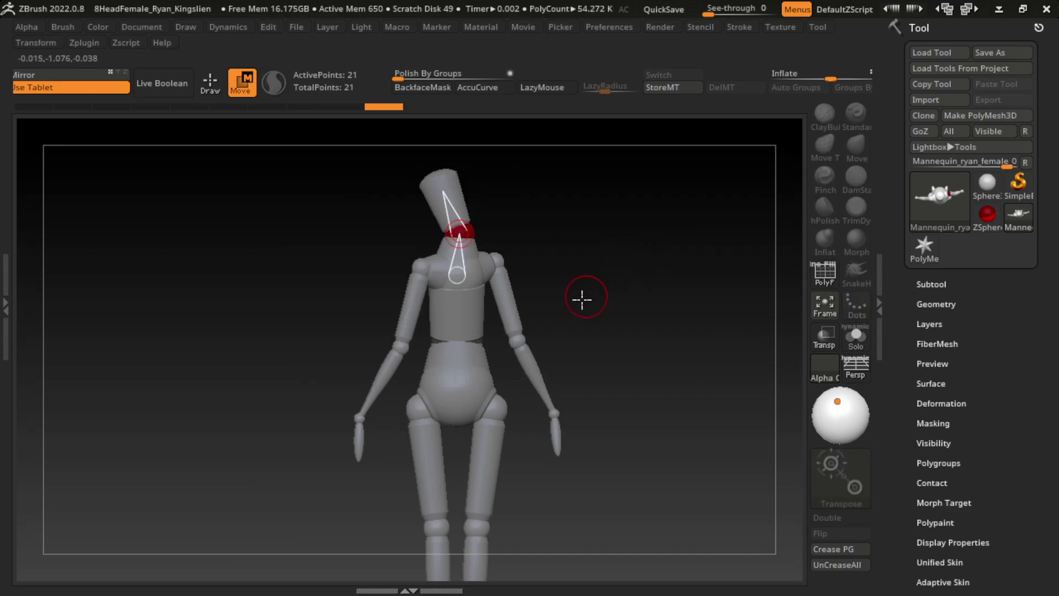
- Bend the elbow so the wrist rests on the hip, then shift the pelvis and bend the knee outward
mouse_move(507, 323)
mouse_down()
mouse_move(544, 319)
mouse_move(660, 260)
mouse_move(611, 281)
mouse_up()
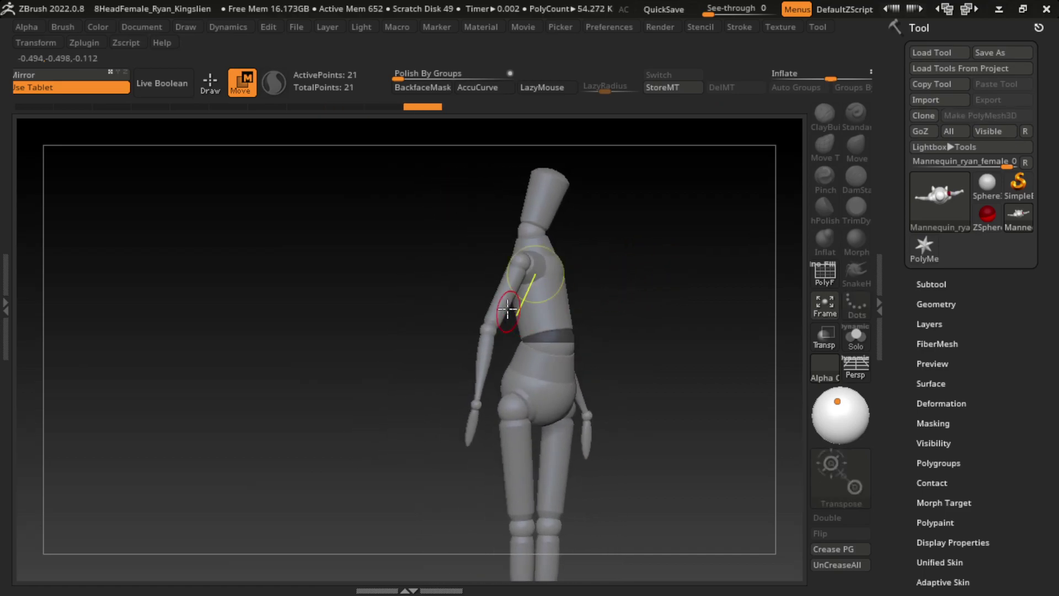
drag(500, 322, 459, 302)
drag(450, 408, 522, 358)
drag(589, 281, 663, 292)
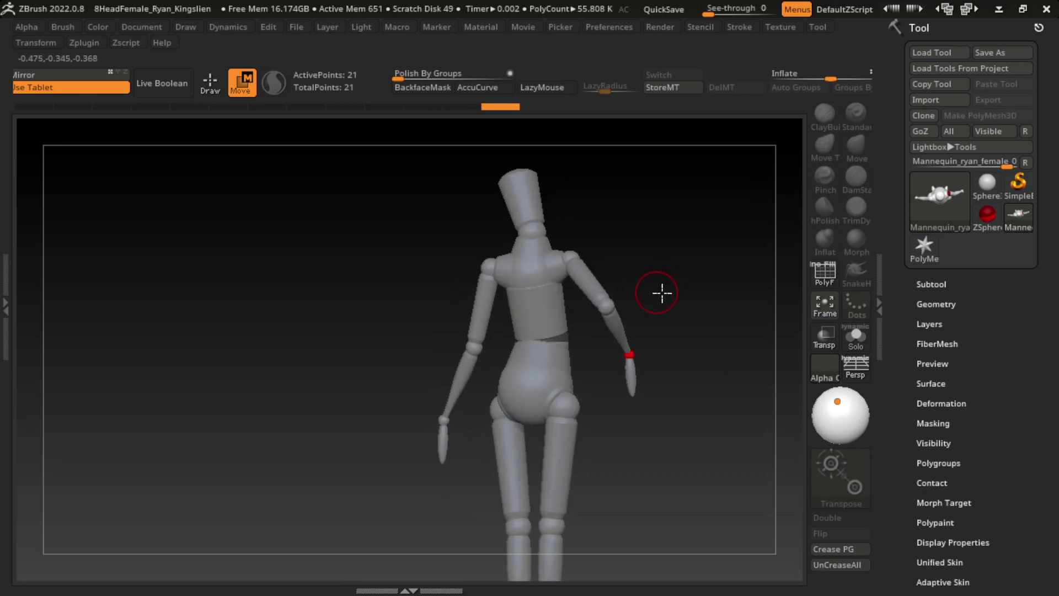
mouse_move(626, 332)
mouse_down()
mouse_move(554, 341)
mouse_move(563, 339)
mouse_move(485, 424)
mouse_move(681, 350)
mouse_up()
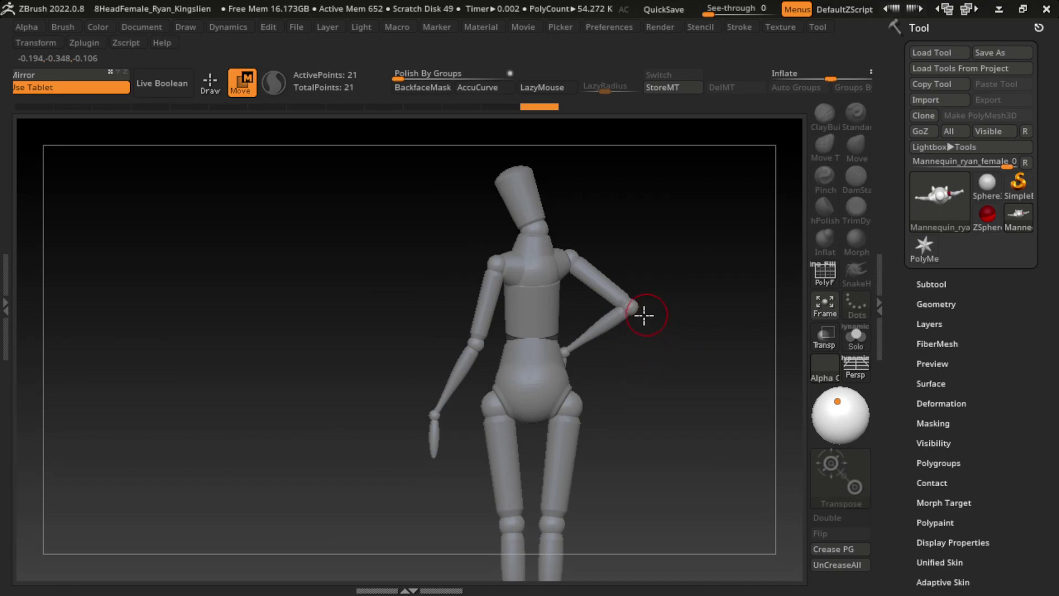
mouse_move(594, 339)
mouse_down()
mouse_move(596, 360)
mouse_move(632, 334)
mouse_up()
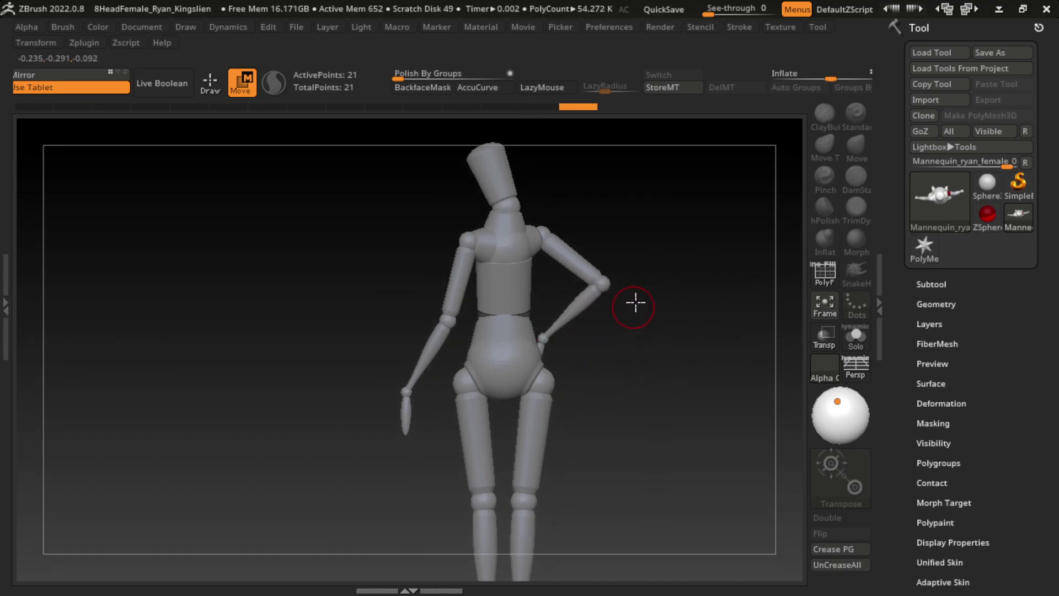
drag(527, 339, 521, 346)
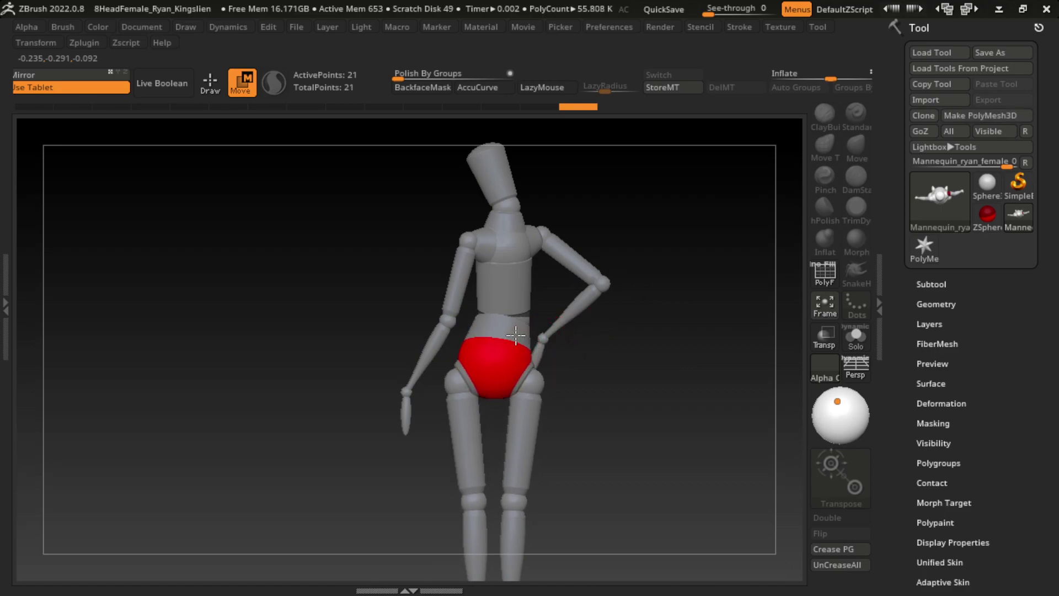
drag(522, 457, 591, 463)
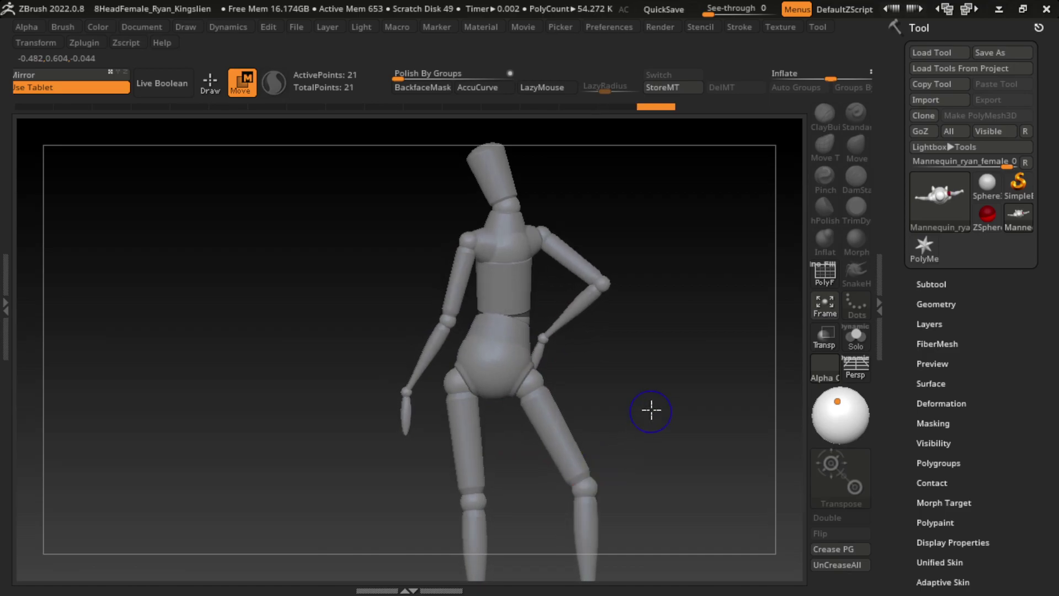
- Extend the lower leg outward, adjust the ankle, and straighten the right leg at the hip
click(577, 488)
alt+drag(578, 548, 567, 394)
drag(568, 458, 623, 442)
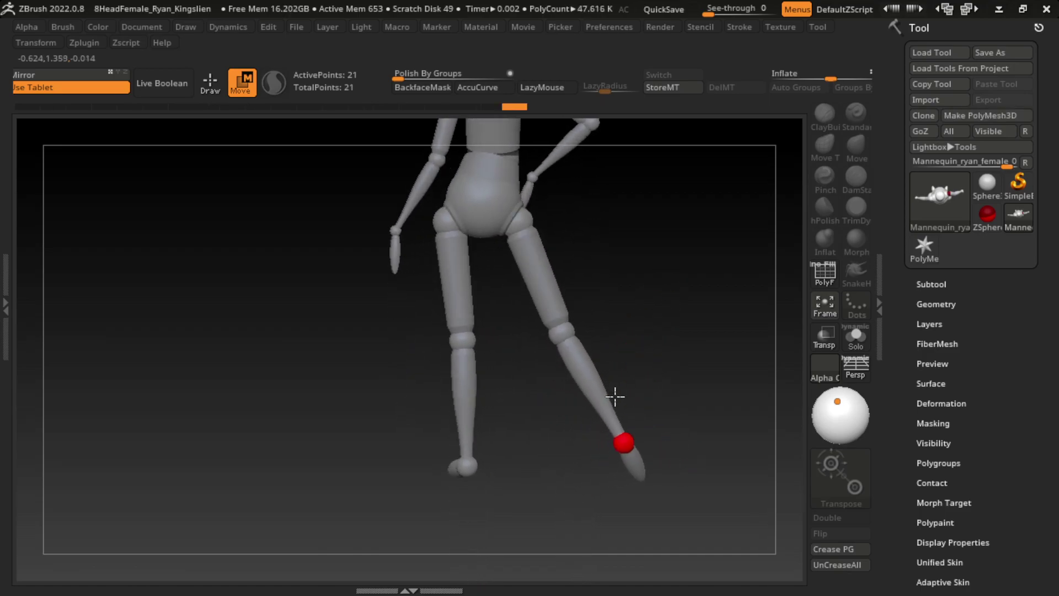
drag(615, 396, 608, 399)
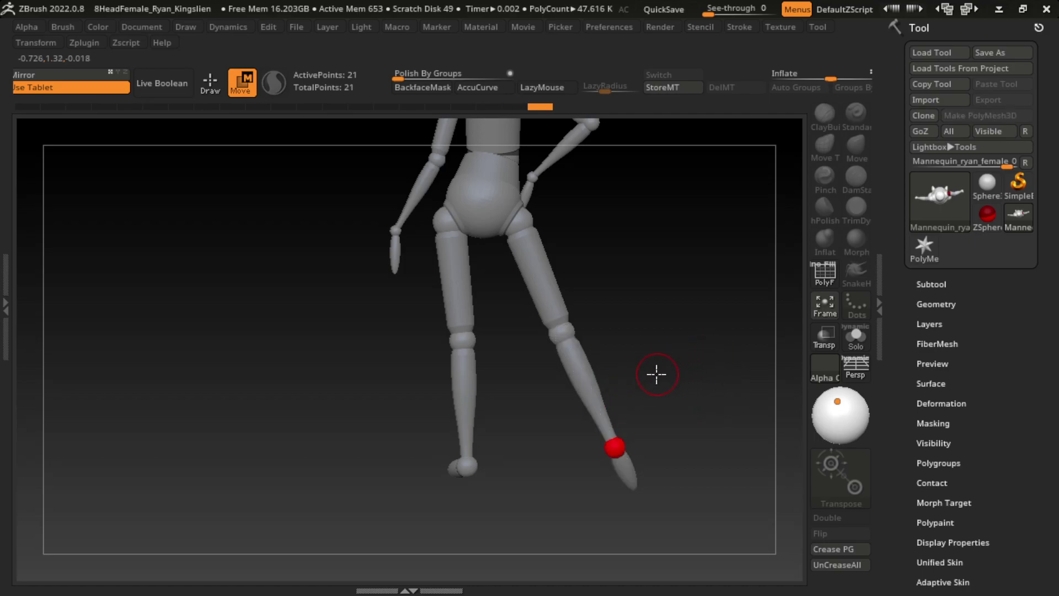
drag(657, 346, 775, 335)
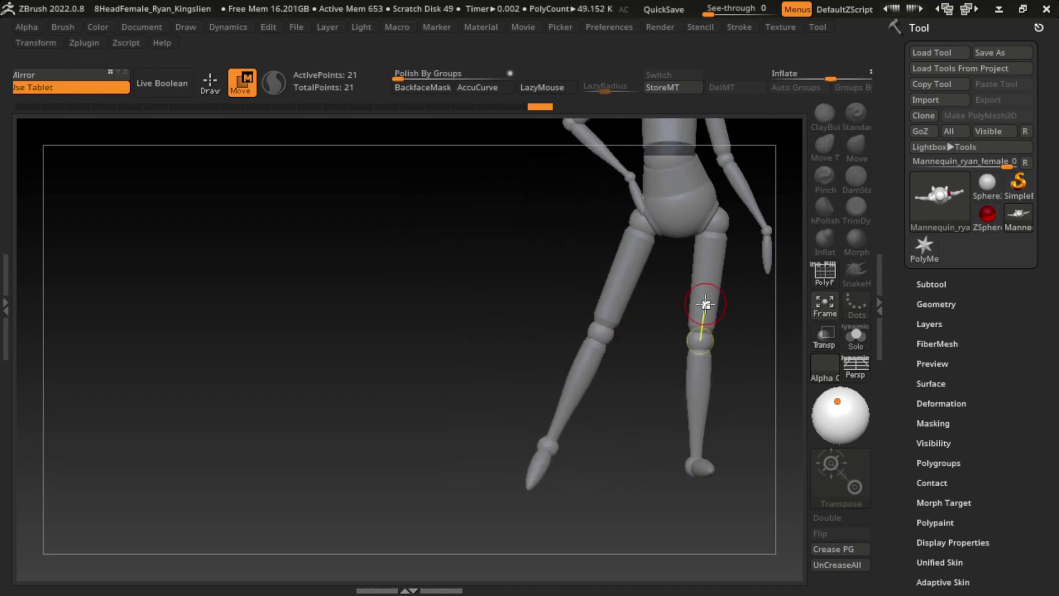
drag(710, 294, 709, 234)
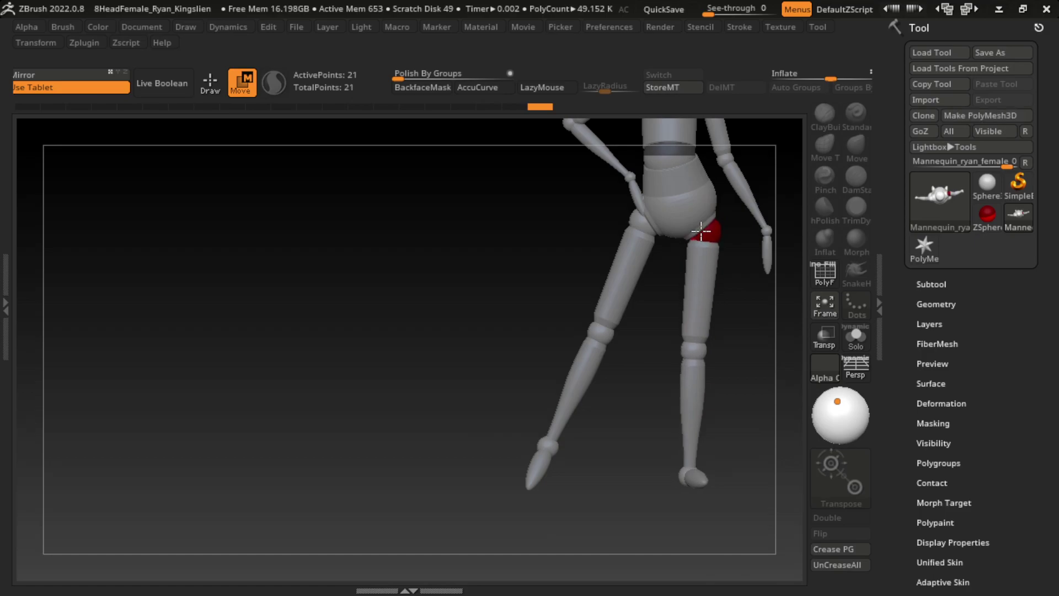
mouse_move(646, 359)
mouse_down()
mouse_move(697, 360)
mouse_move(518, 389)
mouse_move(421, 431)
mouse_move(662, 319)
mouse_up()
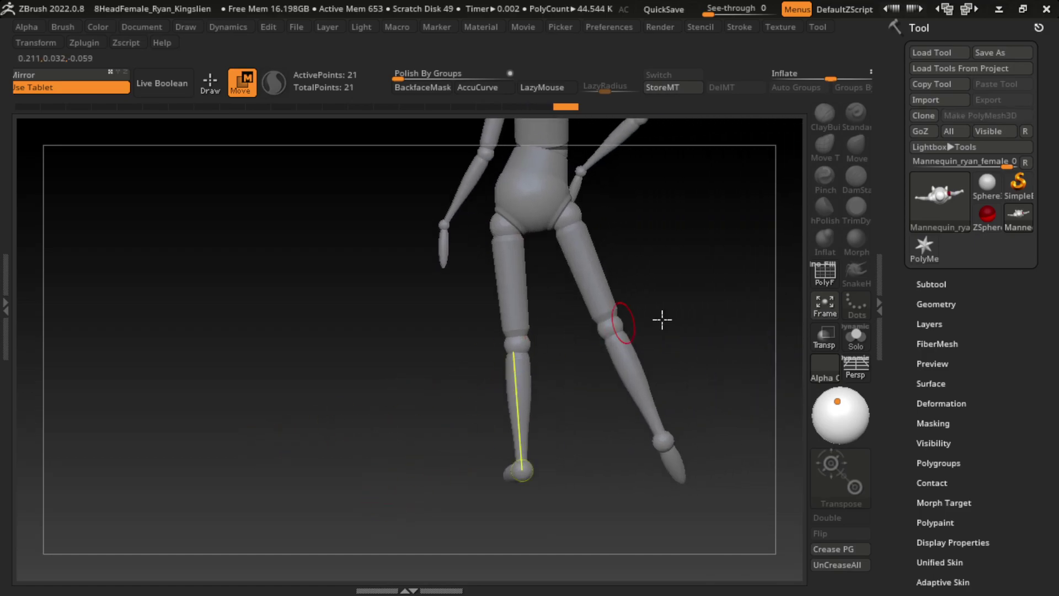
alt+drag(723, 276, 645, 295)
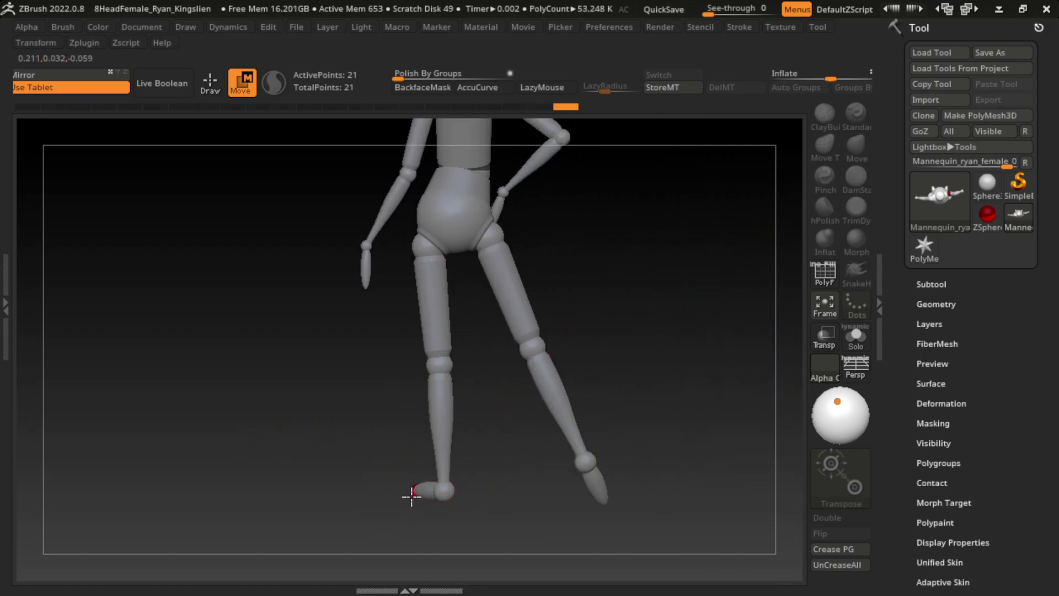
- Adjust the left foot and thigh, pulling the front leg down into place
click(411, 497)
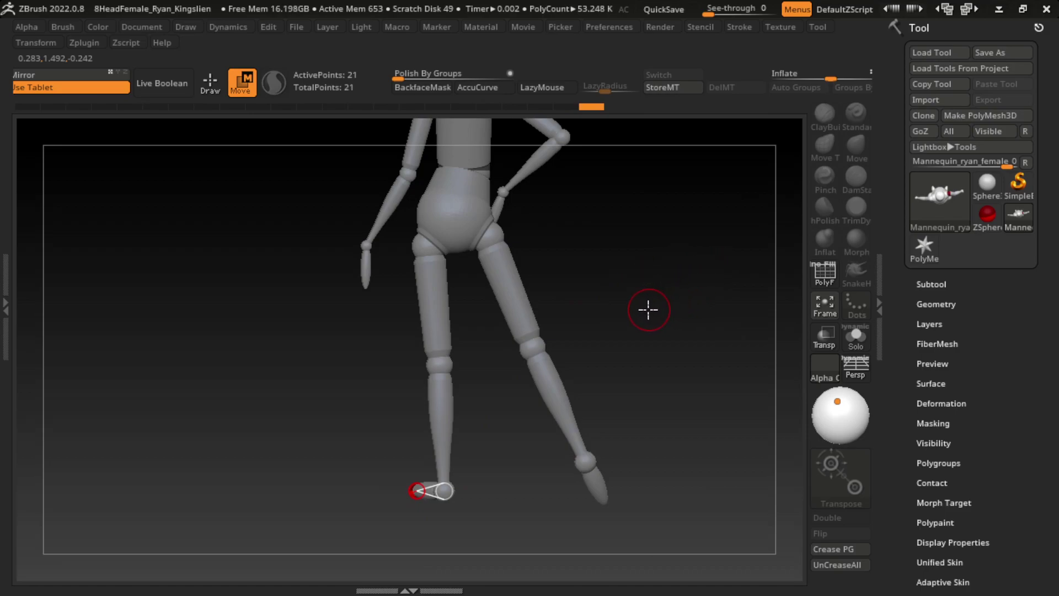
mouse_move(641, 317)
mouse_down()
mouse_move(618, 333)
mouse_move(687, 341)
mouse_up()
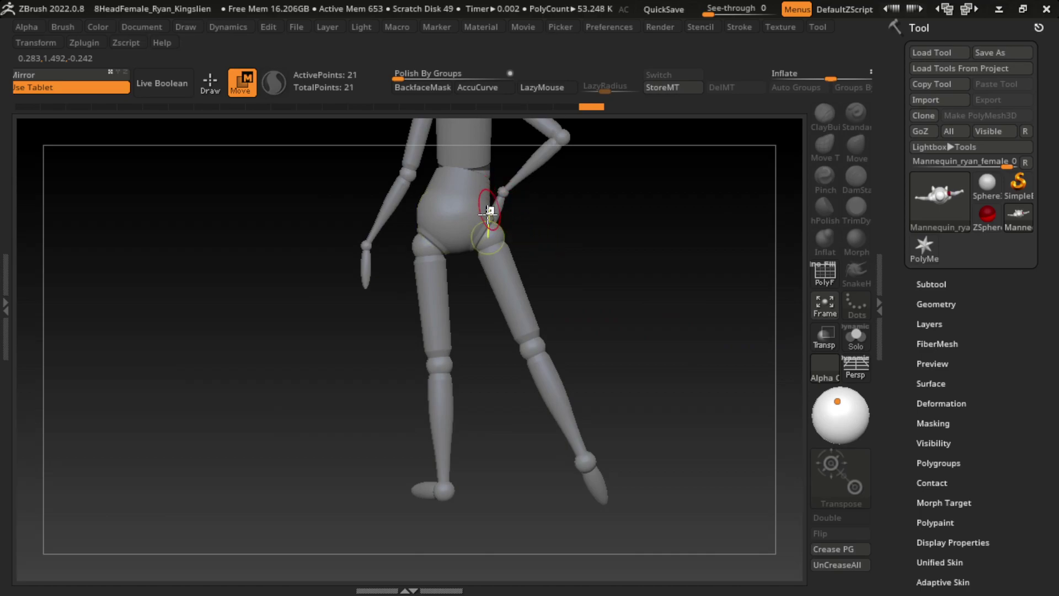
click(481, 234)
mouse_move(621, 255)
mouse_down()
mouse_move(497, 261)
mouse_move(449, 242)
mouse_move(450, 282)
mouse_up()
drag(441, 350, 405, 460)
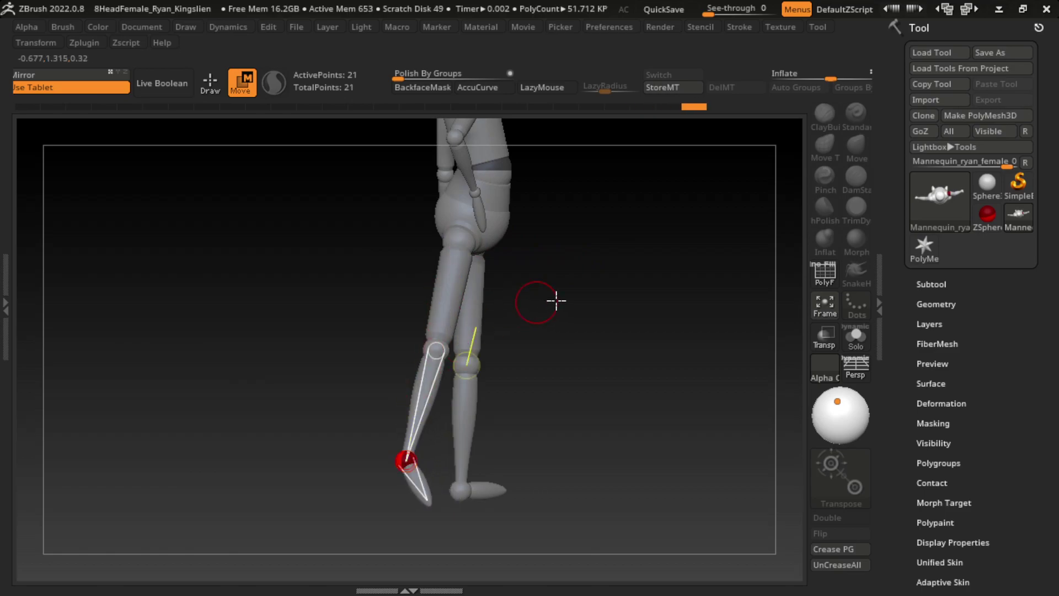
- Swing the free arm in against the torso with the hand down along the hip
mouse_move(555, 300)
mouse_down()
mouse_move(650, 303)
mouse_move(527, 342)
mouse_move(598, 300)
mouse_up()
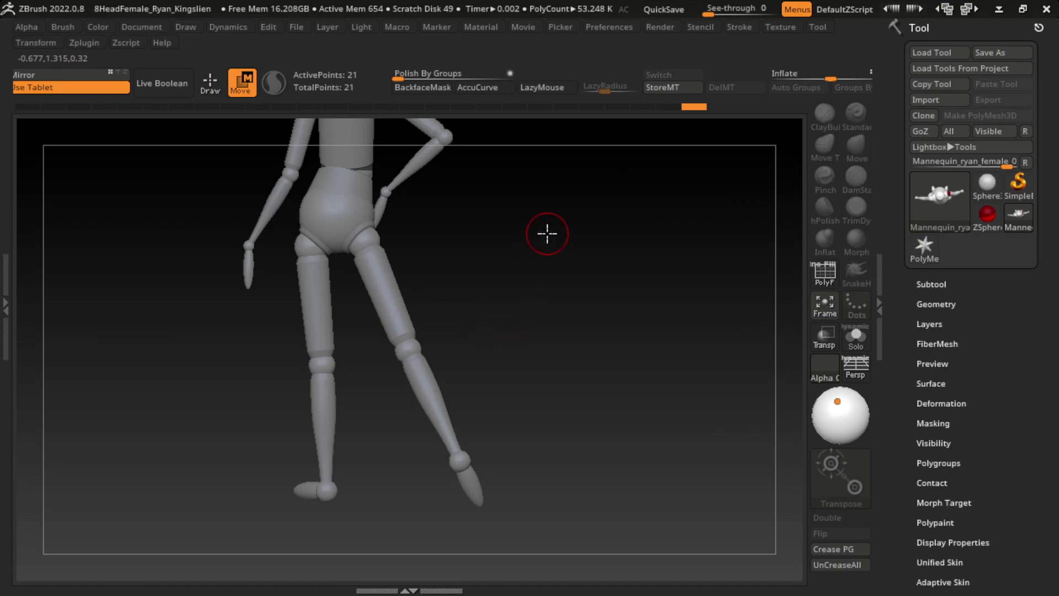
alt+drag(548, 234, 529, 336)
mouse_move(294, 251)
mouse_down()
mouse_move(316, 247)
mouse_move(282, 309)
mouse_move(299, 325)
mouse_move(298, 452)
mouse_up()
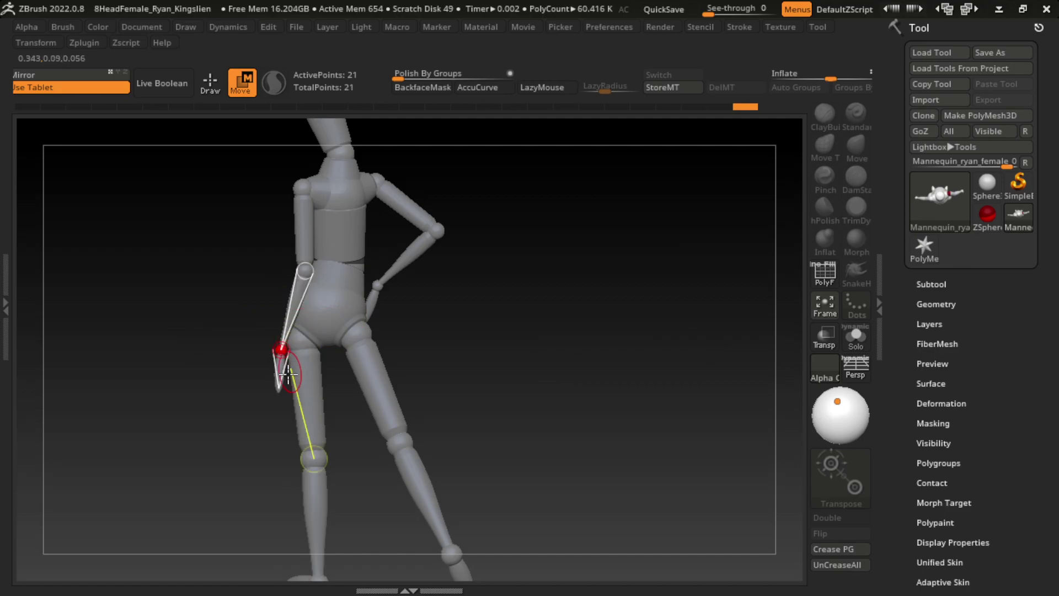
mouse_move(420, 353)
mouse_down()
mouse_move(636, 350)
mouse_move(449, 407)
mouse_move(544, 362)
mouse_move(528, 411)
mouse_move(538, 390)
mouse_up()
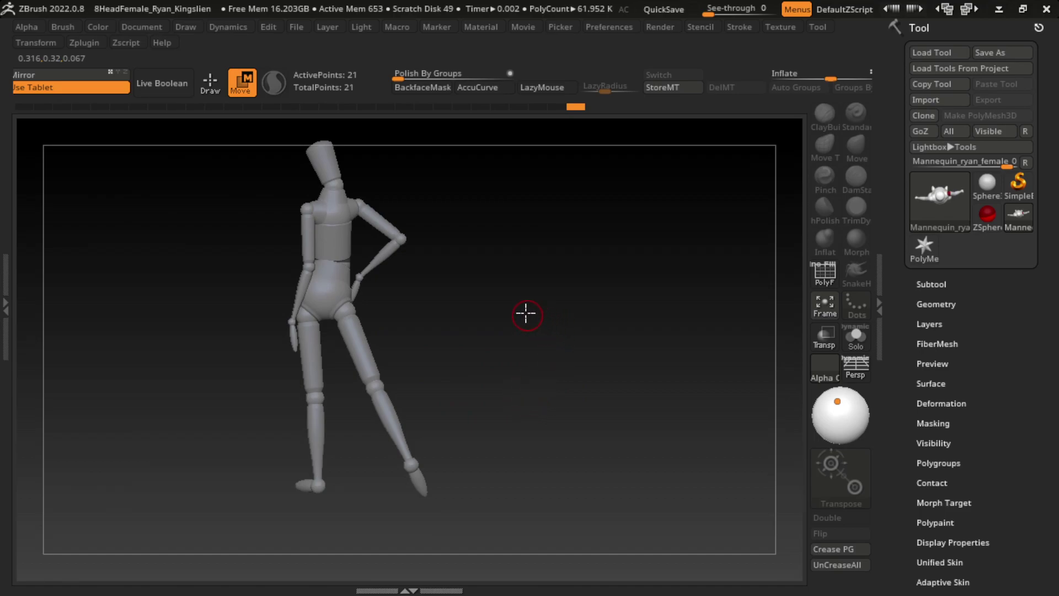
- Lower the right shoulder and bend the elbow outward, checking shoulder, elbow and waist joints from several angles
mouse_move(527, 314)
alt+mouse_down()
mouse_move(584, 334)
mouse_move(527, 350)
mouse_move(402, 272)
mouse_move(410, 291)
mouse_move(402, 292)
alt+mouse_up()
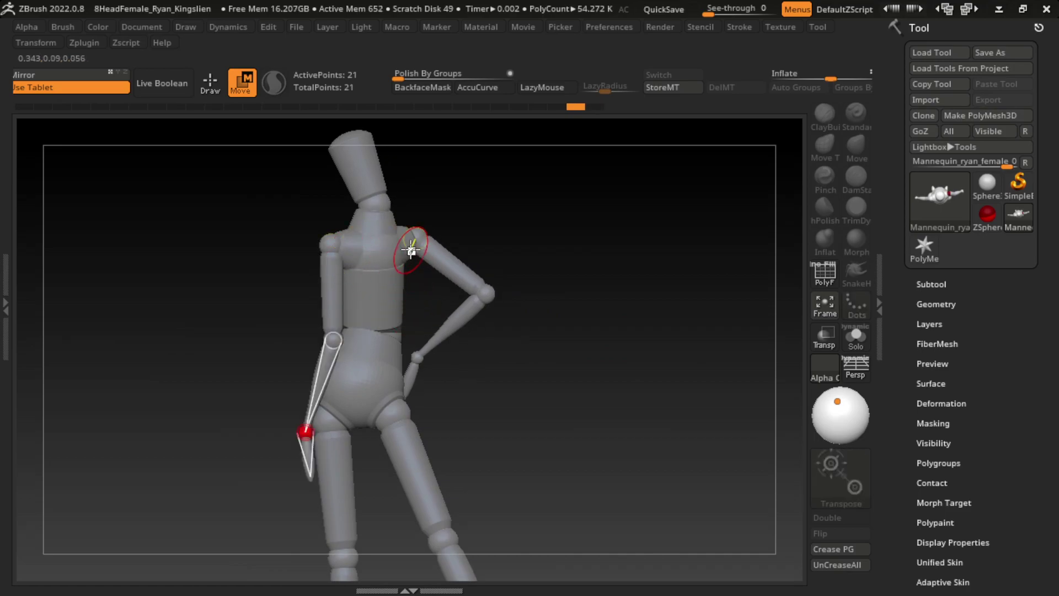
drag(414, 246, 418, 261)
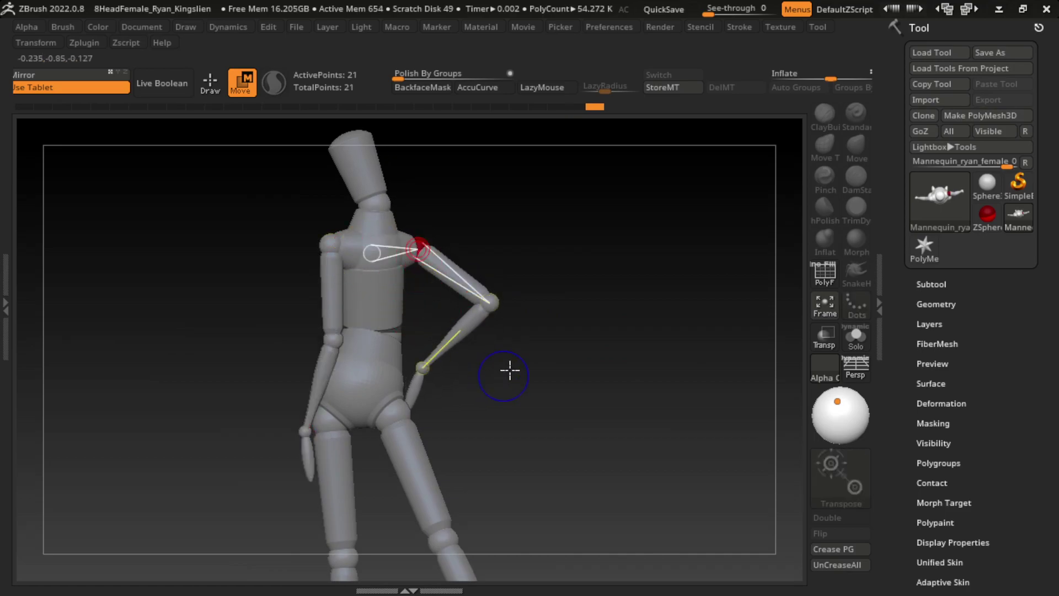
drag(452, 308, 436, 350)
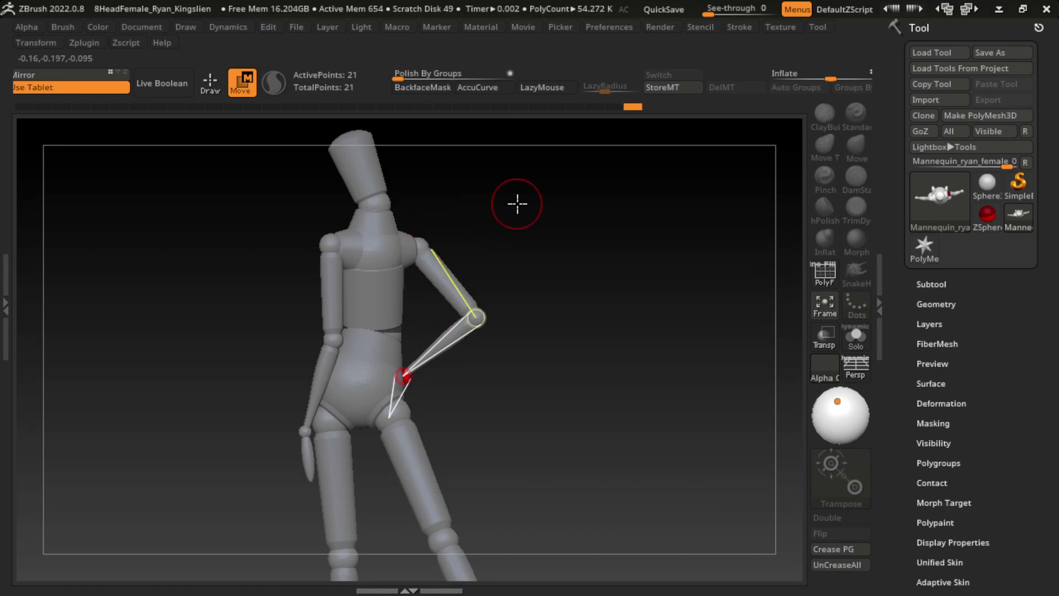
mouse_move(522, 226)
mouse_down()
mouse_move(450, 224)
mouse_move(556, 225)
mouse_up()
click(324, 246)
click(441, 246)
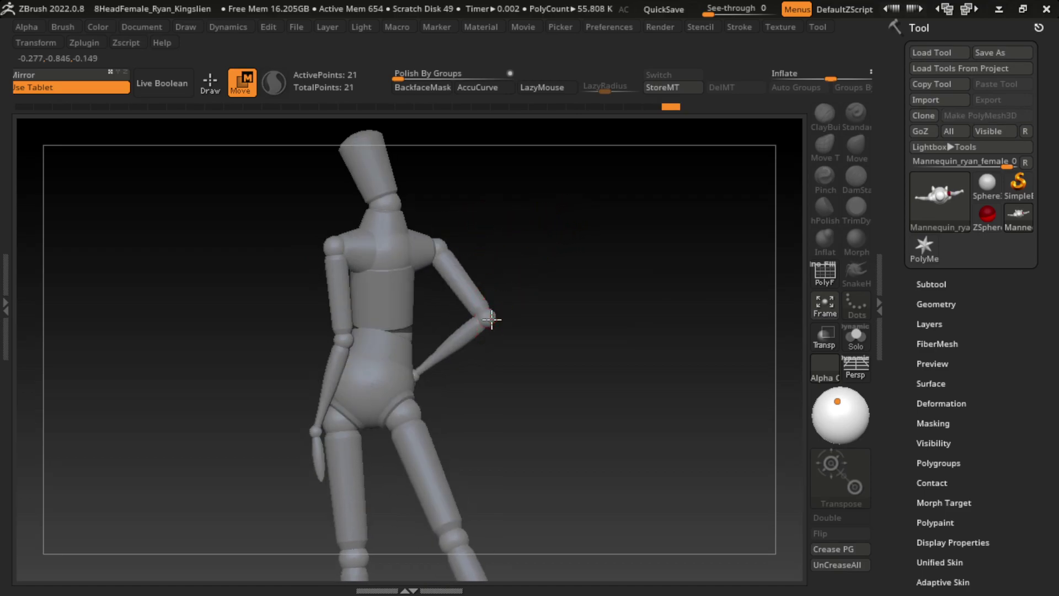
click(489, 319)
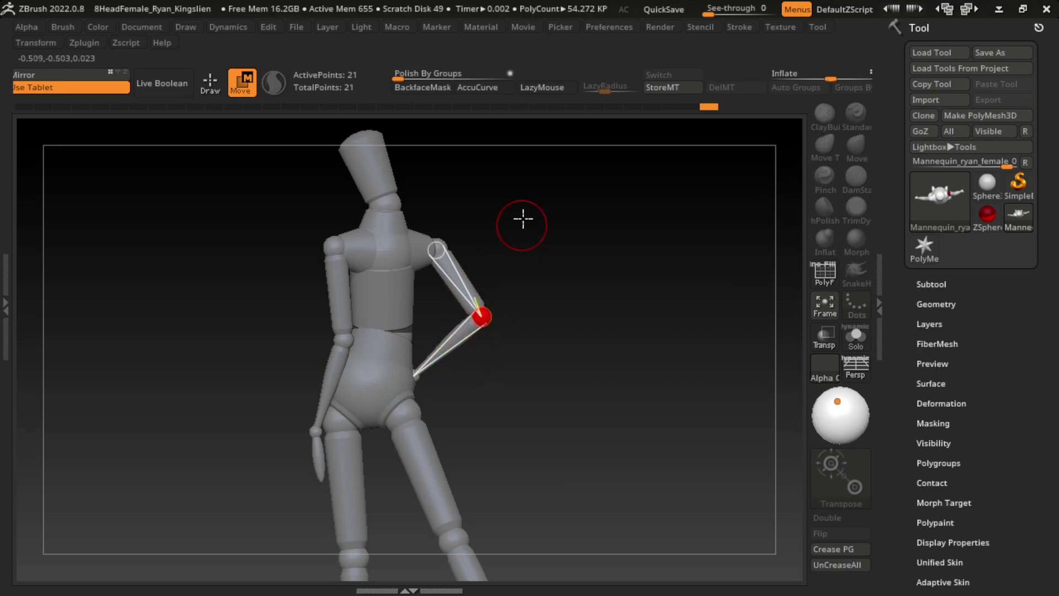
drag(521, 220, 610, 218)
click(435, 330)
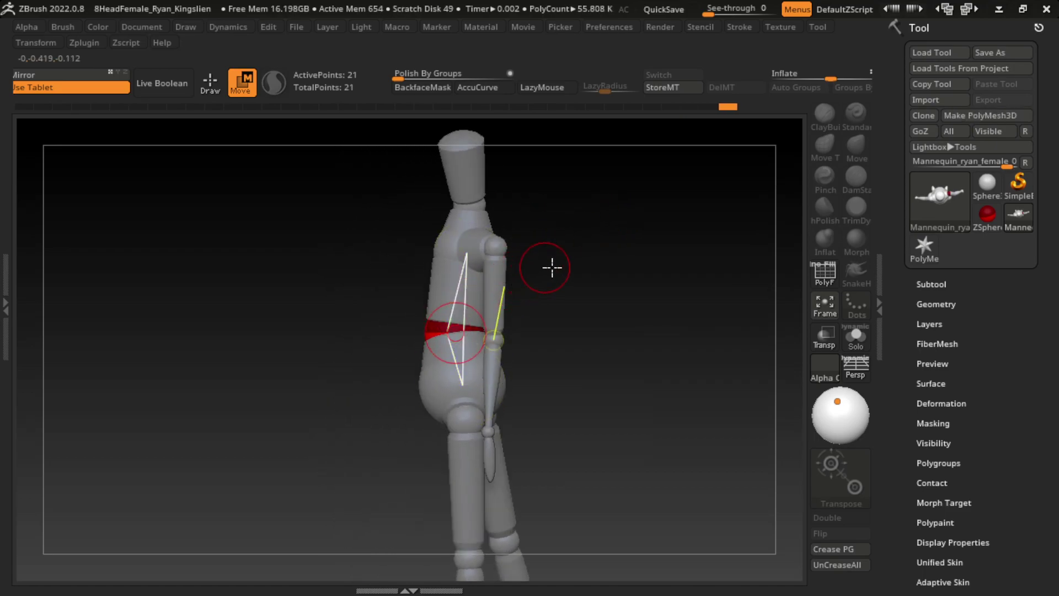
mouse_move(634, 330)
mouse_down()
mouse_move(640, 308)
mouse_move(560, 359)
mouse_move(566, 320)
mouse_up()
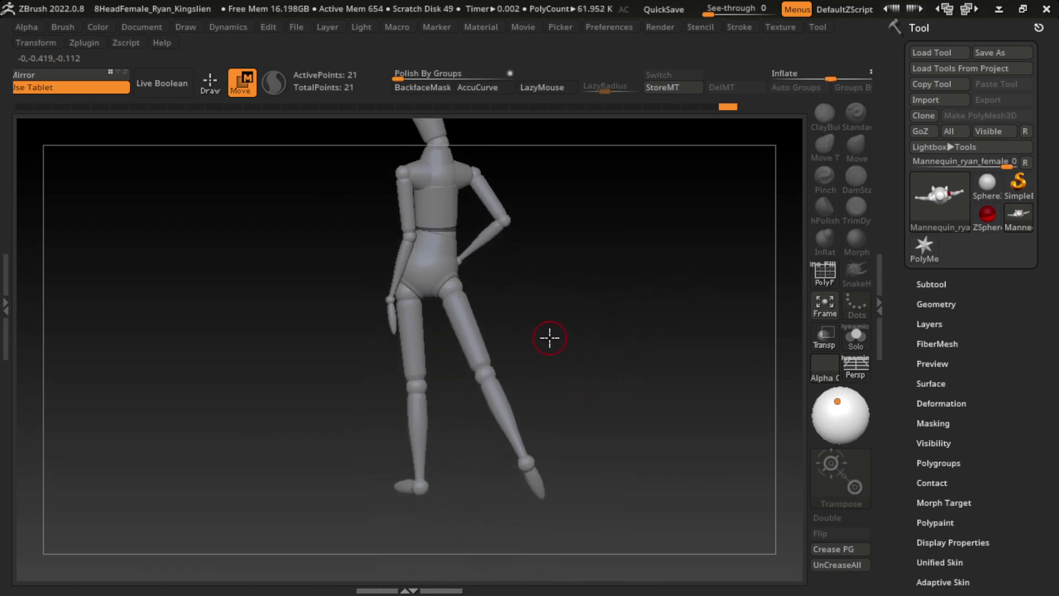
- Select the hip joint, frame the mannequin, and convert it with Make PolyMesh3D
mouse_move(547, 337)
mouse_down()
mouse_move(564, 308)
mouse_move(618, 313)
mouse_move(449, 298)
mouse_up()
click(450, 298)
mouse_move(574, 317)
mouse_down()
mouse_move(625, 263)
mouse_move(602, 231)
mouse_up()
key(f)
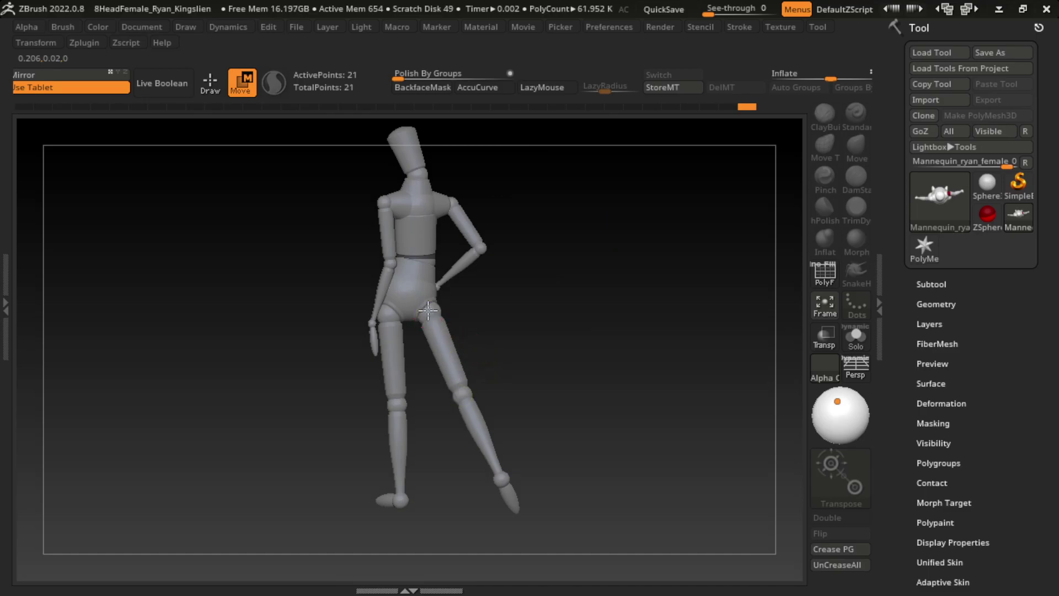
click(978, 116)
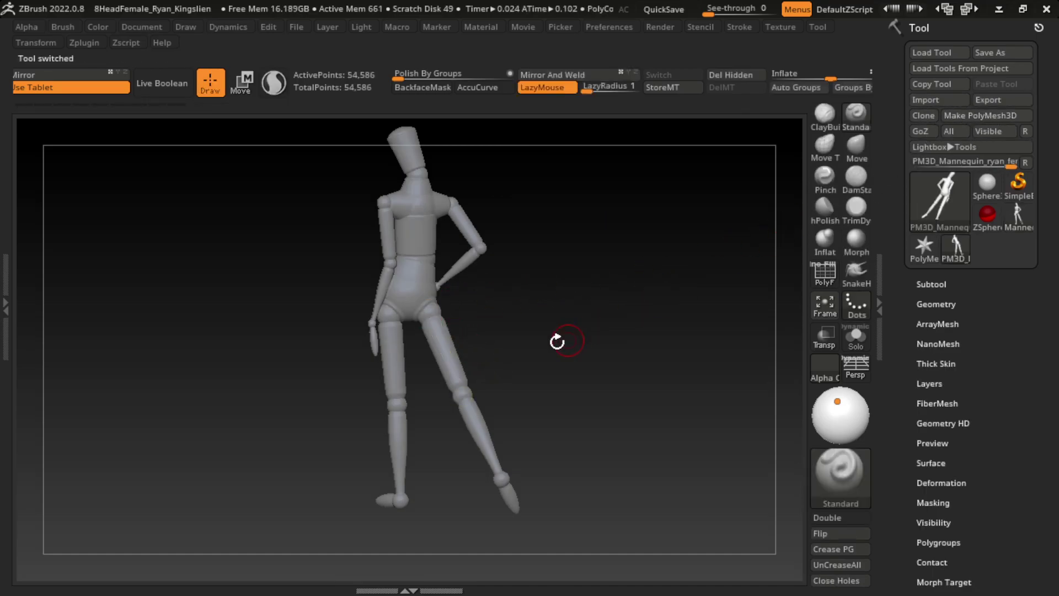
- Apply a plain light material to the new polymesh
key(space)
click(504, 481)
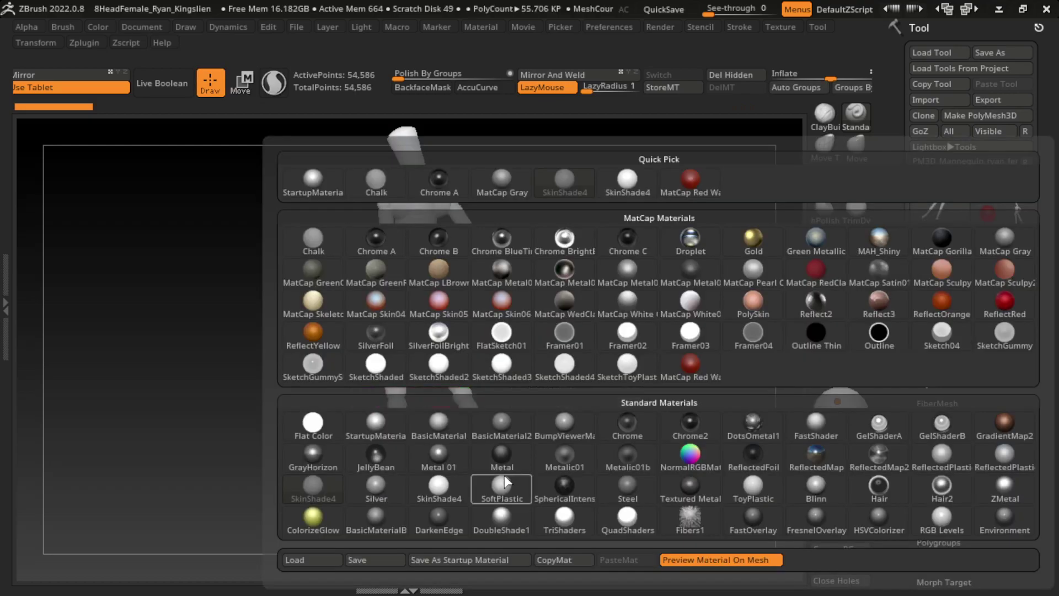
click(376, 425)
mouse_move(592, 265)
alt+mouse_down()
mouse_move(515, 176)
mouse_move(641, 244)
mouse_move(652, 357)
alt+mouse_up()
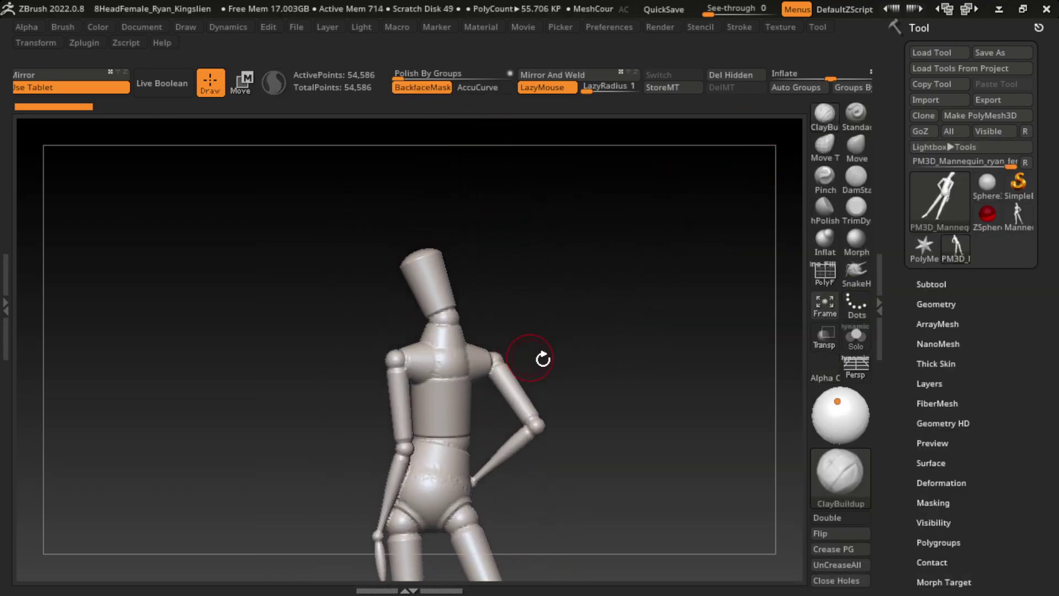
- Set the brush falloff to -56 and redo the earlier chest and arm sculpt strokes
drag(543, 360, 490, 430)
key(space)
mouse_move(596, 367)
mouse_down()
mouse_move(552, 381)
mouse_move(588, 368)
mouse_up()
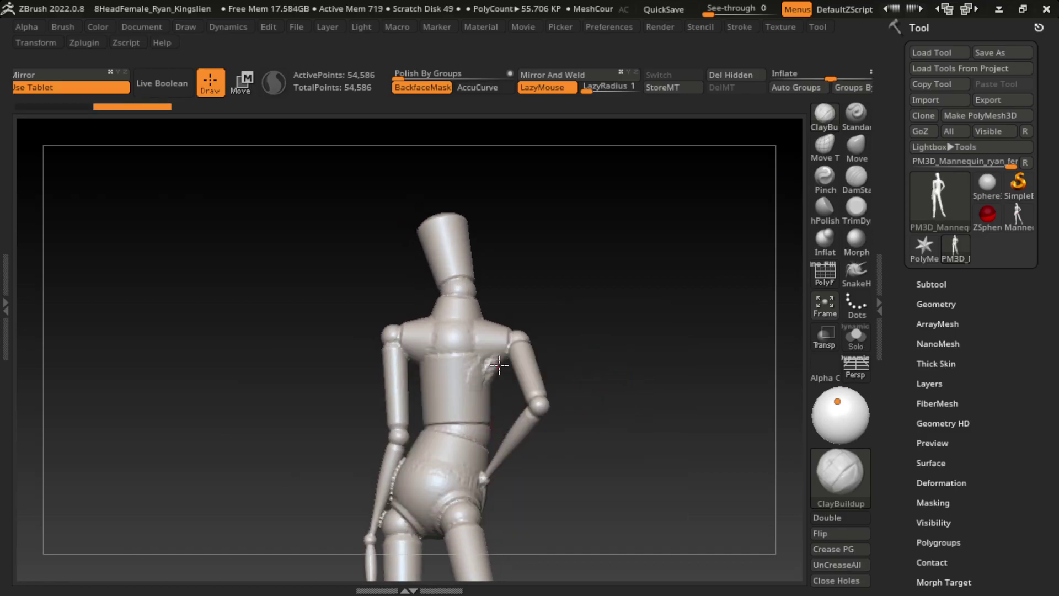
key(ctrl+shift+z)
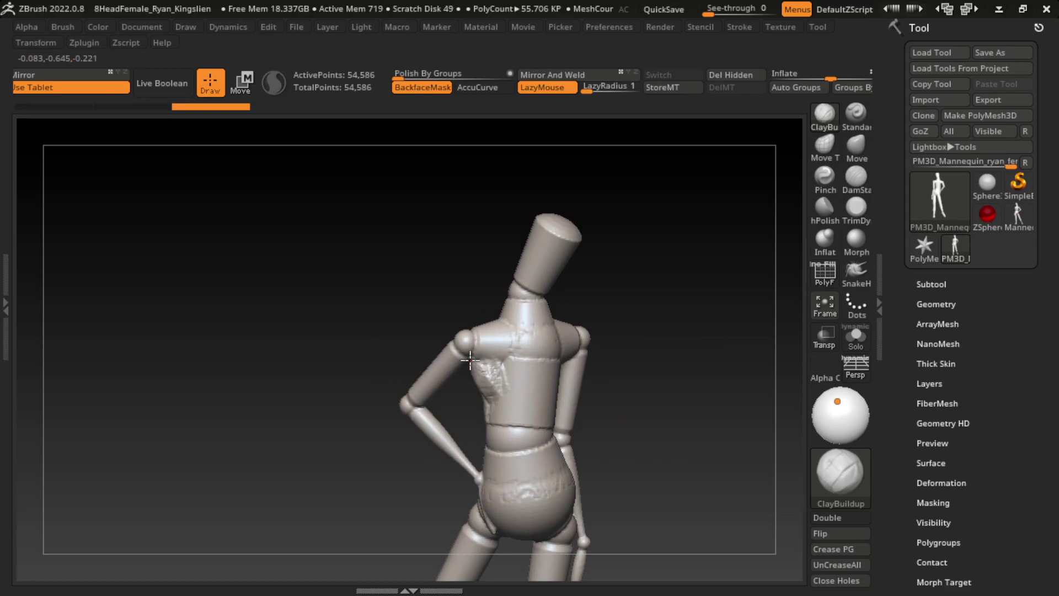
key(ctrl+shift+z)
key(ctrl+shift+z)
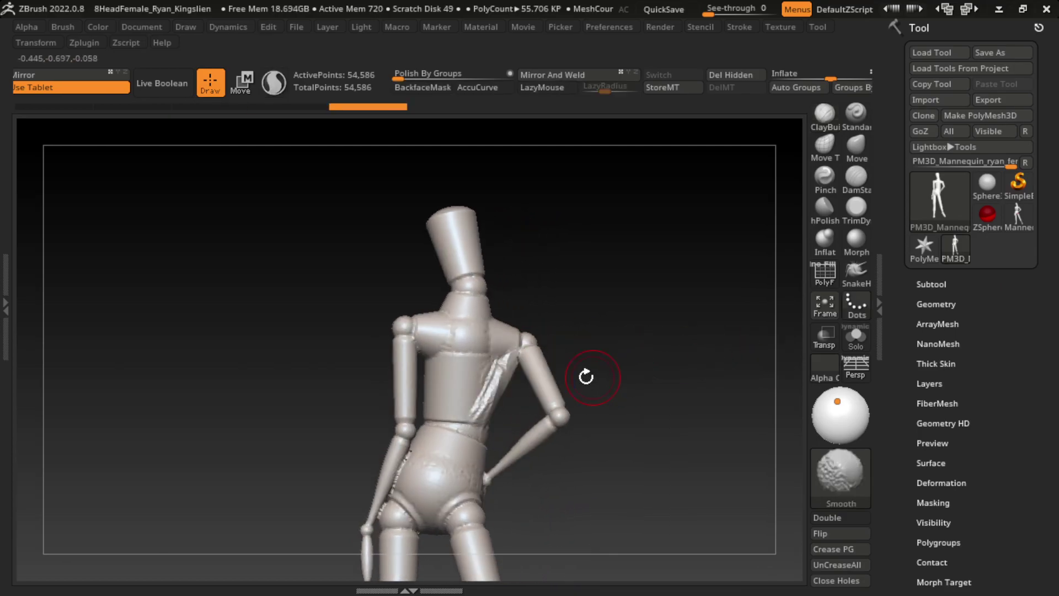
key(ctrl+shift+z)
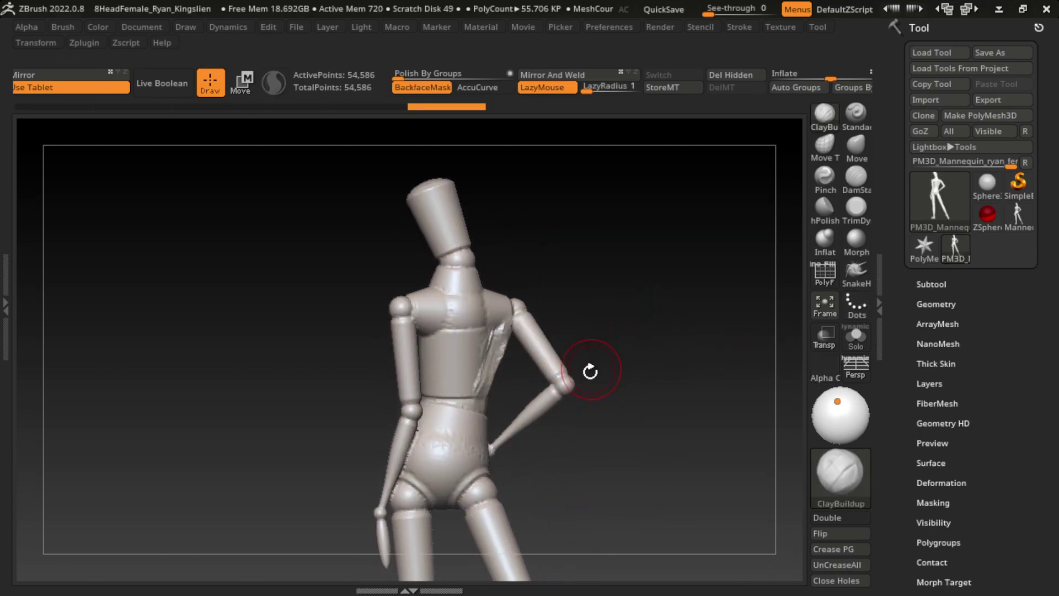
key(ctrl+shift+z)
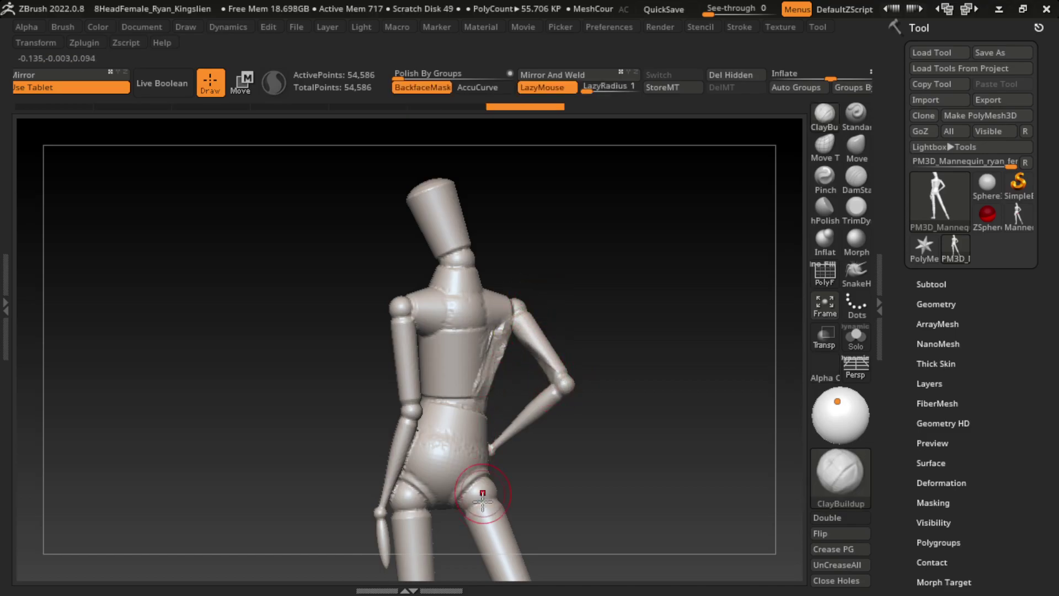
drag(616, 324, 558, 342)
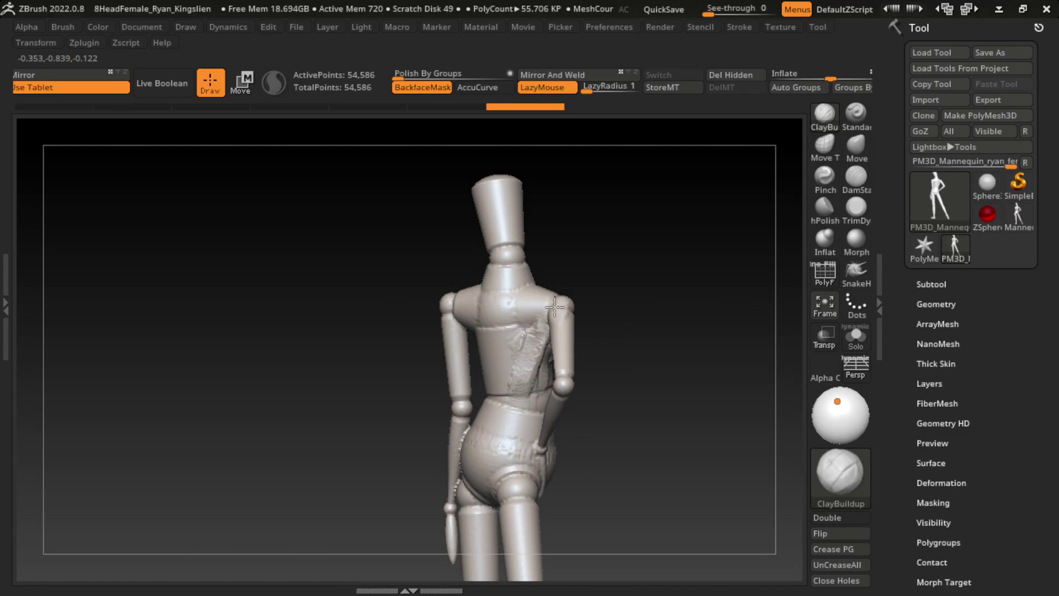
key(ctrl+shift+z)
- Smooth and build up clay strokes around the forearm, elbow and sleeve
drag(679, 348, 627, 322)
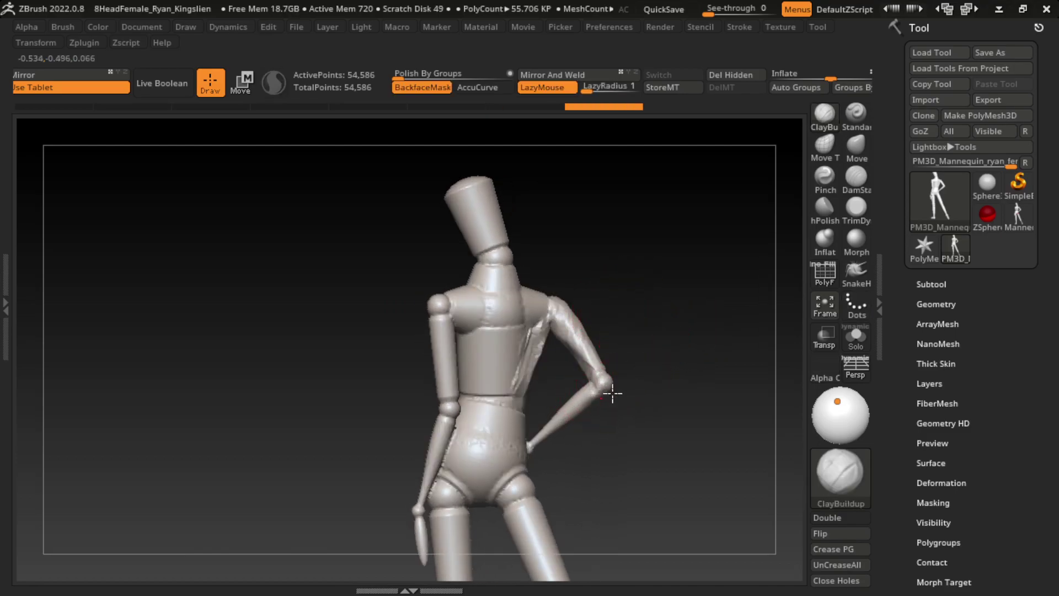
drag(613, 394, 549, 429)
mouse_move(571, 390)
mouse_down()
mouse_move(539, 439)
mouse_move(615, 470)
mouse_up()
drag(540, 444, 610, 367)
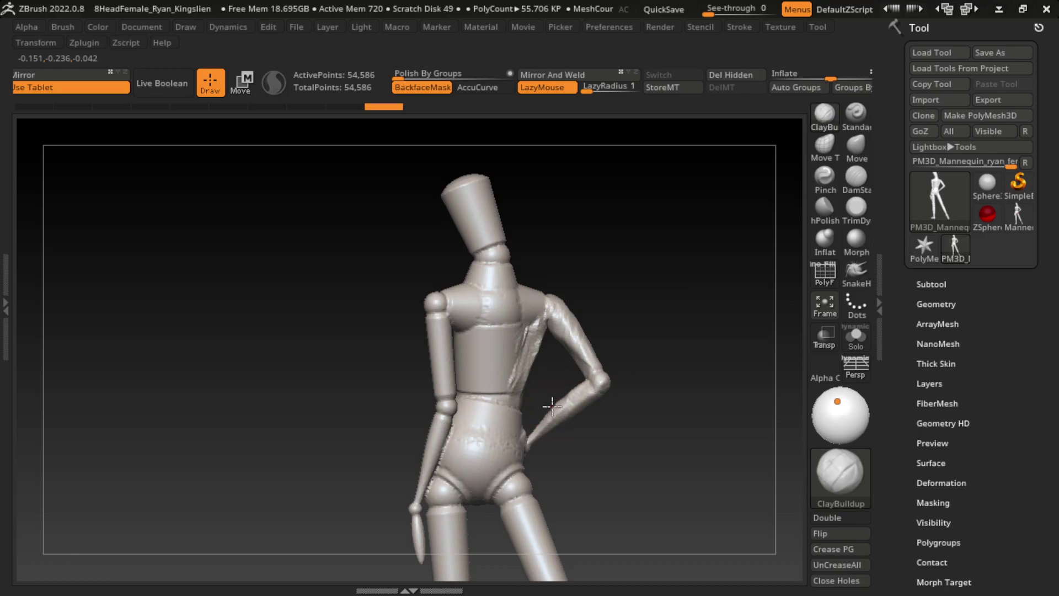
mouse_move(551, 406)
mouse_down()
mouse_move(560, 456)
mouse_move(530, 445)
mouse_move(528, 433)
mouse_up()
drag(598, 436, 677, 428)
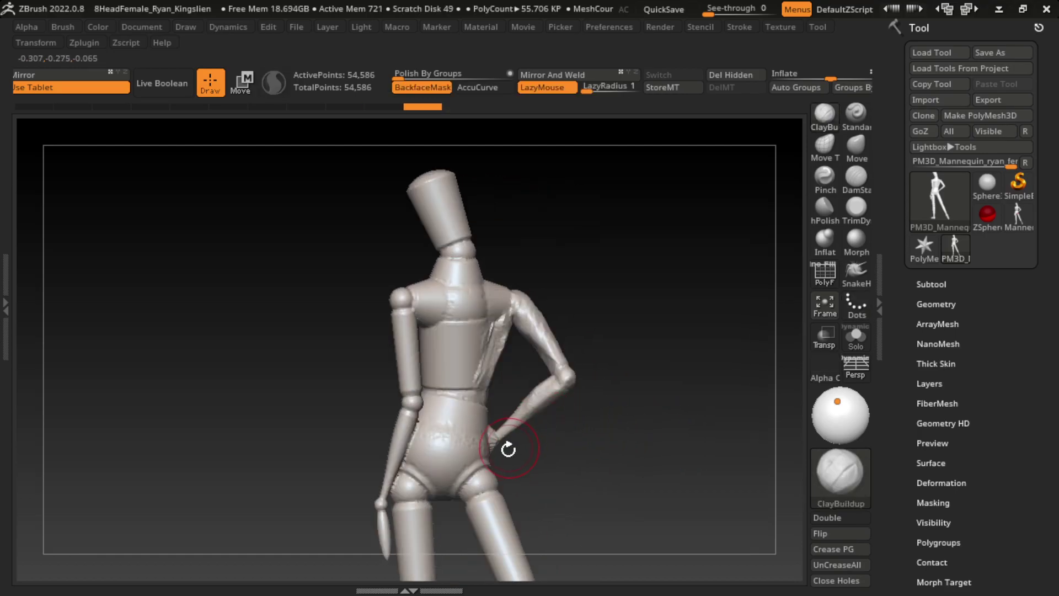
key(ctrl)
mouse_move(524, 444)
mouse_down()
mouse_move(539, 467)
mouse_move(520, 454)
mouse_move(535, 440)
mouse_up()
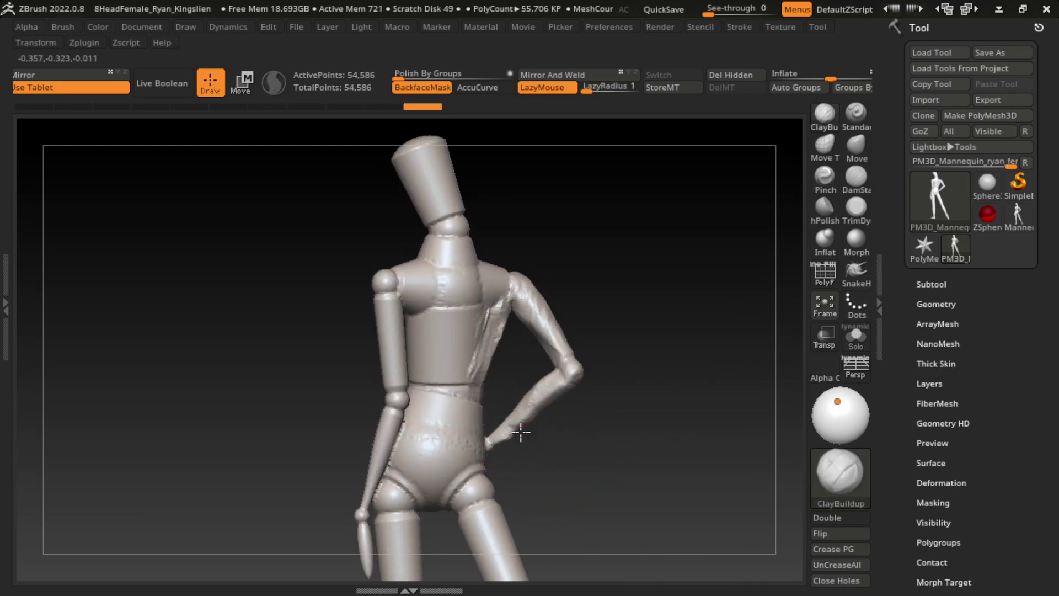
mouse_move(498, 457)
mouse_down()
mouse_move(530, 427)
mouse_move(549, 459)
mouse_up()
drag(549, 459, 539, 390)
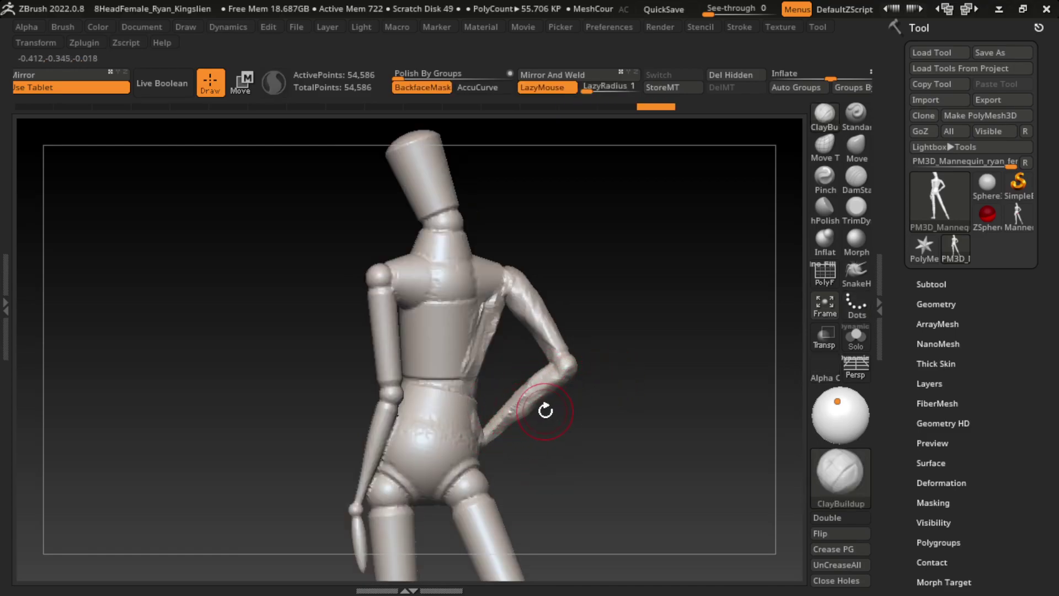
- Return to ClayBuildup with a smaller Draw Size and add clay along the torso side
click(825, 145)
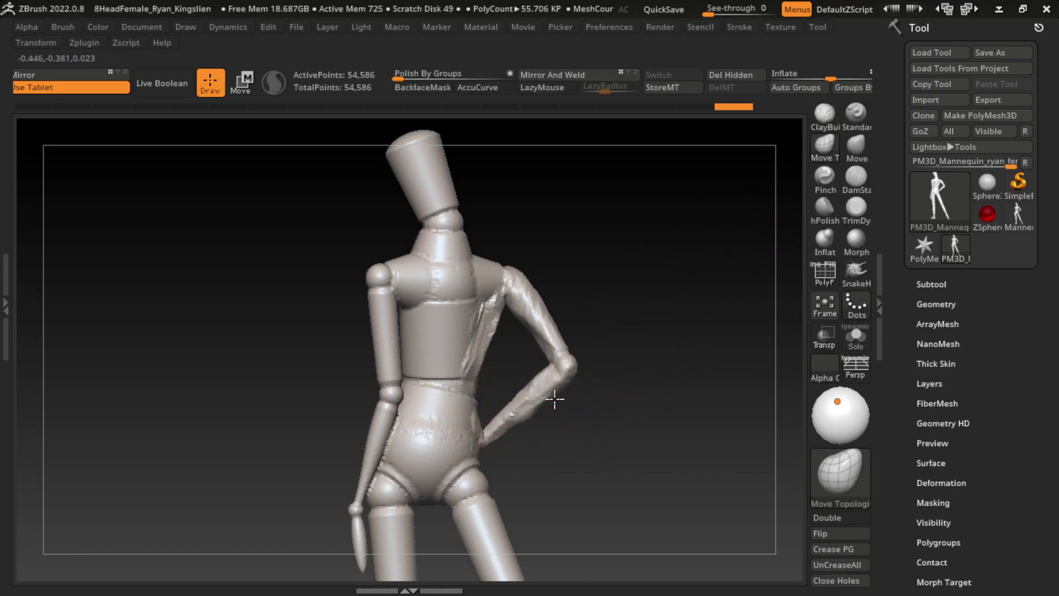
click(825, 113)
key(s)
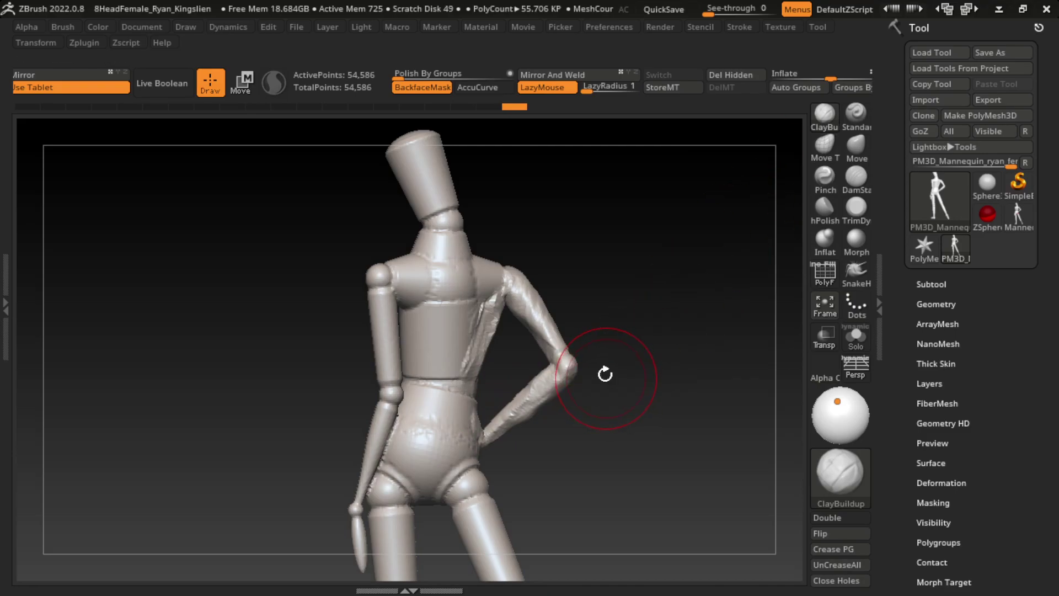
key(s)
drag(607, 297, 585, 296)
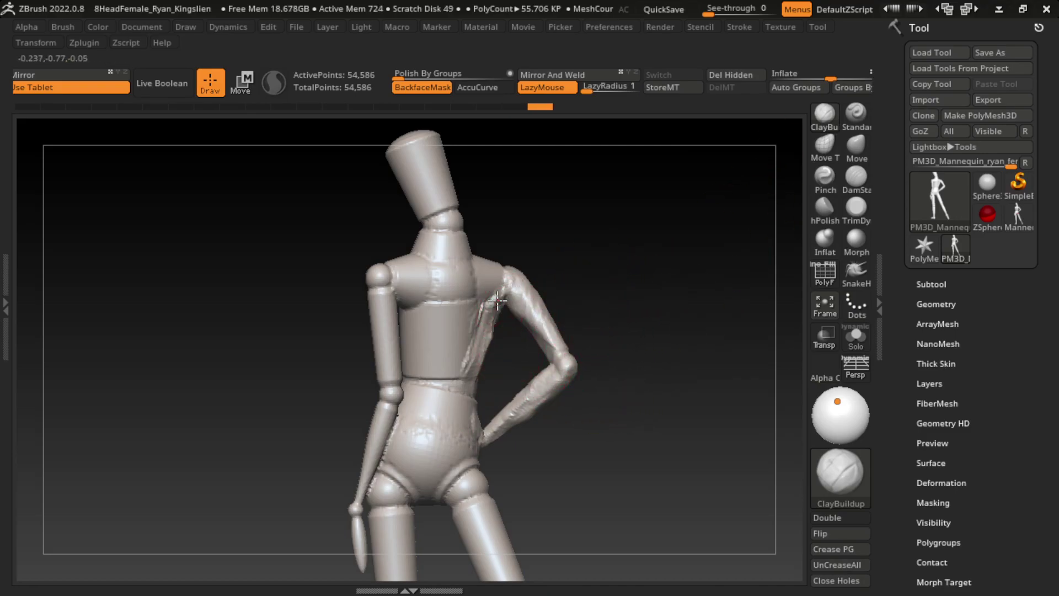
drag(481, 351, 449, 402)
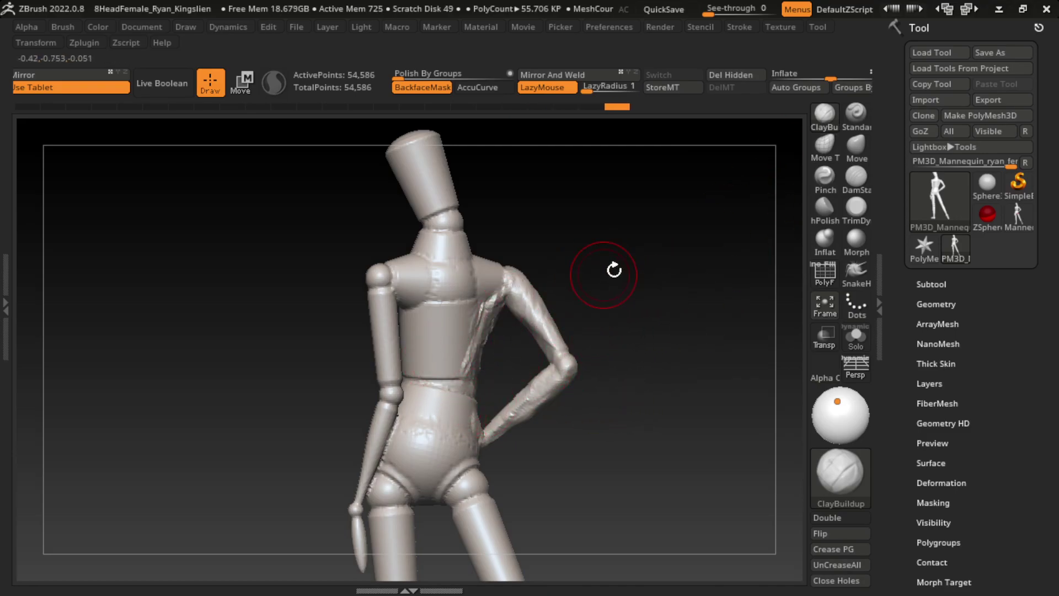
- Add clay patches on the back and chest, and roughen both buttocks and hips
drag(615, 271, 629, 271)
drag(425, 386, 395, 312)
drag(635, 309, 721, 309)
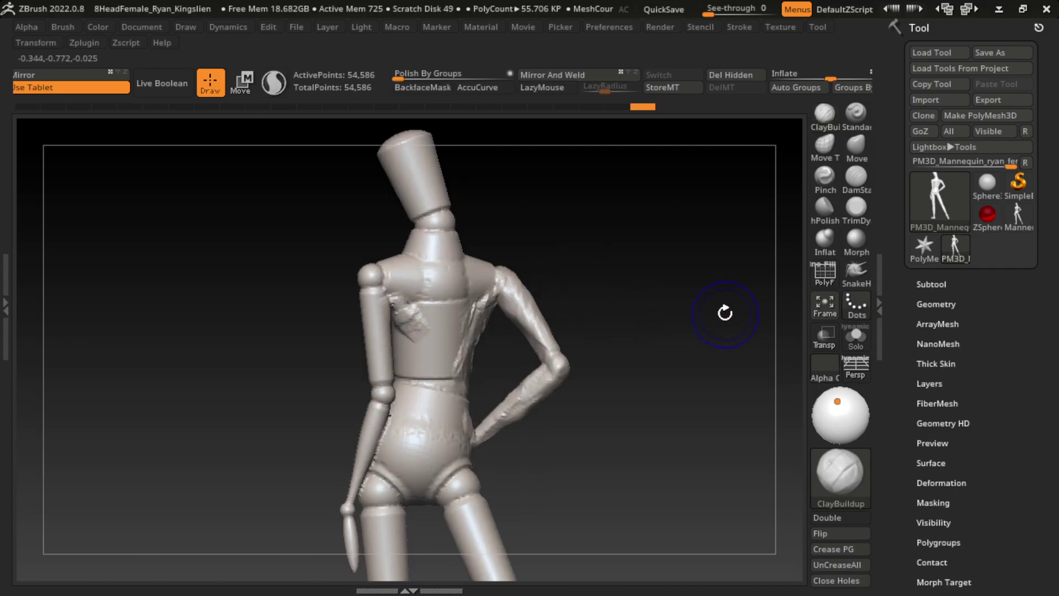
drag(438, 318, 413, 325)
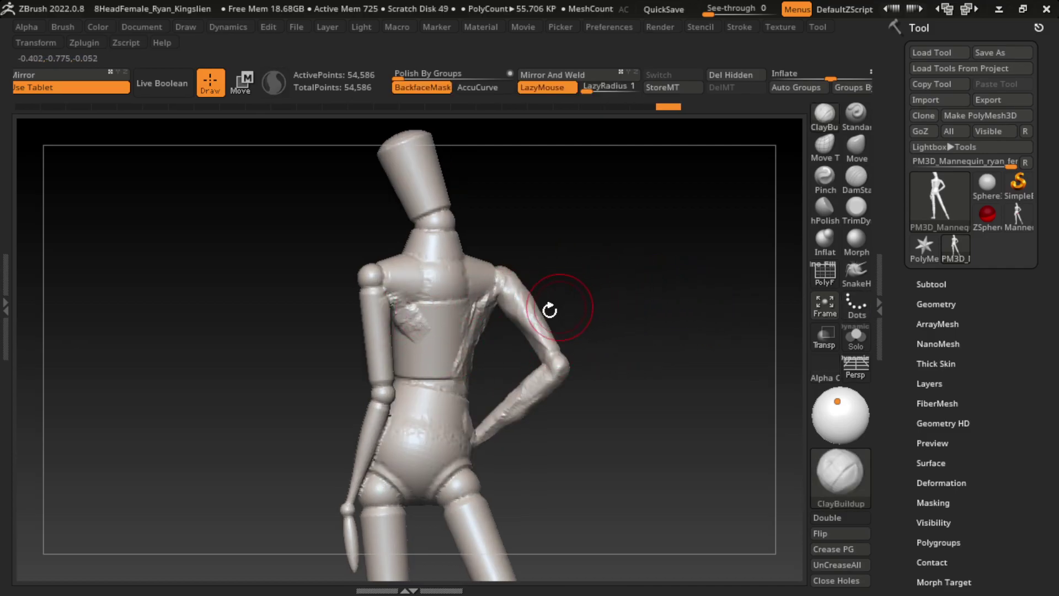
drag(524, 409, 613, 386)
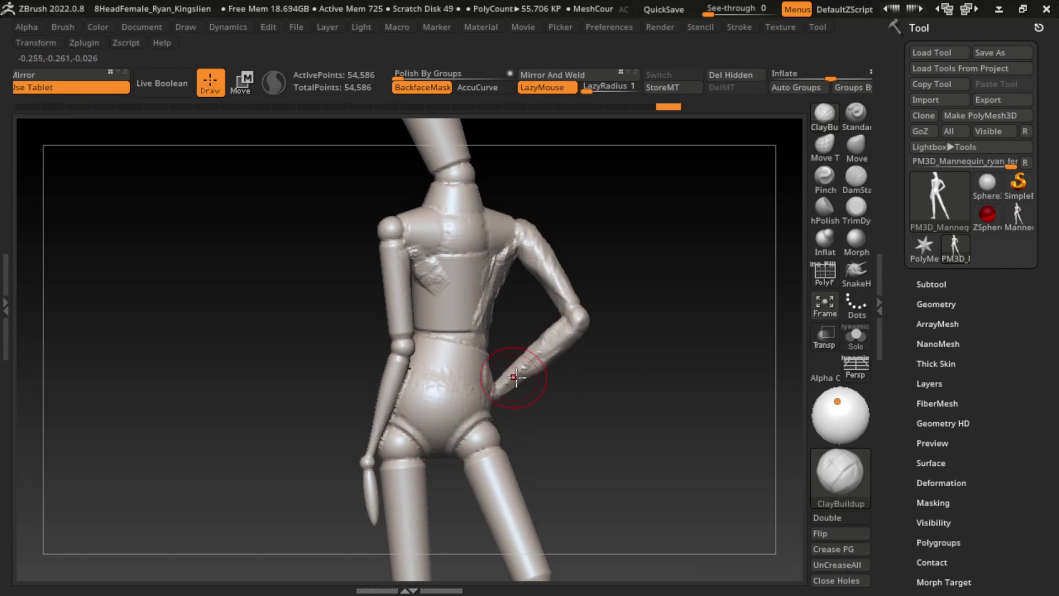
mouse_move(431, 455)
mouse_down()
mouse_move(419, 386)
mouse_move(424, 442)
mouse_up()
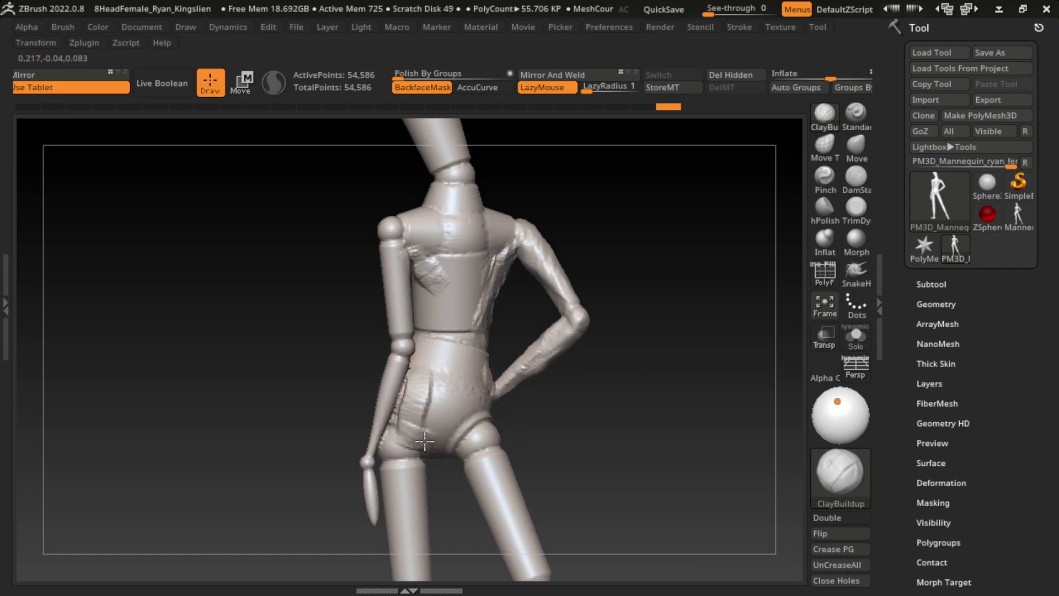
mouse_move(501, 421)
mouse_down()
mouse_move(480, 441)
mouse_move(441, 402)
mouse_up()
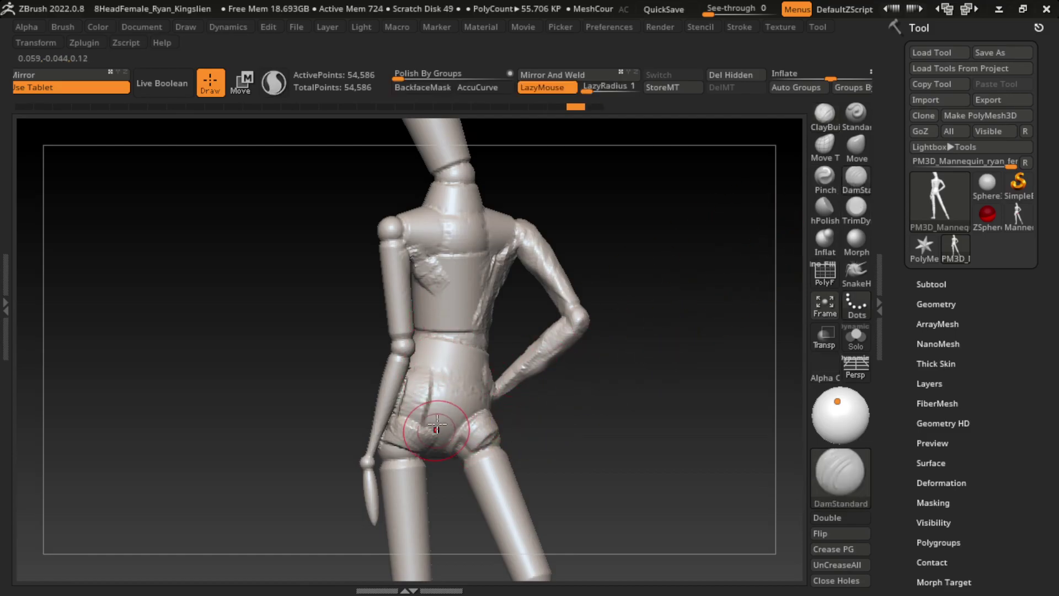
- With ClayBuildup, fold the trouser seat, crease under the left buttock, and smooth the waistband
key(b)
key(s)
key(t)
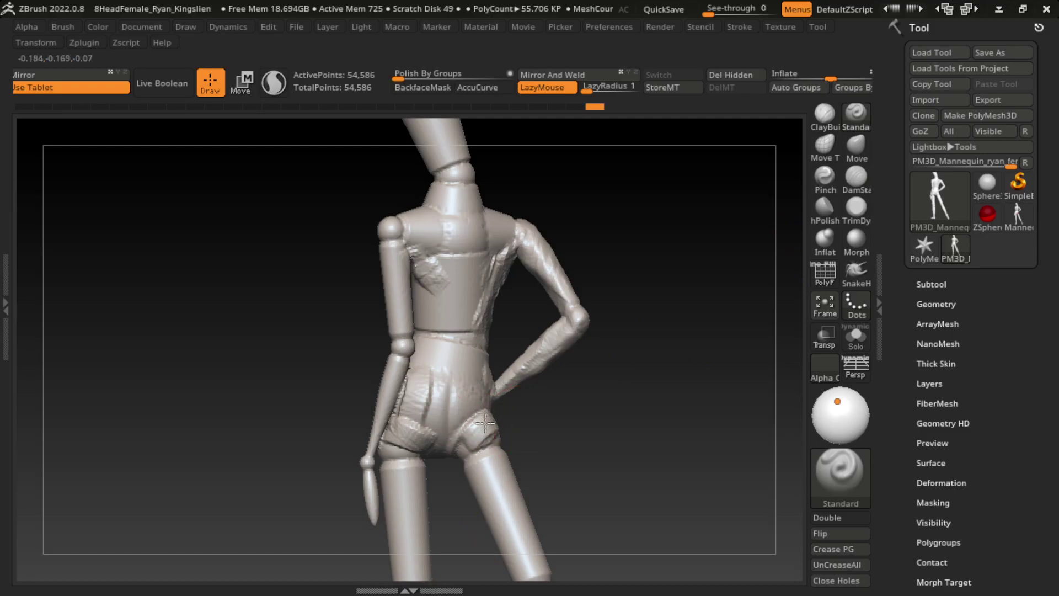
drag(528, 423, 514, 436)
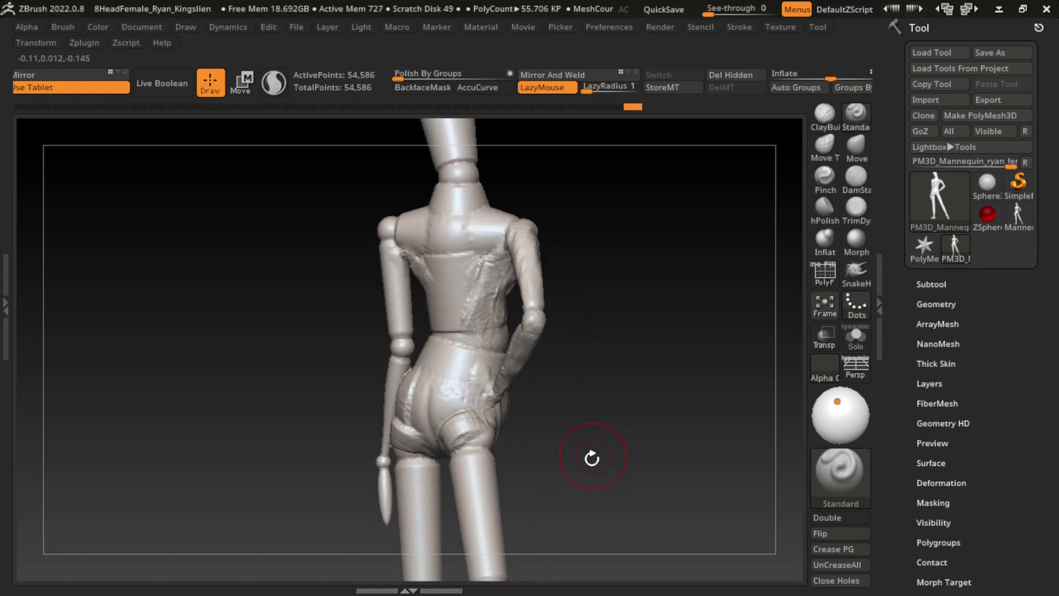
drag(592, 458, 684, 281)
key(b)
key(c)
key(b)
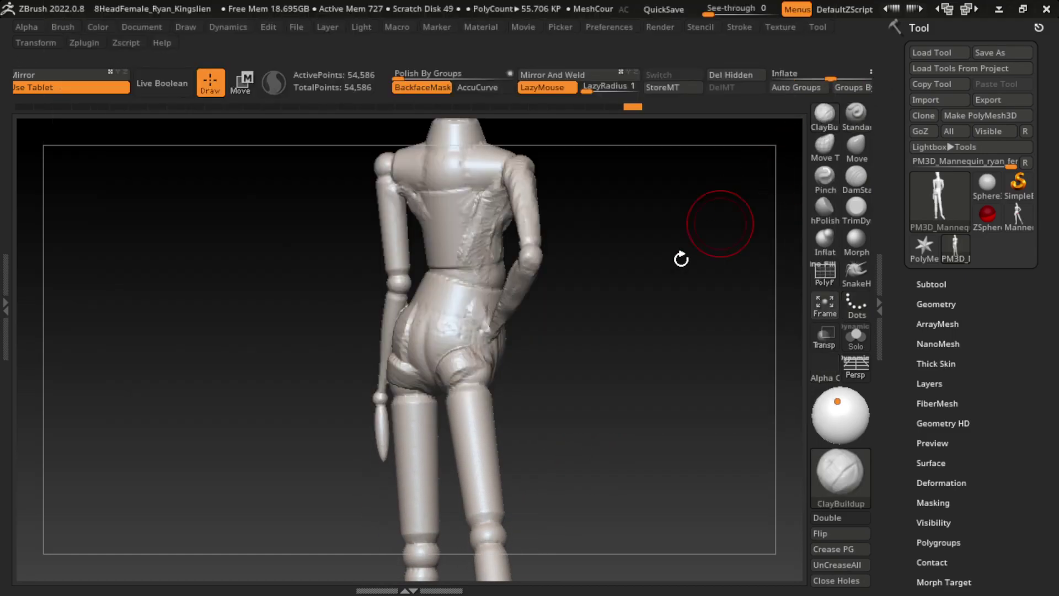
drag(497, 442, 633, 354)
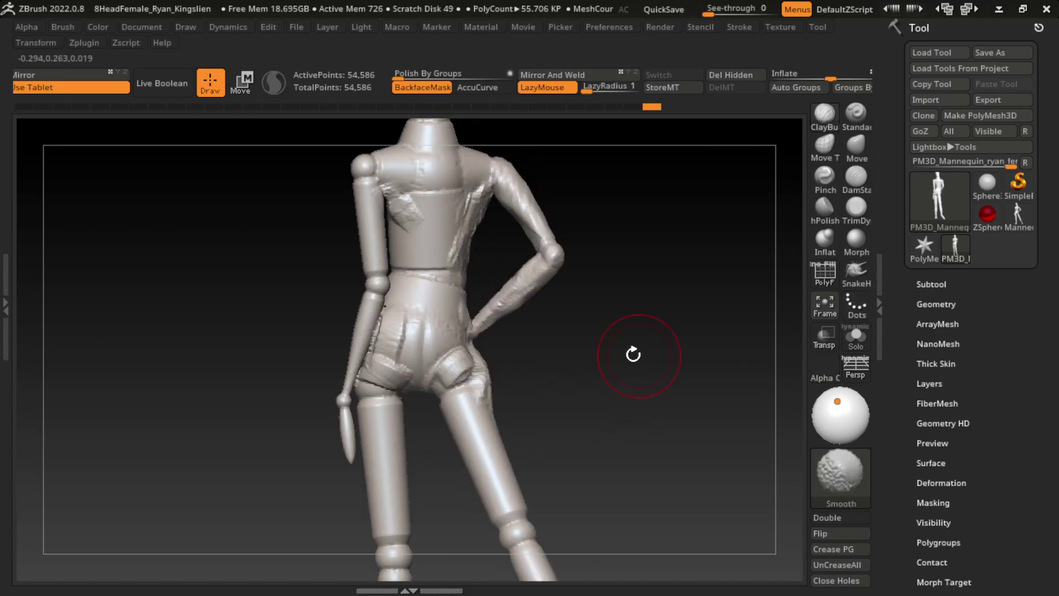
drag(571, 401, 504, 449)
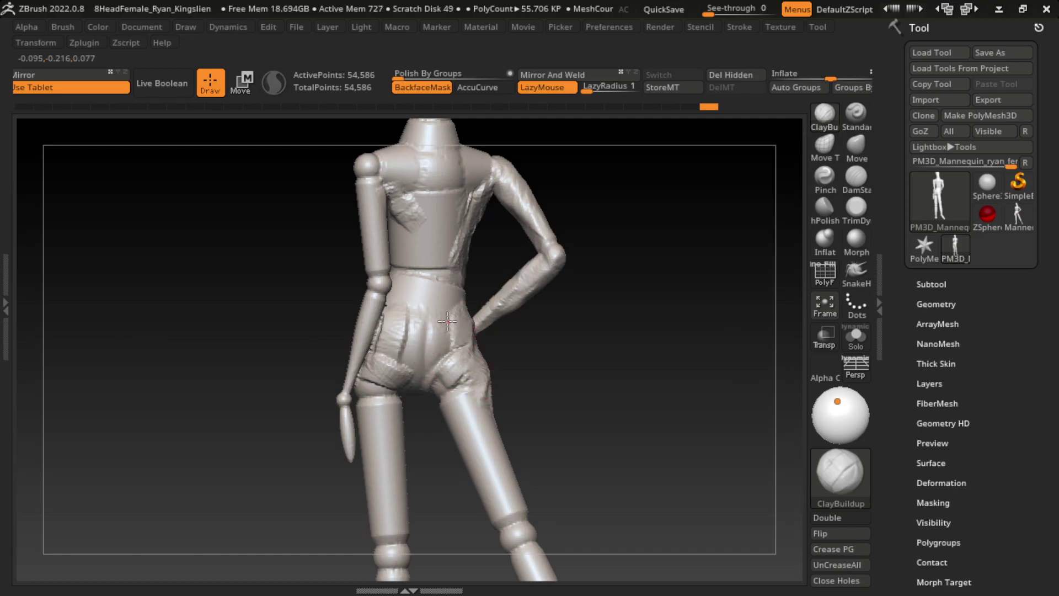
mouse_move(469, 333)
mouse_down()
mouse_move(441, 367)
mouse_move(461, 311)
mouse_move(408, 301)
mouse_move(389, 315)
mouse_move(414, 329)
mouse_move(364, 367)
mouse_move(402, 319)
mouse_up()
mouse_move(361, 381)
mouse_down()
mouse_move(405, 367)
mouse_move(391, 383)
mouse_move(463, 406)
mouse_move(435, 381)
mouse_up()
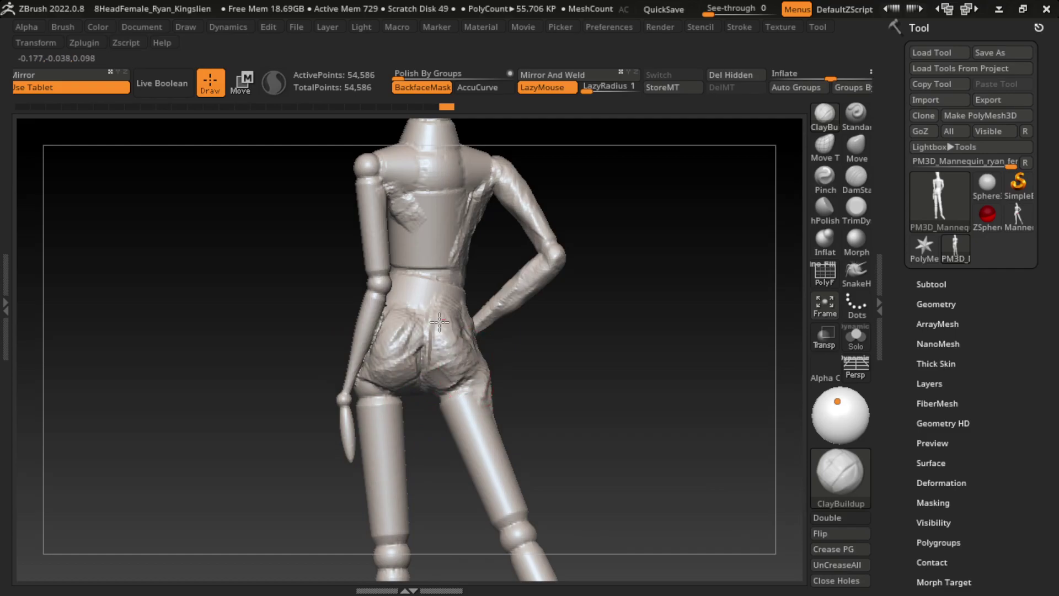
shift+drag(439, 322, 379, 307)
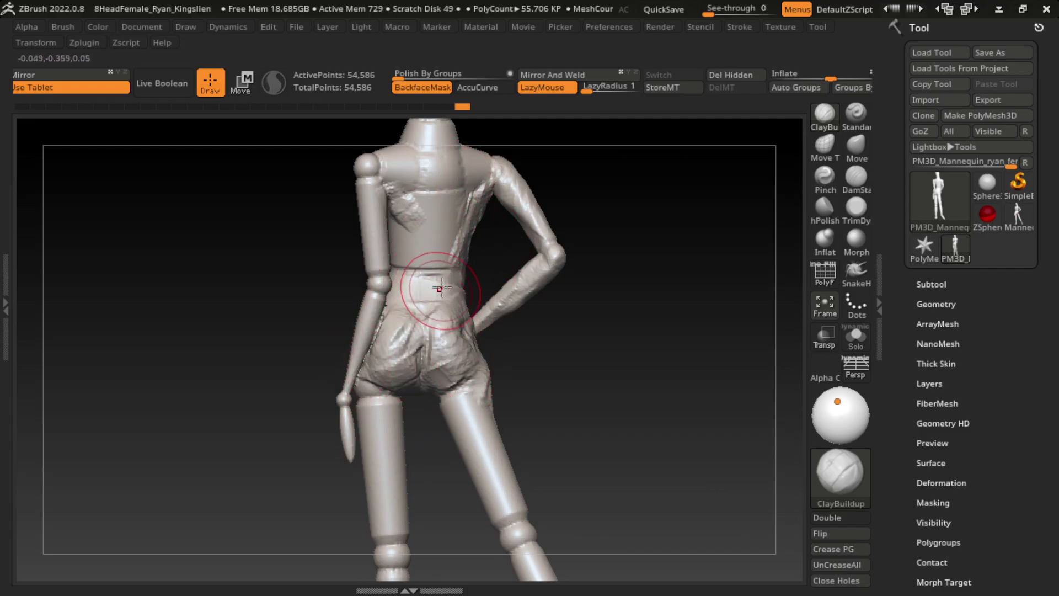
- Carve a DamStandard crease down the spine from upper back to waist, plus an upper-back fold
click(856, 176)
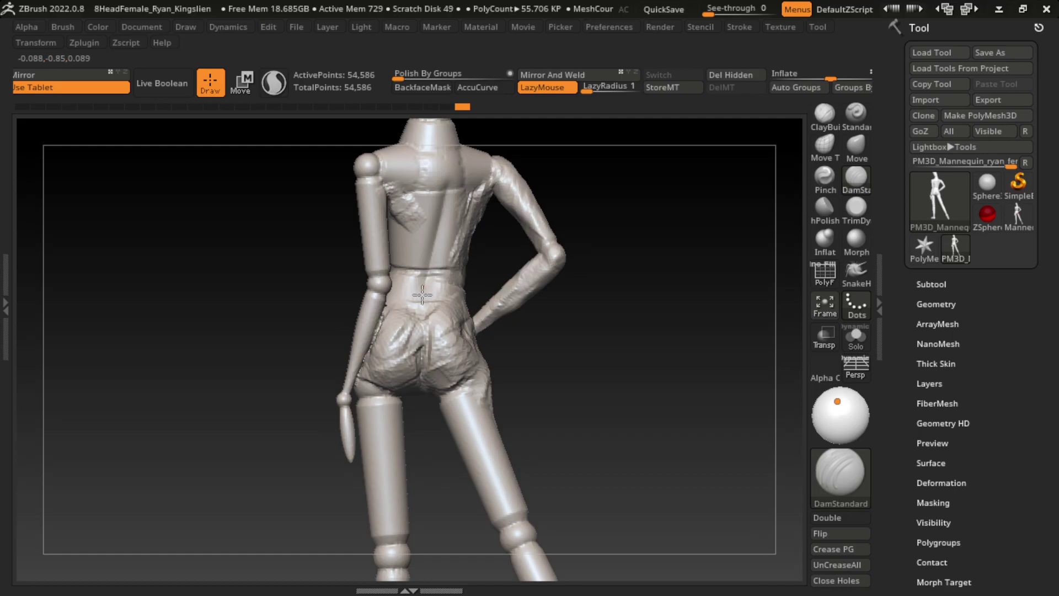
drag(433, 174, 427, 296)
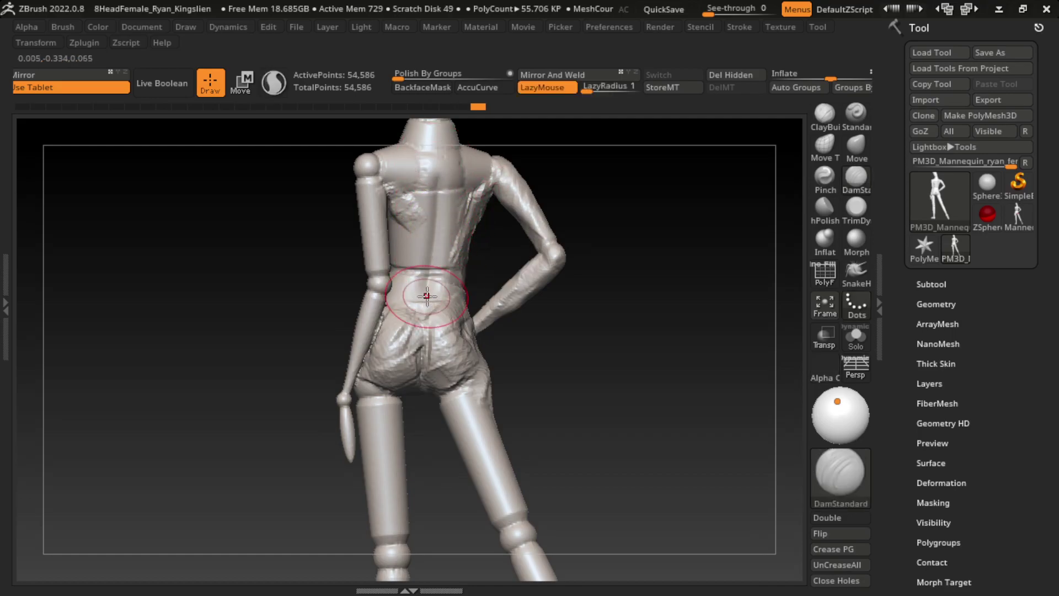
drag(441, 141, 424, 300)
click(825, 115)
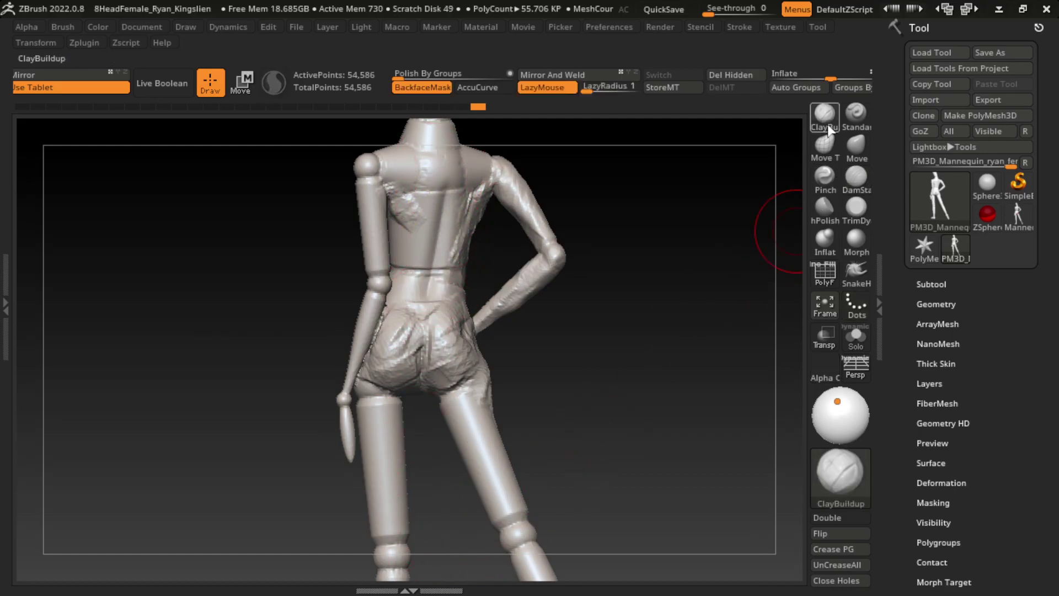
drag(629, 253, 619, 347)
click(859, 210)
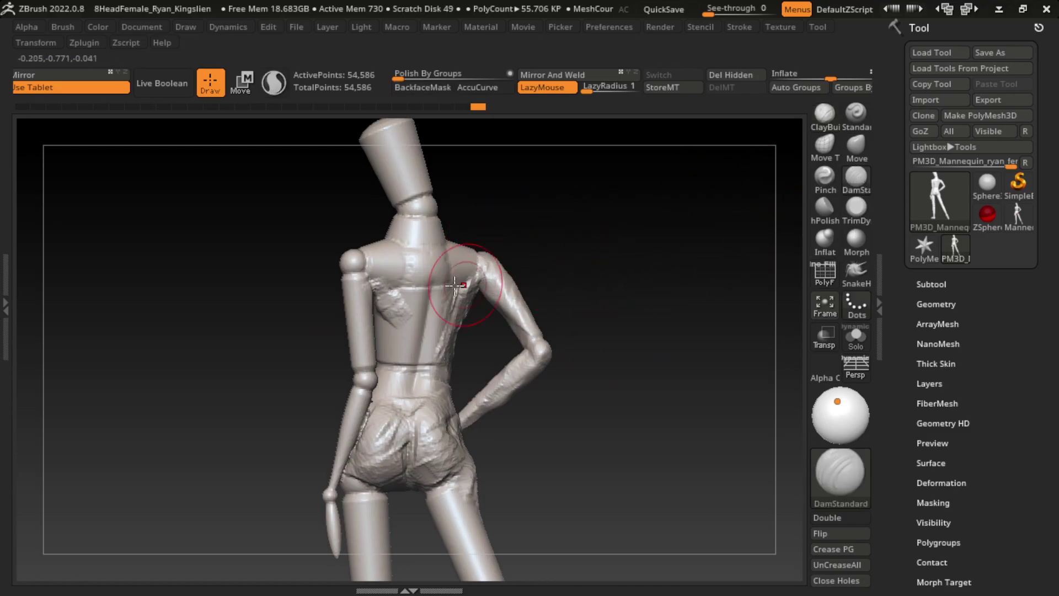
drag(436, 309, 430, 248)
key(b)
key(d)
key(s)
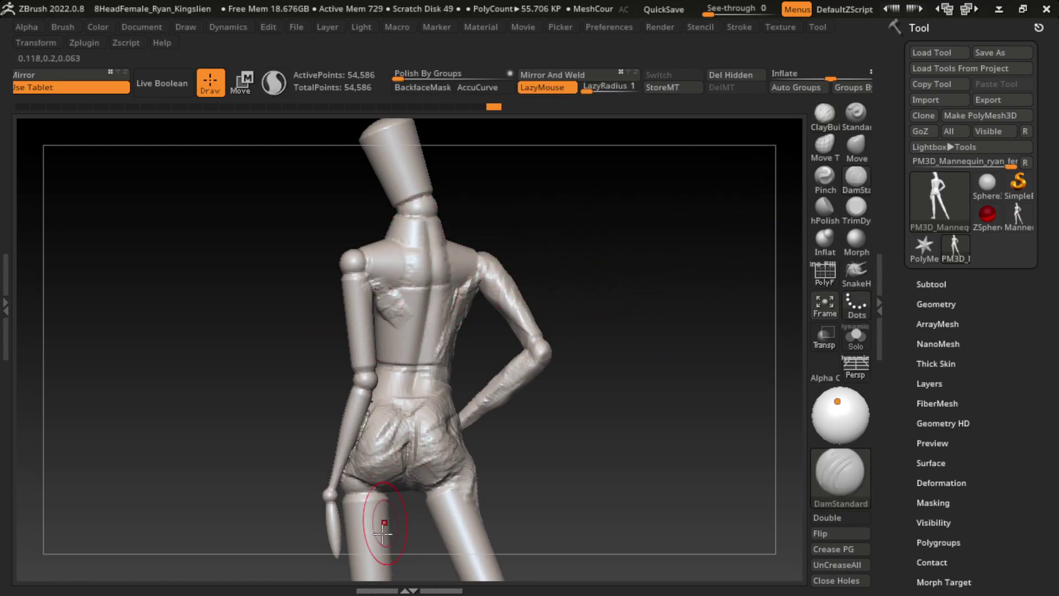
- Build up ClayBuildup wrinkles across the upper back, left shoulder blade and near the spine
key(b)
key(c)
key(b)
mouse_move(411, 249)
mouse_down()
mouse_move(378, 307)
mouse_move(388, 298)
mouse_move(379, 249)
mouse_move(377, 279)
mouse_up()
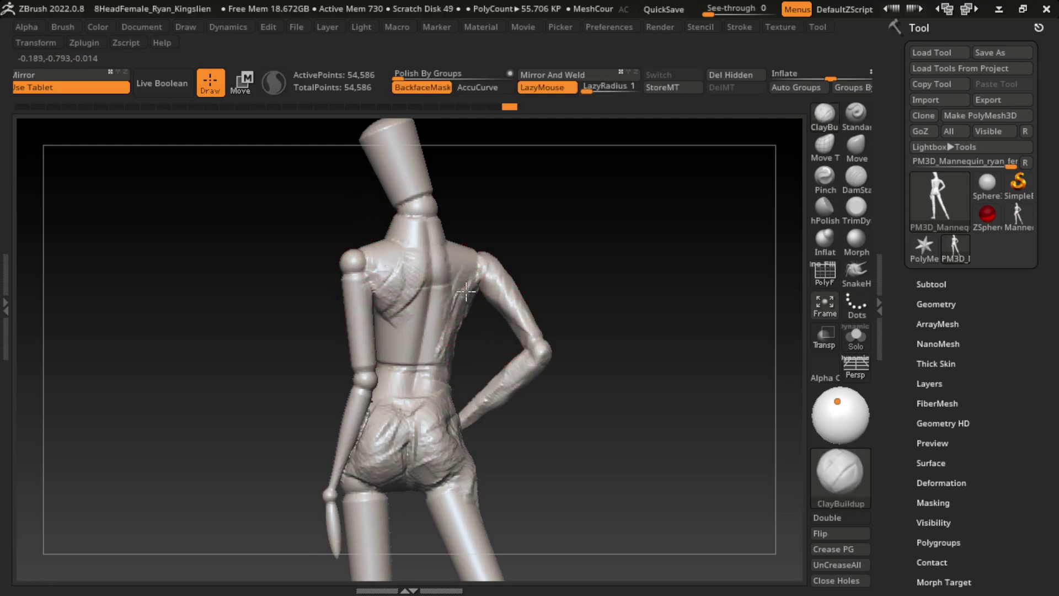
mouse_move(419, 243)
mouse_down()
mouse_move(386, 309)
mouse_move(458, 246)
mouse_up()
mouse_move(433, 295)
mouse_down()
mouse_move(409, 252)
mouse_move(378, 232)
mouse_move(496, 198)
mouse_move(499, 160)
mouse_up()
drag(390, 200, 382, 220)
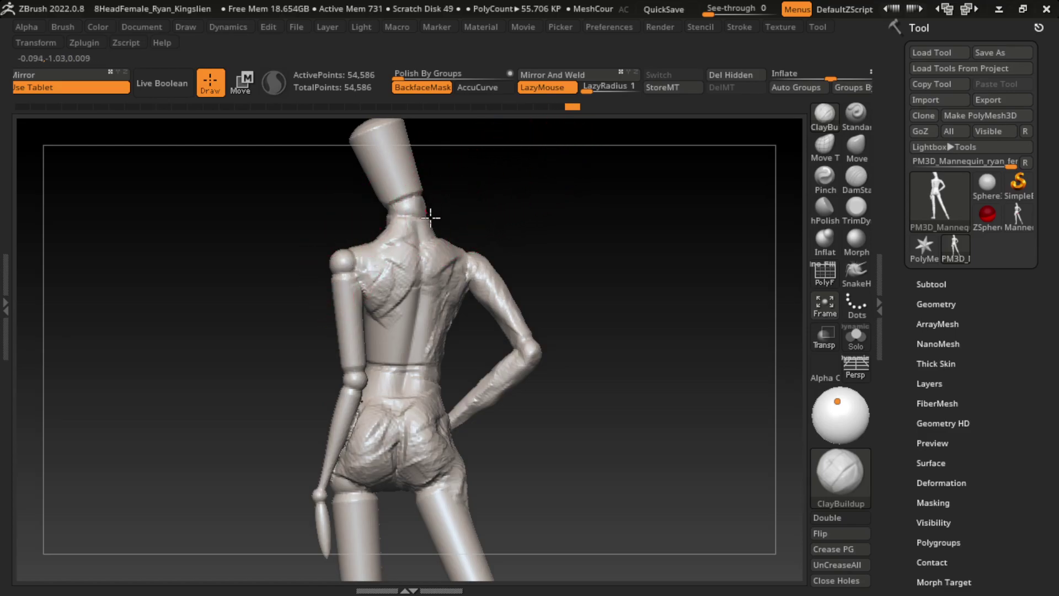
mouse_move(484, 194)
shift+mouse_down()
mouse_move(533, 191)
mouse_move(539, 315)
mouse_move(548, 279)
shift+mouse_up()
- Mask the head and invert the mask so only the head stays free
key(s)
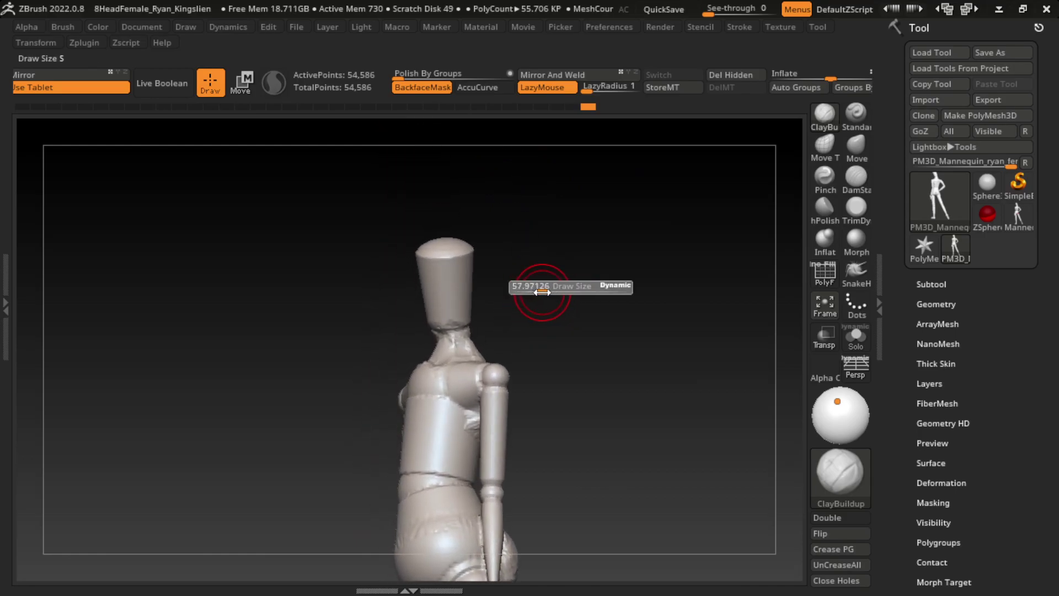
ctrl+drag(444, 251, 449, 313)
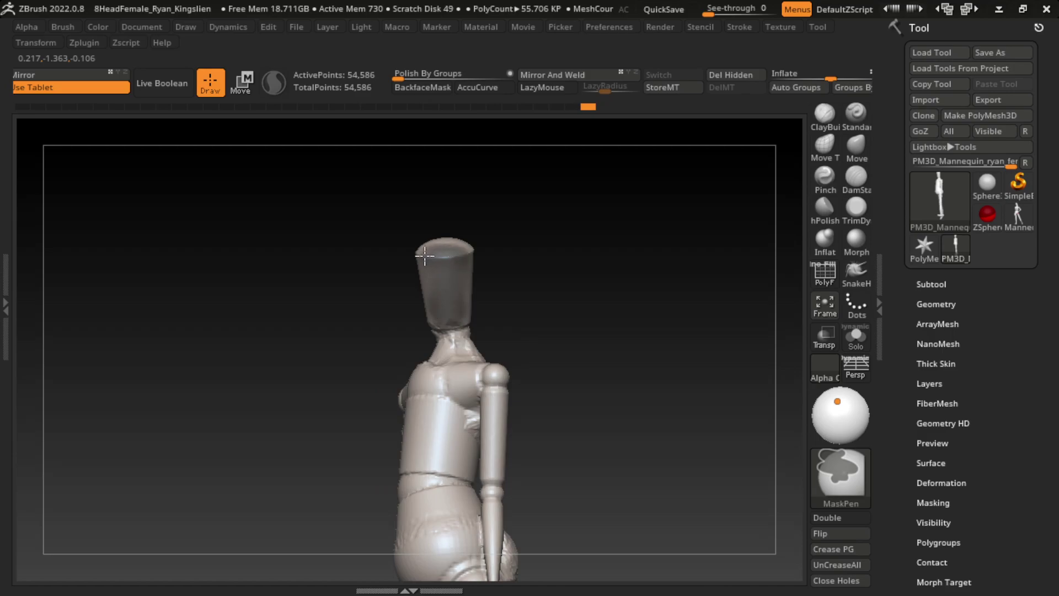
ctrl+click(570, 279)
mouse_move(570, 280)
mouse_down()
mouse_move(574, 263)
mouse_move(372, 160)
mouse_up()
- Center the transpose gizmo on the head and shift it along the X axis, then resume sculpting
key(w)
drag(475, 151, 614, 244)
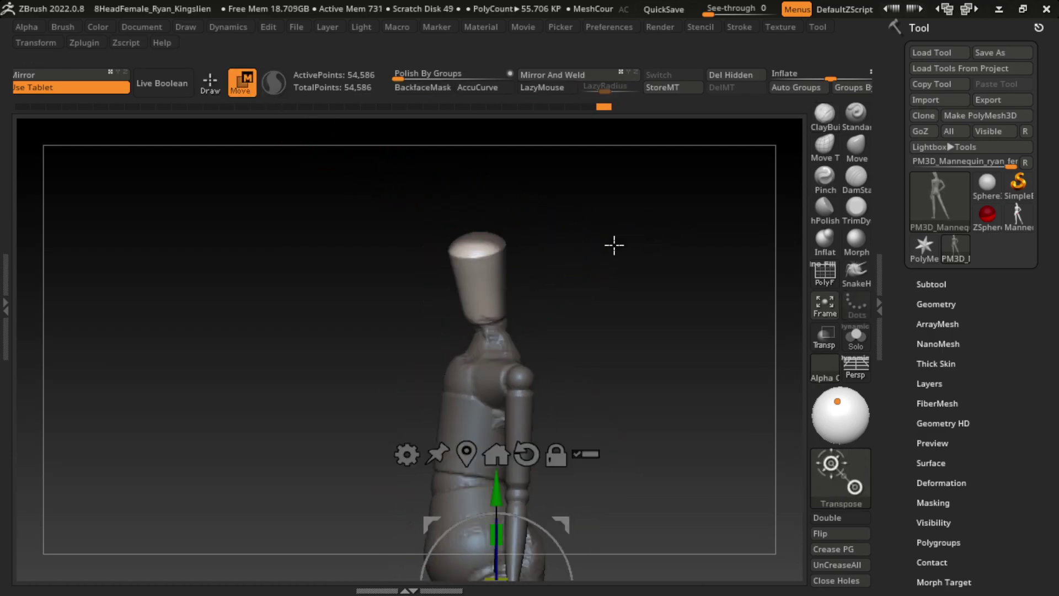
drag(487, 290, 560, 224)
click(473, 288)
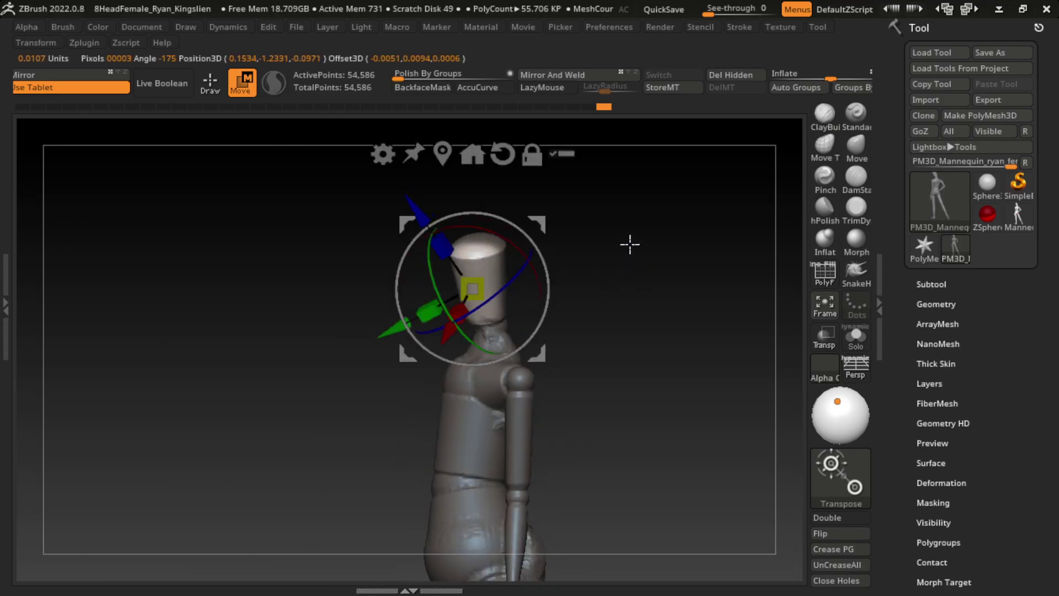
mouse_move(669, 267)
mouse_down()
mouse_move(633, 236)
mouse_move(657, 230)
mouse_up()
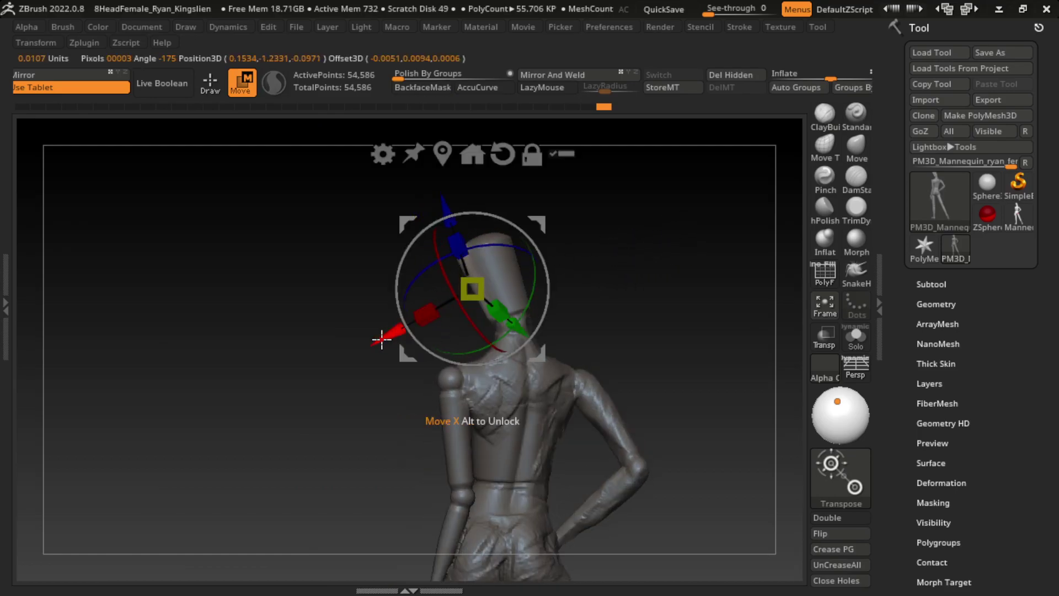
drag(378, 336, 360, 356)
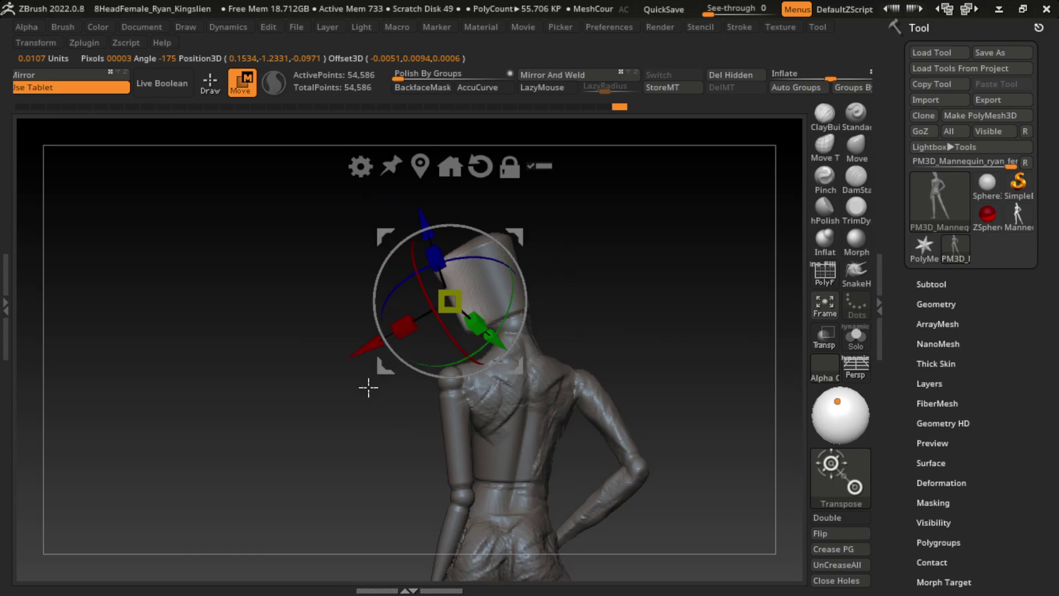
key(q)
mouse_move(260, 125)
mouse_down()
mouse_move(593, 267)
mouse_move(561, 302)
mouse_move(697, 300)
mouse_move(535, 300)
mouse_move(598, 293)
mouse_move(768, 230)
mouse_up()
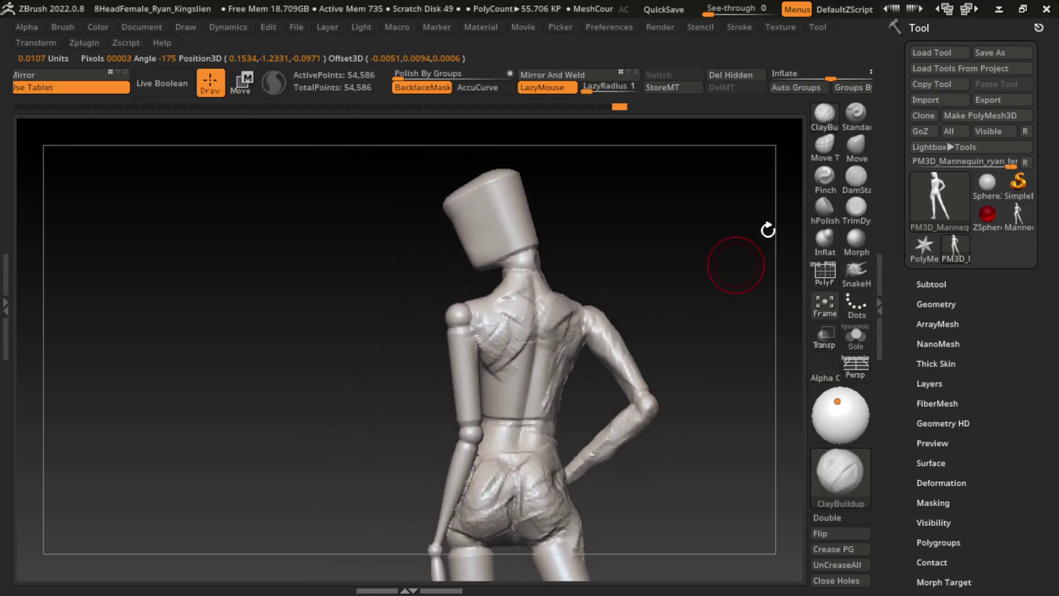
- With TrimDynamic and Sculptris Pro on, trim the head's top, sides, back and crown
click(857, 209)
mouse_move(598, 232)
mouse_down()
mouse_move(356, 249)
mouse_move(420, 291)
mouse_move(437, 177)
mouse_up()
click(274, 81)
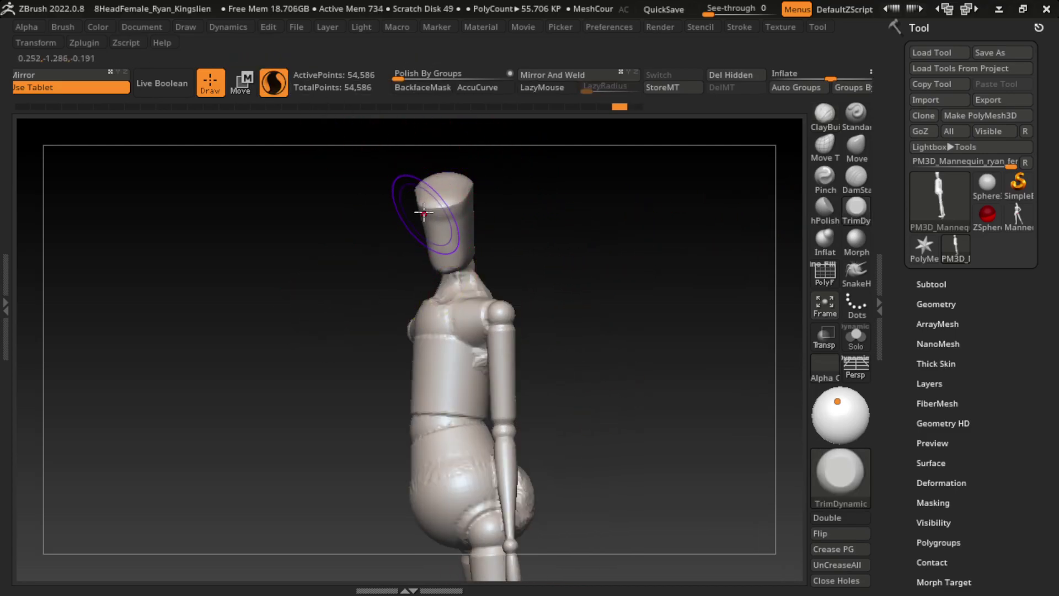
mouse_move(419, 131)
mouse_down()
mouse_move(447, 202)
mouse_move(558, 217)
mouse_move(493, 245)
mouse_up()
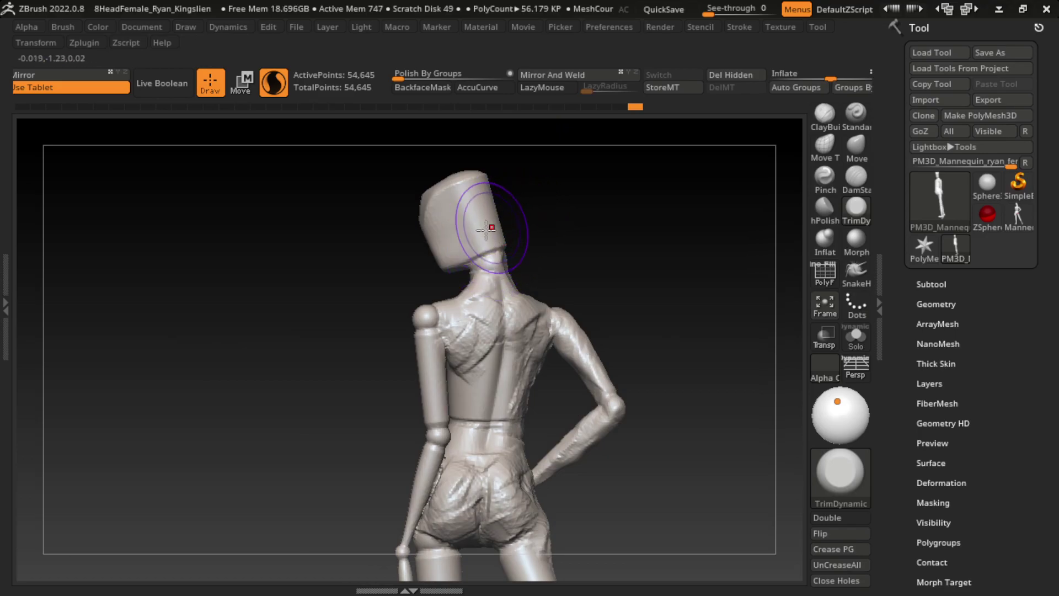
mouse_move(417, 192)
mouse_down()
mouse_move(427, 220)
mouse_move(544, 194)
mouse_move(458, 217)
mouse_up()
drag(544, 208, 436, 199)
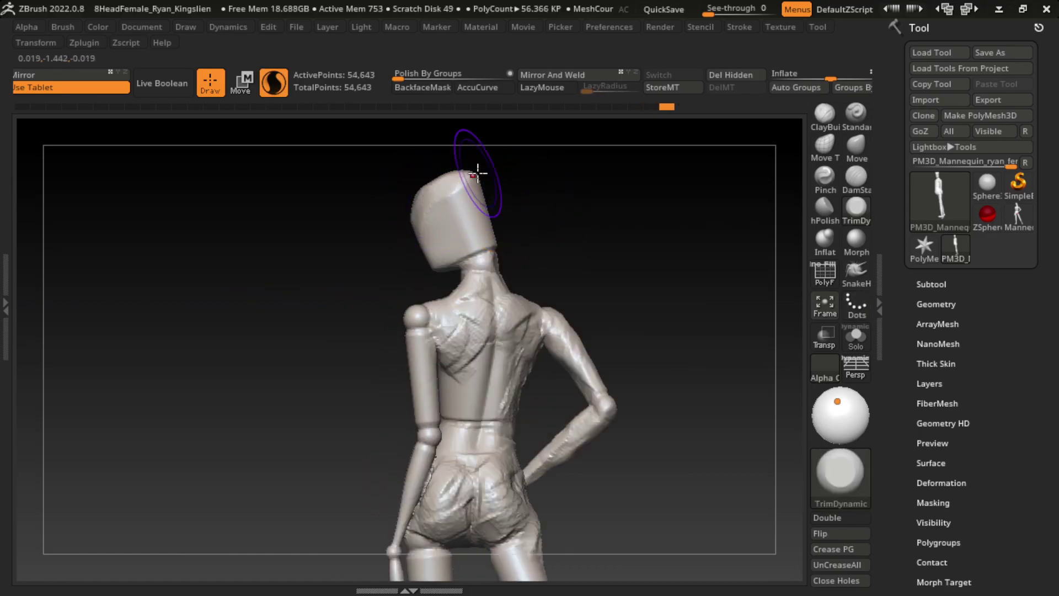
mouse_move(702, 297)
mouse_down()
mouse_move(615, 349)
mouse_move(492, 192)
mouse_move(726, 177)
mouse_move(625, 212)
mouse_up()
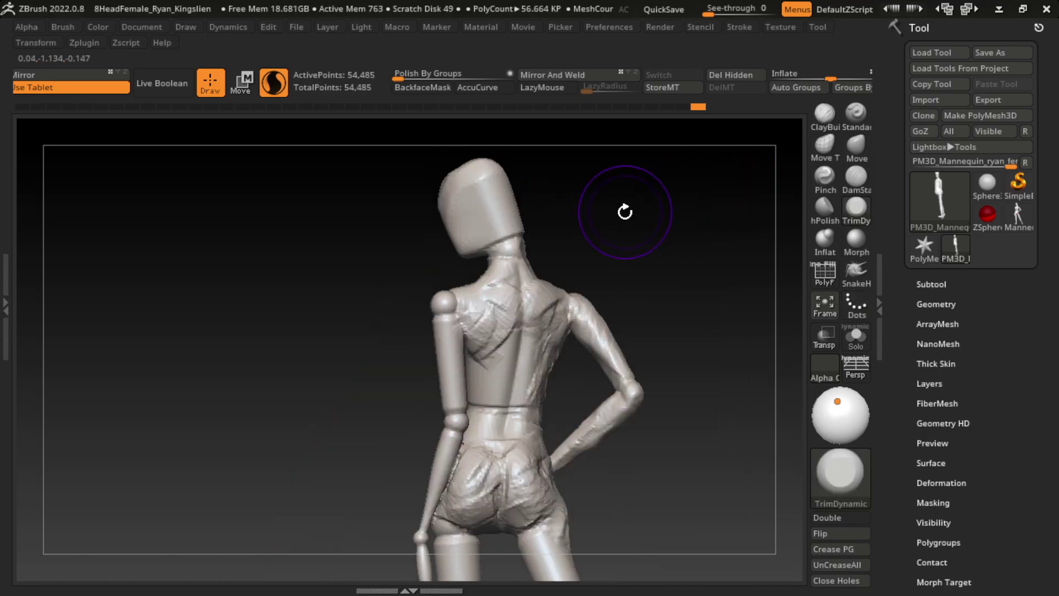
mouse_move(462, 166)
mouse_down()
mouse_move(484, 138)
mouse_move(485, 154)
mouse_move(669, 257)
mouse_up()
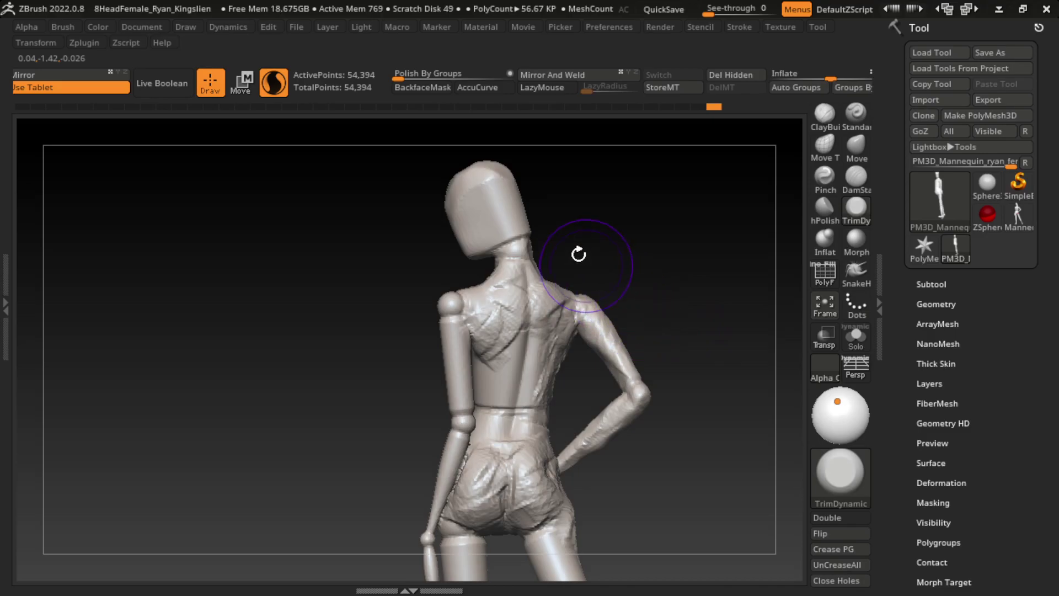
mouse_move(535, 210)
mouse_down()
mouse_move(700, 317)
mouse_move(784, 237)
mouse_up()
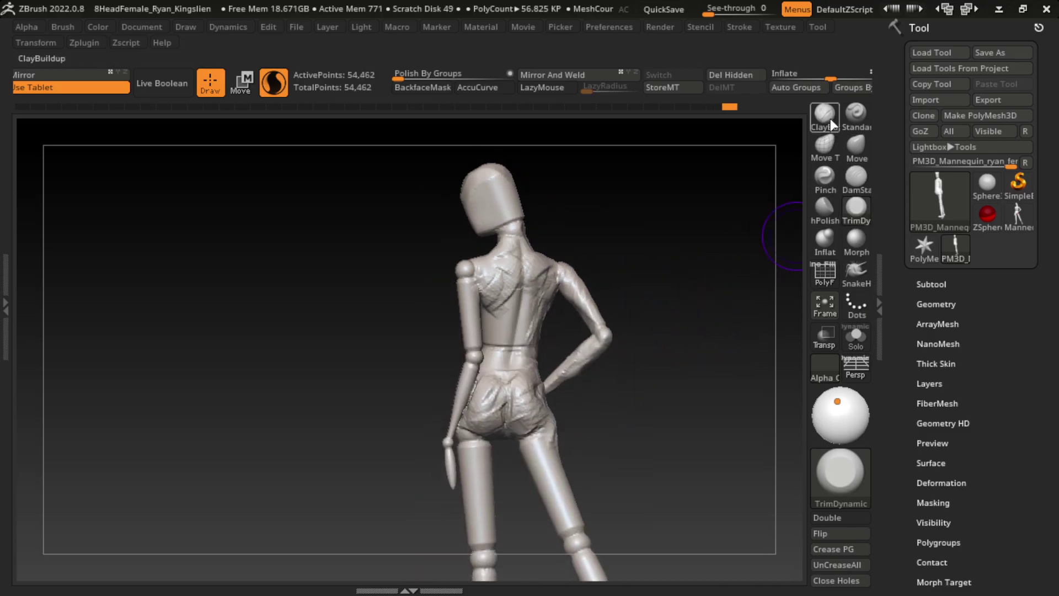
- Return to the ClayBuildup brush and dismiss the Auto Masking / Sculptris Pro notices
click(831, 124)
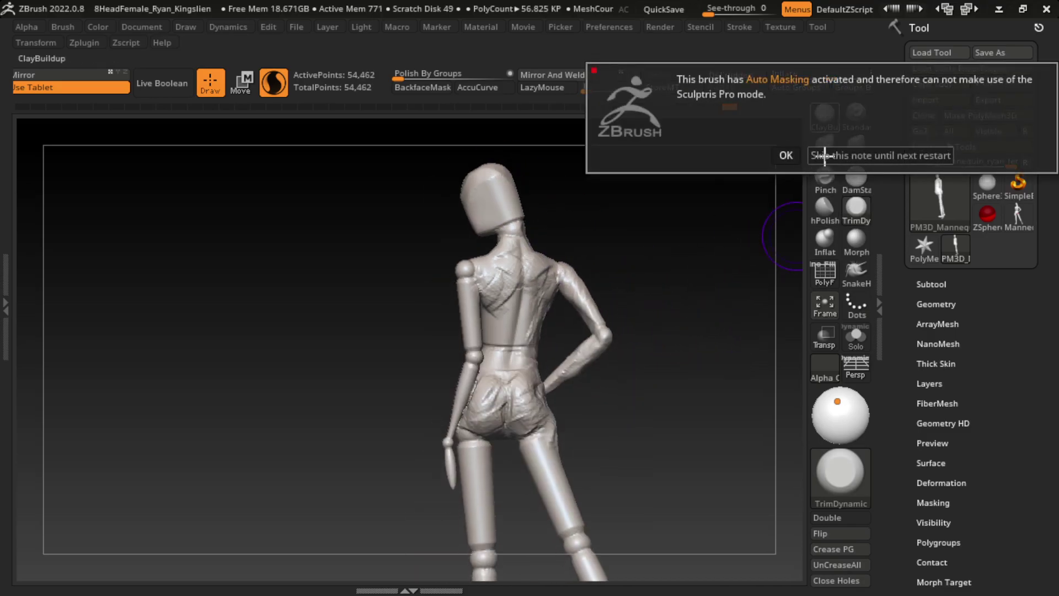
click(790, 155)
drag(628, 280, 662, 267)
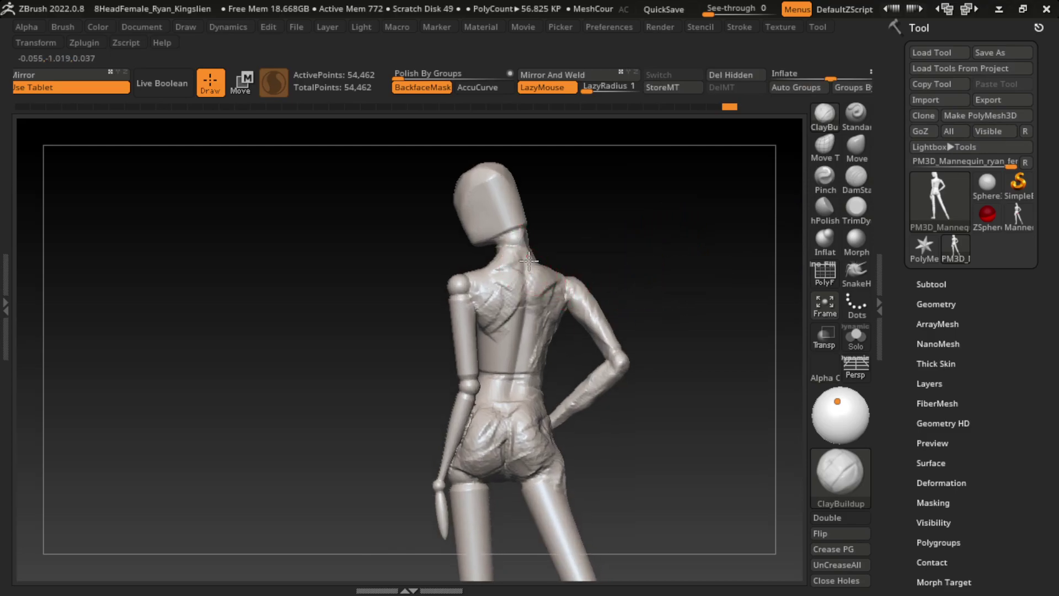
key(ctrl)
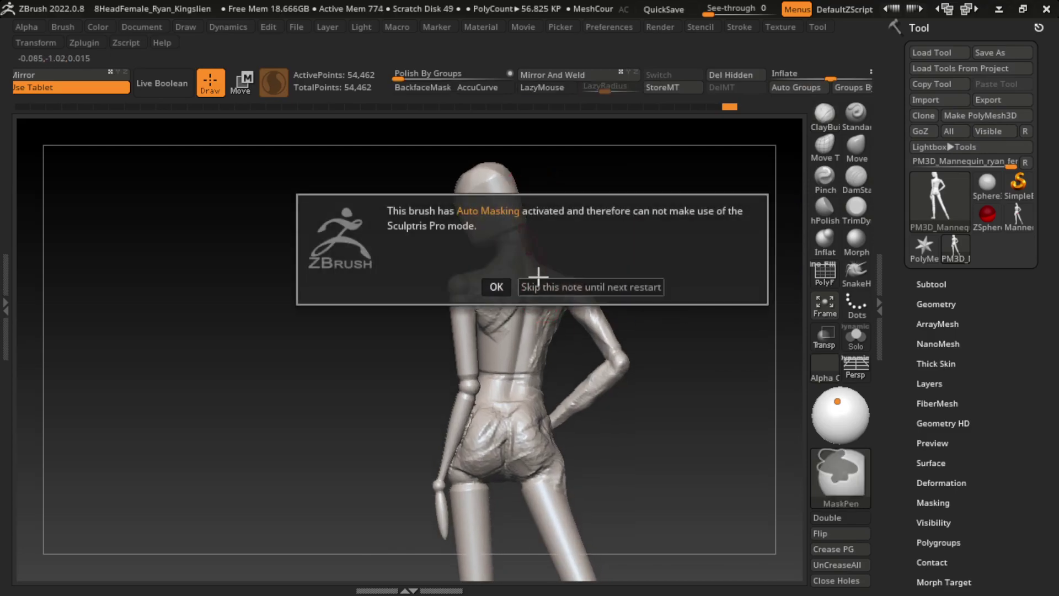
click(544, 287)
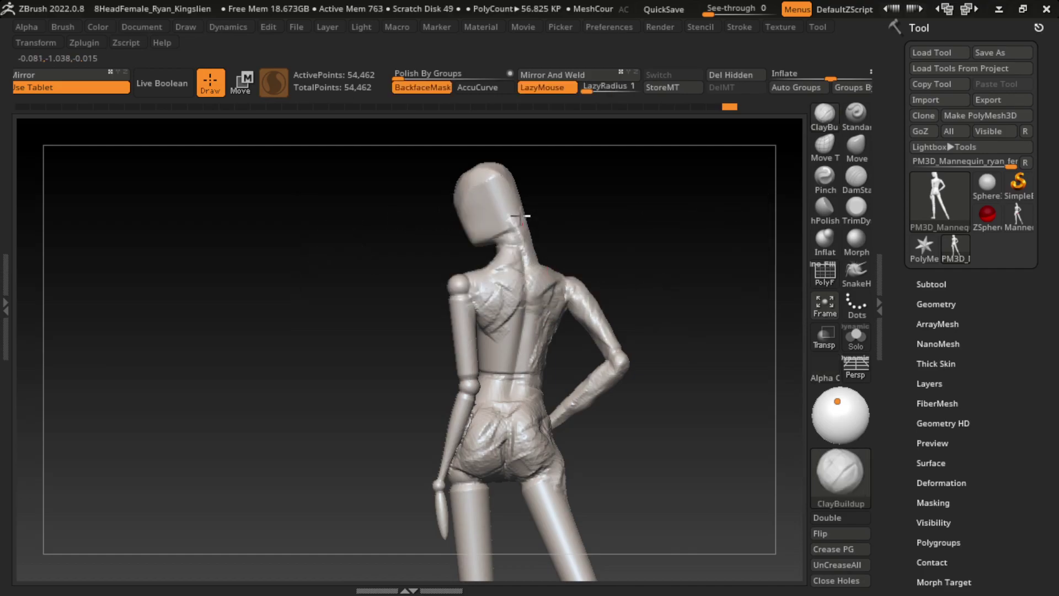
- Build up clay cloth along the left shoulder, upper arm and lower arm
drag(643, 226, 540, 265)
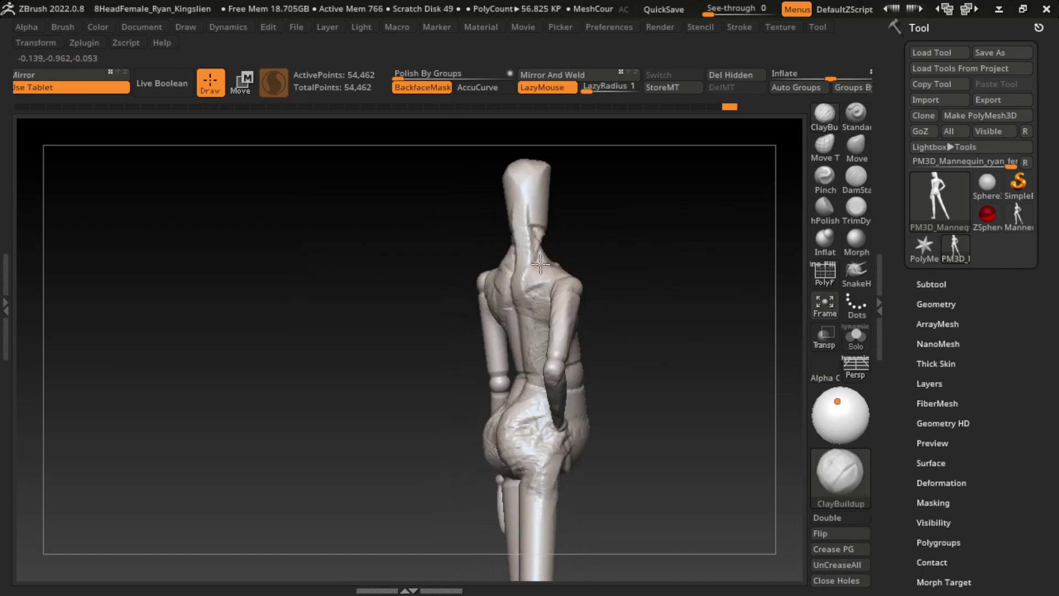
drag(618, 243, 545, 256)
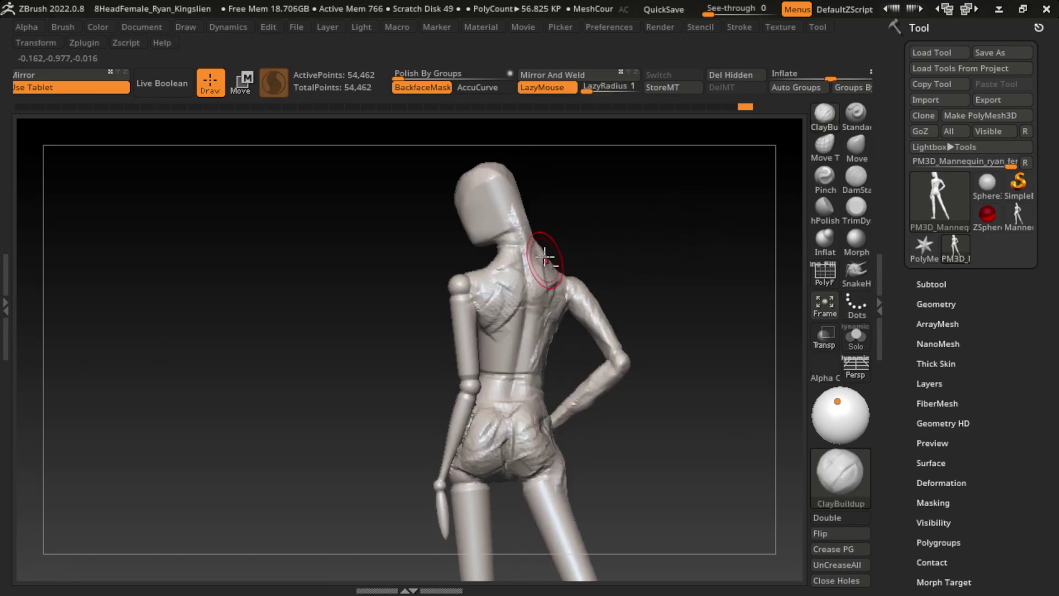
mouse_move(641, 232)
mouse_down()
mouse_move(551, 319)
mouse_move(557, 281)
mouse_up()
shift+drag(615, 249, 713, 207)
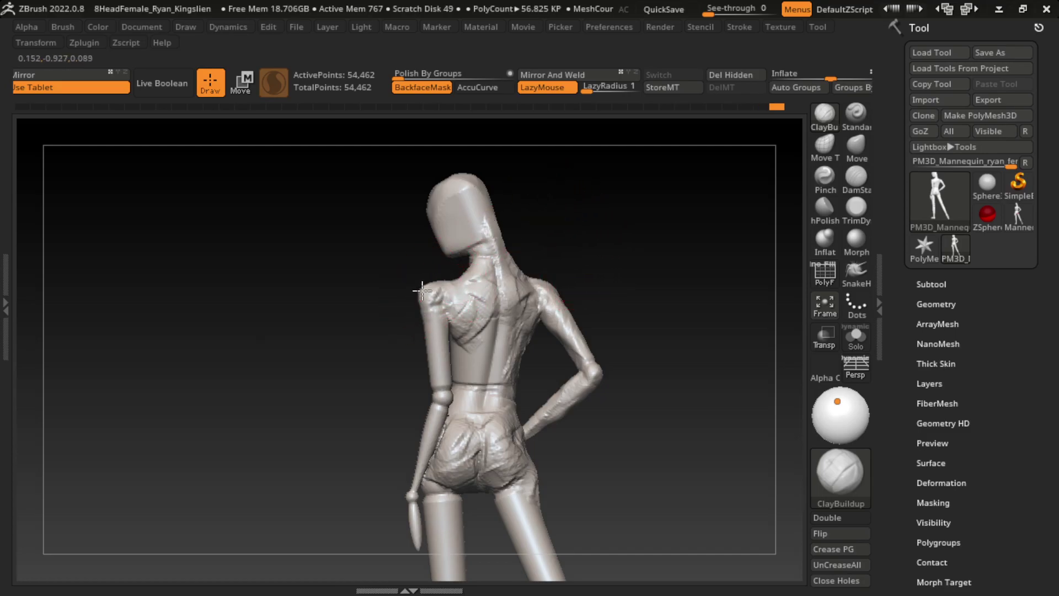
drag(422, 290, 408, 364)
drag(427, 305, 427, 312)
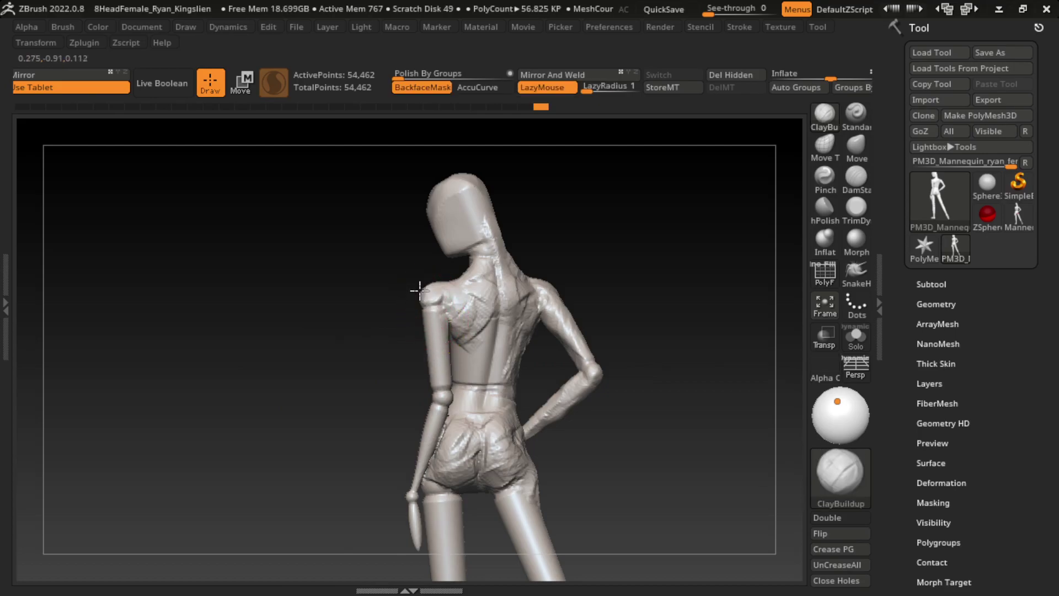
drag(434, 353, 432, 325)
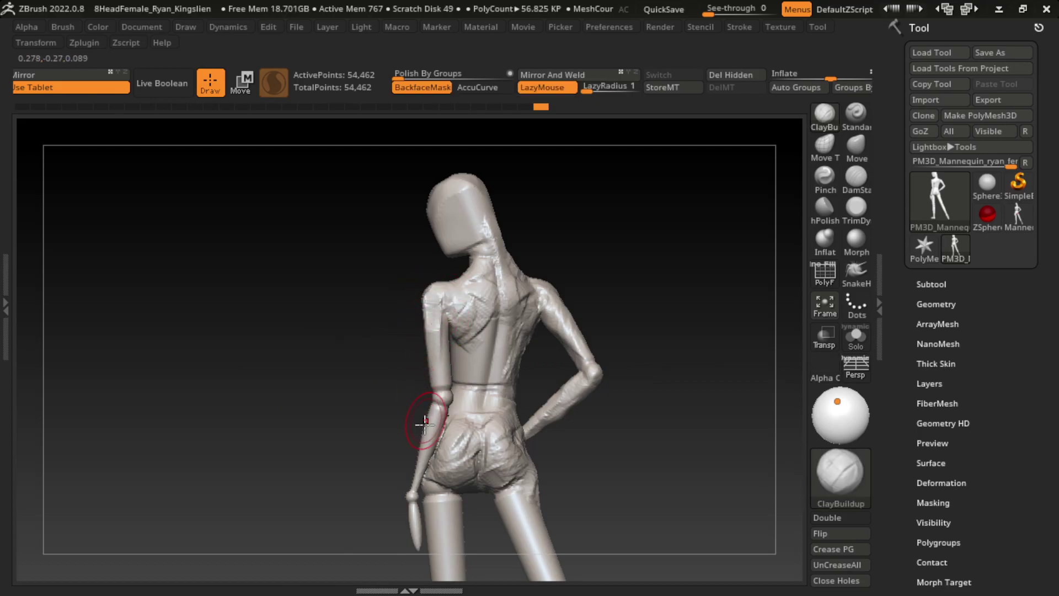
drag(424, 424, 419, 393)
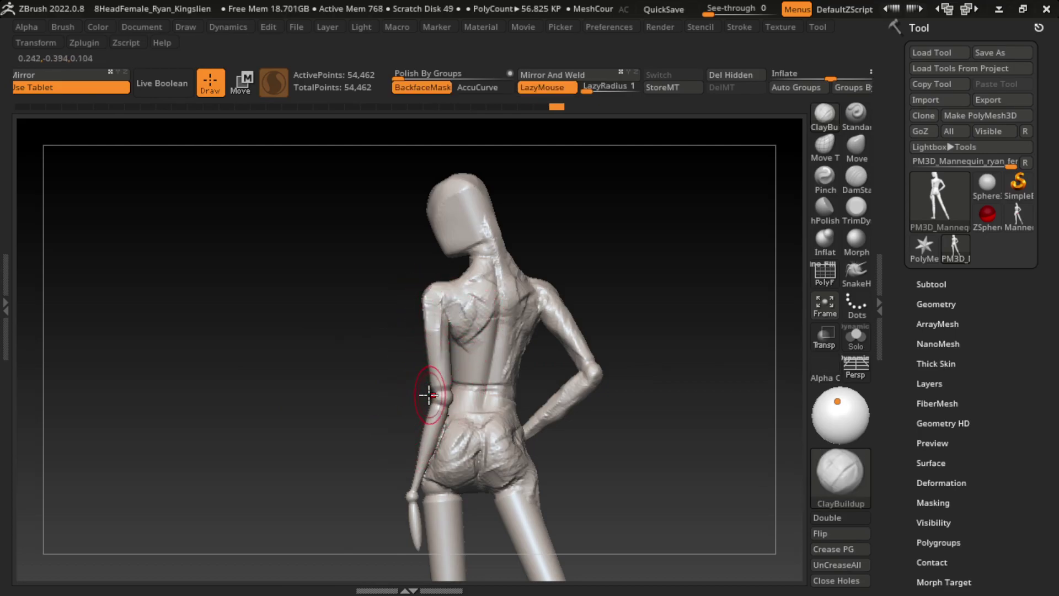
- Inspect the shoulder build-up from several back angles, then switch to Smooth
drag(652, 246, 587, 254)
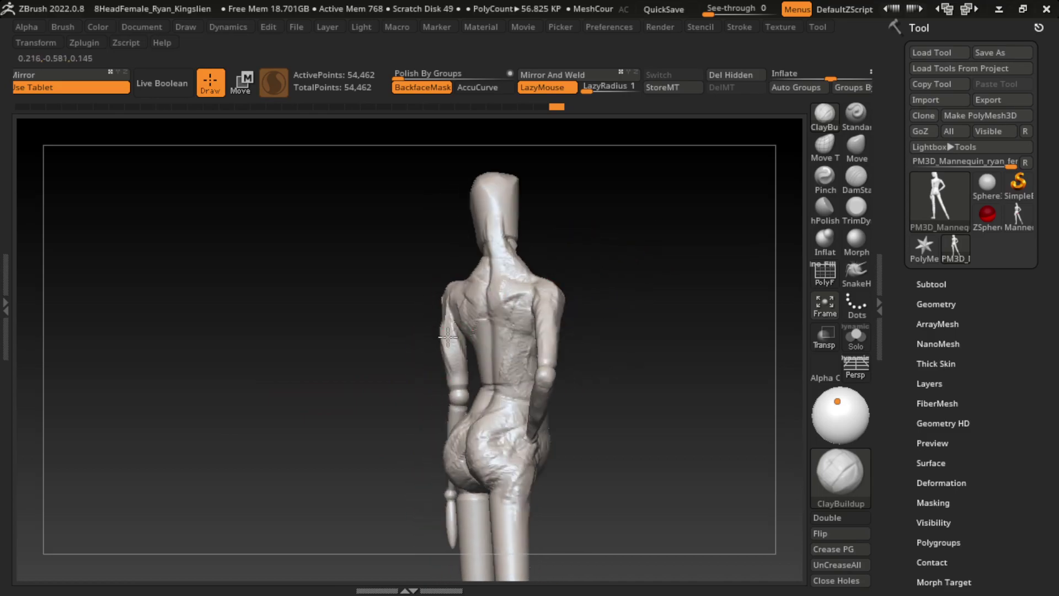
mouse_move(448, 336)
mouse_down()
mouse_move(516, 385)
mouse_move(504, 230)
mouse_move(570, 260)
mouse_up()
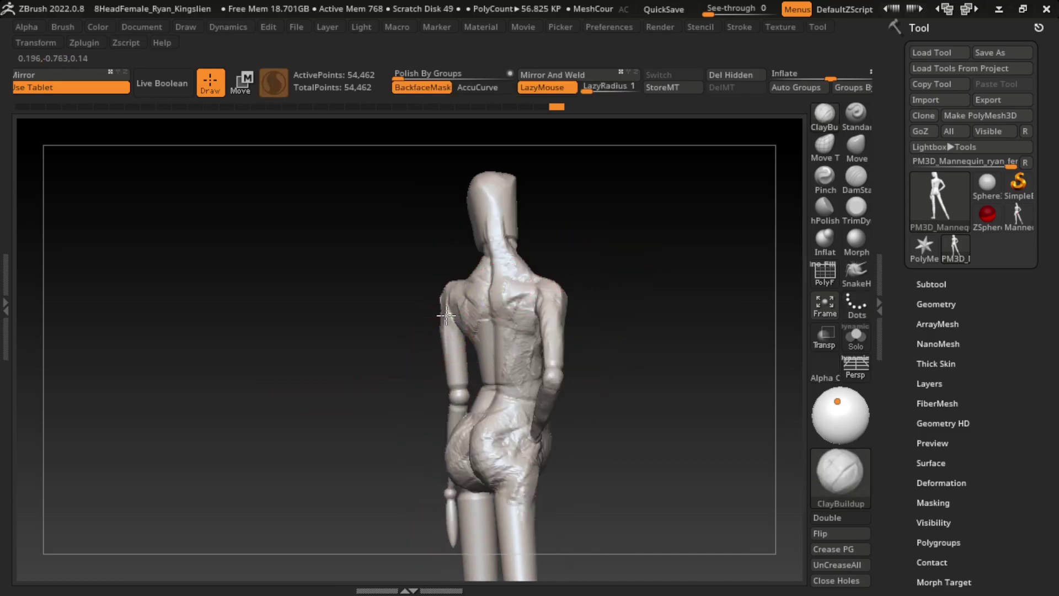
drag(646, 260, 640, 253)
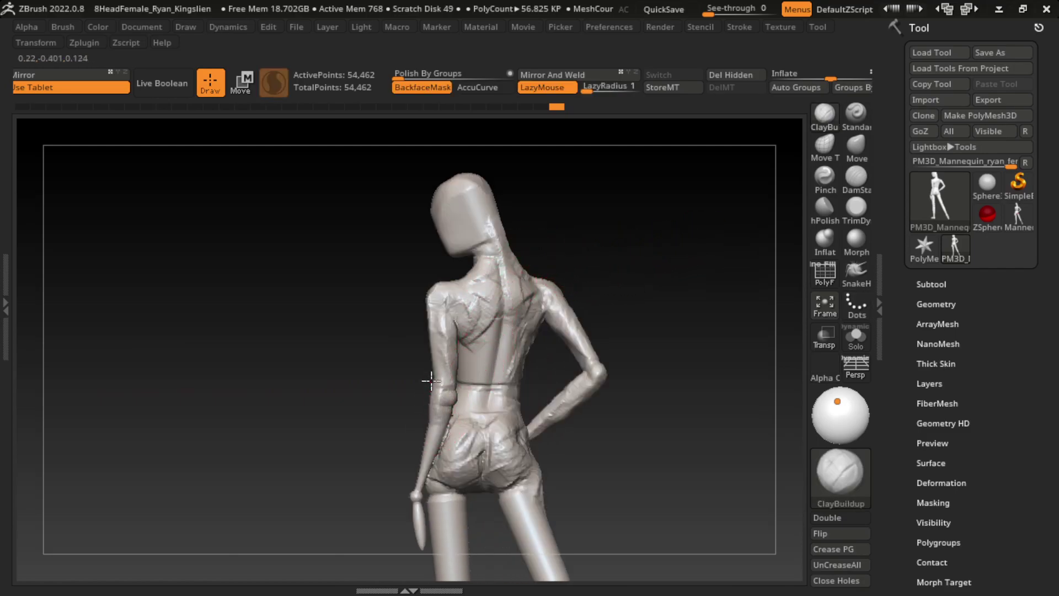
mouse_move(607, 276)
mouse_down()
mouse_move(612, 263)
mouse_move(450, 401)
mouse_up()
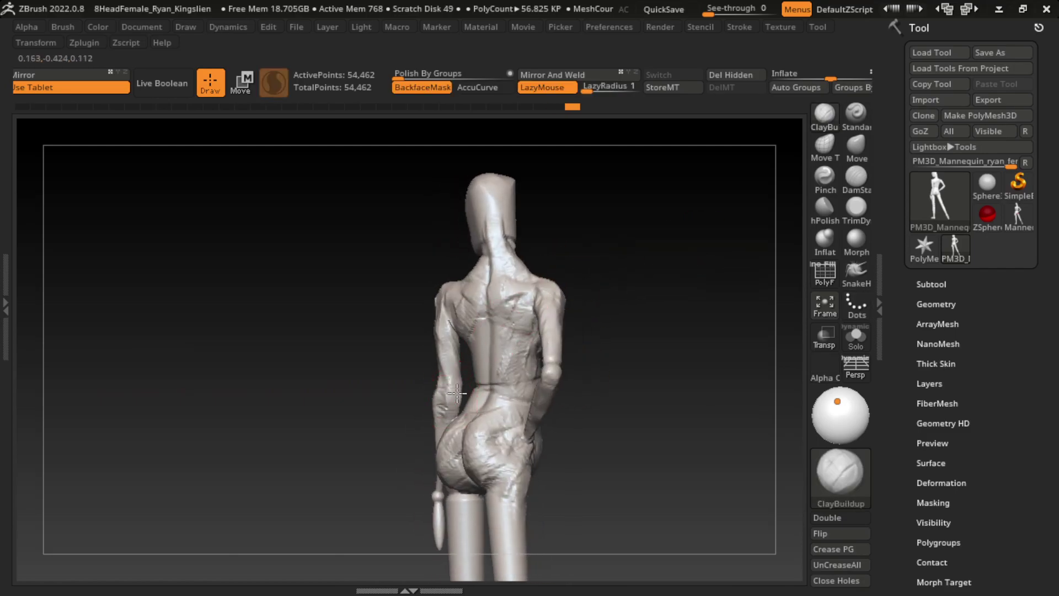
drag(662, 298, 685, 287)
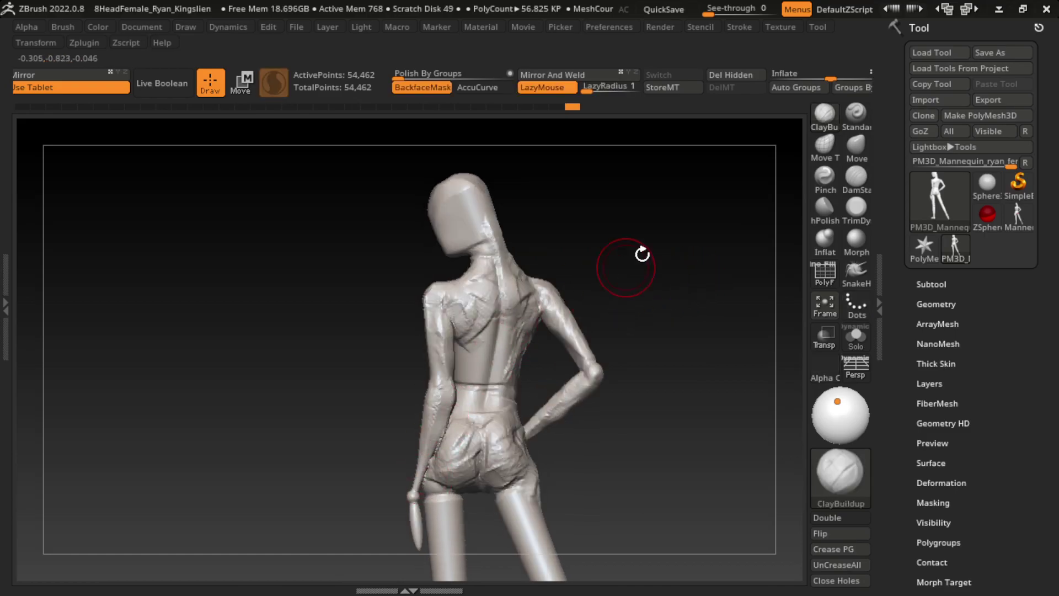
mouse_move(643, 253)
mouse_down()
mouse_move(684, 215)
mouse_move(717, 237)
mouse_up()
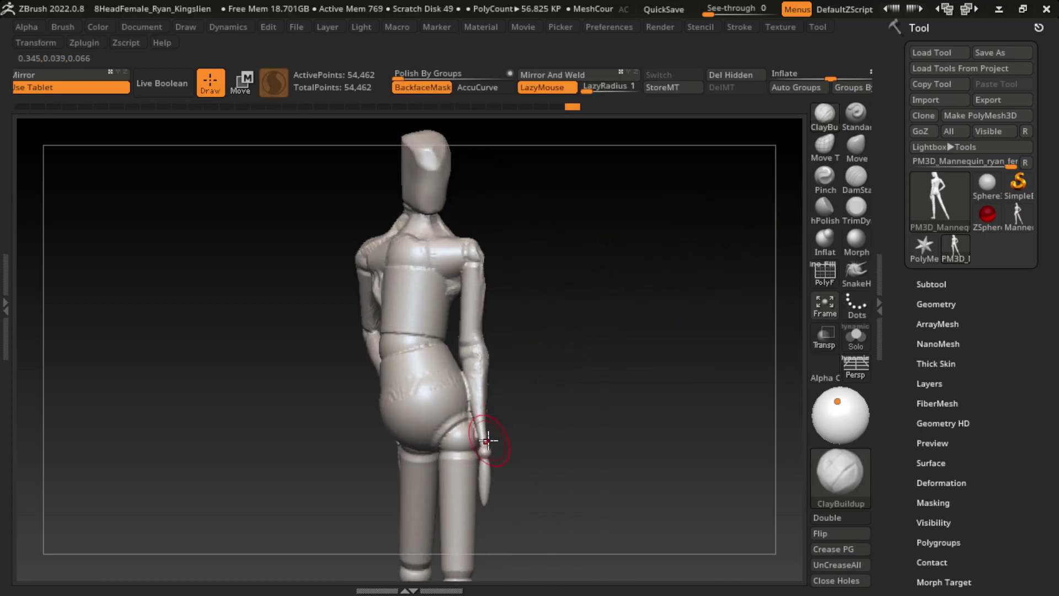
mouse_move(475, 394)
mouse_down()
mouse_move(488, 451)
mouse_move(480, 501)
mouse_up()
key(shift)
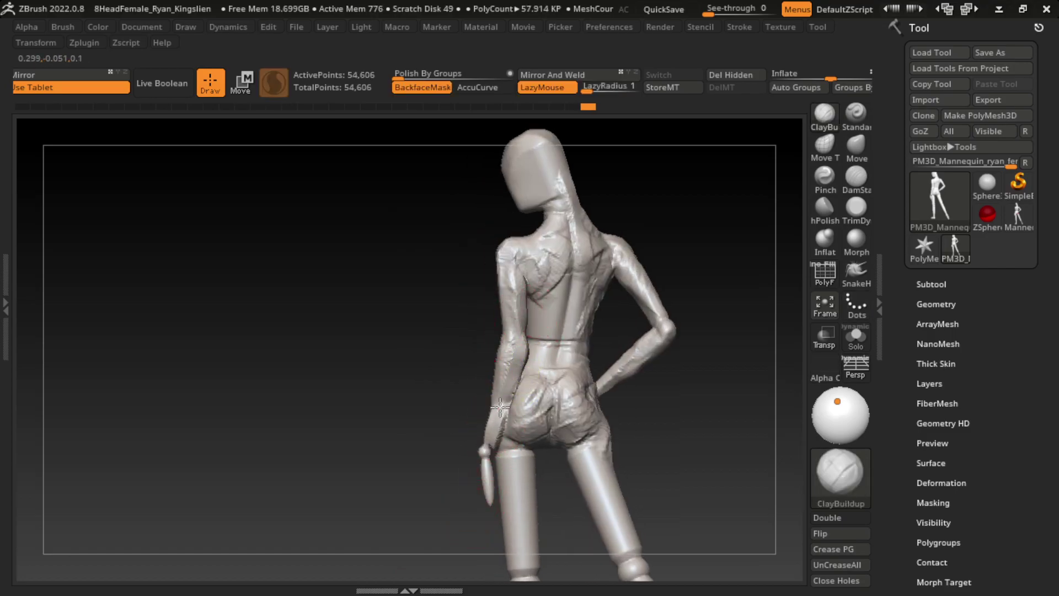
- Smooth the cloth at the waist and left hip, then review it from the rear
mouse_move(500, 408)
mouse_down()
mouse_move(518, 331)
mouse_move(504, 373)
mouse_move(564, 358)
mouse_move(567, 340)
mouse_move(541, 386)
mouse_move(507, 393)
mouse_up()
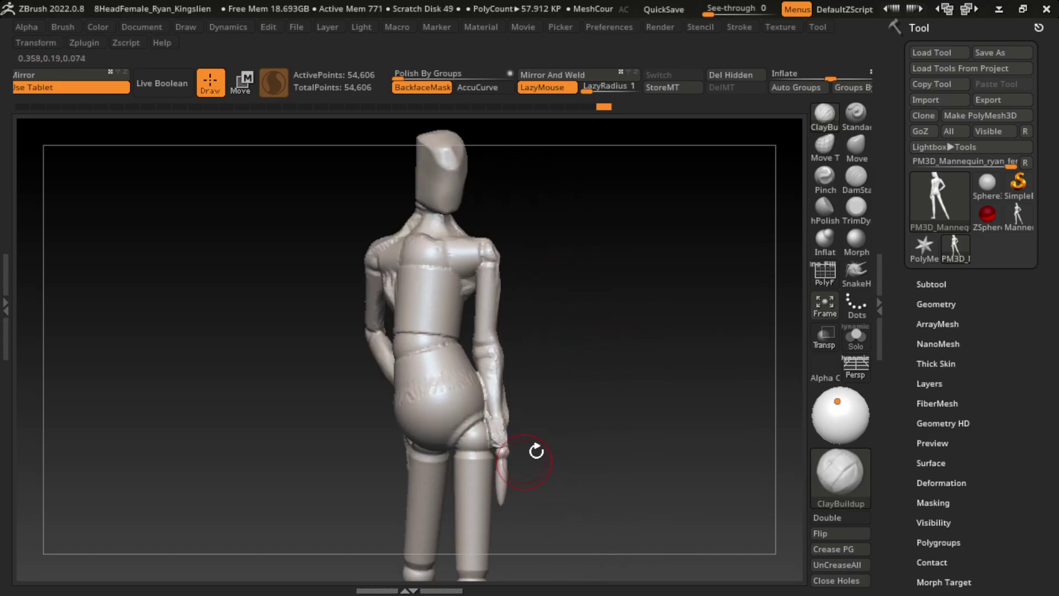
mouse_move(536, 451)
mouse_down()
mouse_move(548, 406)
mouse_move(489, 369)
mouse_move(478, 458)
mouse_move(483, 397)
mouse_move(561, 387)
mouse_up()
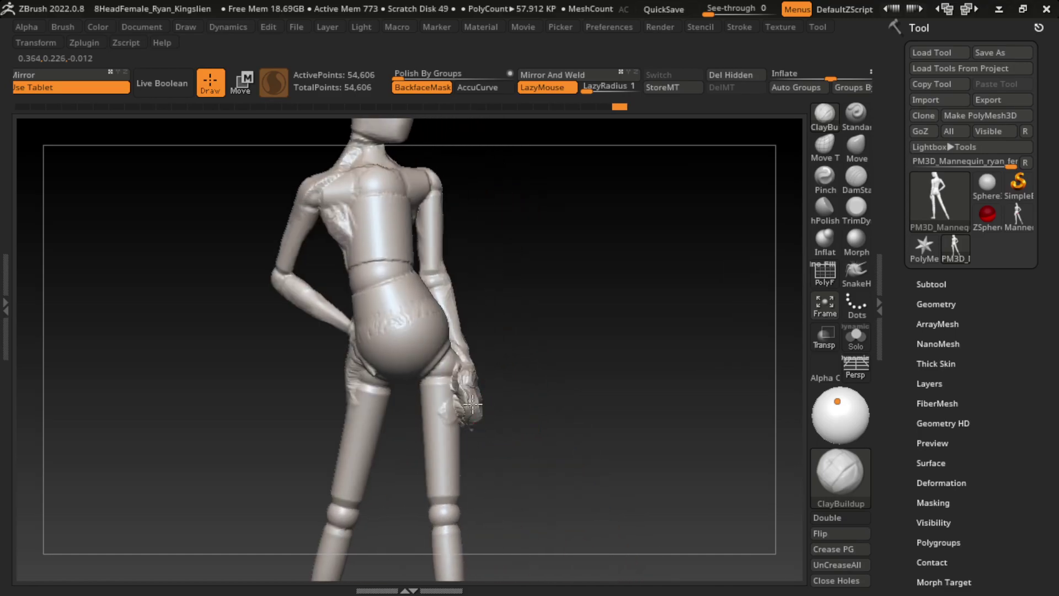
drag(473, 405, 425, 513)
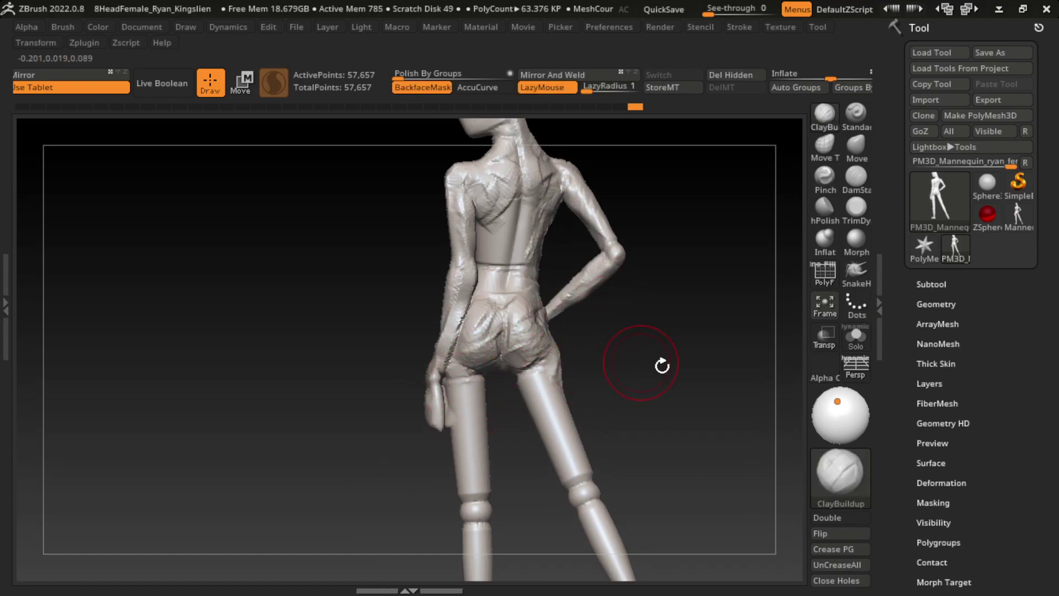
- Smooth the left thigh cloth down toward the knee from rear views
drag(659, 366, 528, 381)
drag(581, 408, 581, 349)
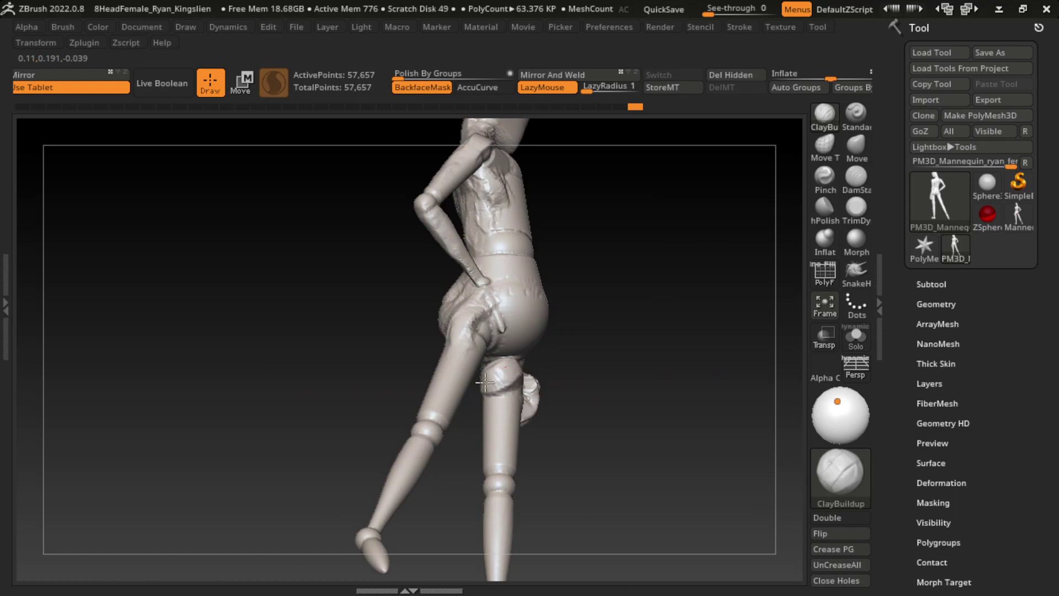
drag(687, 430, 756, 456)
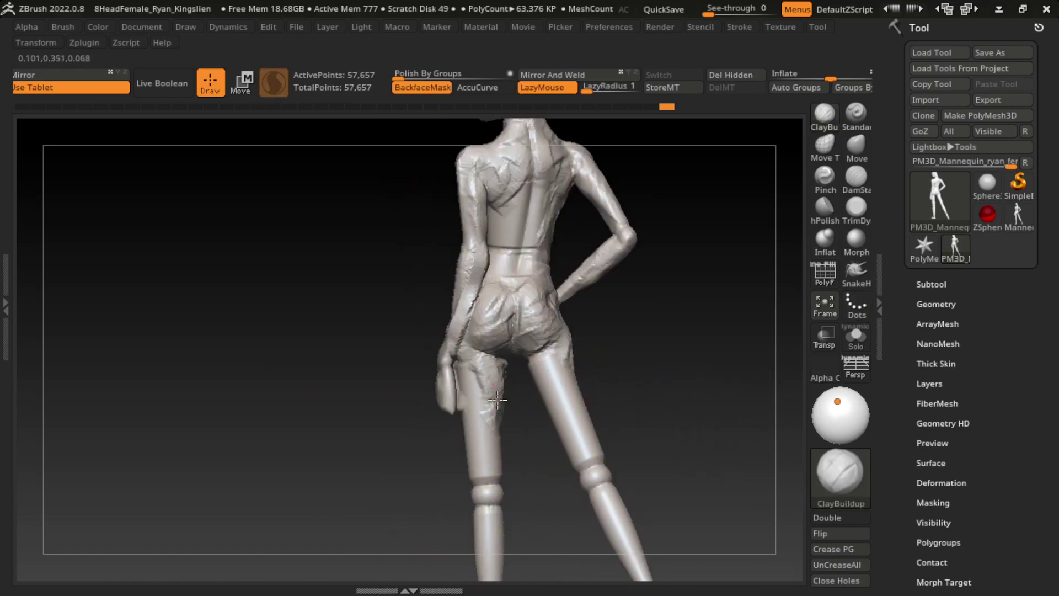
drag(497, 399, 499, 389)
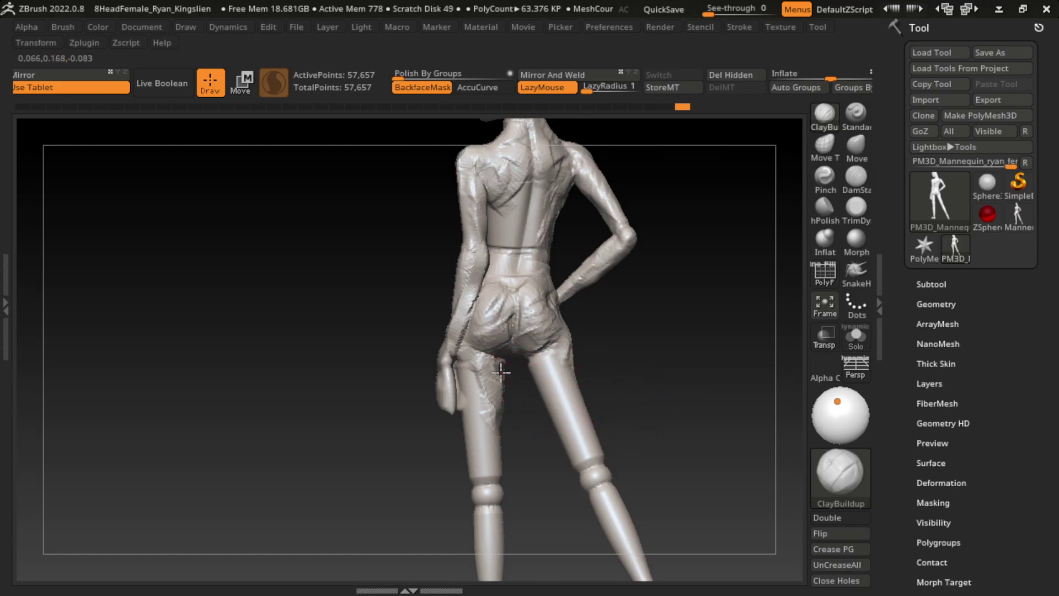
drag(607, 386, 639, 355)
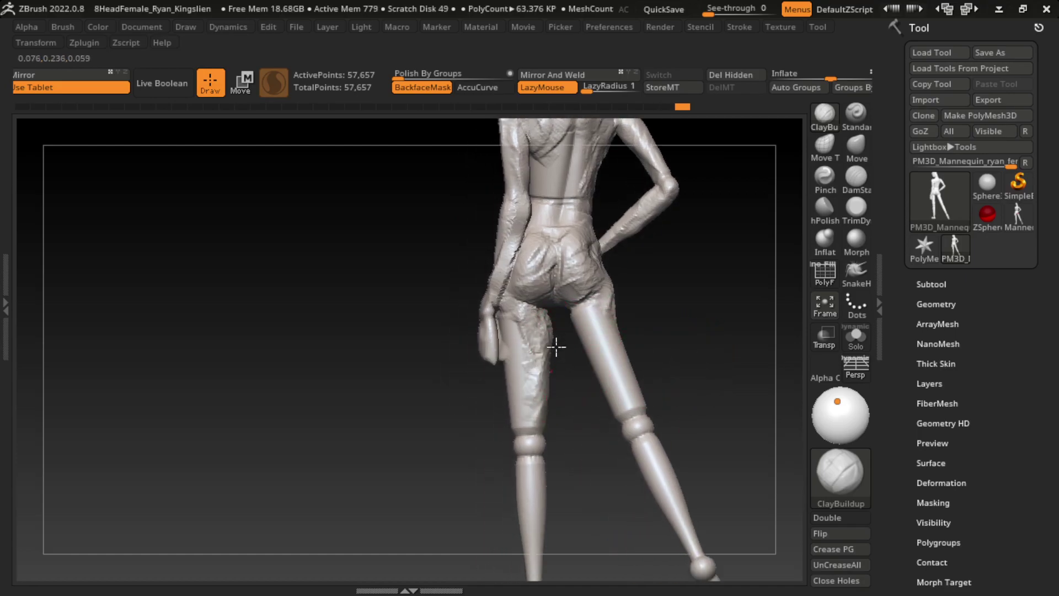
drag(556, 347, 546, 488)
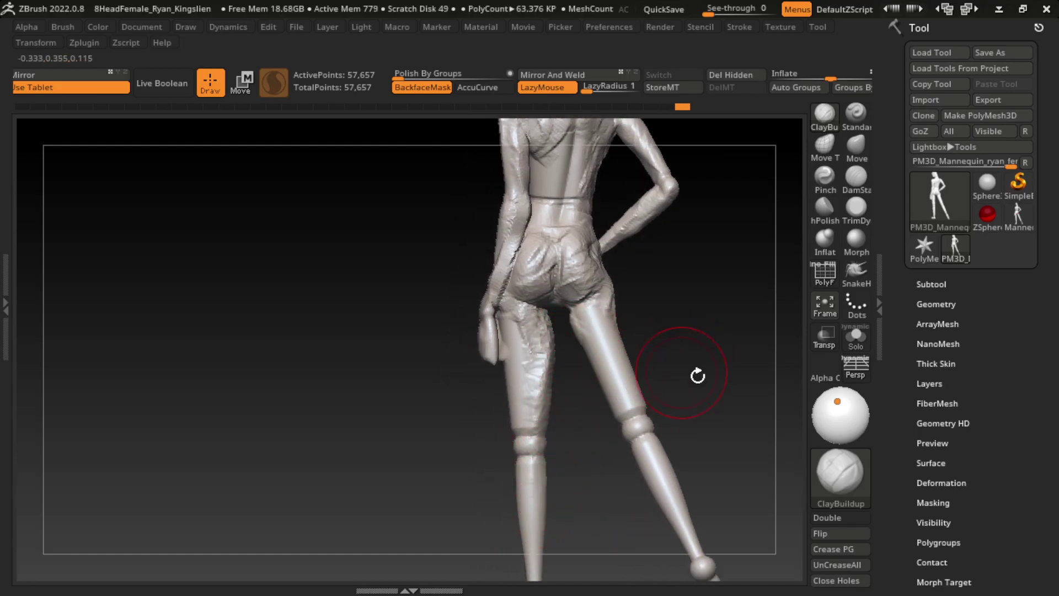
drag(698, 376, 522, 378)
mouse_move(740, 348)
mouse_down()
mouse_move(582, 334)
mouse_move(544, 452)
mouse_up()
mouse_move(689, 436)
mouse_down()
mouse_move(836, 418)
mouse_move(763, 366)
mouse_up()
- Sculpt creases across both thighs and below the buttocks, smoothing the right thigh
drag(607, 298, 623, 375)
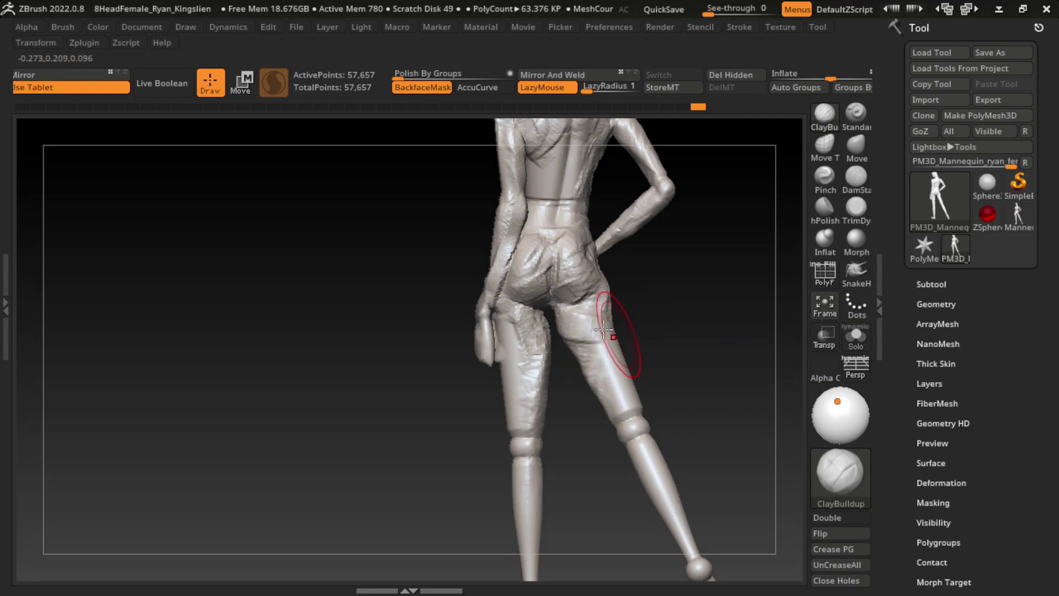
drag(513, 298, 527, 386)
drag(526, 303, 520, 405)
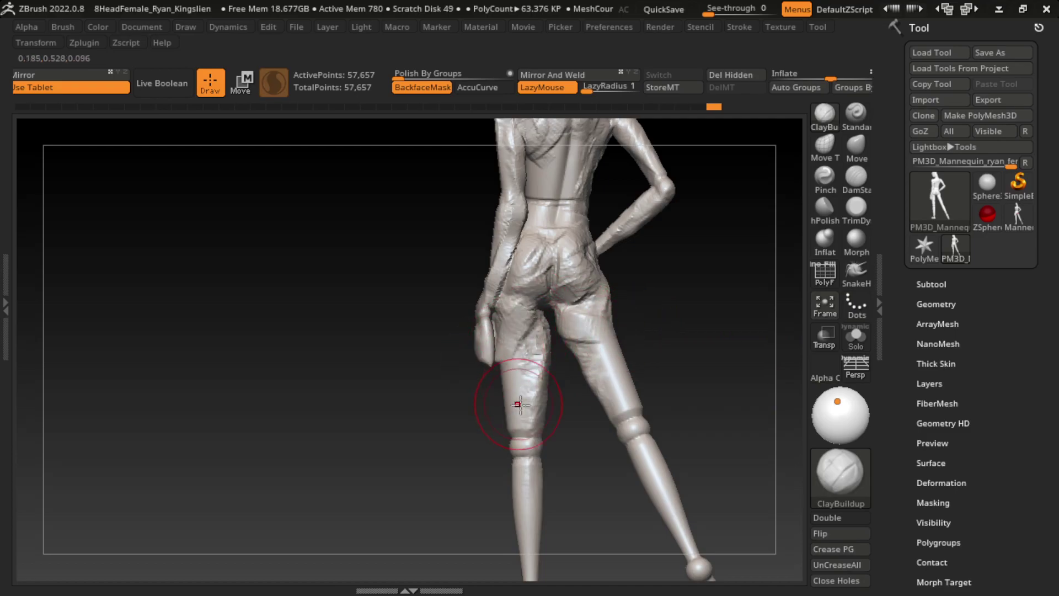
mouse_move(527, 360)
mouse_down()
mouse_move(531, 346)
mouse_move(544, 398)
mouse_up()
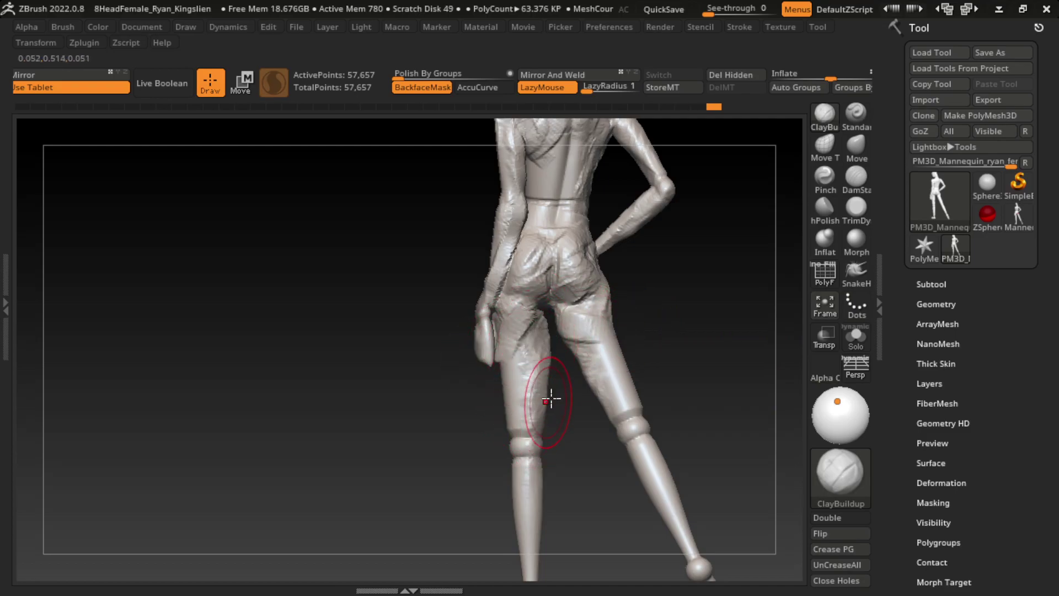
mouse_move(576, 337)
mouse_down()
mouse_move(601, 381)
mouse_move(570, 395)
mouse_up()
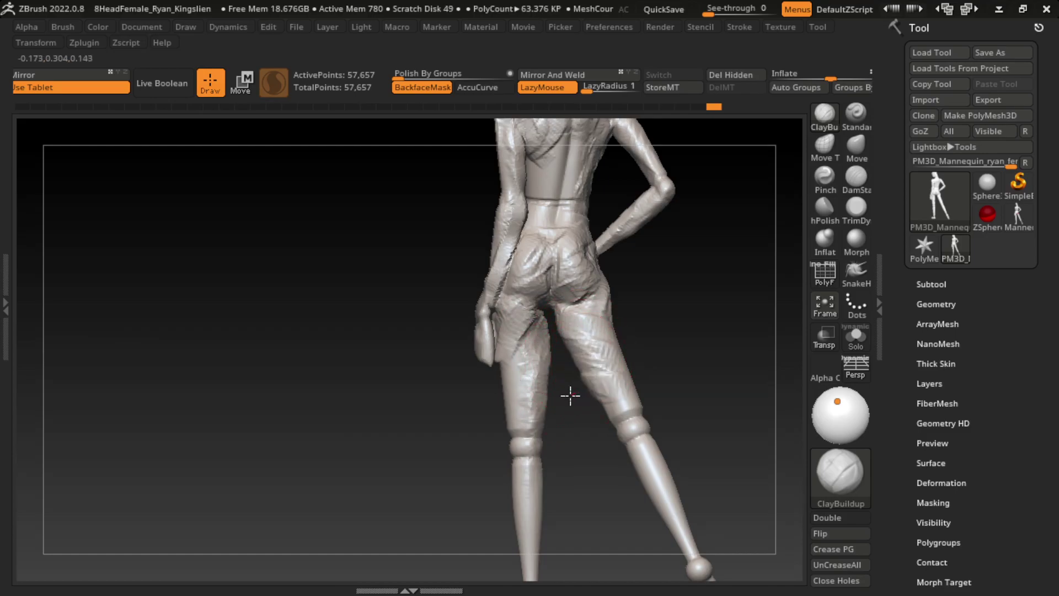
shift+drag(591, 342, 611, 306)
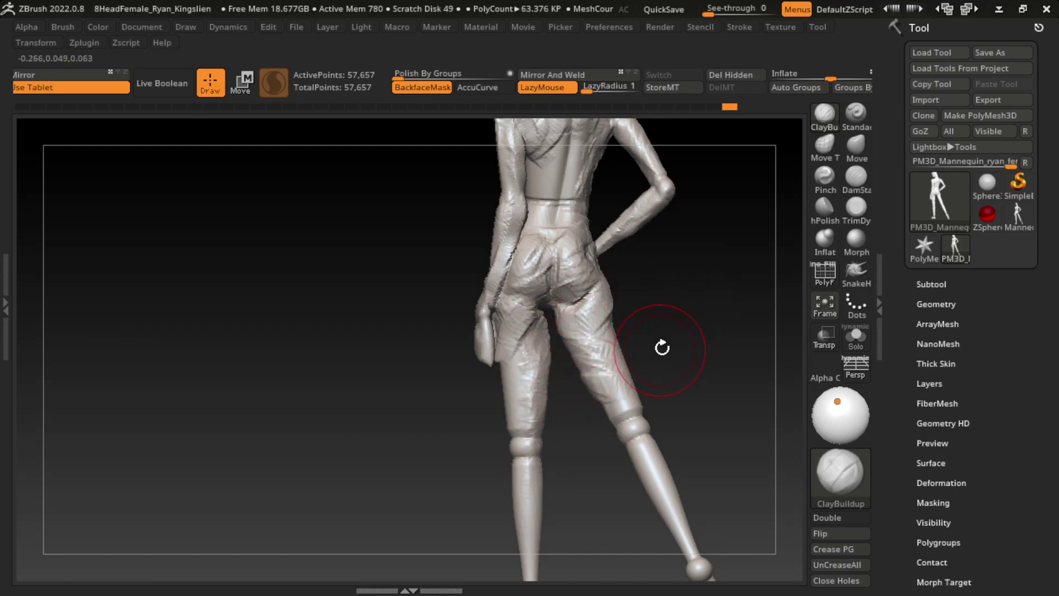
drag(702, 331, 579, 375)
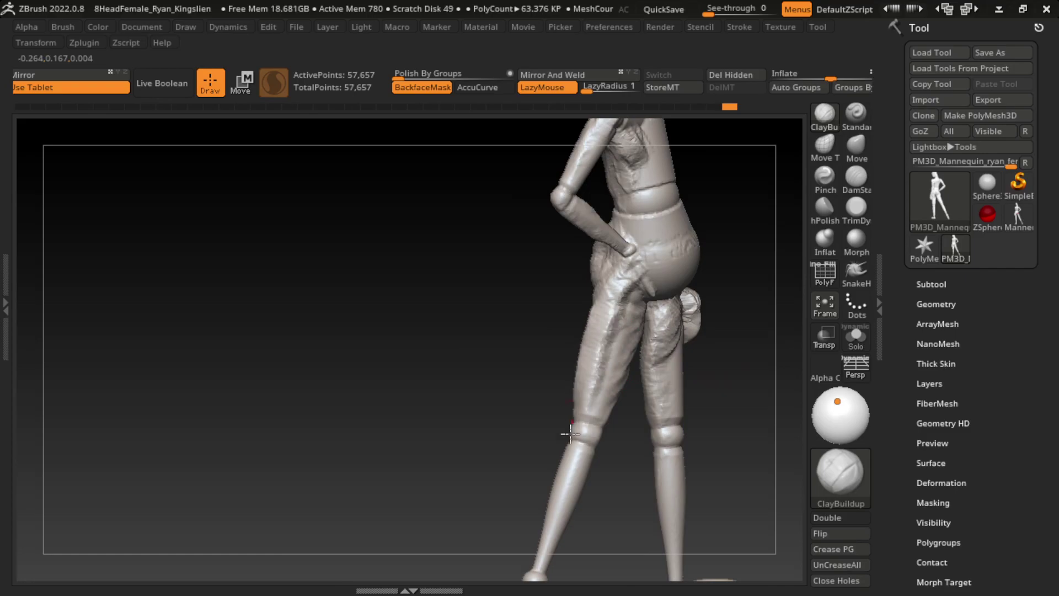
drag(450, 492, 662, 453)
- Add bulky clay folds around the right knee and down the left shin
drag(656, 381, 703, 379)
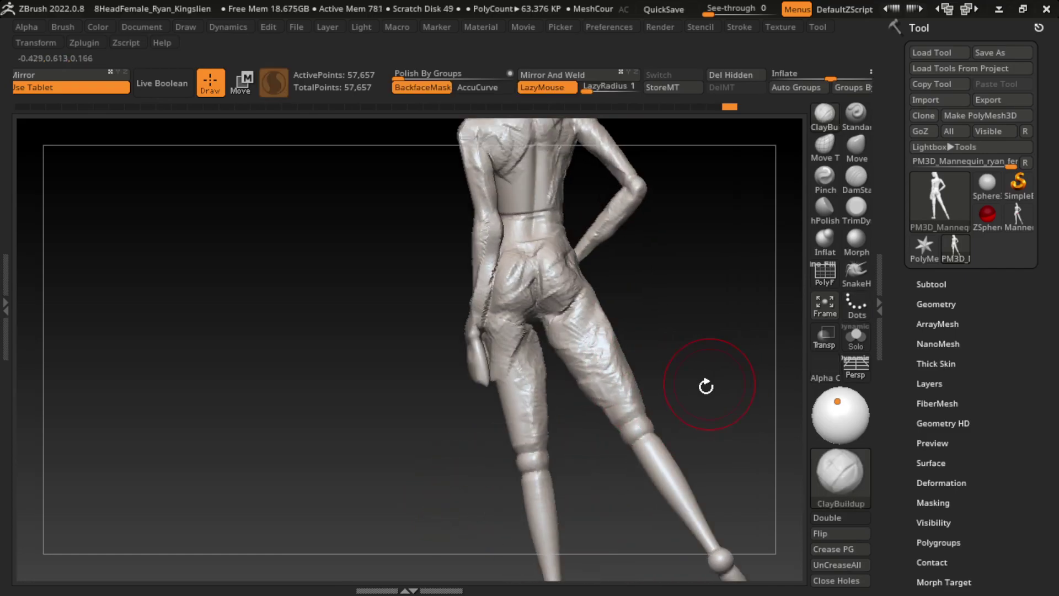
mouse_move(684, 343)
mouse_down()
mouse_move(734, 360)
mouse_move(651, 387)
mouse_up()
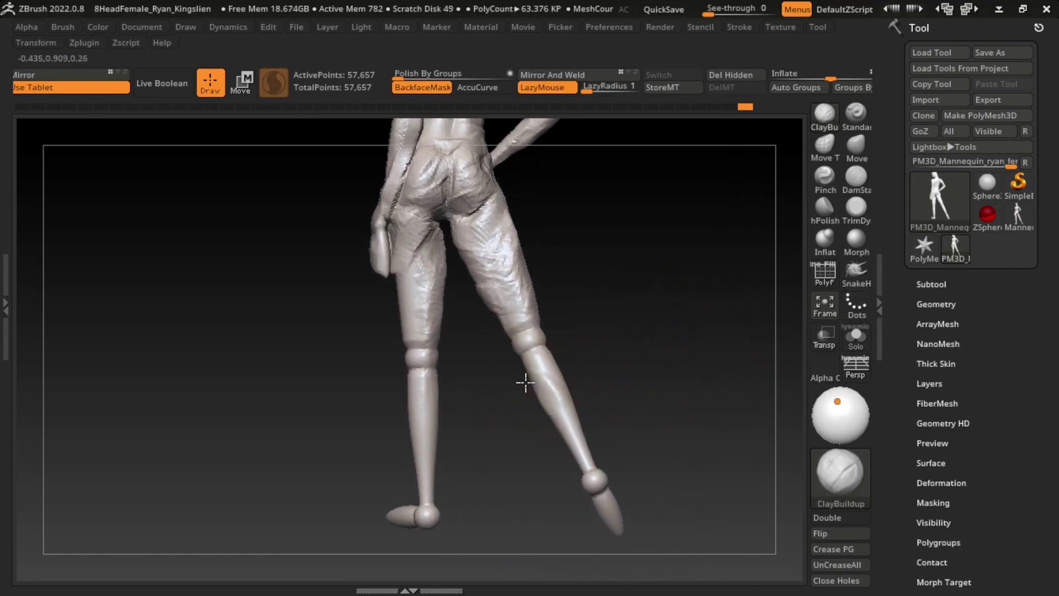
mouse_move(525, 382)
mouse_down()
mouse_move(572, 385)
mouse_move(560, 386)
mouse_move(555, 416)
mouse_up()
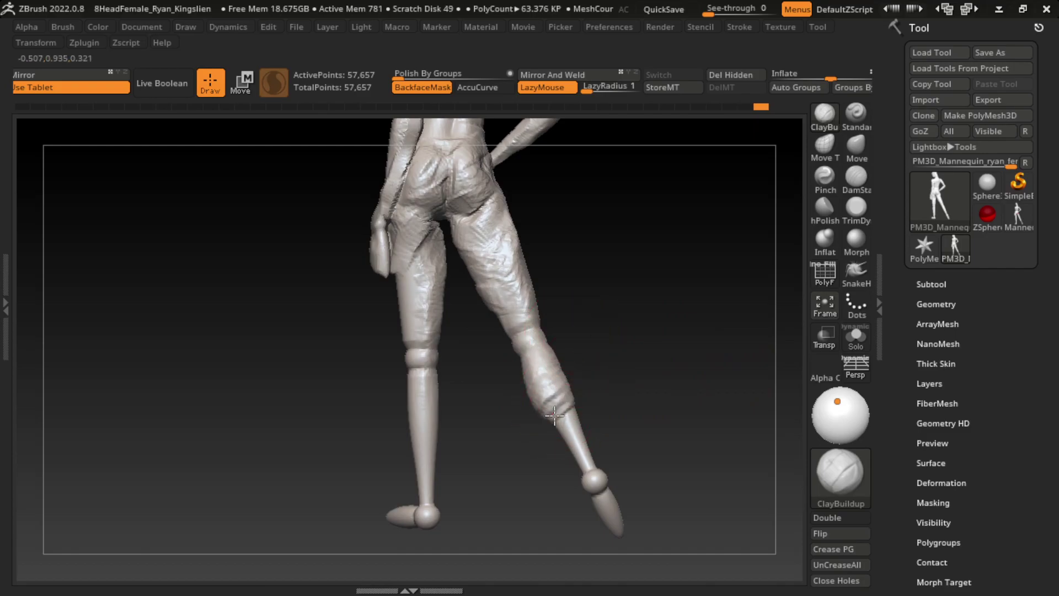
drag(445, 428, 471, 450)
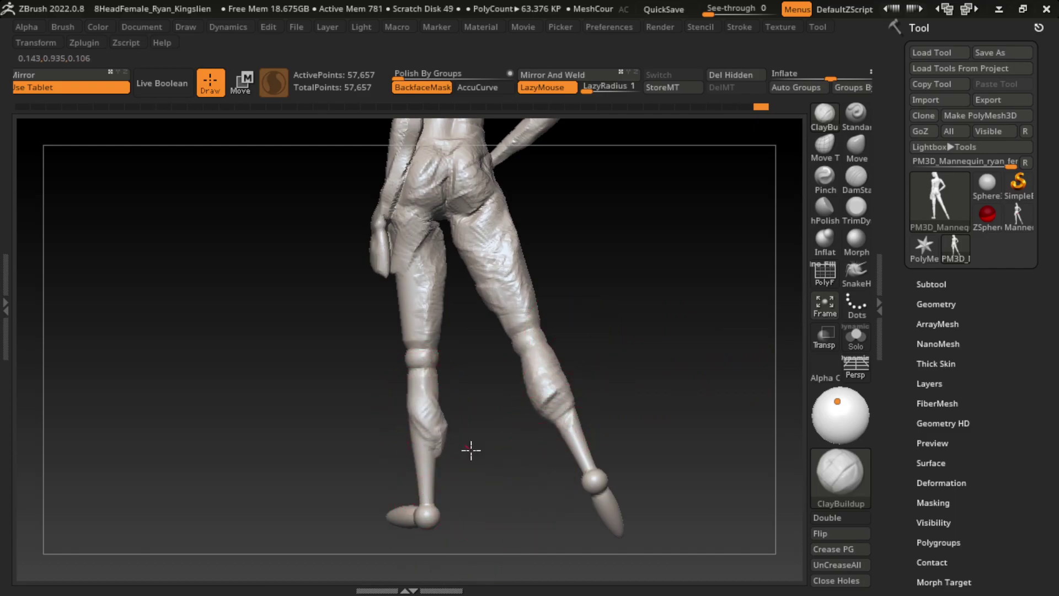
mouse_move(442, 404)
mouse_down()
mouse_move(428, 353)
mouse_move(437, 406)
mouse_up()
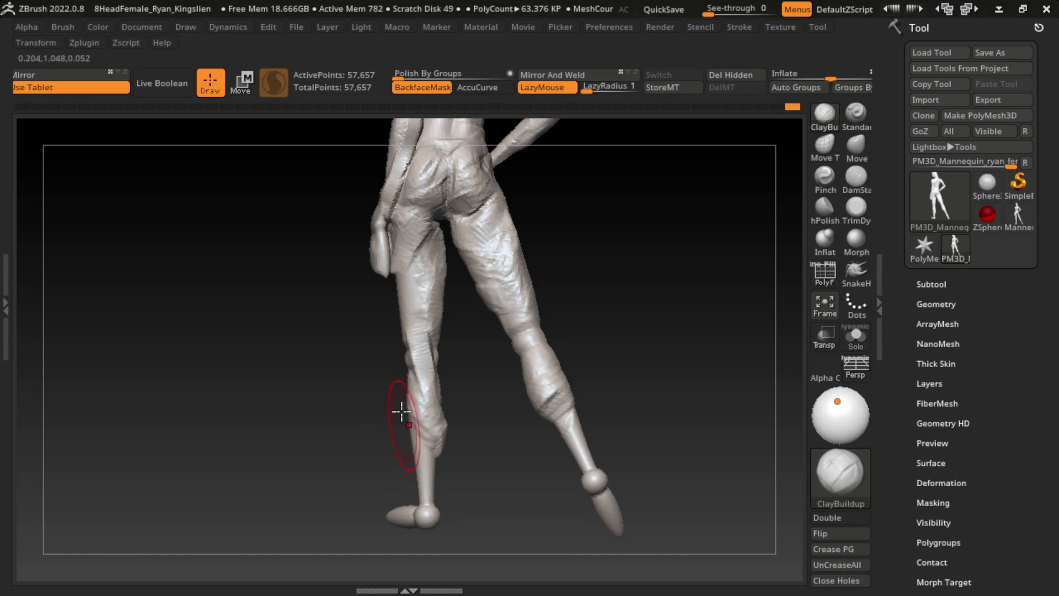
- Orbit around the legs, then build folds up the back of the calf and thigh
mouse_move(397, 421)
mouse_down()
mouse_move(397, 378)
mouse_move(427, 436)
mouse_up()
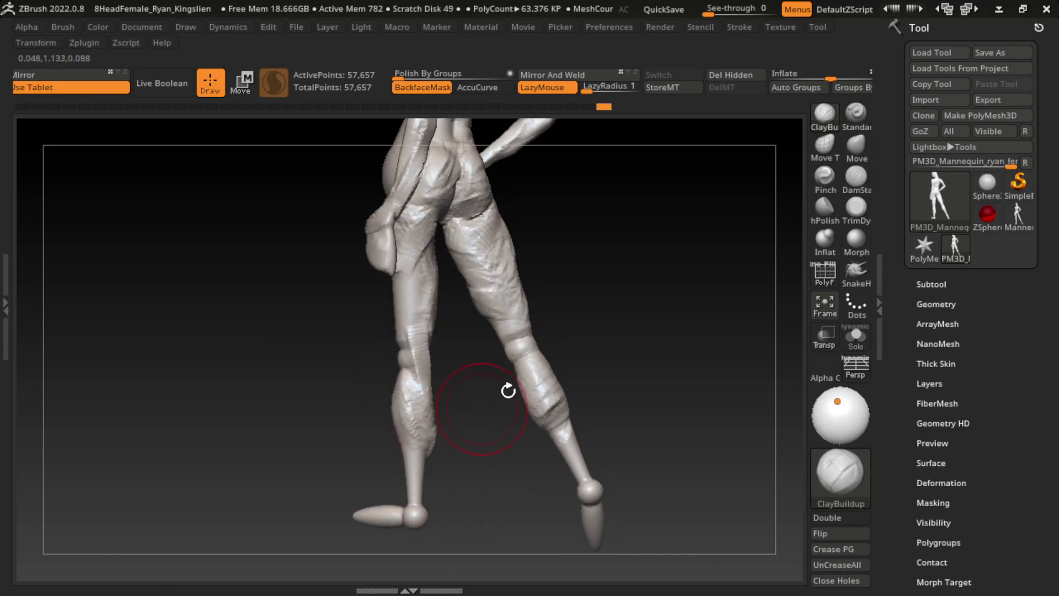
drag(508, 434, 405, 449)
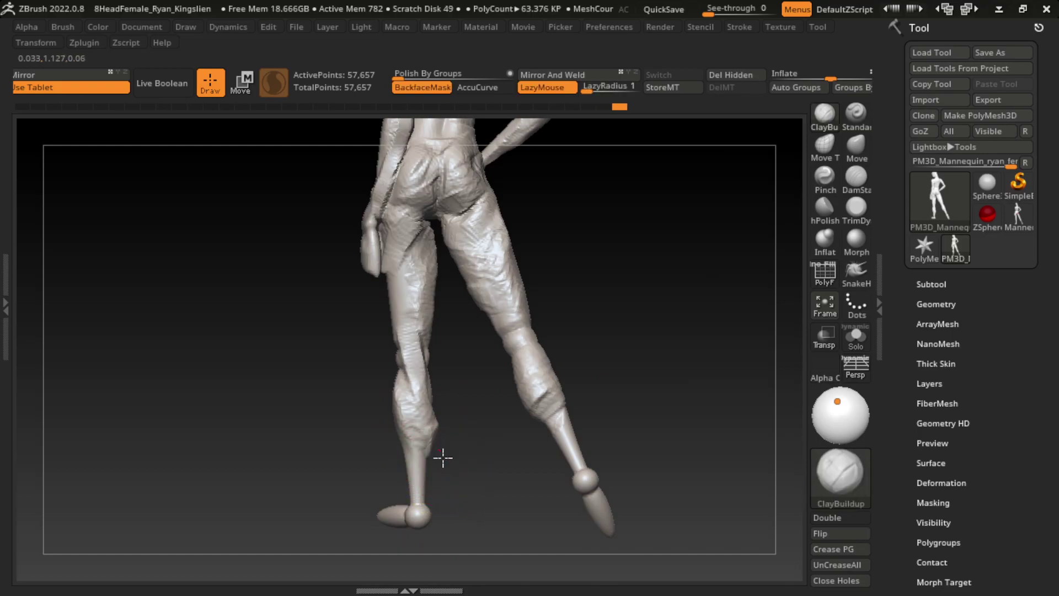
drag(448, 434, 435, 388)
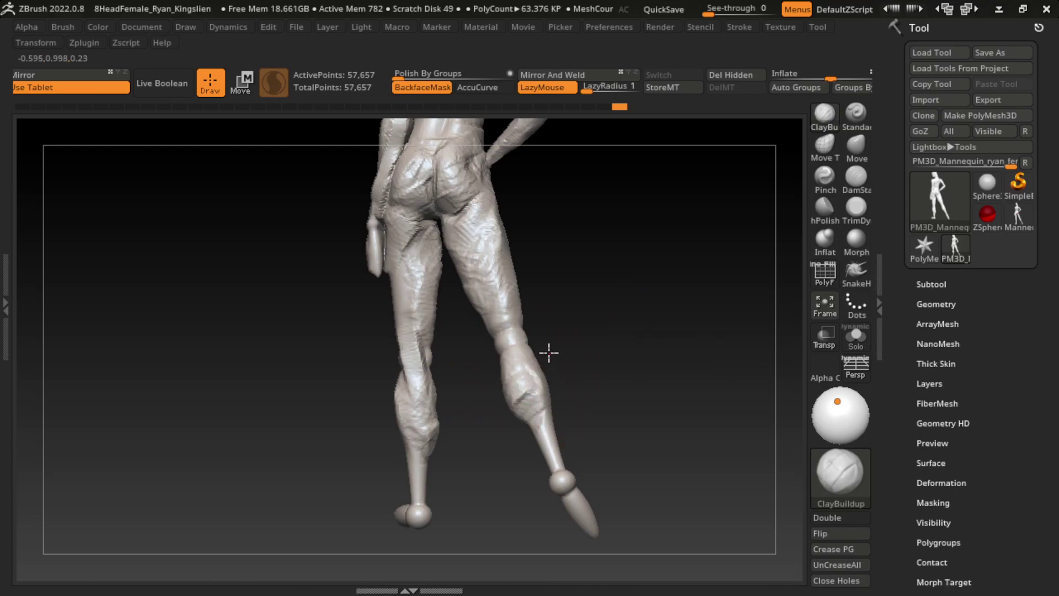
drag(579, 406, 581, 360)
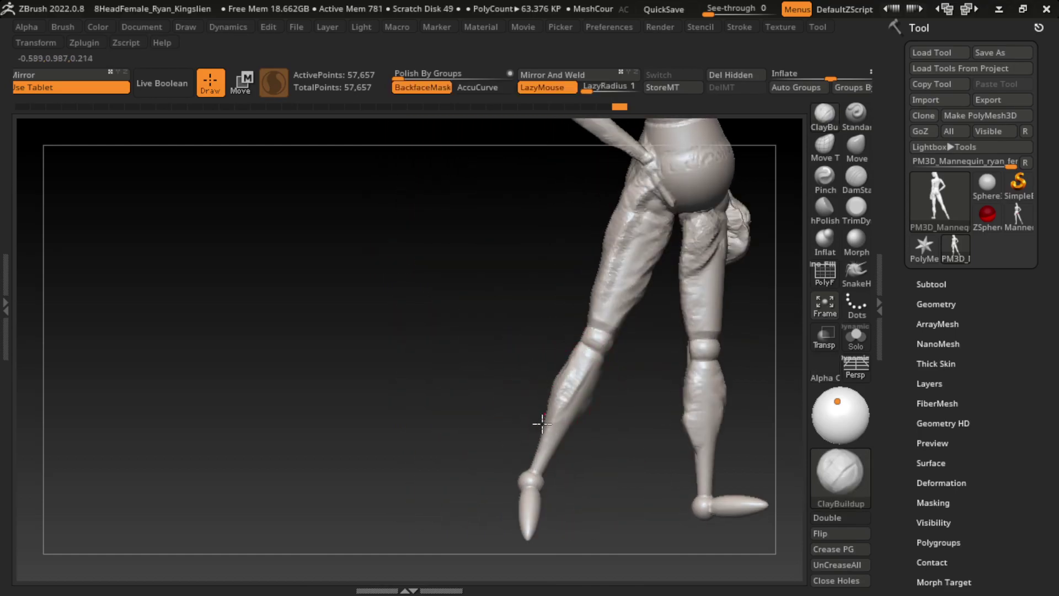
drag(527, 449, 657, 382)
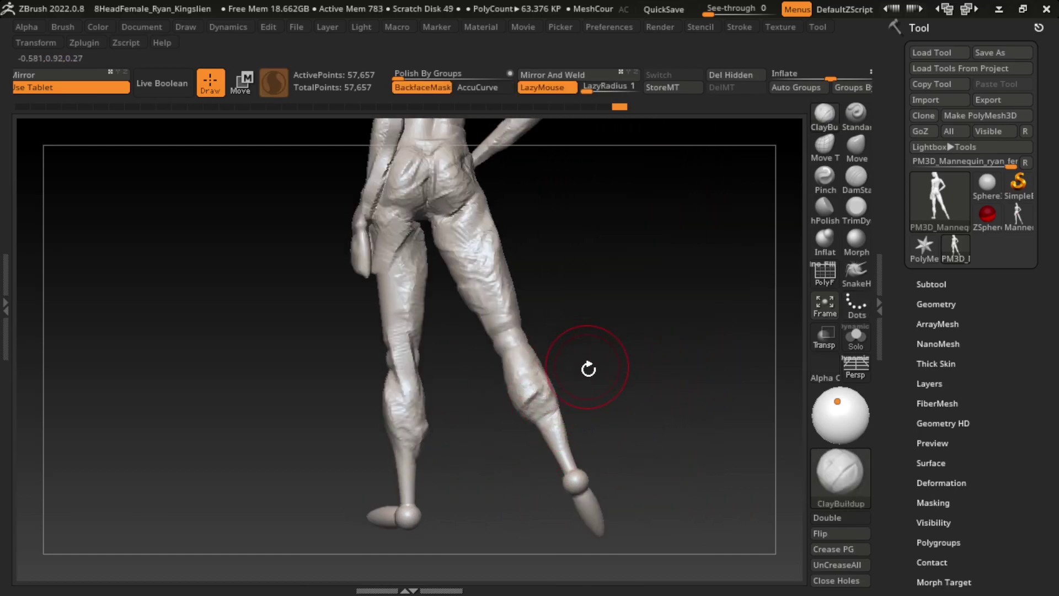
mouse_move(589, 369)
mouse_down()
mouse_move(558, 415)
mouse_move(688, 378)
mouse_move(651, 348)
mouse_up()
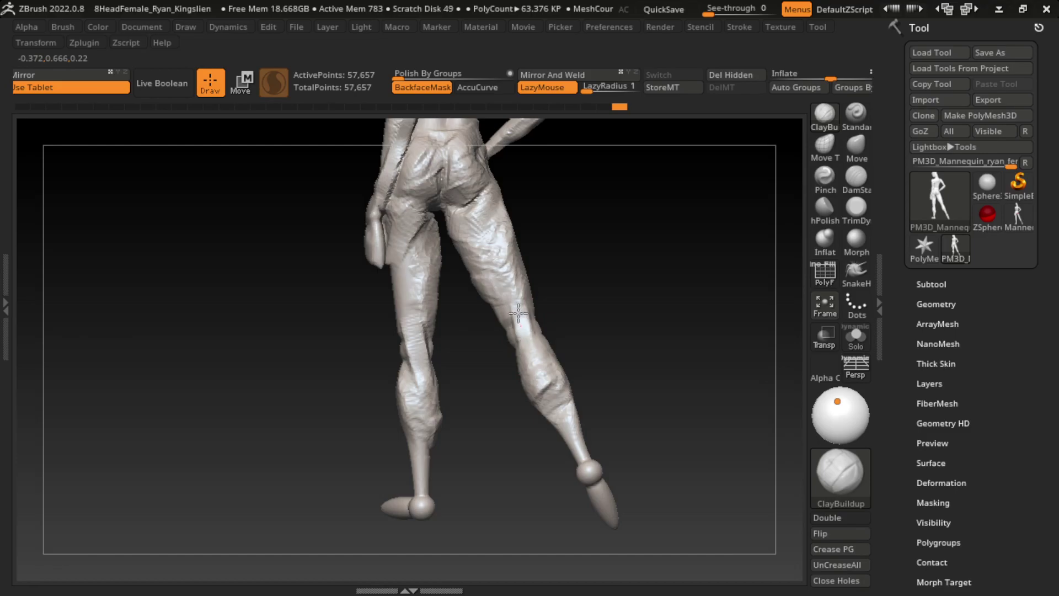
drag(519, 313, 516, 402)
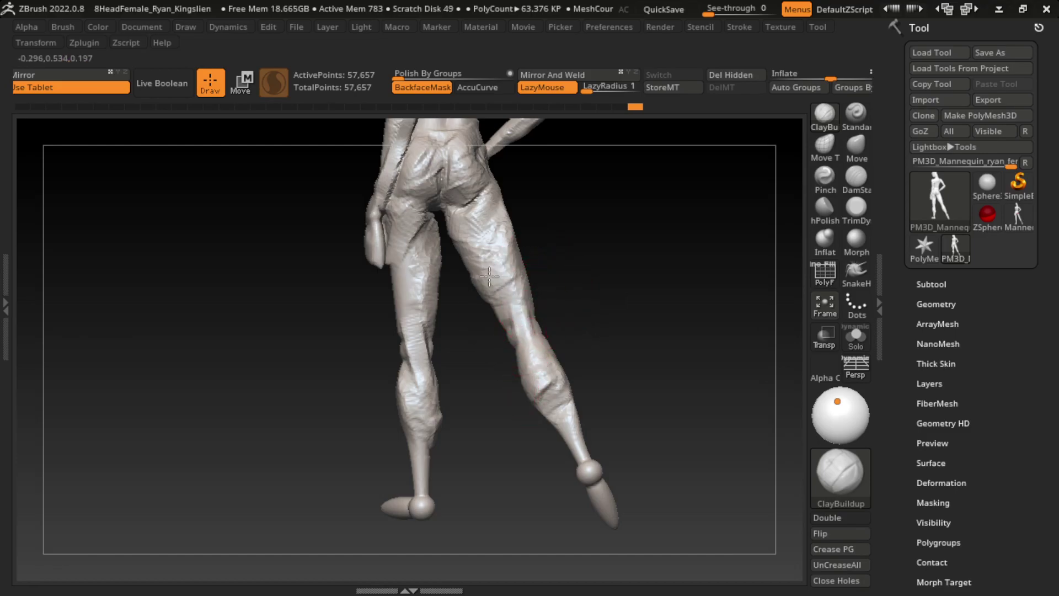
drag(489, 276, 461, 199)
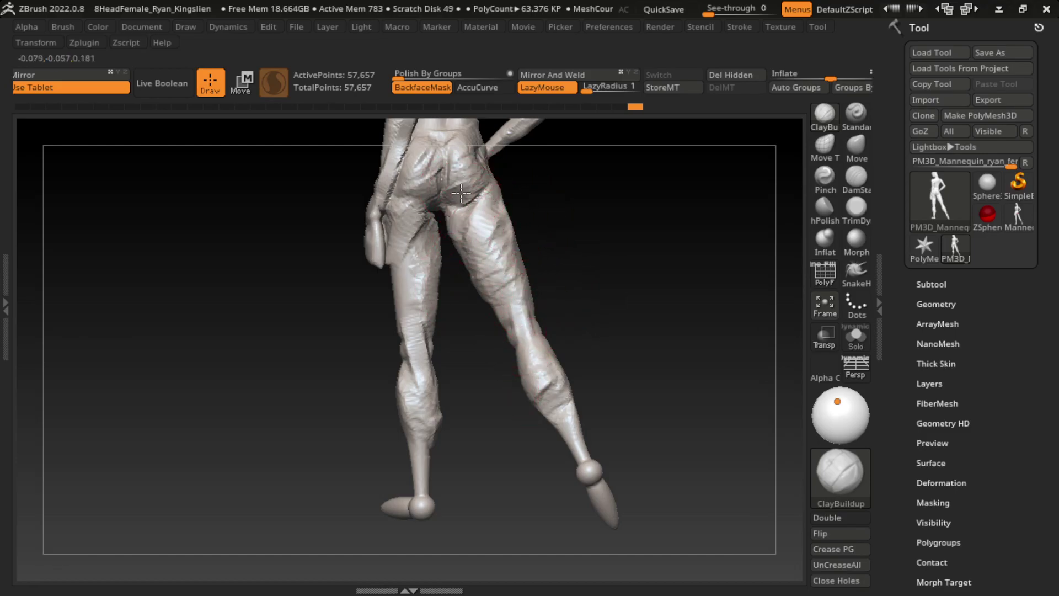
right_drag(521, 236, 544, 255)
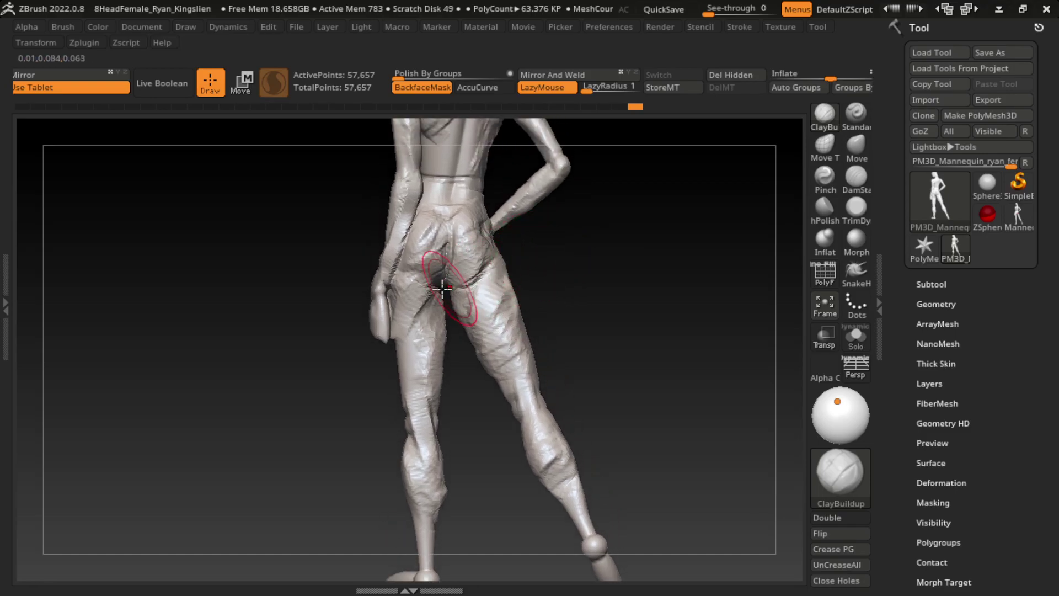
- Add clay folds over the buttock and lower back, then zoom out to view the whole back
mouse_move(434, 272)
mouse_down()
mouse_move(444, 243)
mouse_move(492, 267)
mouse_move(449, 262)
mouse_up()
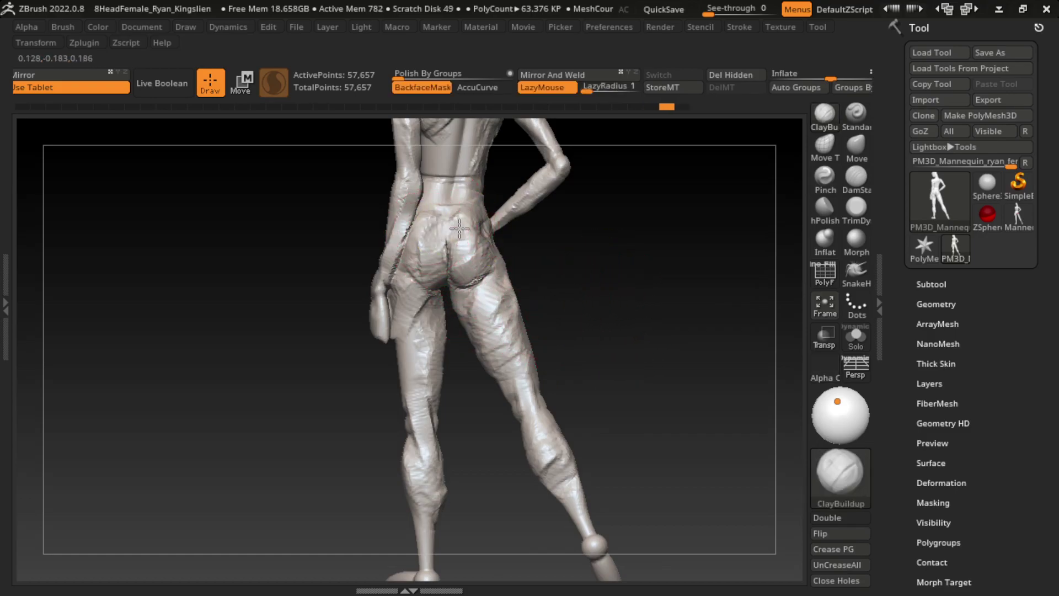
drag(459, 228, 427, 222)
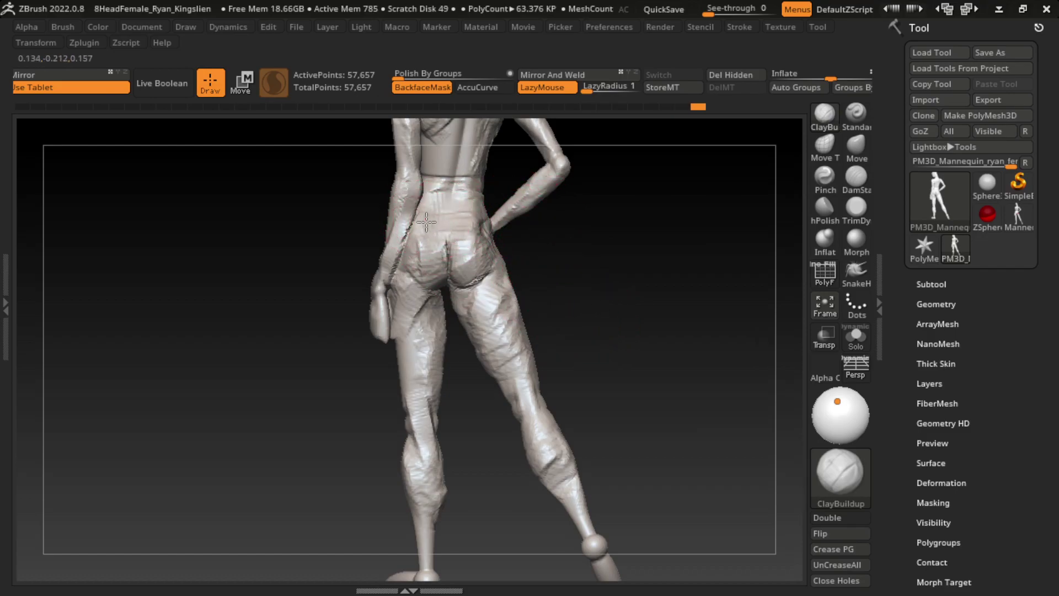
drag(528, 252, 599, 425)
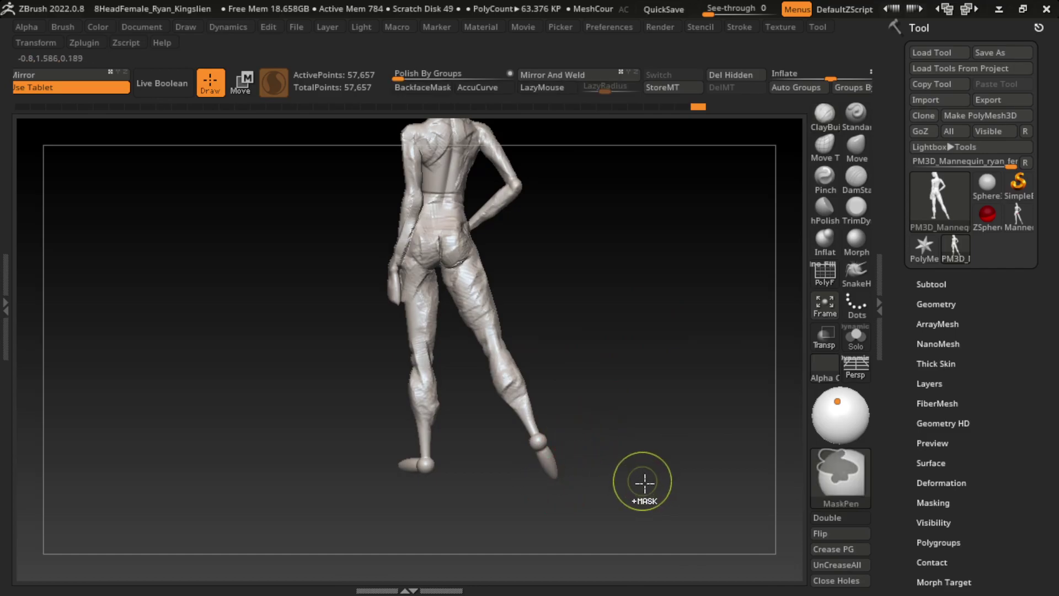
mouse_move(643, 485)
mouse_down()
mouse_move(519, 477)
mouse_move(561, 473)
mouse_up()
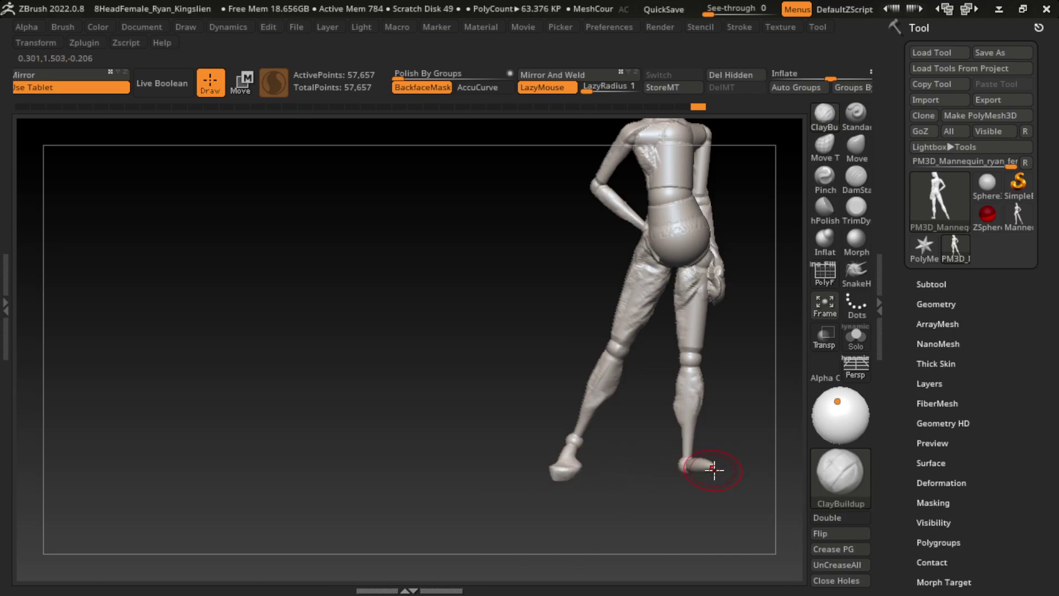
mouse_move(714, 470)
mouse_down()
mouse_move(660, 470)
mouse_move(674, 414)
mouse_move(642, 480)
mouse_move(721, 480)
mouse_move(657, 499)
mouse_move(728, 530)
mouse_move(704, 535)
mouse_move(694, 535)
mouse_move(700, 513)
mouse_move(546, 491)
mouse_move(574, 568)
mouse_up()
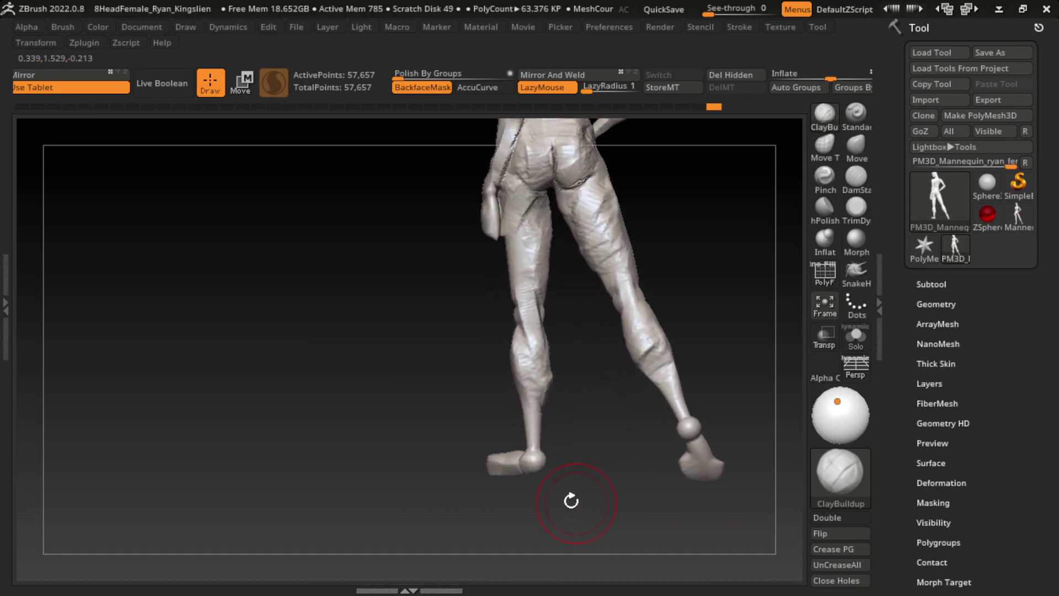
key(s)
mouse_move(492, 499)
mouse_down()
mouse_move(599, 490)
mouse_move(549, 502)
mouse_move(485, 438)
mouse_move(529, 426)
mouse_up()
key(s)
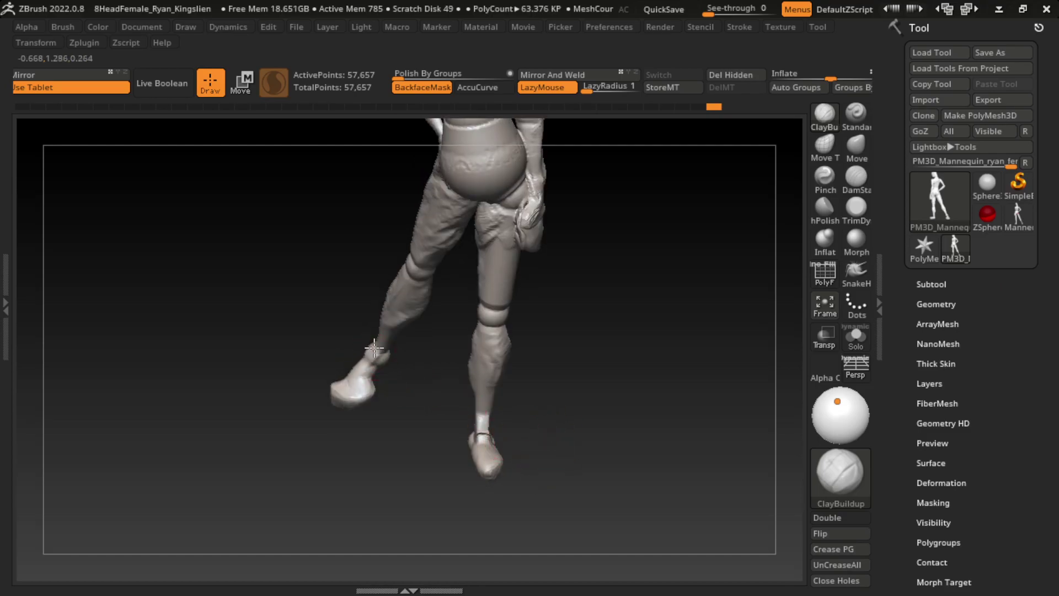
drag(423, 366, 566, 349)
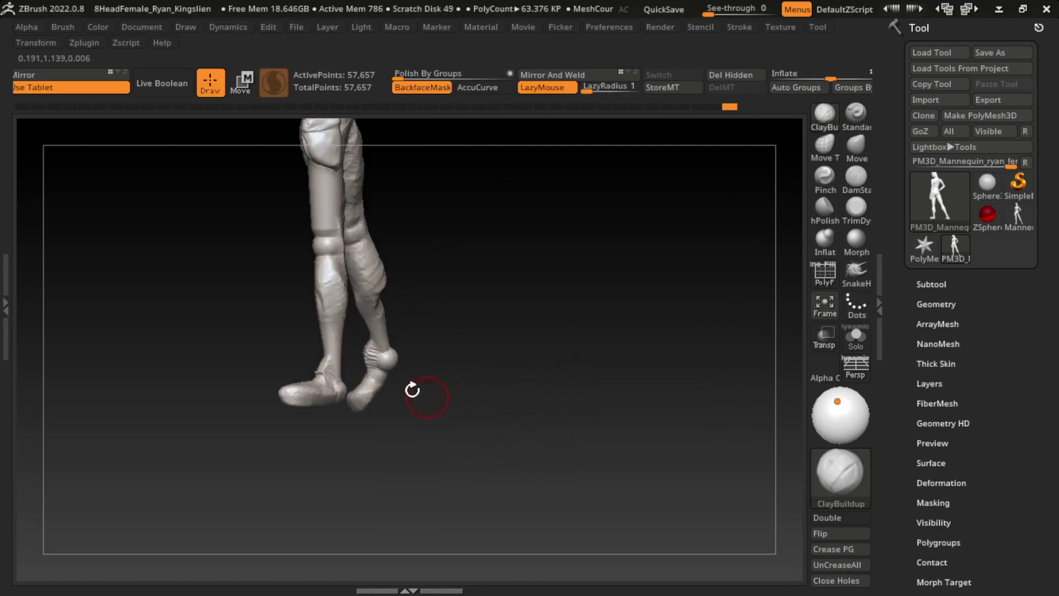
drag(515, 428, 475, 404)
key(s)
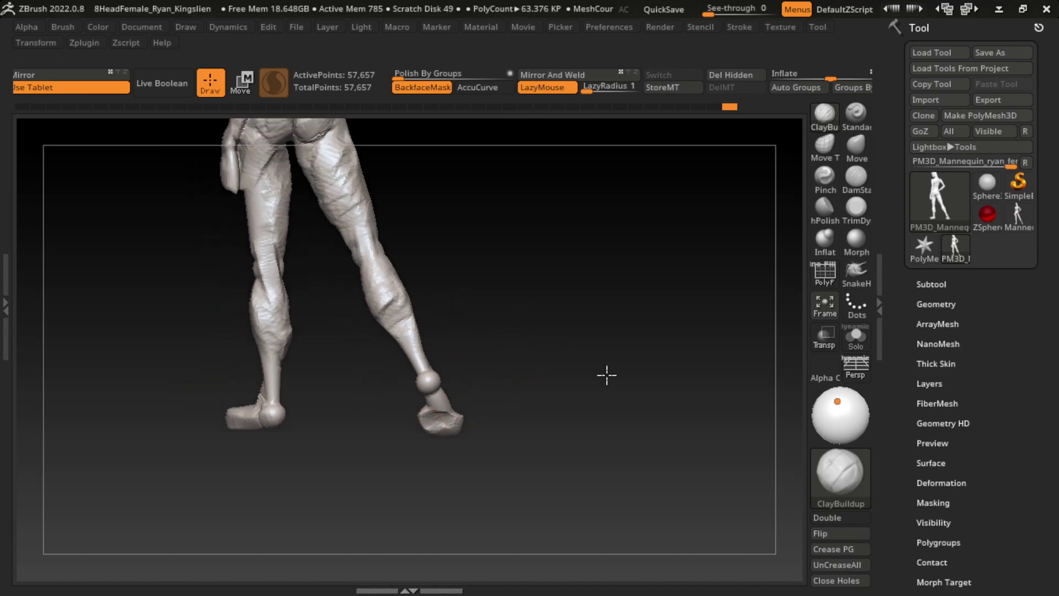
alt+drag(520, 353, 603, 428)
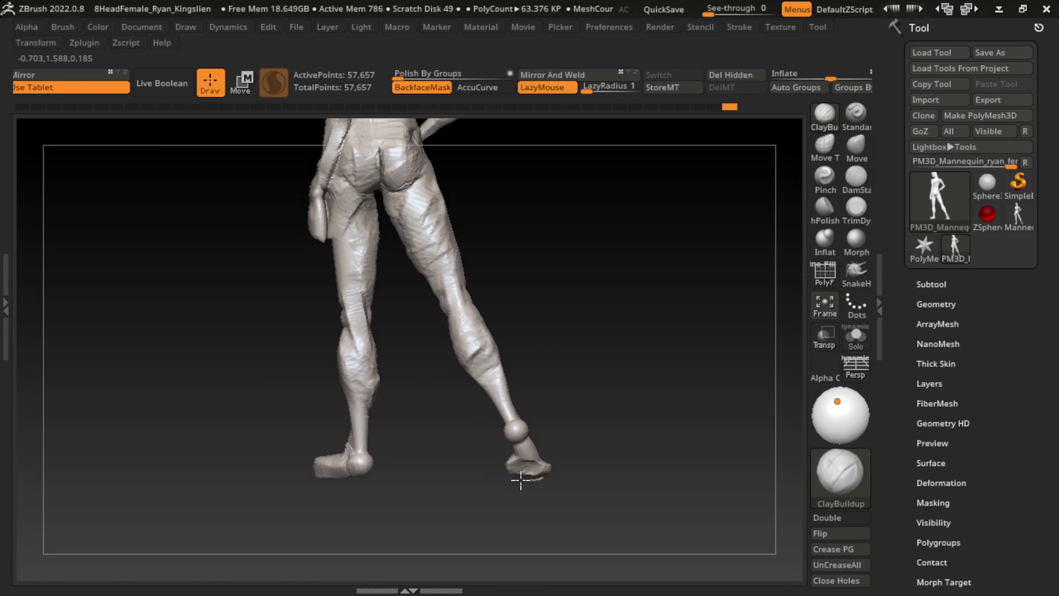
alt+drag(516, 483, 562, 485)
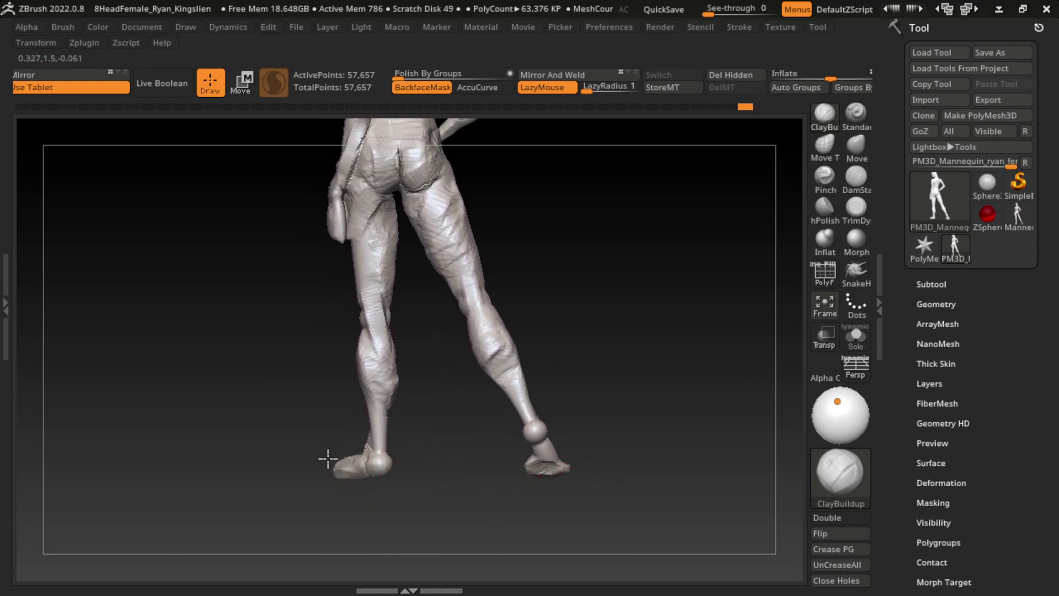
mouse_move(301, 489)
mouse_down()
mouse_move(357, 532)
mouse_move(334, 459)
mouse_up()
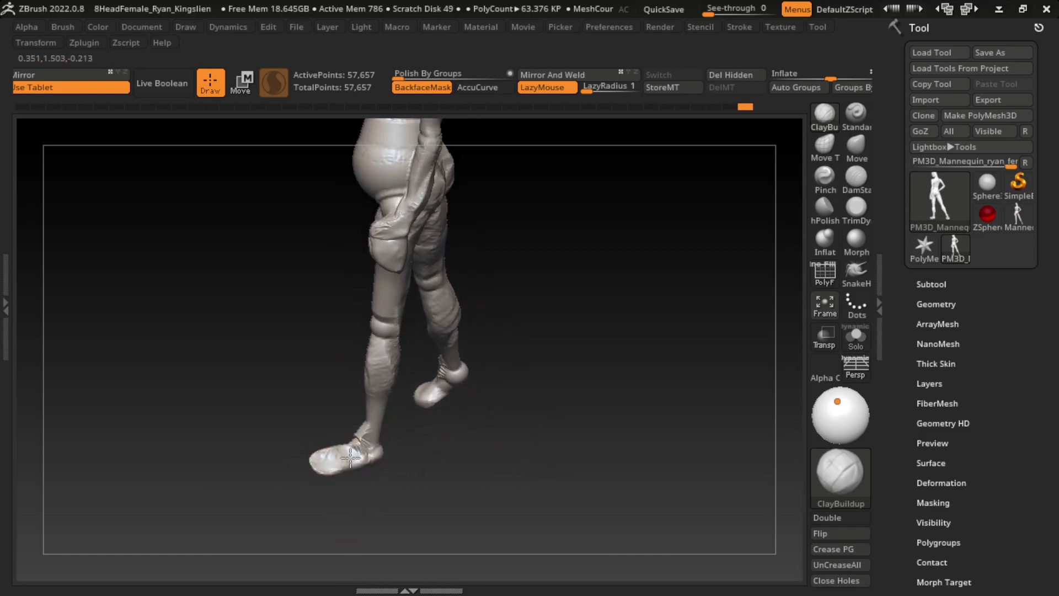
mouse_move(350, 458)
mouse_down()
mouse_move(447, 480)
mouse_move(475, 506)
mouse_move(318, 461)
mouse_up()
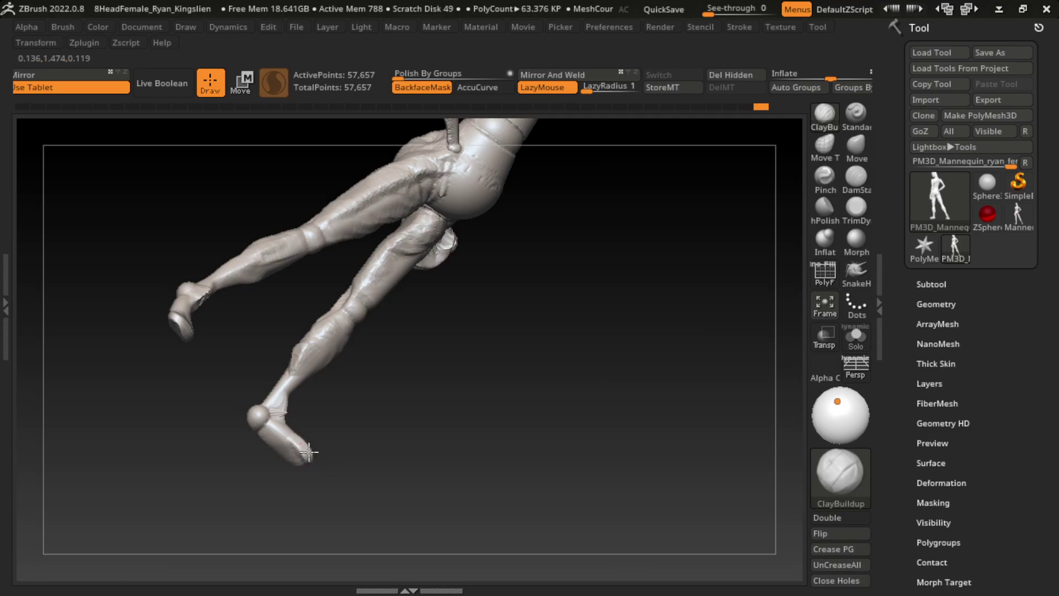
drag(465, 485, 353, 484)
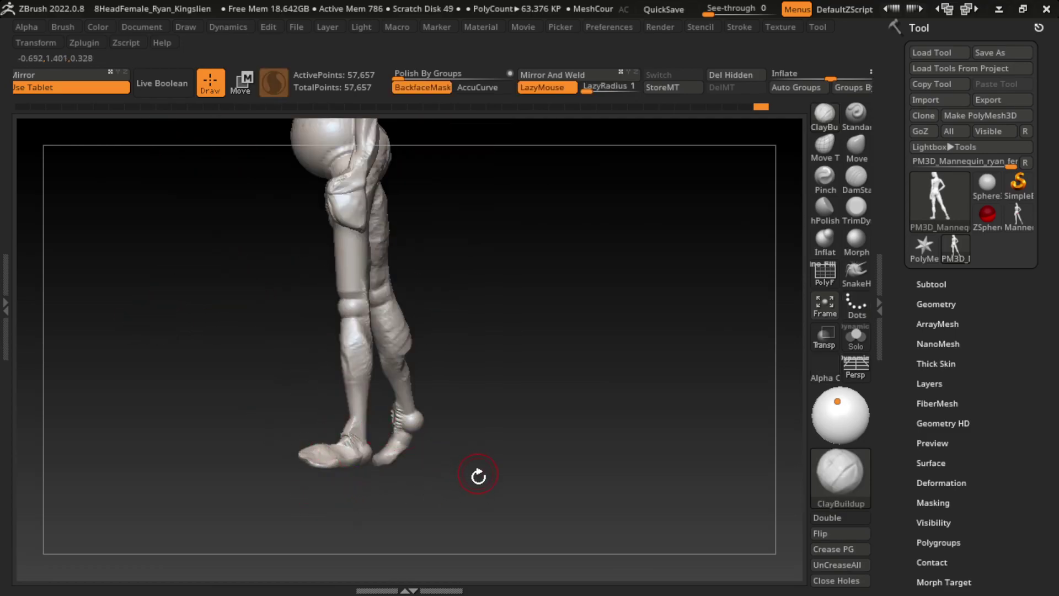
drag(558, 345, 580, 283)
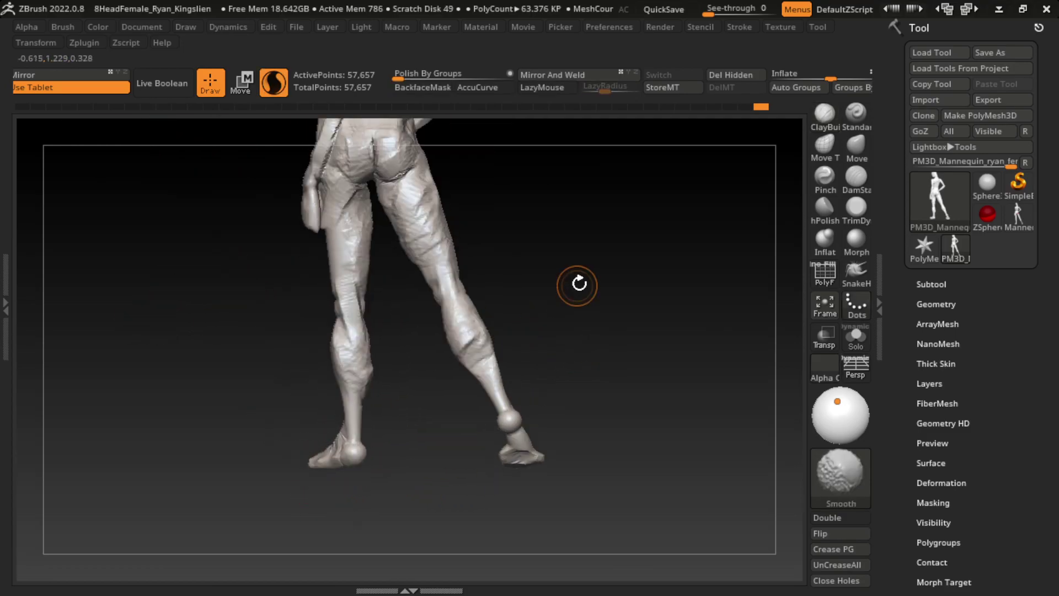
key(s)
mouse_move(550, 323)
mouse_down()
mouse_move(558, 291)
mouse_move(485, 213)
mouse_move(637, 203)
mouse_move(350, 307)
mouse_move(283, 381)
mouse_move(361, 403)
mouse_up()
- Orbit around the hips and legs and smooth out the dark groove on the left hip
mouse_move(346, 346)
mouse_down()
mouse_move(379, 385)
mouse_move(338, 333)
mouse_up()
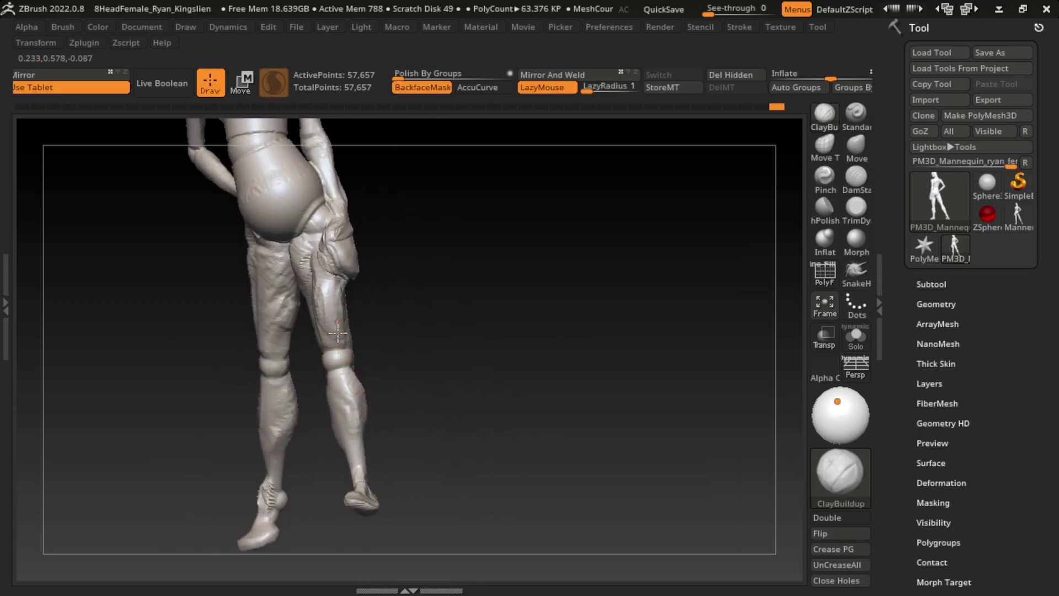
mouse_move(350, 375)
mouse_down()
mouse_move(336, 341)
mouse_move(445, 437)
mouse_up()
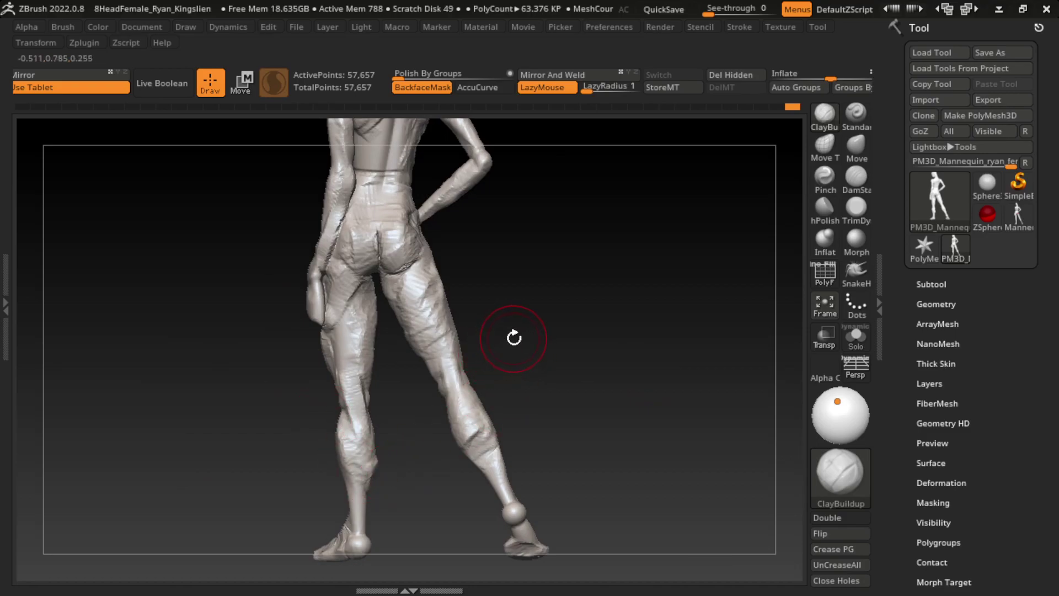
drag(513, 338, 450, 342)
mouse_move(349, 319)
mouse_down()
mouse_move(532, 354)
mouse_move(328, 372)
mouse_move(472, 410)
mouse_up()
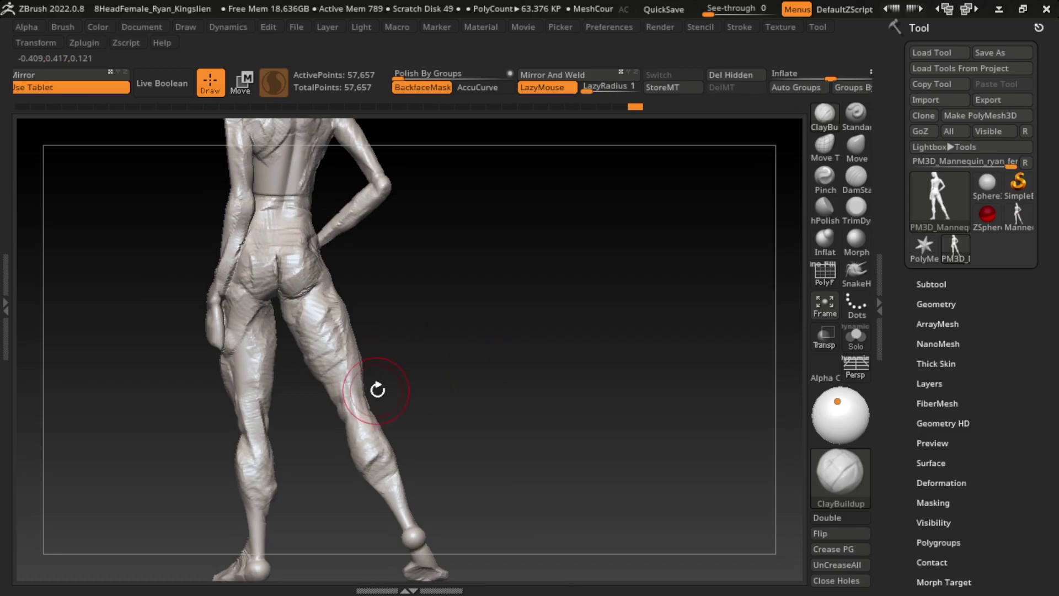
mouse_move(378, 324)
mouse_down()
mouse_move(457, 353)
mouse_move(385, 329)
mouse_up()
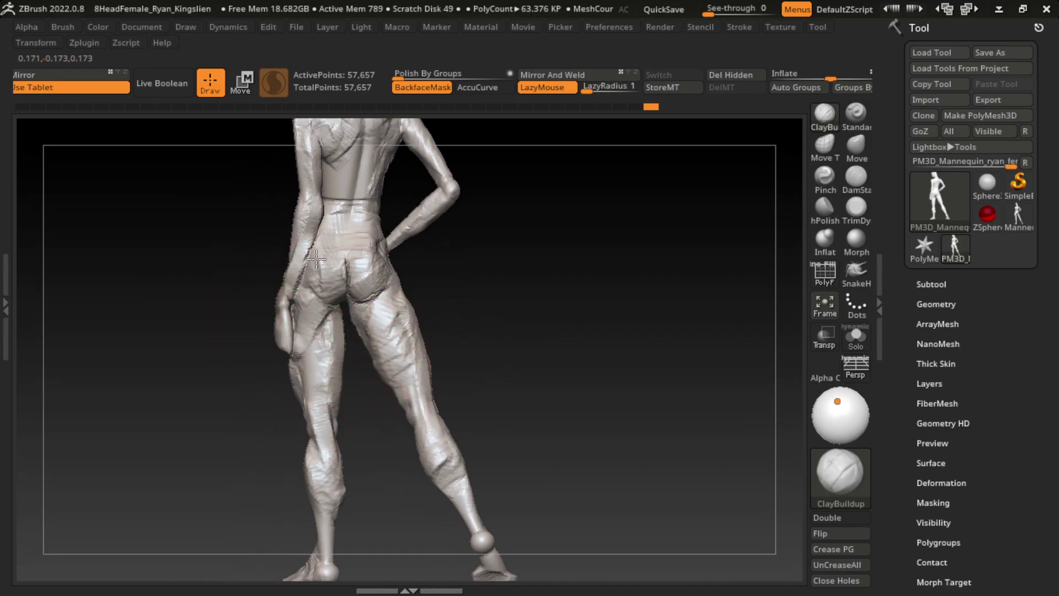
shift+drag(308, 270, 336, 313)
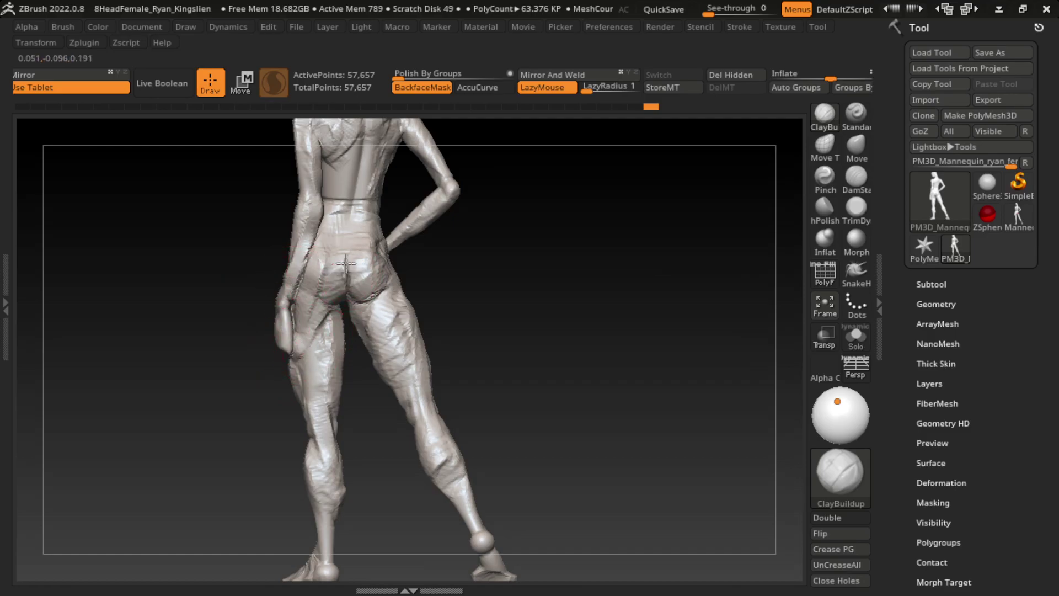
key(shift)
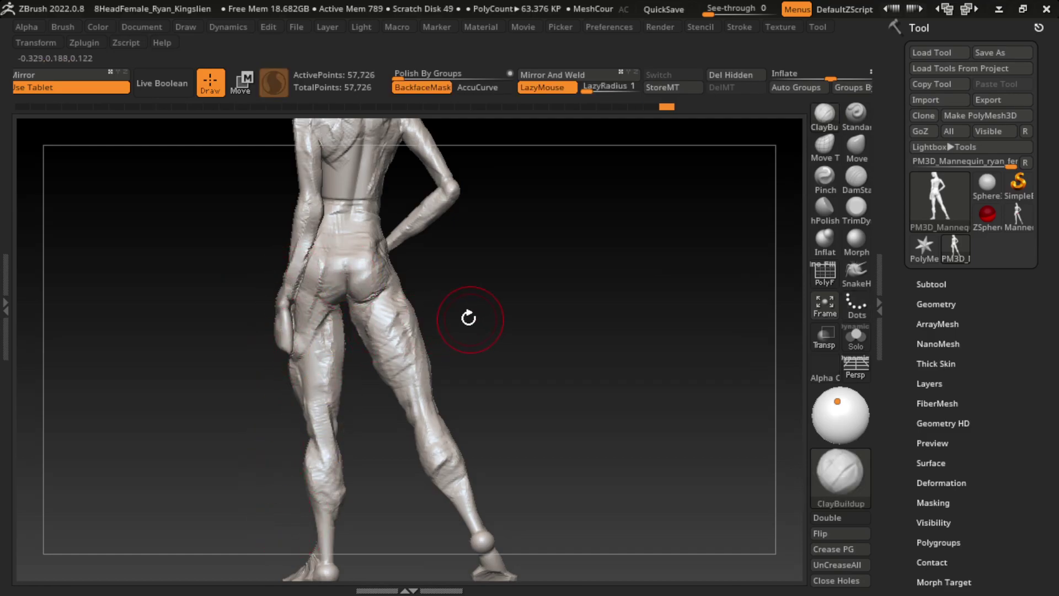
mouse_move(484, 322)
alt+mouse_down()
mouse_move(509, 363)
mouse_move(506, 338)
mouse_move(522, 328)
alt+mouse_up()
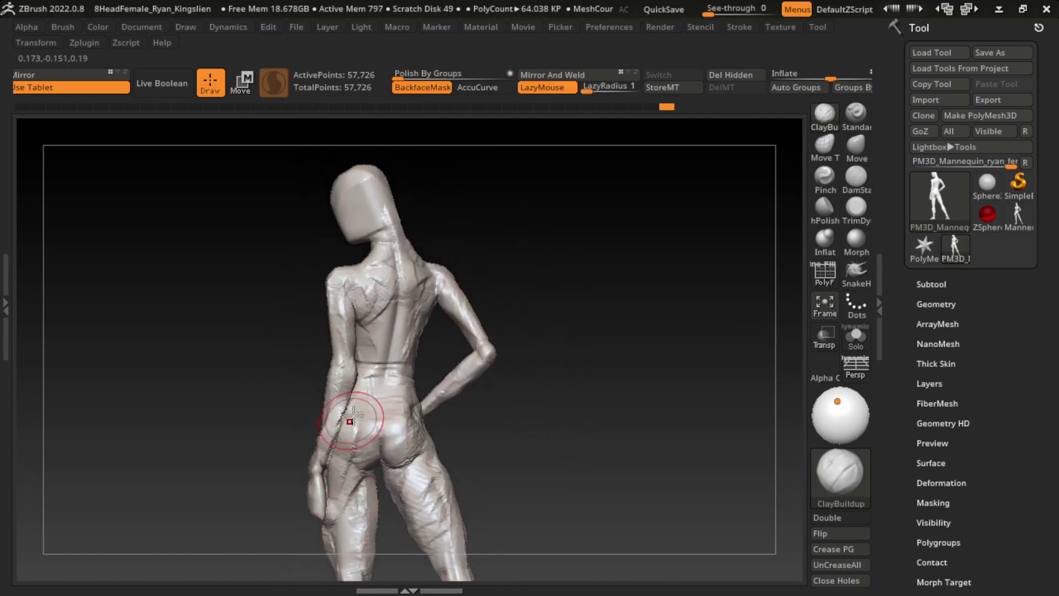
- Undo the head stretch made with the Move brush and turn the figure upright to its back
mouse_move(507, 278)
mouse_down()
mouse_move(489, 301)
mouse_move(419, 296)
mouse_up()
key(s)
key(s)
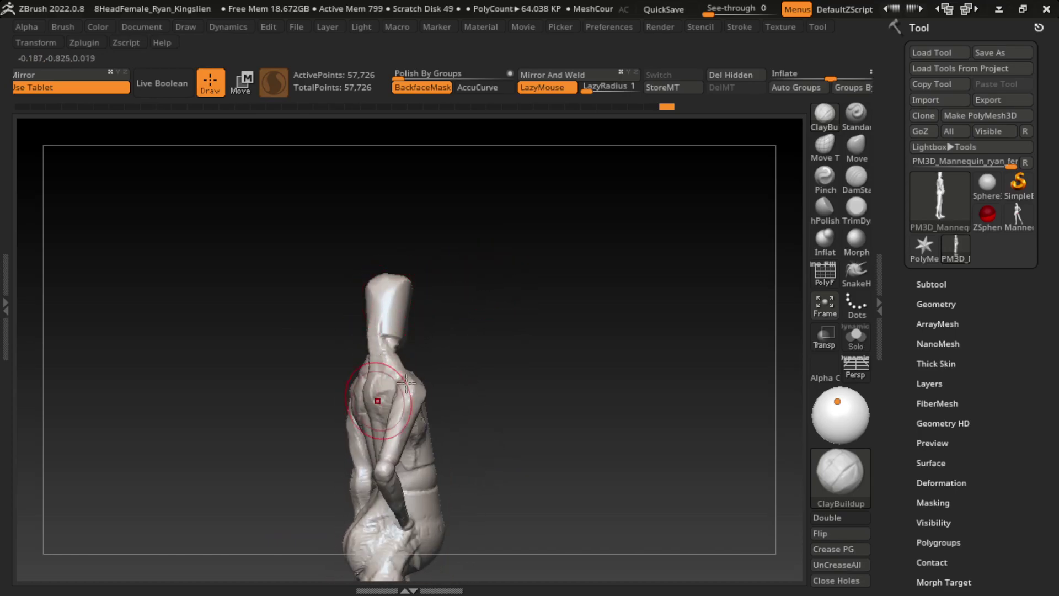
click(857, 148)
mouse_move(579, 243)
mouse_down()
mouse_move(464, 285)
mouse_move(396, 284)
mouse_move(480, 256)
mouse_move(440, 289)
mouse_move(388, 283)
mouse_up()
key(ctrl+z)
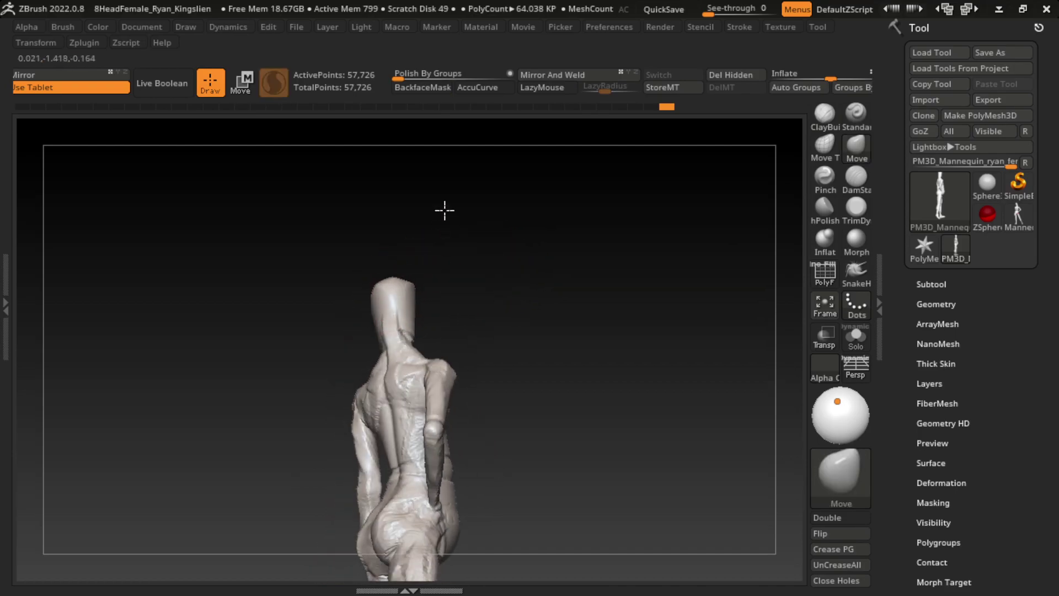
drag(442, 219, 408, 230)
drag(391, 273, 528, 241)
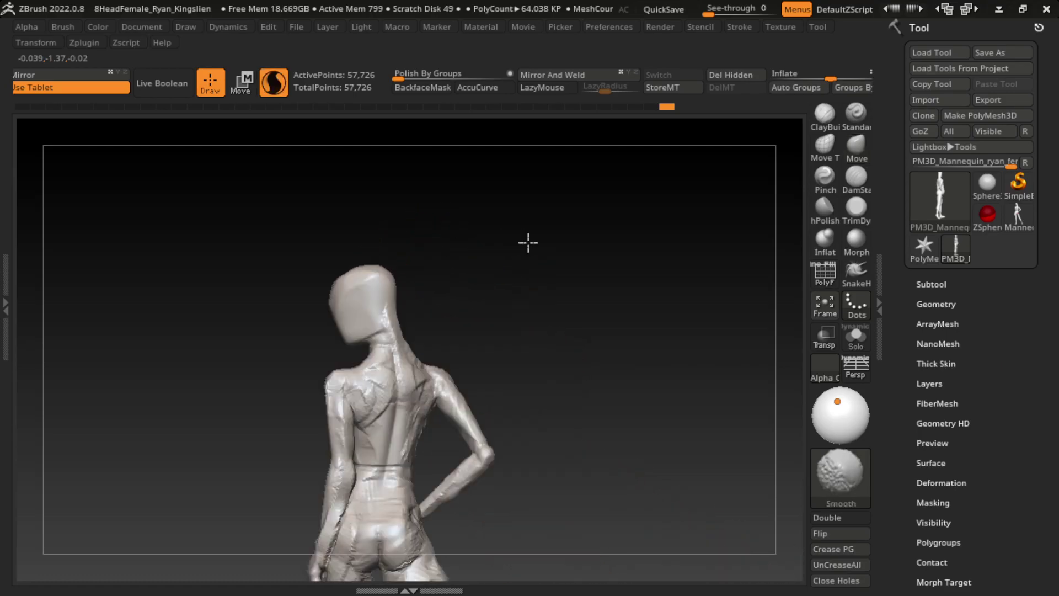
- Select ClayBuildup with a much smaller Draw Size, zoomed on the head and shoulders
click(825, 114)
key(s)
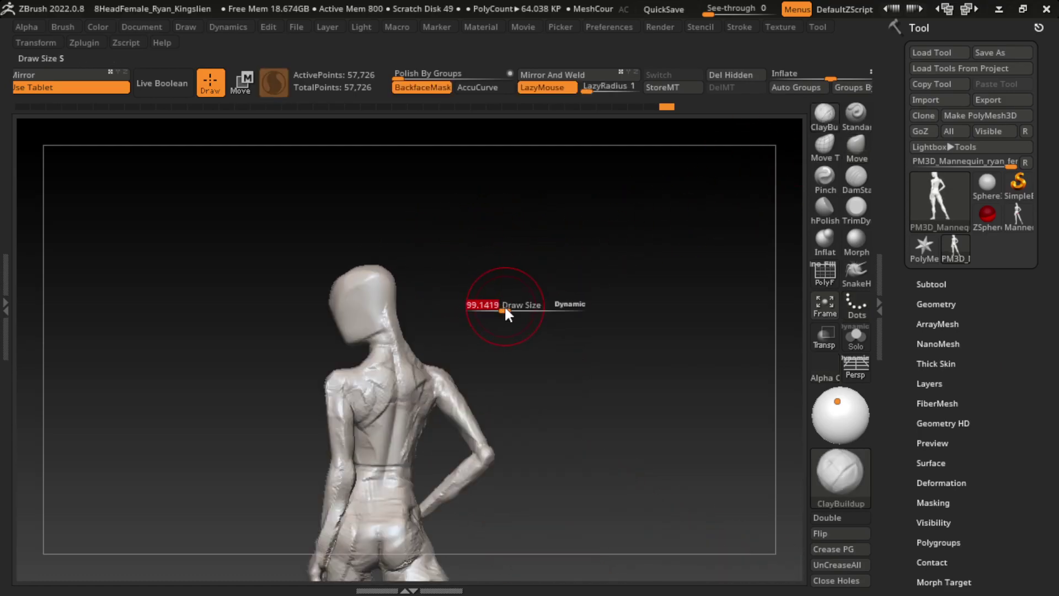
mouse_move(493, 301)
alt+mouse_down()
mouse_move(511, 356)
mouse_move(450, 364)
alt+mouse_up()
key(s)
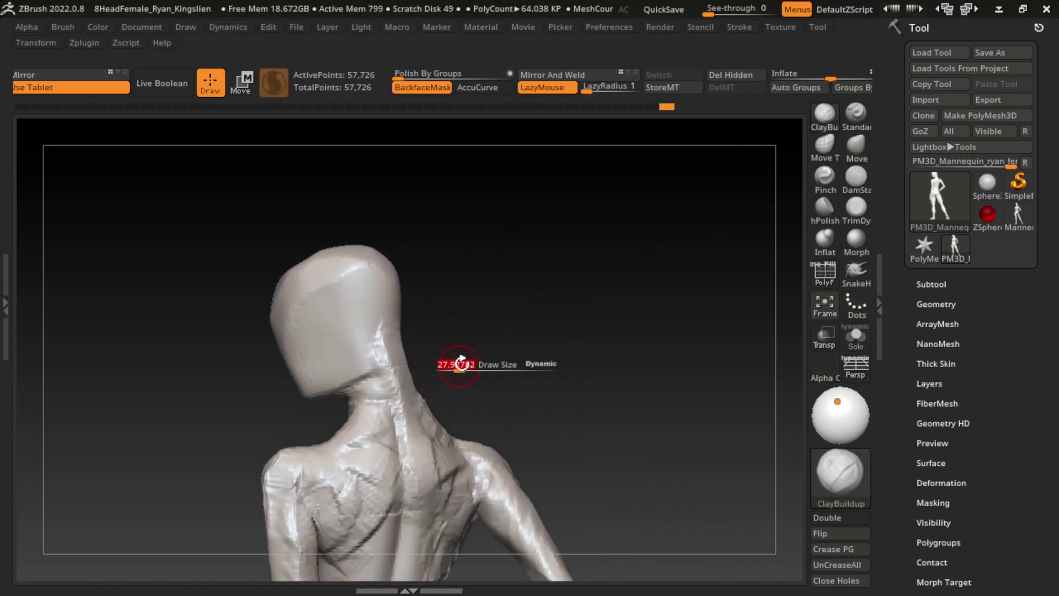
click(422, 87)
- Lay clay strips along the neck, where it meets the shoulder, and down the spine
mouse_move(386, 321)
mouse_down()
mouse_move(370, 361)
mouse_move(389, 386)
mouse_up()
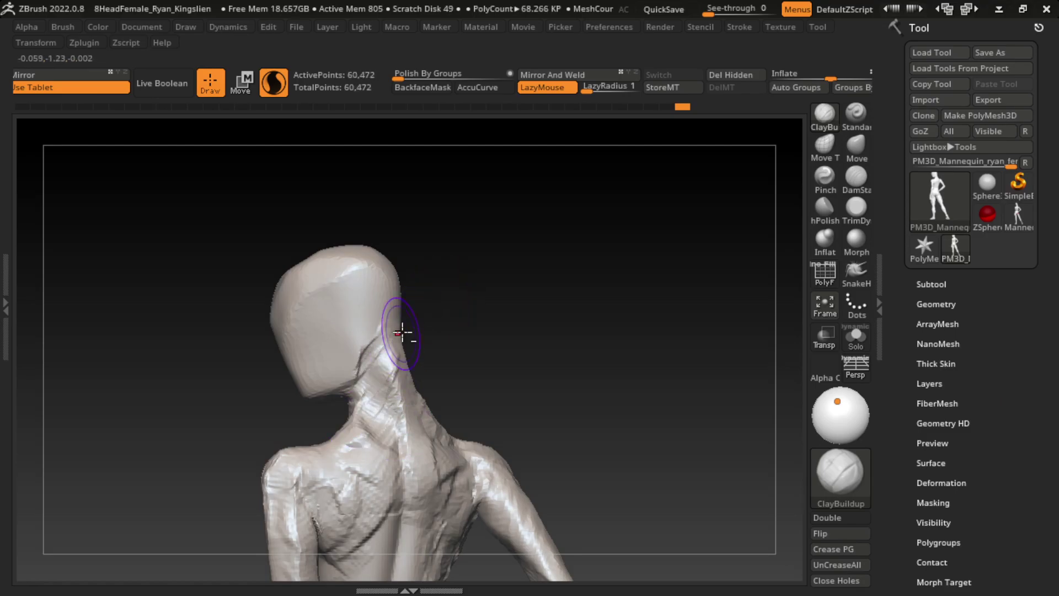
mouse_move(370, 426)
mouse_down()
mouse_move(362, 418)
mouse_move(378, 379)
mouse_move(360, 354)
mouse_move(384, 384)
mouse_move(372, 331)
mouse_move(389, 363)
mouse_move(390, 449)
mouse_move(351, 412)
mouse_move(375, 359)
mouse_move(409, 359)
mouse_move(409, 450)
mouse_move(410, 419)
mouse_move(407, 438)
mouse_up()
alt+drag(521, 381, 521, 264)
drag(420, 386, 404, 538)
mouse_move(430, 243)
mouse_down()
mouse_move(414, 265)
mouse_move(413, 310)
mouse_up()
mouse_move(466, 284)
mouse_down()
mouse_move(419, 288)
mouse_move(425, 271)
mouse_move(430, 309)
mouse_up()
mouse_move(497, 259)
mouse_down()
mouse_move(456, 284)
mouse_move(442, 331)
mouse_up()
drag(419, 242, 469, 342)
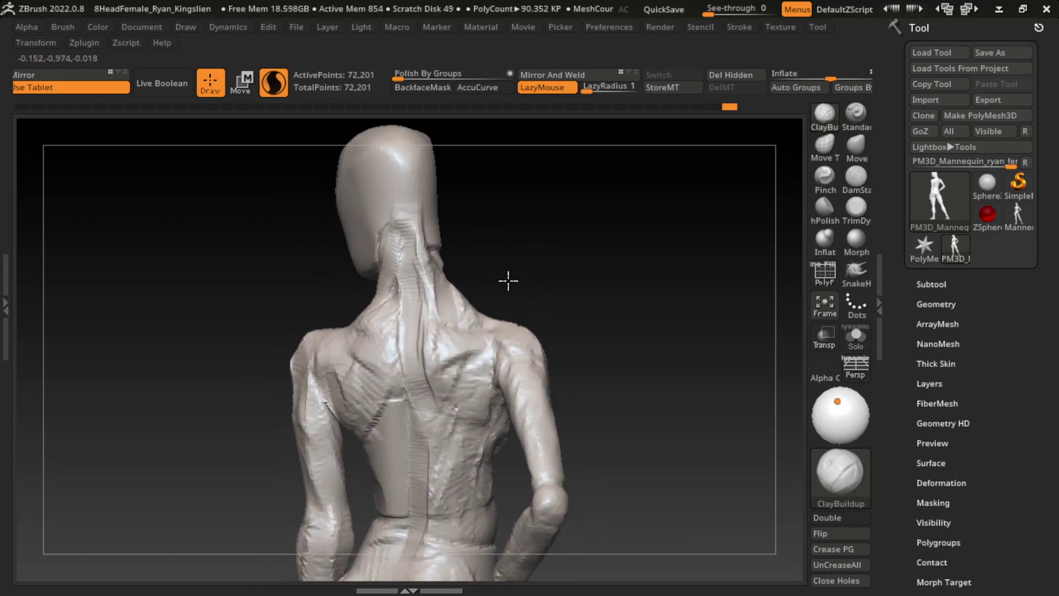
drag(513, 276, 508, 281)
mouse_move(469, 309)
mouse_down()
mouse_move(451, 245)
mouse_move(458, 293)
mouse_up()
drag(522, 268, 503, 230)
- Build clay folds over the upper back and right shoulder blade, undoing poor strokes
mouse_move(461, 309)
mouse_down()
mouse_move(469, 364)
mouse_move(463, 327)
mouse_move(458, 408)
mouse_up()
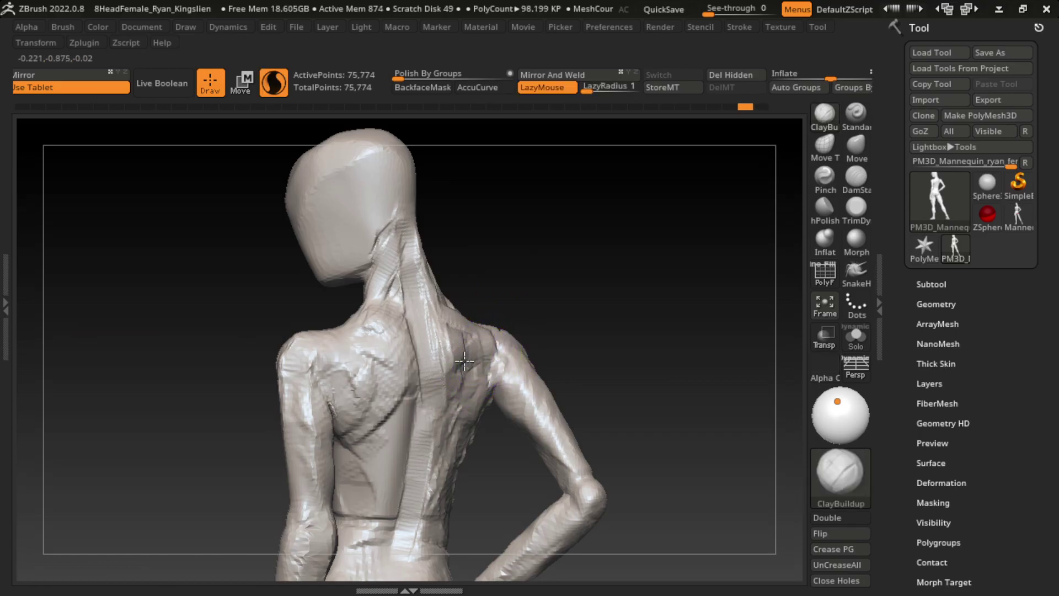
drag(485, 349, 458, 386)
mouse_move(474, 331)
mouse_down()
mouse_move(447, 363)
mouse_move(436, 524)
mouse_up()
key(ctrl+z)
mouse_move(433, 413)
mouse_down()
mouse_move(459, 396)
mouse_move(435, 518)
mouse_up()
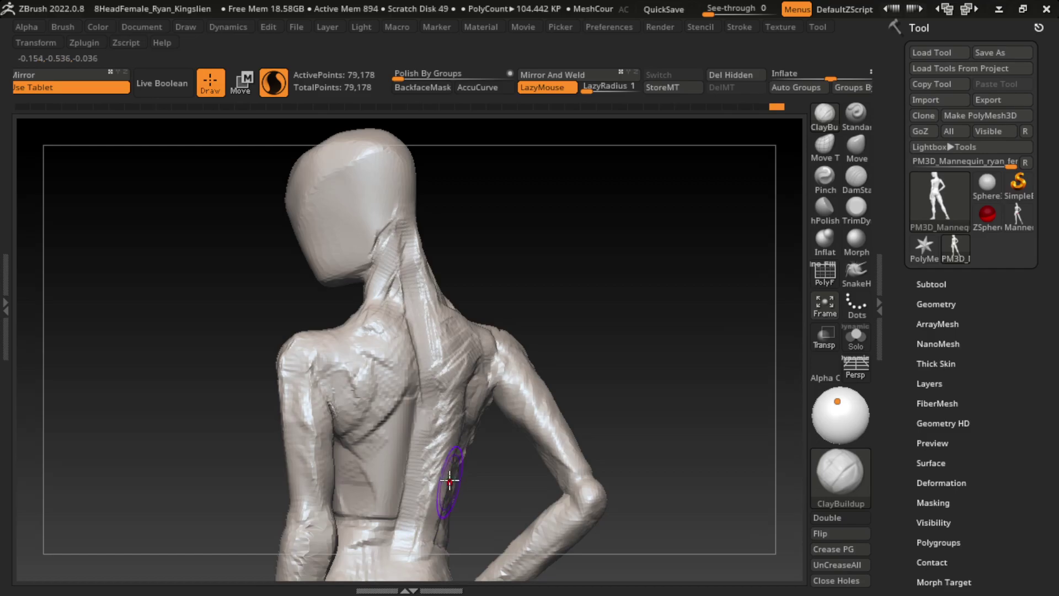
key(ctrl+z)
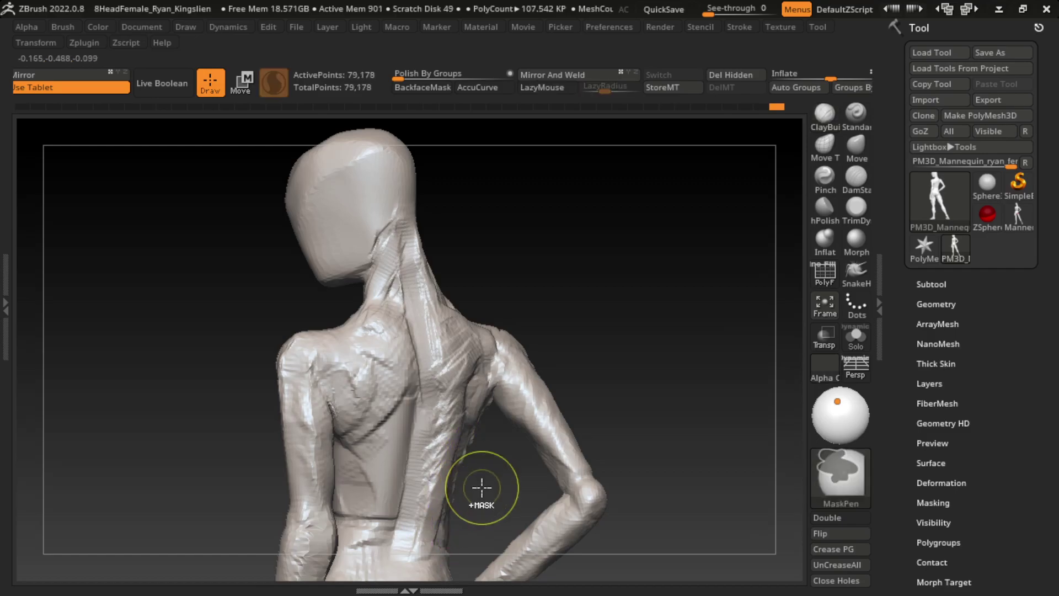
- Build clay on the right shoulder and add a fold to the upper arm
right_drag(485, 489, 442, 473)
drag(442, 473, 414, 539)
right_drag(414, 539, 600, 361)
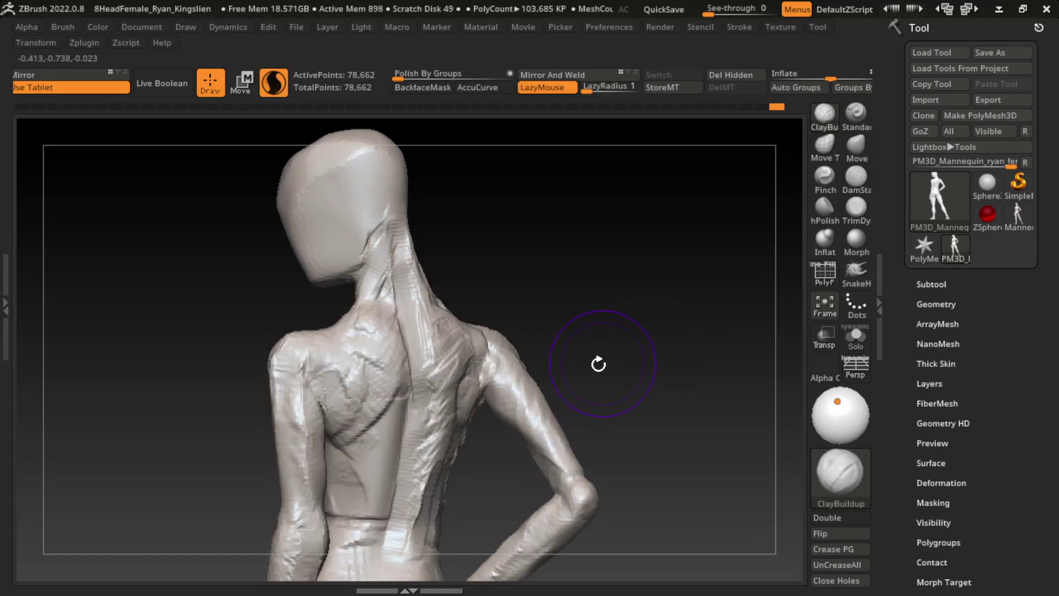
drag(486, 356, 477, 406)
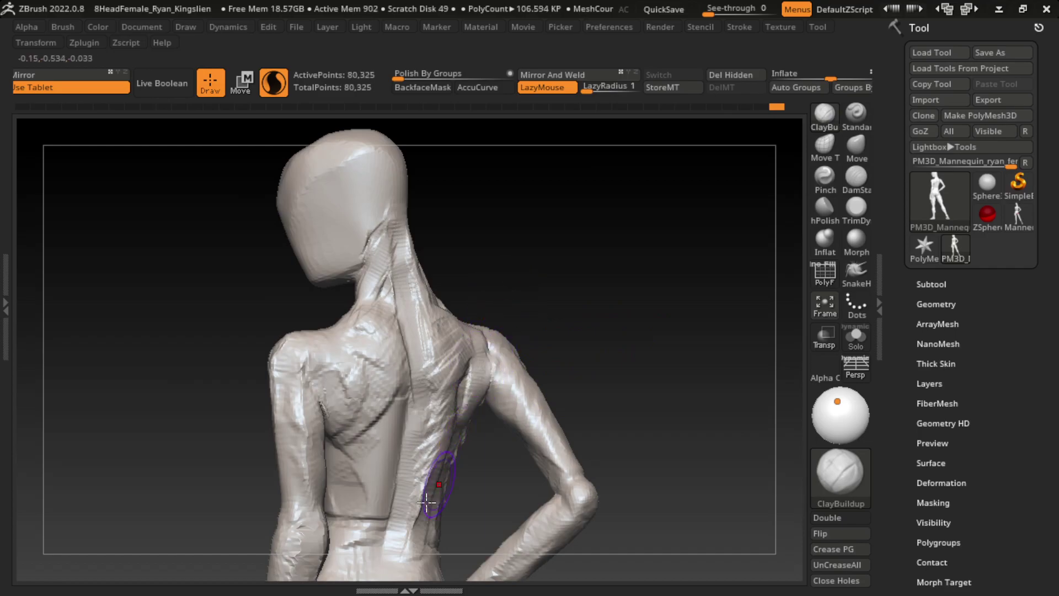
mouse_move(492, 350)
mouse_down()
mouse_move(518, 380)
mouse_move(533, 373)
mouse_up()
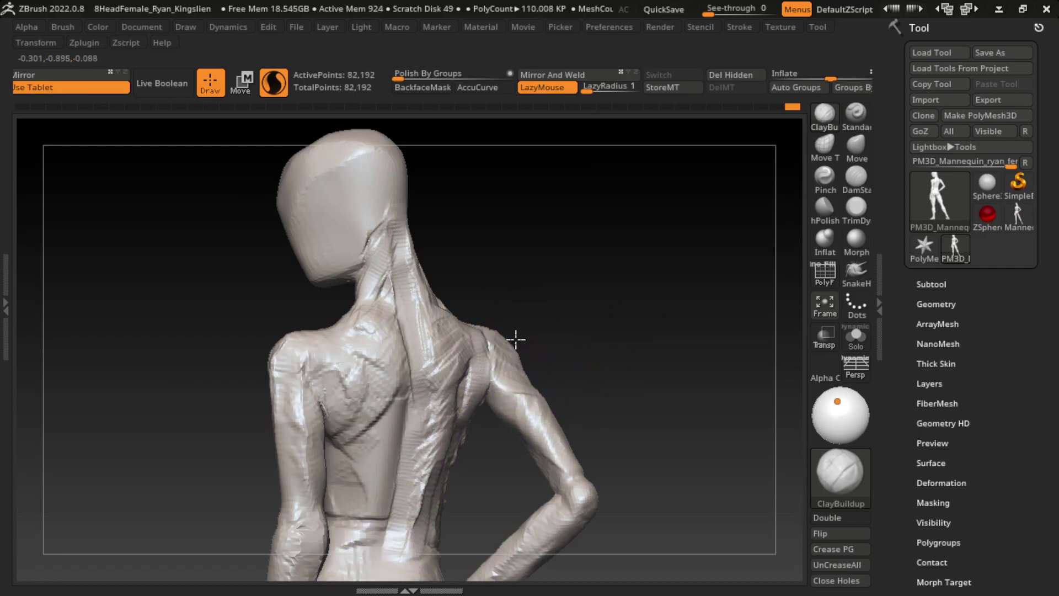
key(ctrl+z)
key(ctrl+z)
key(ctrl+z)
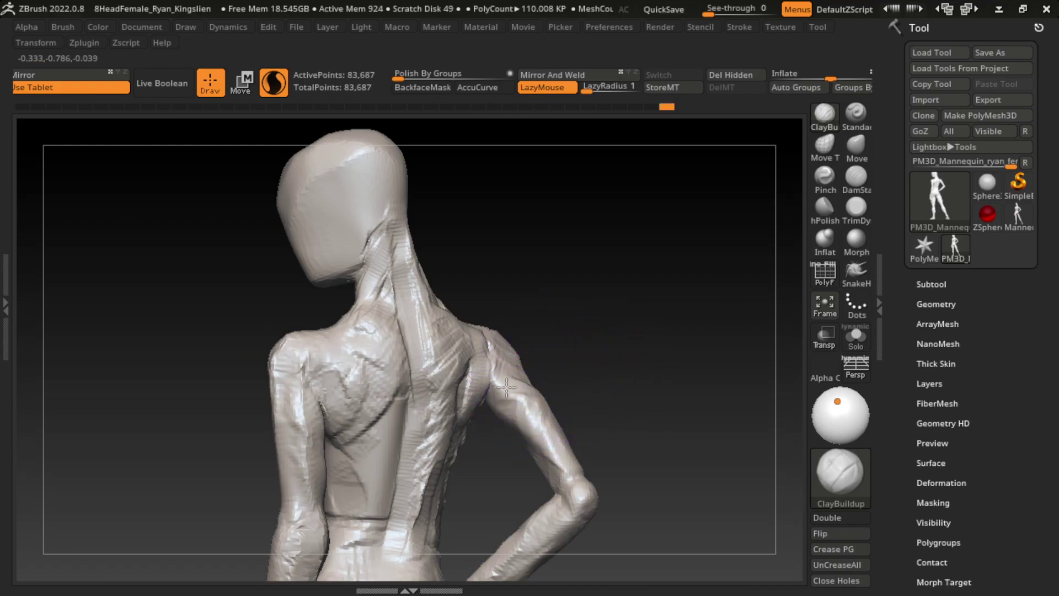
drag(507, 387, 514, 391)
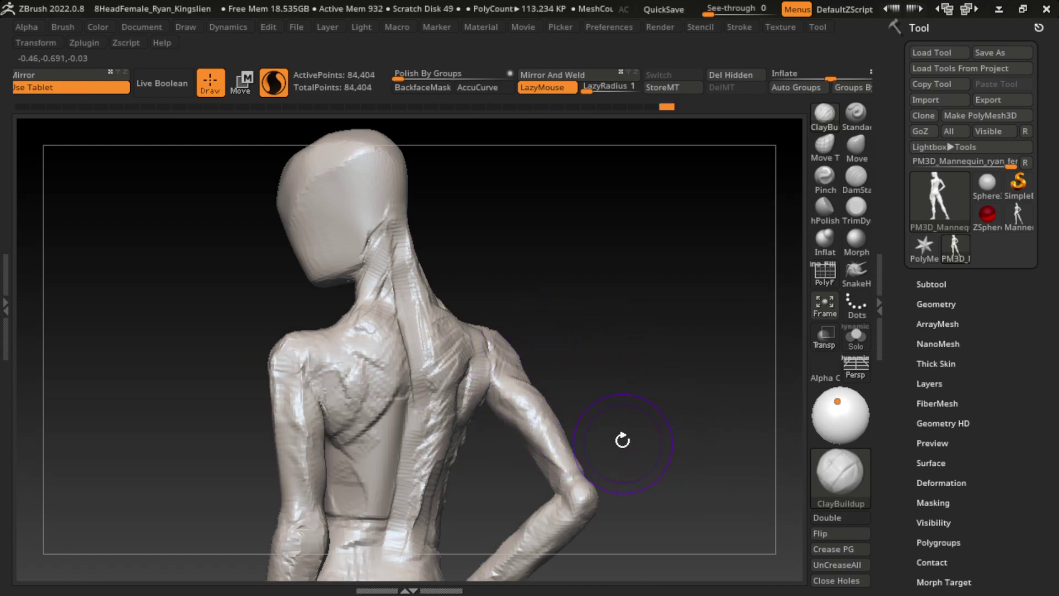
- Sculpt folds around the elbow, armpit and forearm, smoothing the elbow and forearm
mouse_move(622, 440)
mouse_down()
mouse_move(604, 386)
mouse_move(568, 430)
mouse_up()
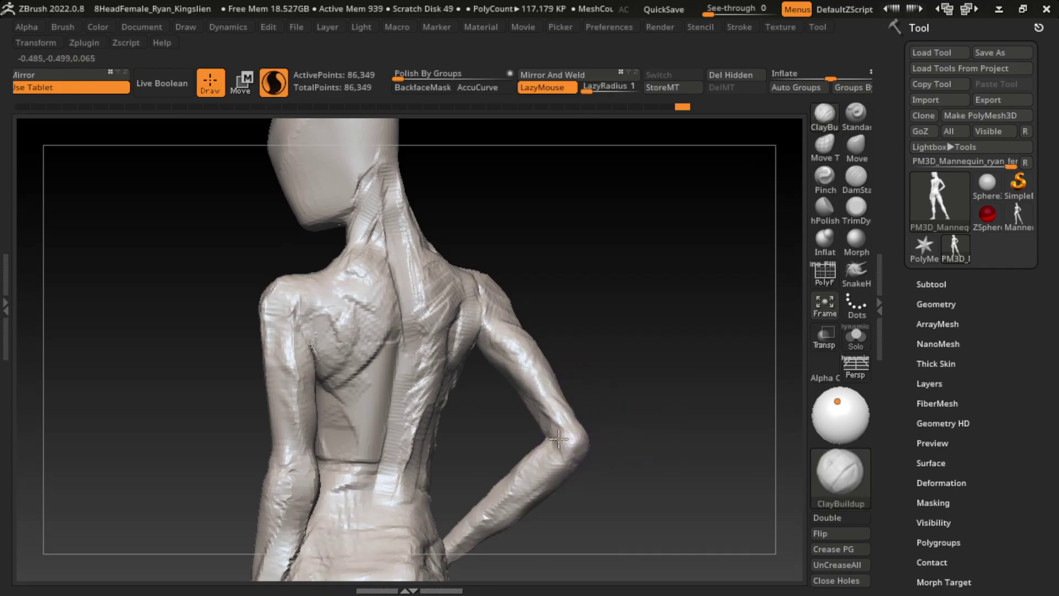
mouse_move(559, 438)
mouse_down()
mouse_move(538, 494)
mouse_move(542, 439)
mouse_up()
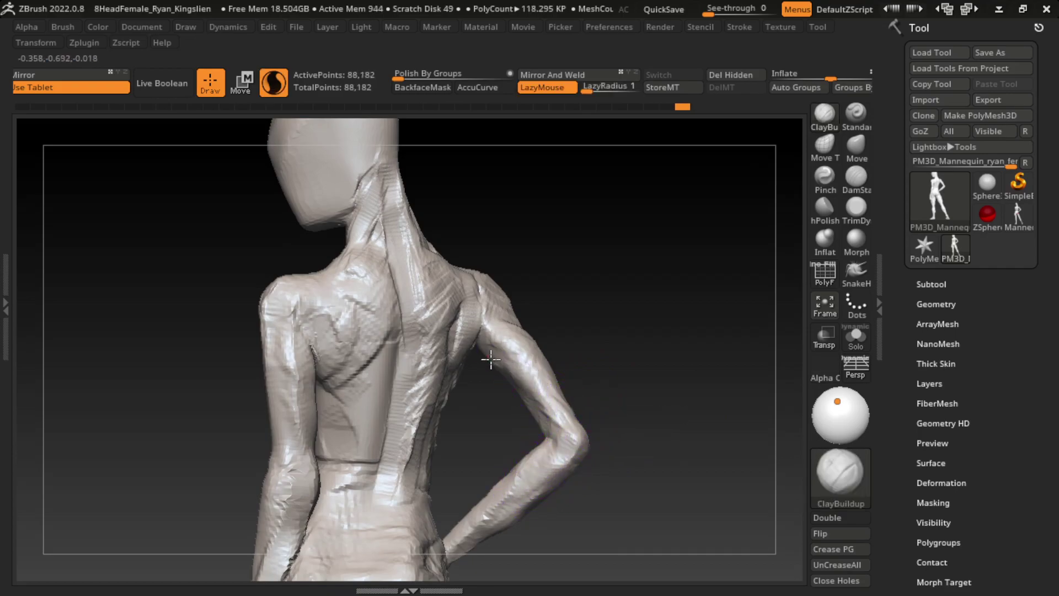
mouse_move(490, 360)
mouse_down()
mouse_move(488, 342)
mouse_move(561, 396)
mouse_up()
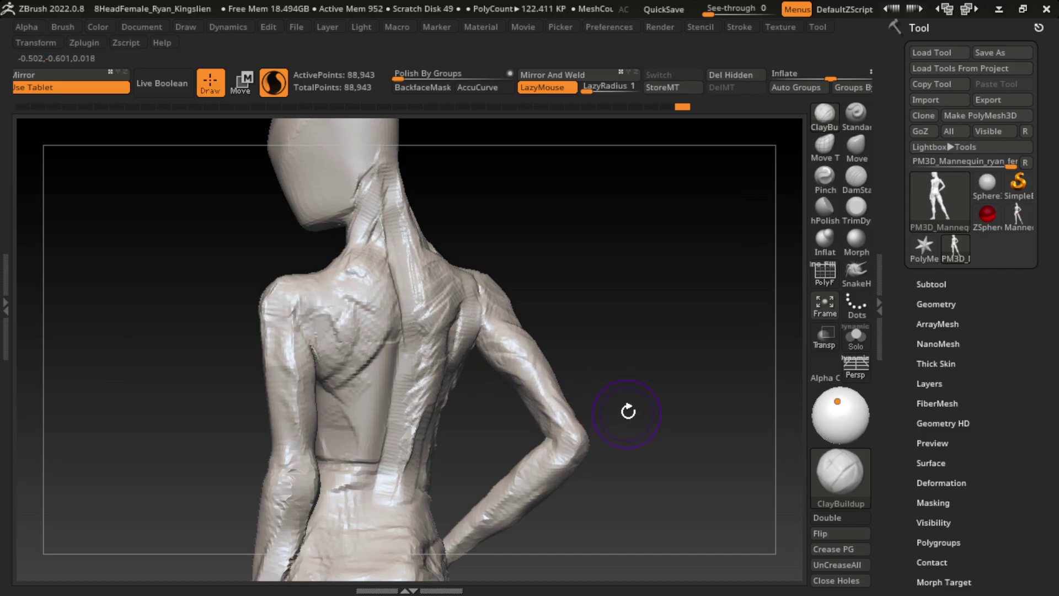
mouse_move(620, 415)
mouse_down()
mouse_move(505, 380)
mouse_move(562, 422)
mouse_up()
mouse_move(716, 230)
mouse_down()
mouse_move(657, 338)
mouse_move(485, 449)
mouse_up()
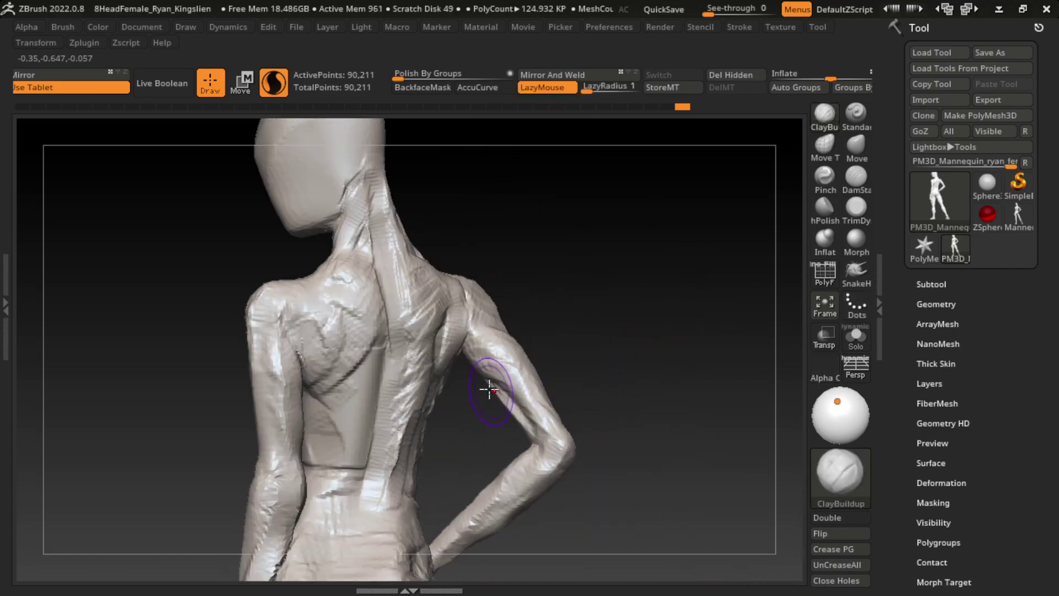
drag(620, 430, 646, 358)
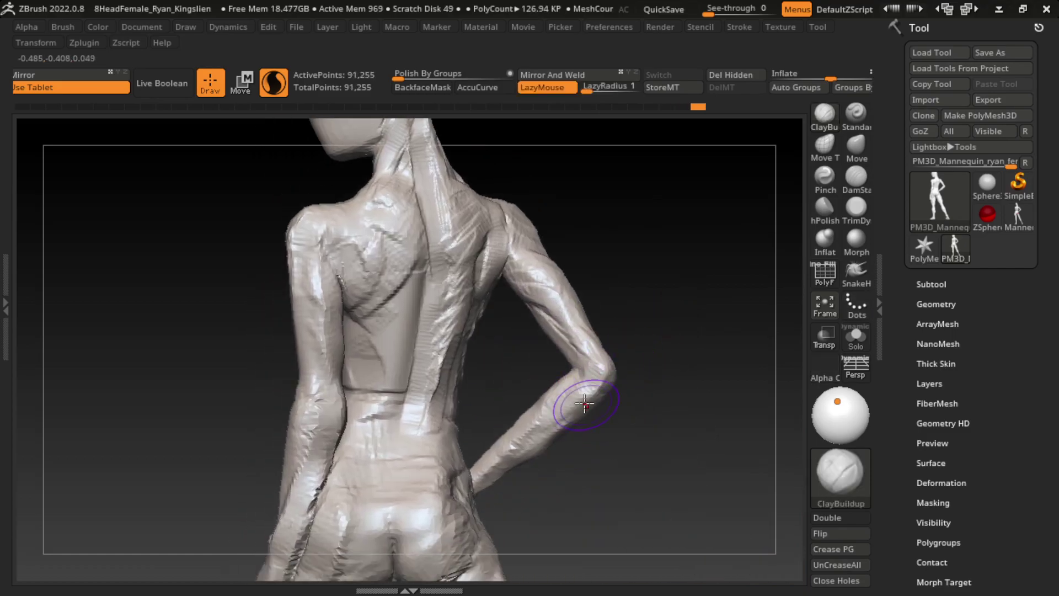
drag(581, 378, 538, 400)
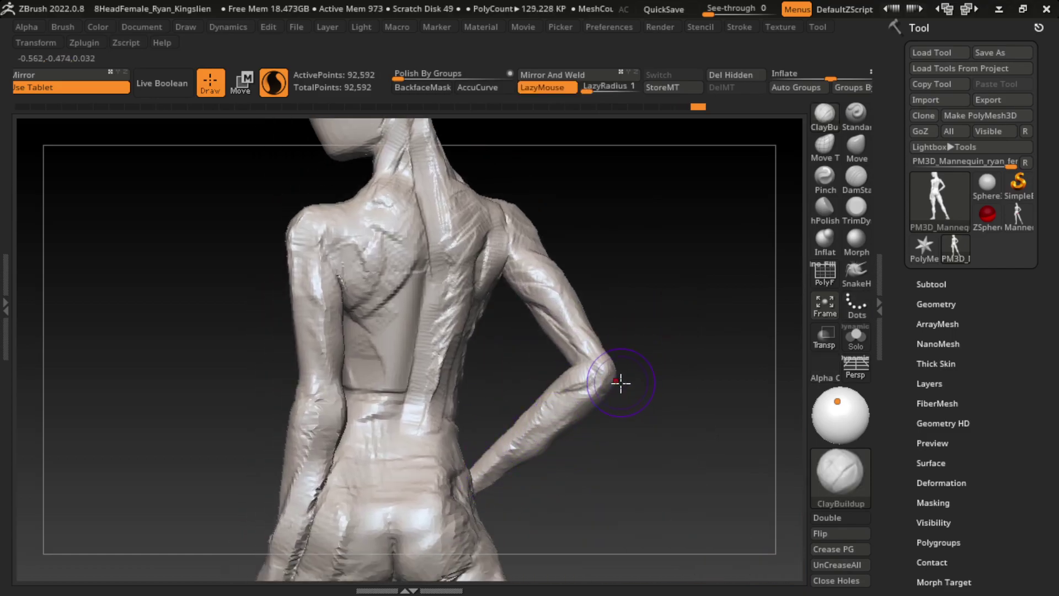
drag(621, 382, 568, 370)
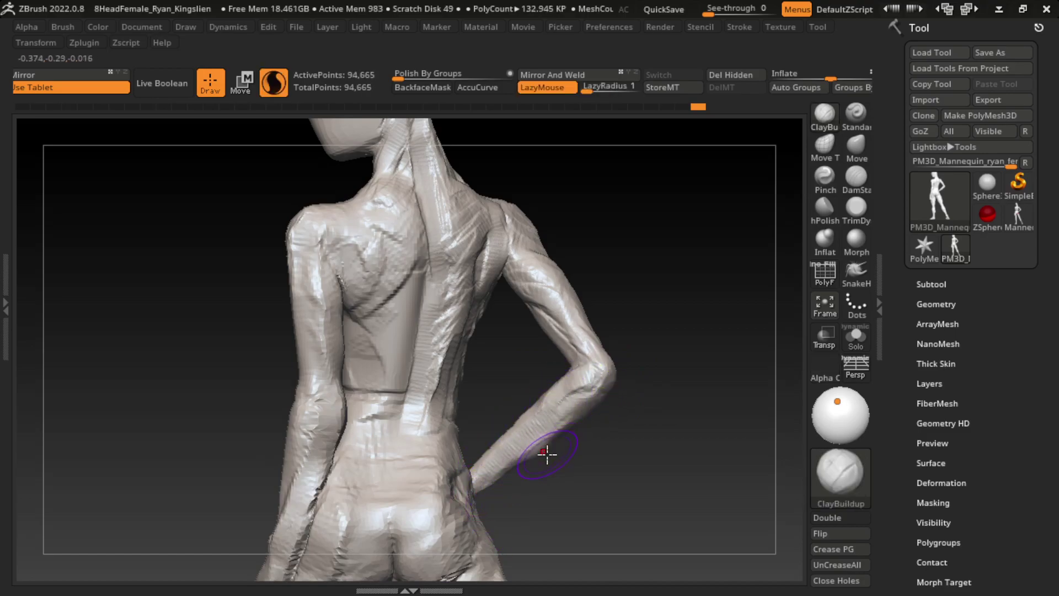
shift+drag(561, 427, 538, 455)
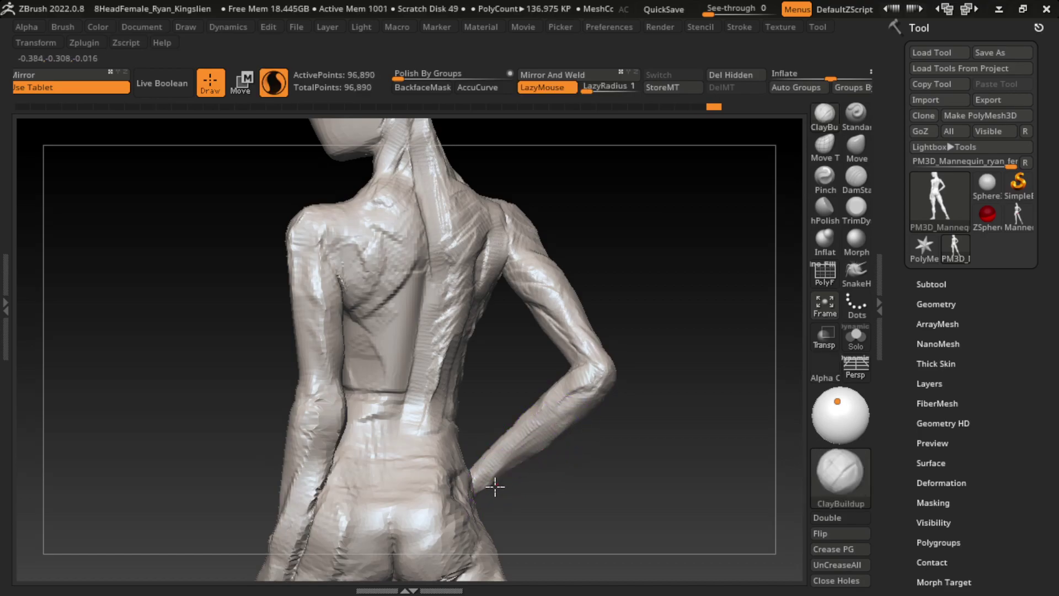
- Re-sculpt the forearm folds while orbiting around the back and arm
mouse_move(628, 418)
mouse_down()
mouse_move(610, 401)
mouse_move(644, 413)
mouse_up()
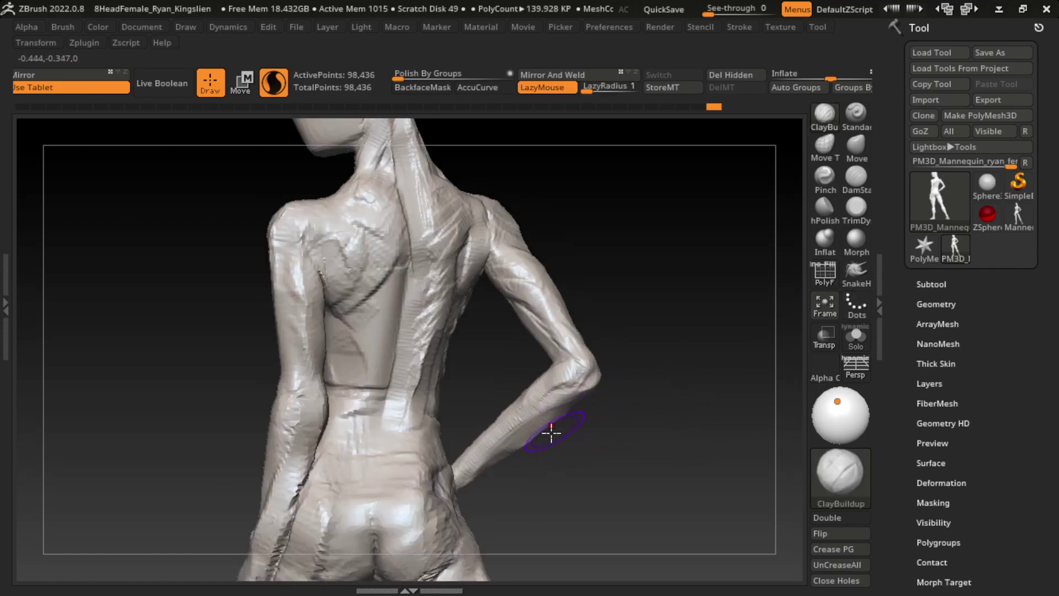
drag(559, 420, 506, 469)
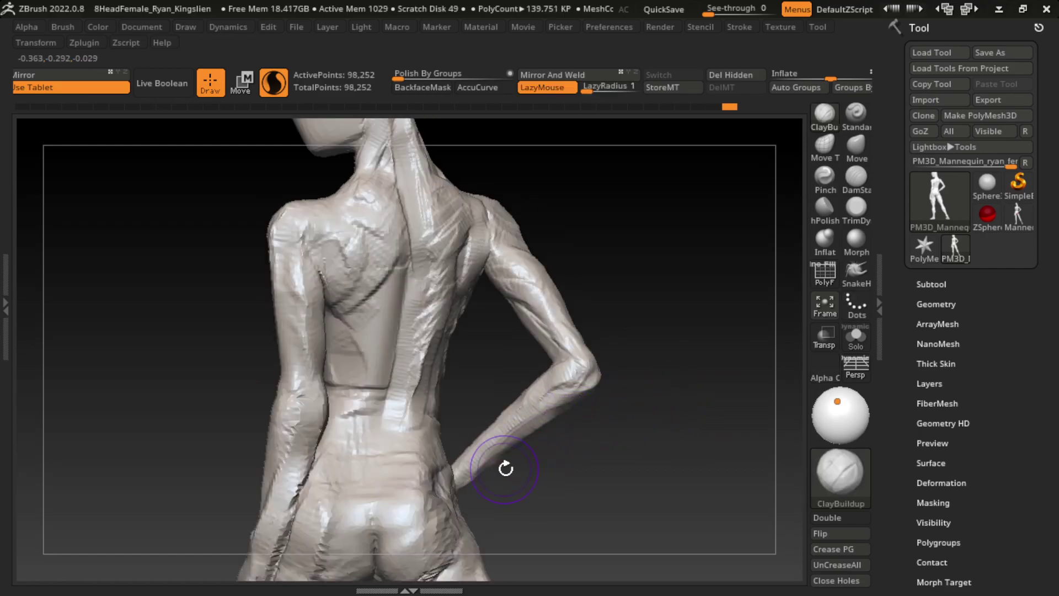
mouse_move(581, 488)
mouse_down()
mouse_move(547, 421)
mouse_move(528, 432)
mouse_up()
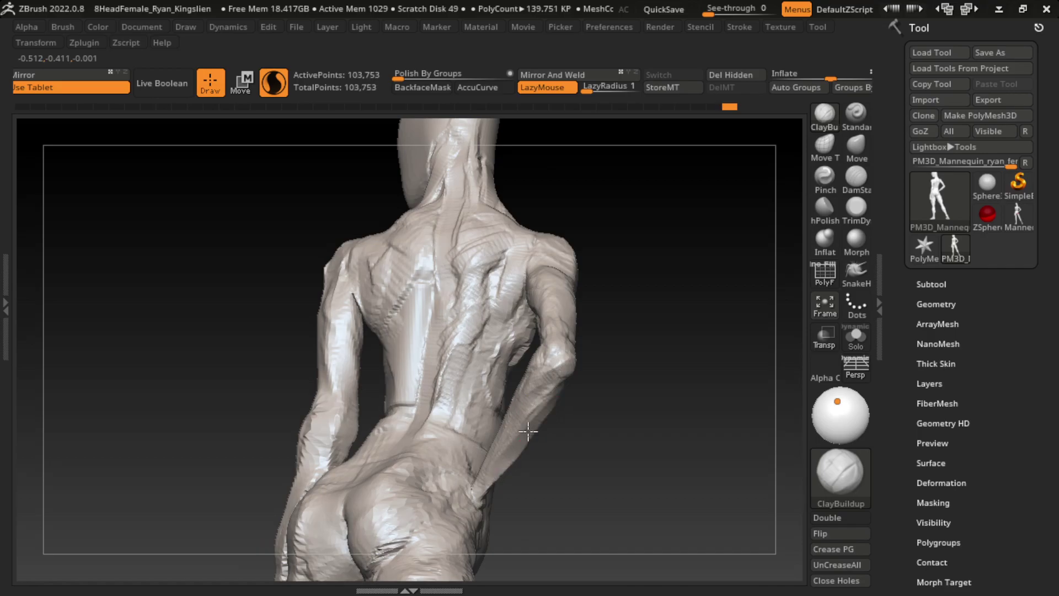
drag(599, 435, 629, 455)
drag(527, 418, 491, 445)
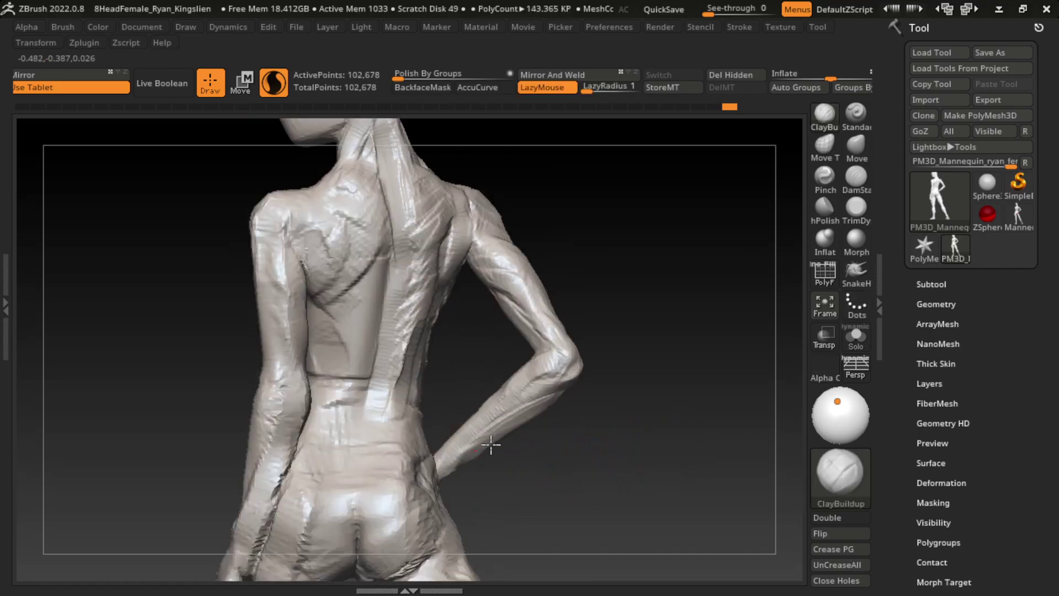
mouse_move(585, 494)
mouse_down()
mouse_move(546, 499)
mouse_move(431, 477)
mouse_move(639, 478)
mouse_move(619, 454)
mouse_up()
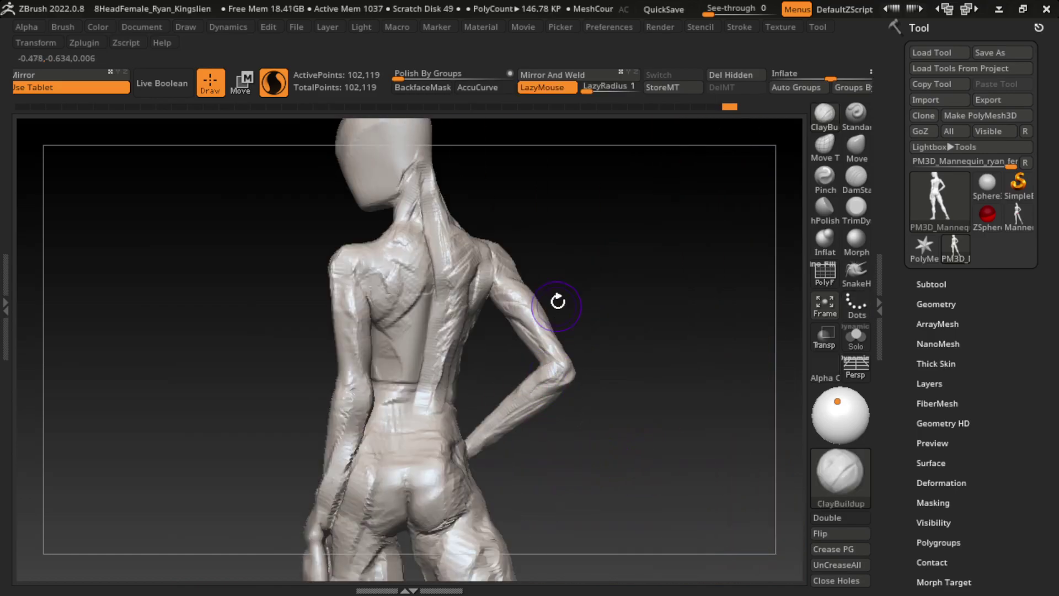
- Enlarge the brush to about 163 and push the left shoulder and upper back with Move
key(s)
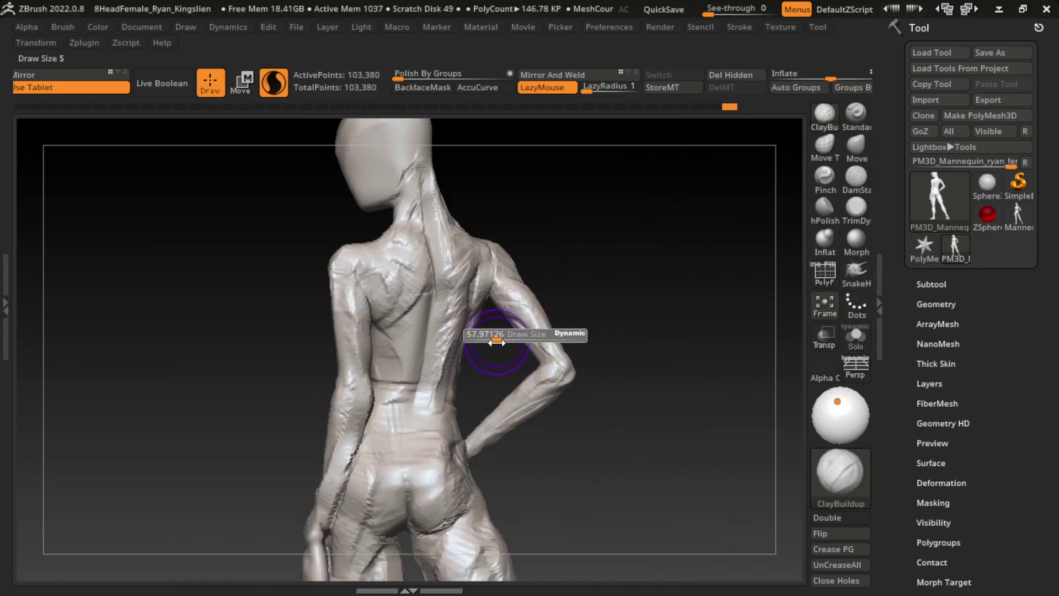
key(s)
drag(563, 297, 611, 300)
click(856, 144)
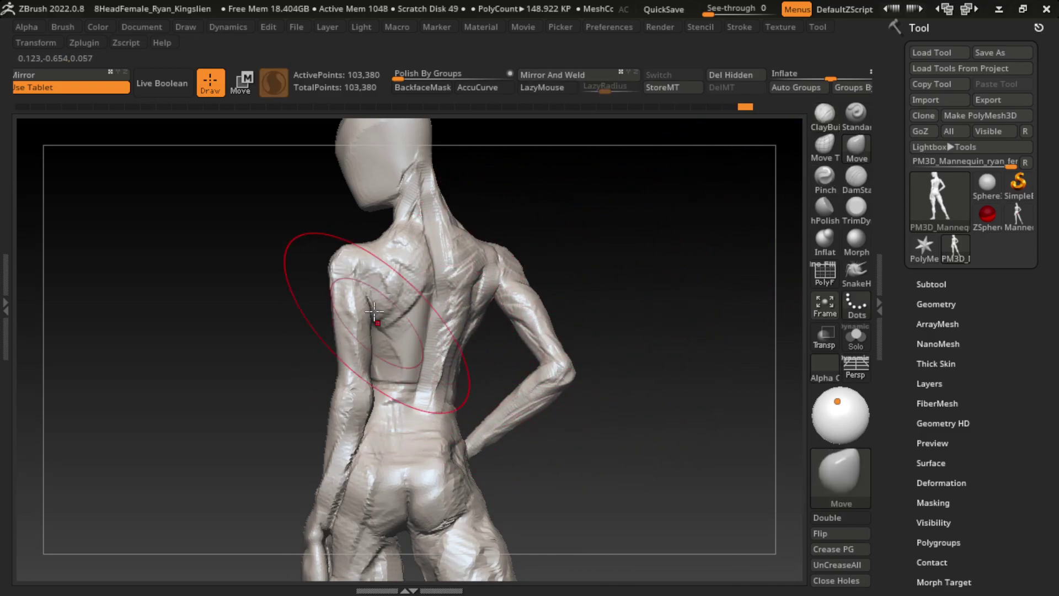
drag(331, 272, 323, 253)
- Shrink the brush and build up ClayBuildup clay across the lower back and waist
key(s)
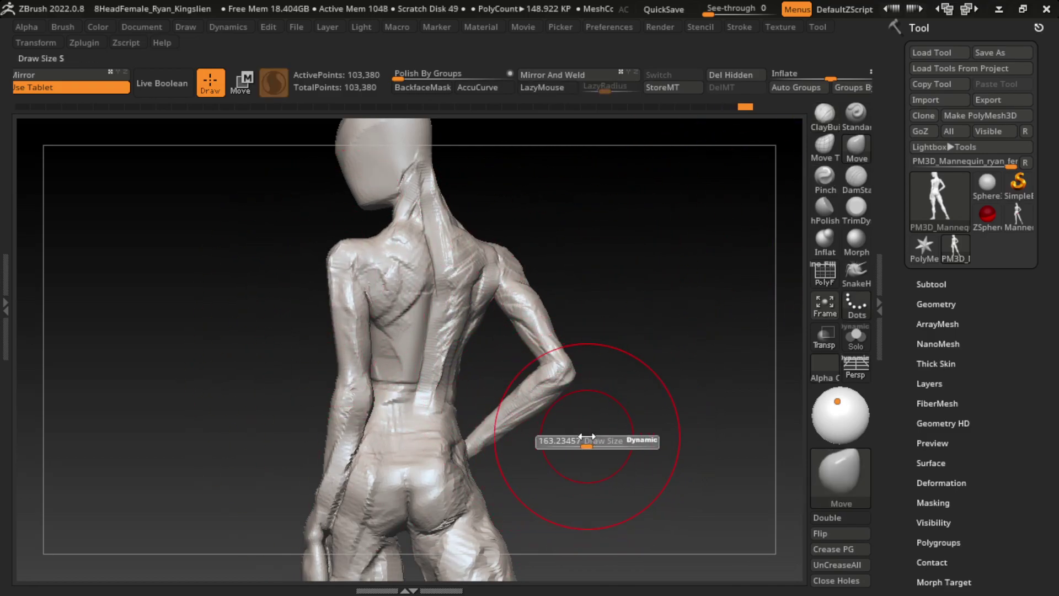
drag(586, 439, 552, 438)
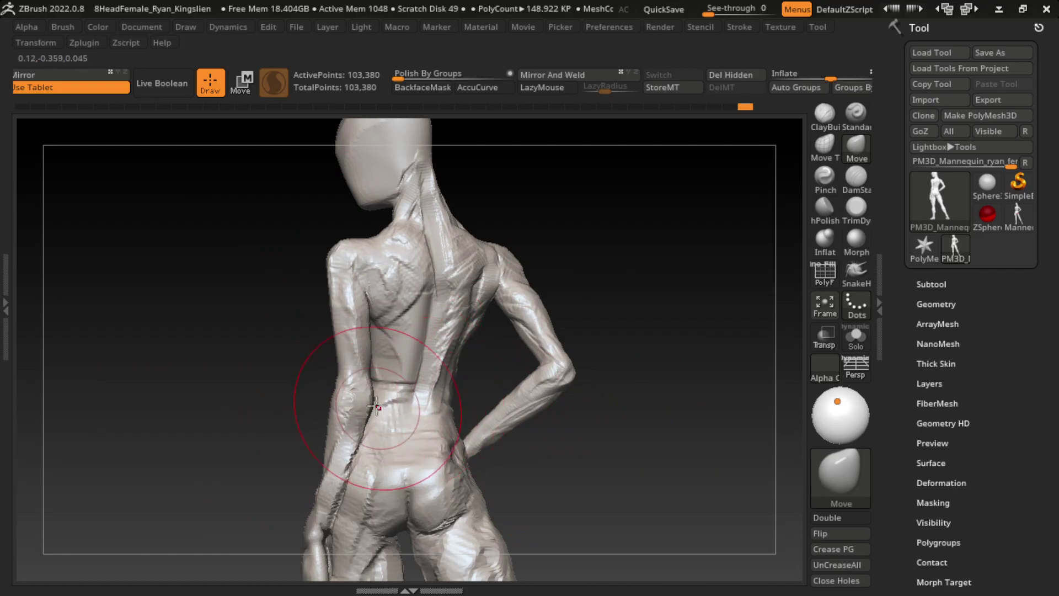
drag(366, 425, 370, 400)
key(s)
drag(597, 474, 593, 476)
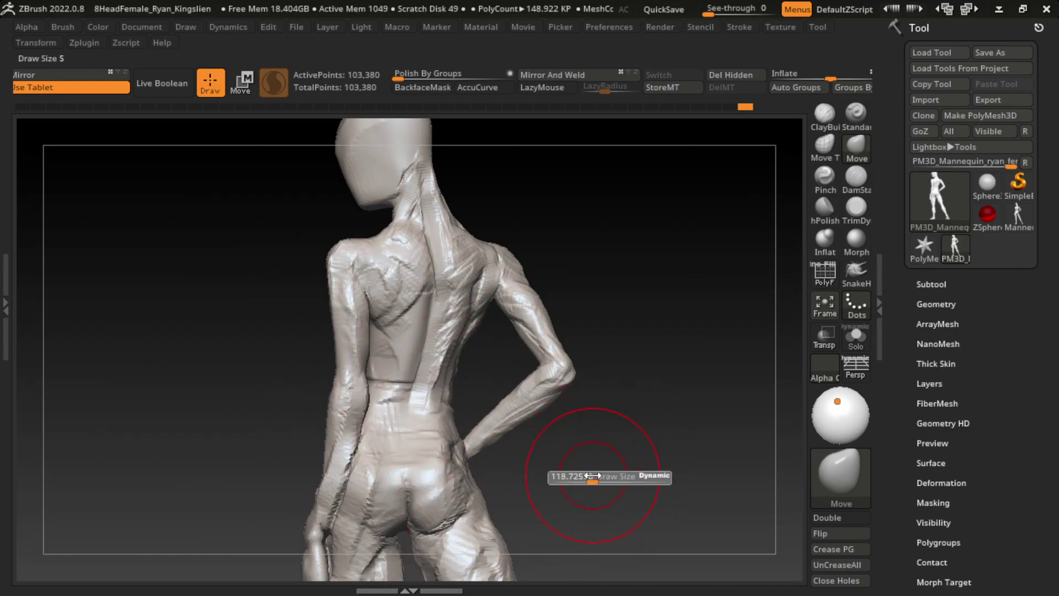
key(b)
key(c)
key(b)
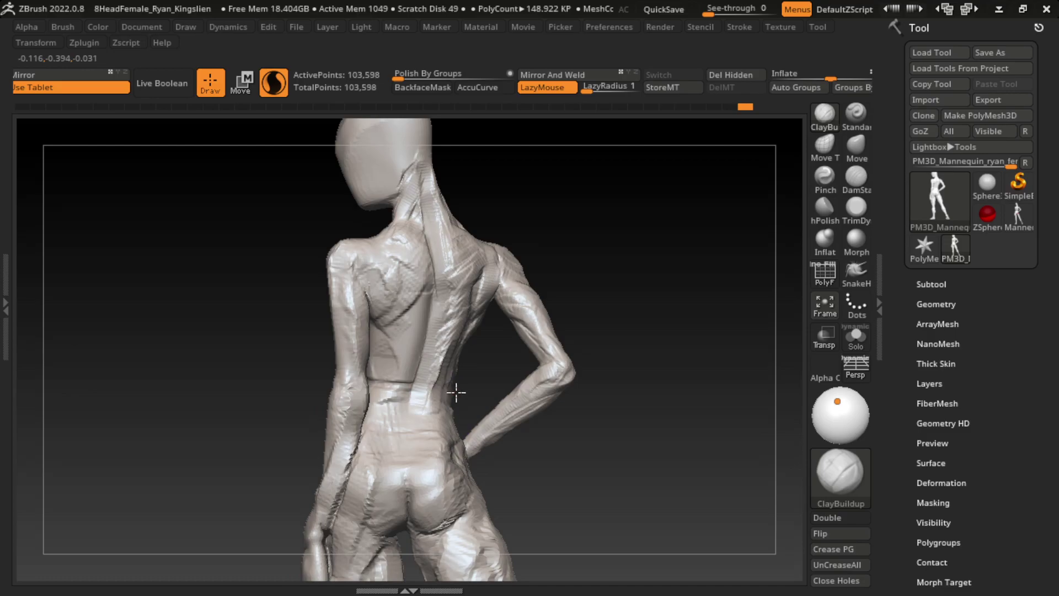
mouse_move(468, 367)
mouse_down()
mouse_move(397, 485)
mouse_move(390, 438)
mouse_move(407, 449)
mouse_up()
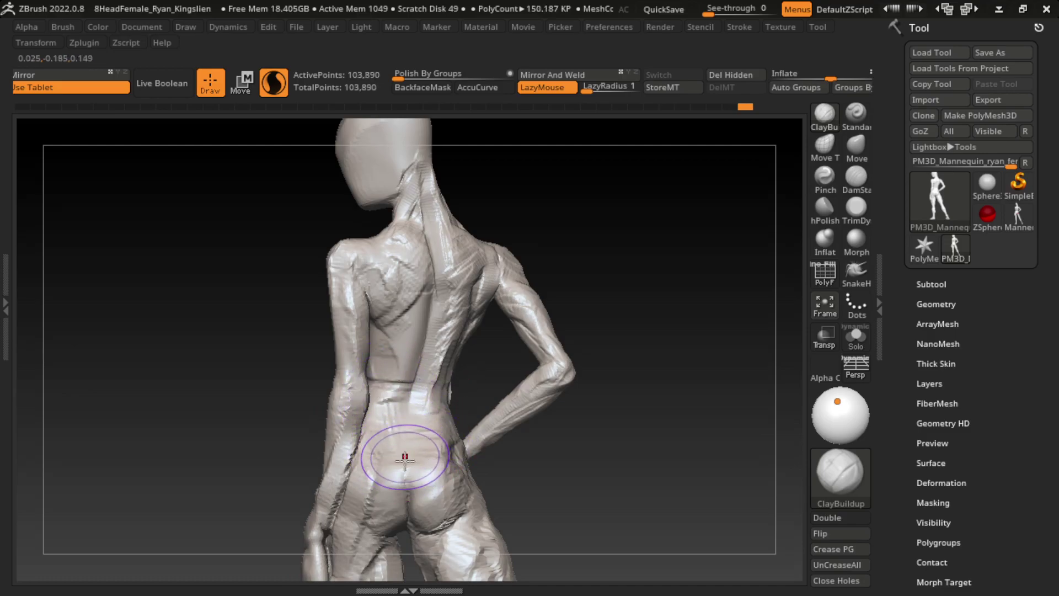
- Carve a waistband crease with DamStandard, then add clay around the lower back and hip
click(856, 176)
mouse_move(445, 379)
mouse_down()
mouse_move(390, 445)
mouse_move(406, 364)
mouse_up()
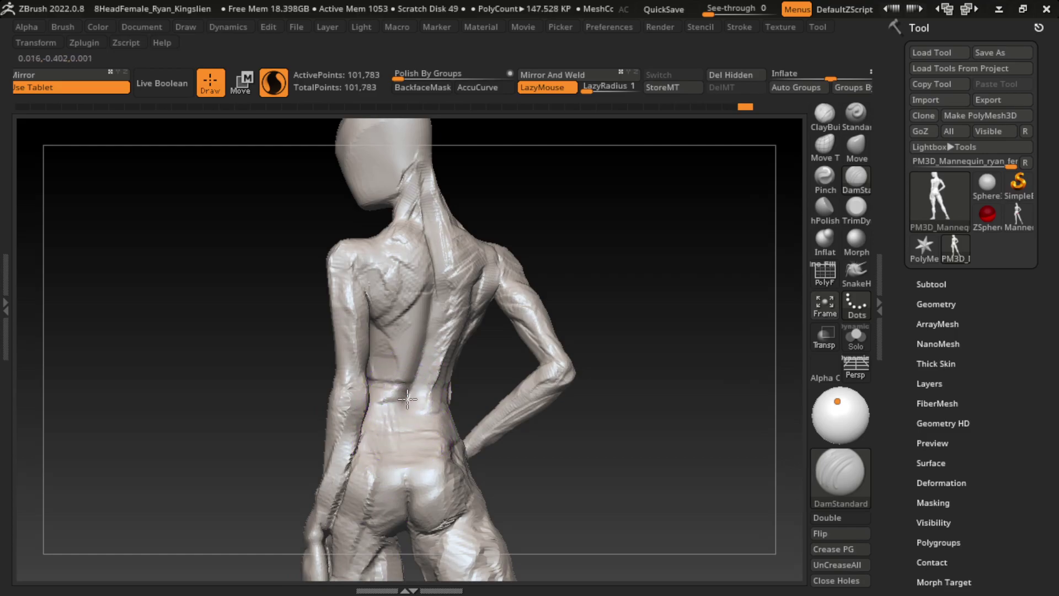
drag(434, 256, 422, 342)
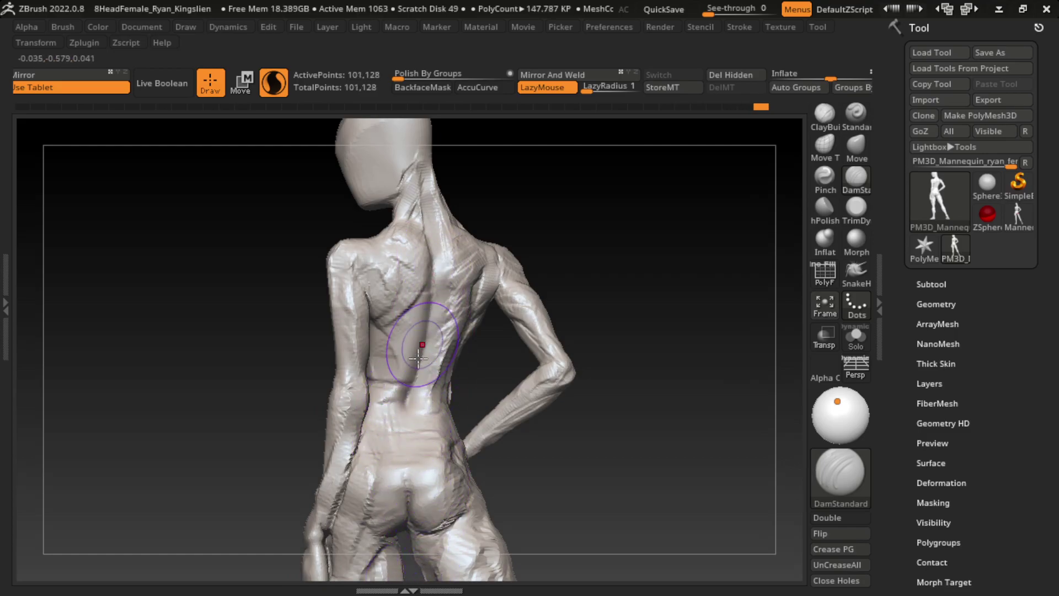
click(825, 113)
drag(402, 442, 450, 430)
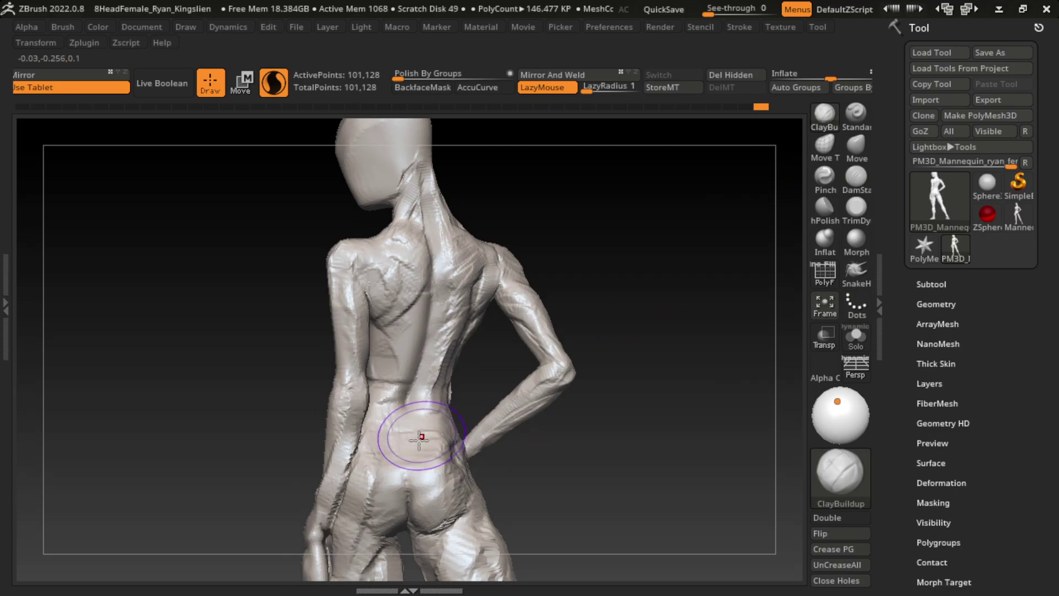
mouse_move(472, 466)
mouse_down()
mouse_move(448, 455)
mouse_move(544, 463)
mouse_move(534, 432)
mouse_up()
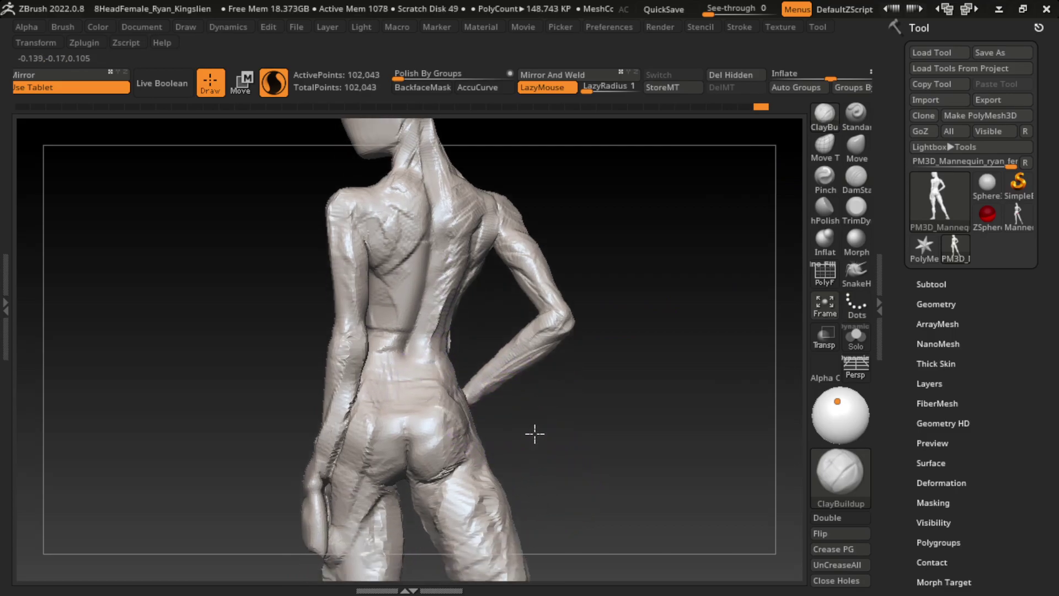
- Build up clay over the hip and carve a deepened crease beneath the buttock
mouse_move(453, 398)
mouse_down()
mouse_move(458, 419)
mouse_move(448, 377)
mouse_move(475, 334)
mouse_move(455, 432)
mouse_move(379, 402)
mouse_move(427, 423)
mouse_move(367, 421)
mouse_move(378, 402)
mouse_move(470, 410)
mouse_move(437, 402)
mouse_up()
key(ctrl)
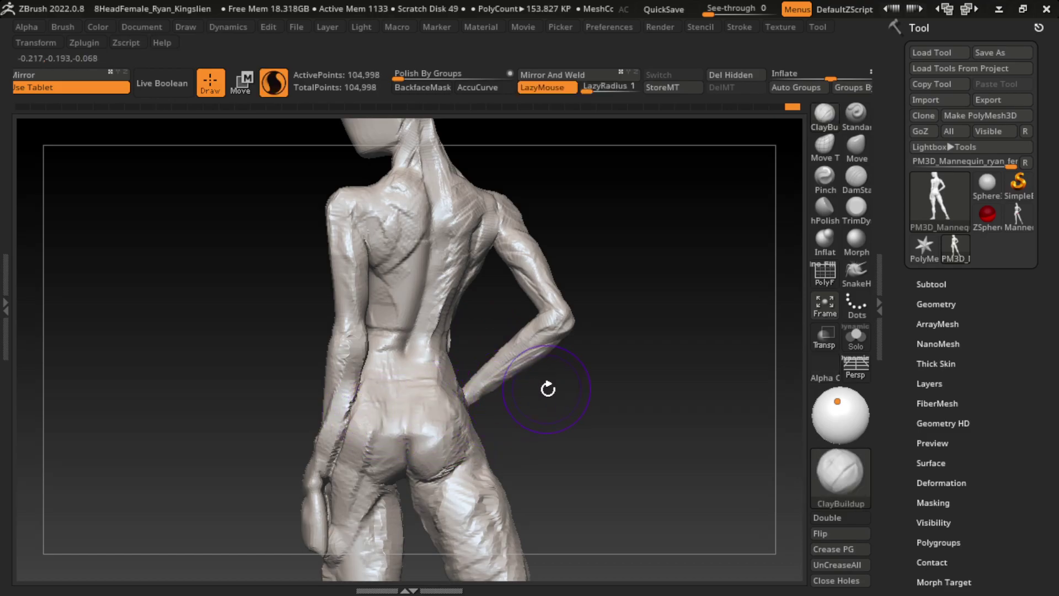
mouse_move(420, 451)
mouse_down()
mouse_move(414, 460)
mouse_move(427, 440)
mouse_up()
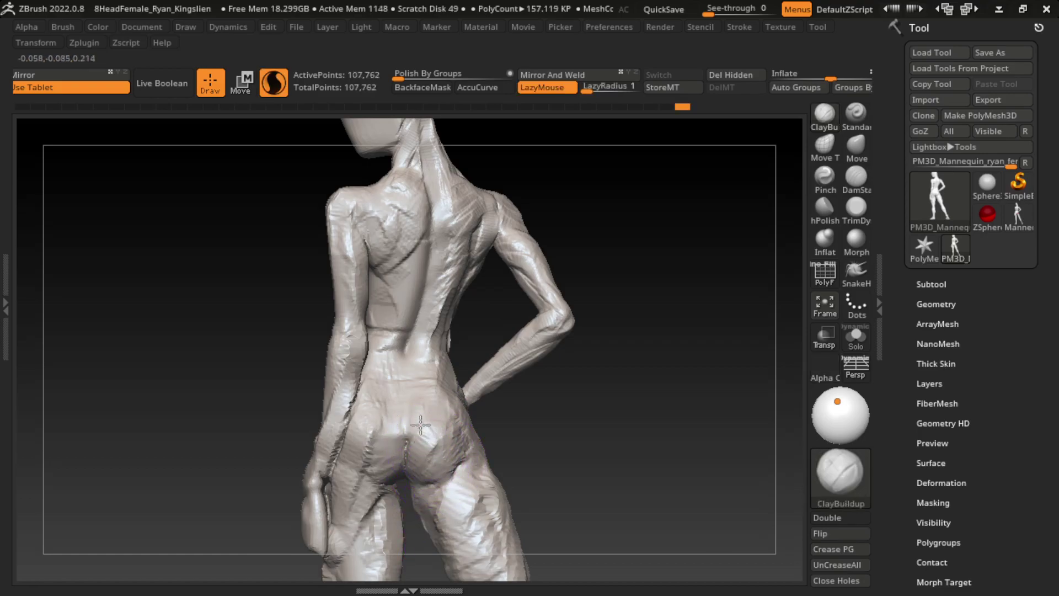
drag(437, 477, 471, 437)
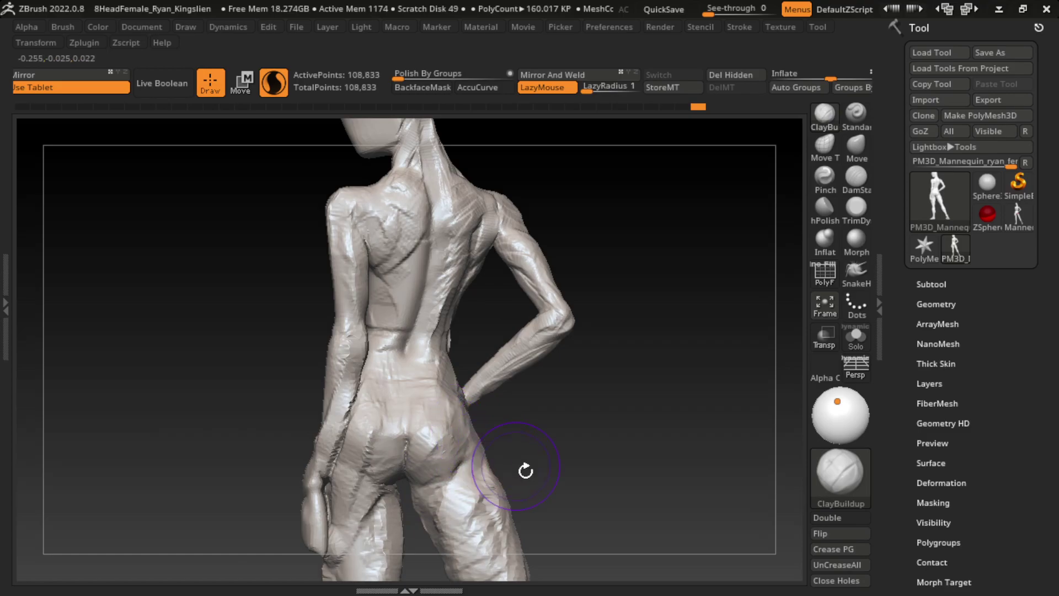
drag(526, 470, 561, 451)
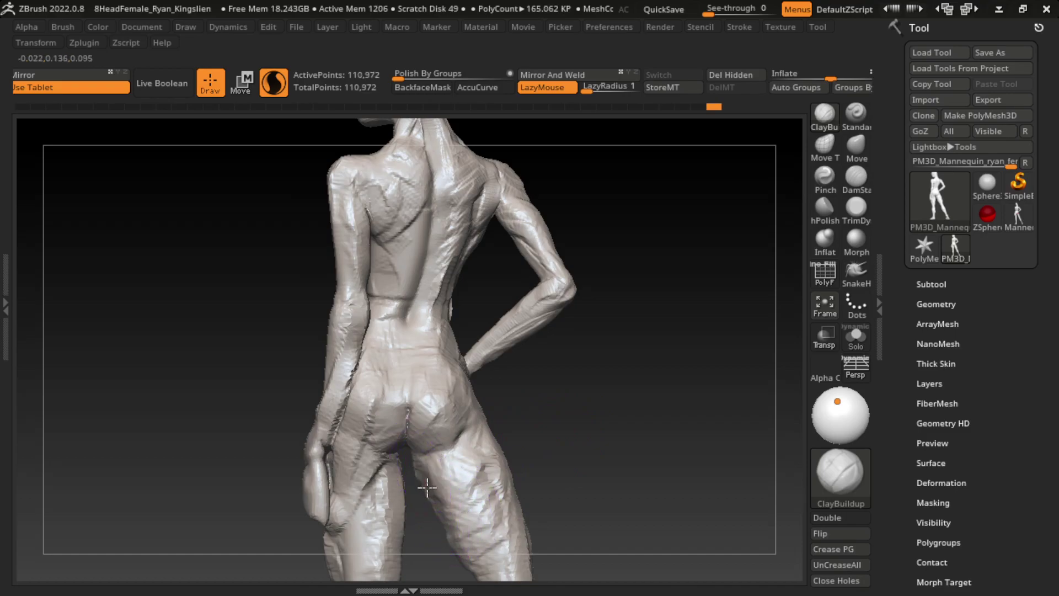
- Build ClayBuildup folds up the back of the thigh and try a calf fold, then undo it
drag(484, 520, 461, 402)
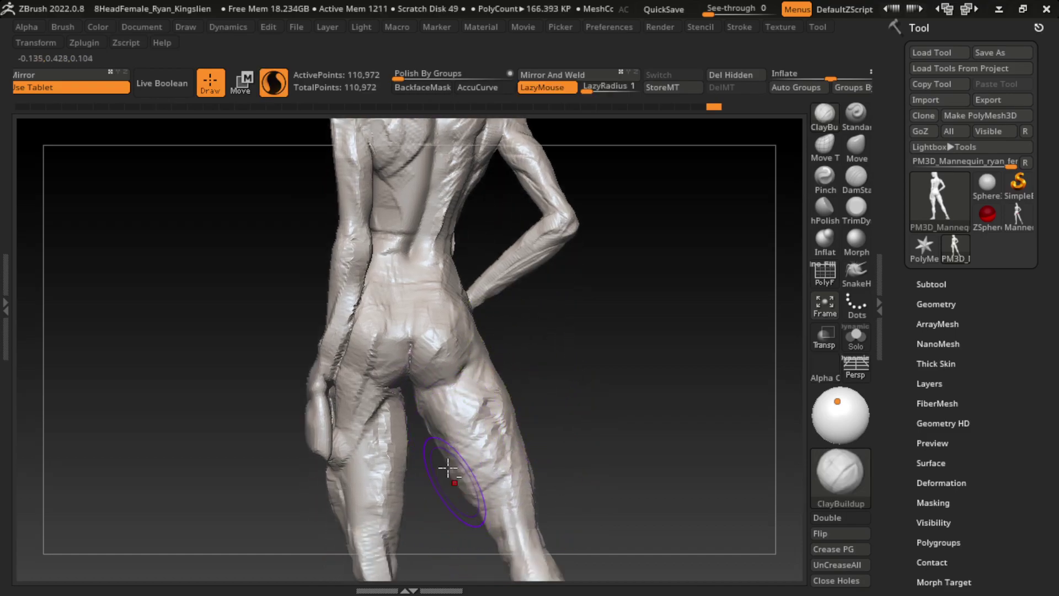
drag(451, 469, 444, 446)
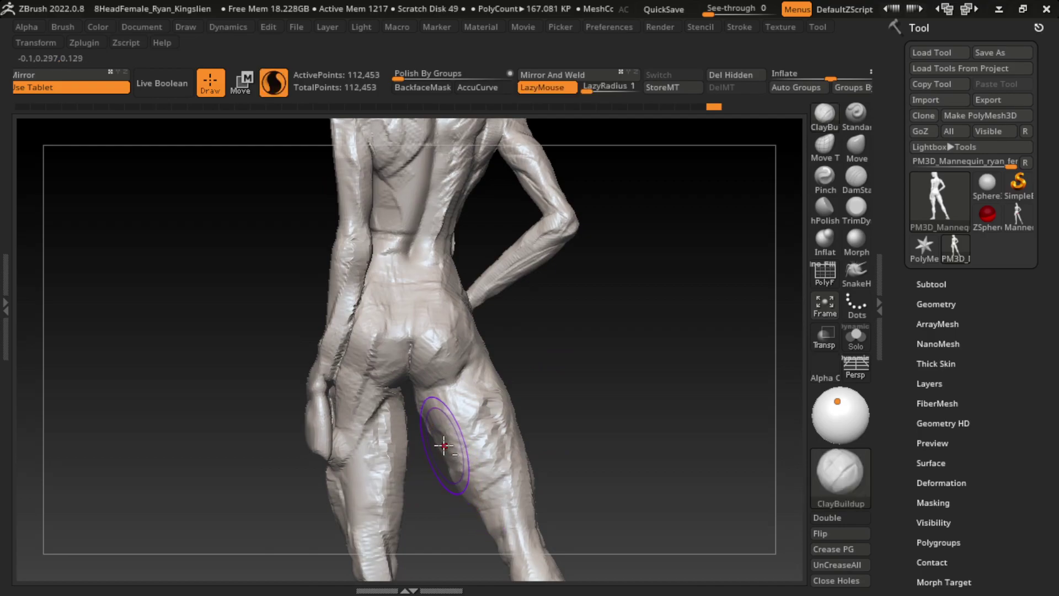
drag(489, 530, 436, 410)
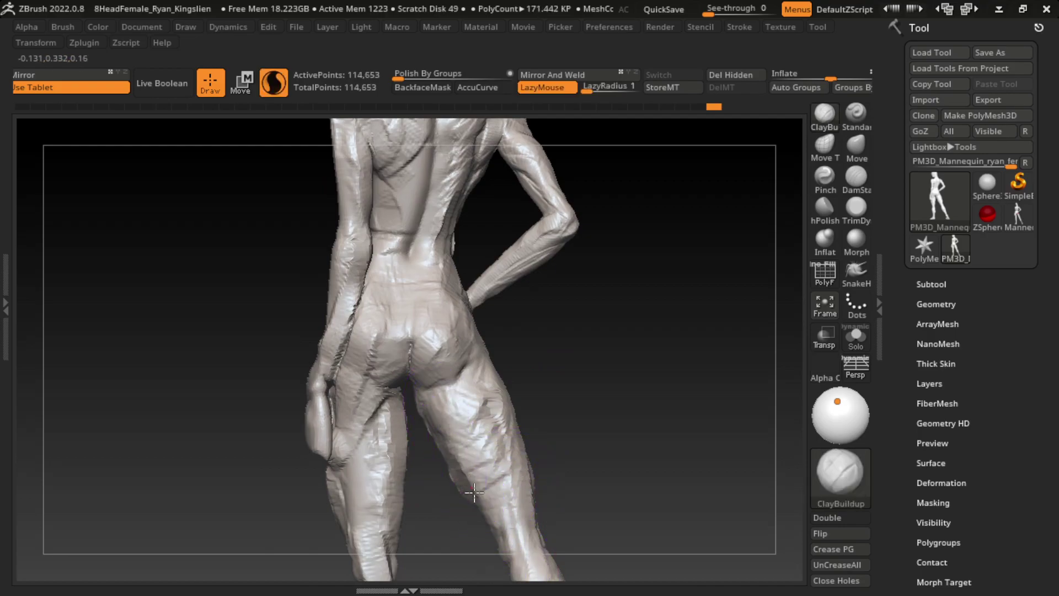
mouse_move(547, 491)
mouse_down()
mouse_move(555, 466)
mouse_move(589, 454)
mouse_up()
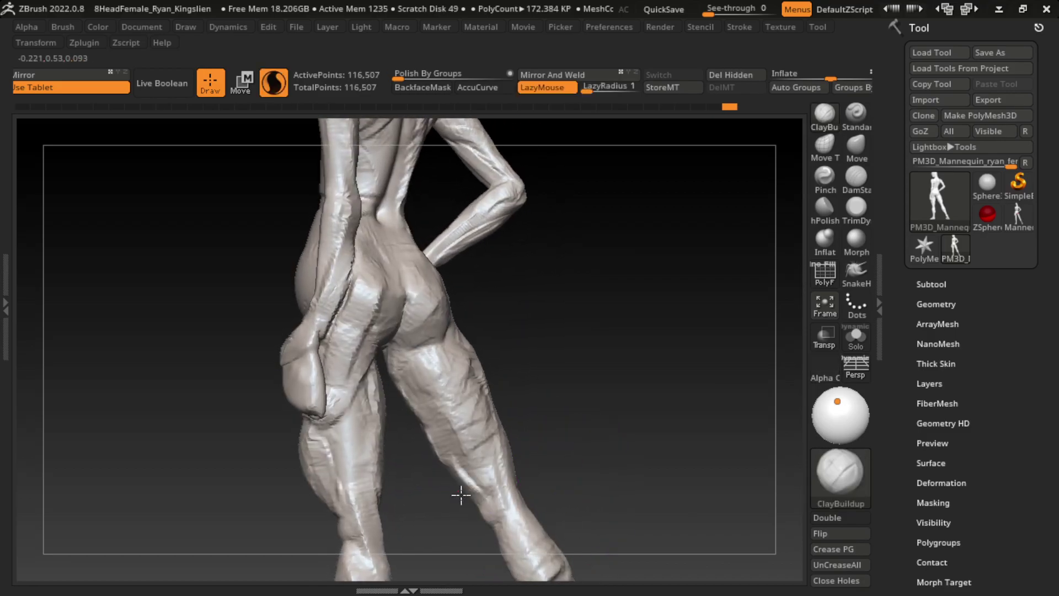
drag(461, 495, 520, 480)
mouse_move(518, 531)
mouse_down()
mouse_move(702, 428)
mouse_move(445, 474)
mouse_up()
mouse_move(434, 536)
mouse_down()
mouse_move(648, 440)
mouse_move(534, 411)
mouse_move(547, 429)
mouse_move(454, 504)
mouse_move(442, 491)
mouse_up()
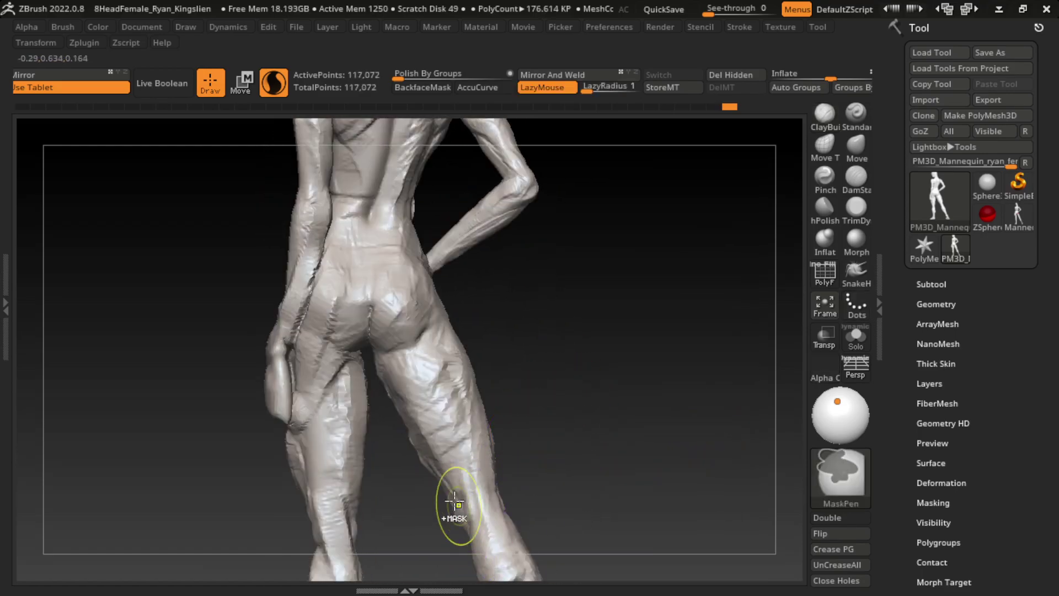
drag(465, 526, 469, 511)
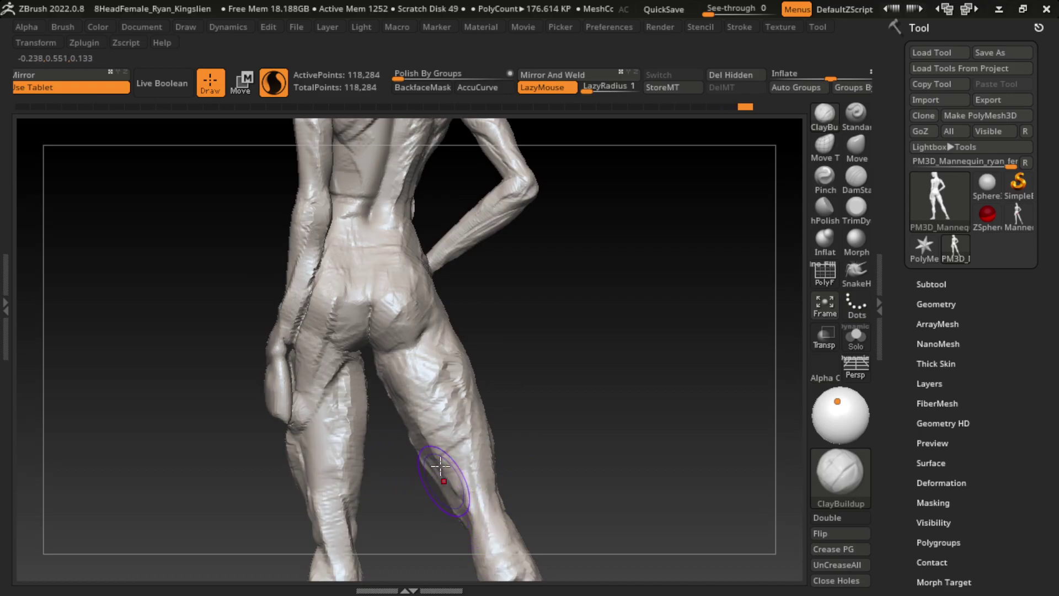
key(ctrl+z)
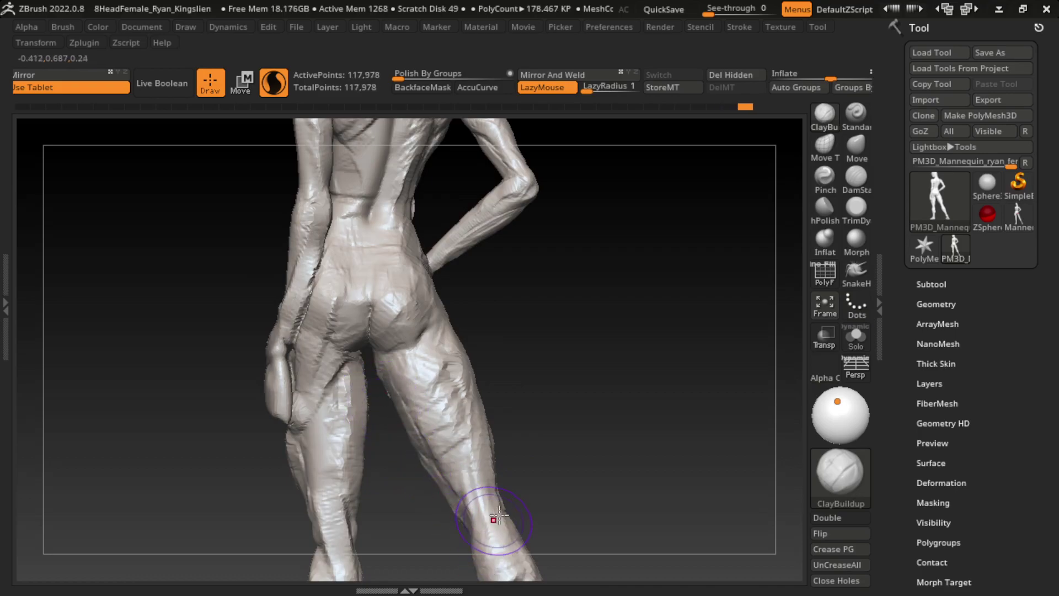
- Refine folds on the back of the thigh from side views, undoing unwanted strokes
drag(502, 402, 644, 355)
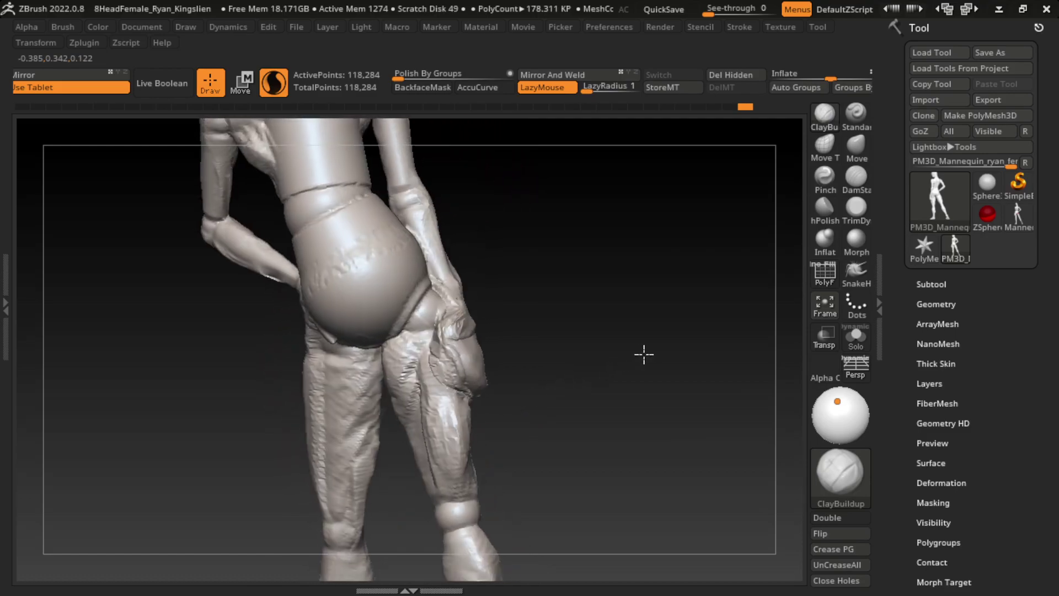
key(ctrl+z)
mouse_move(527, 367)
mouse_down()
mouse_move(403, 434)
mouse_move(430, 481)
mouse_up()
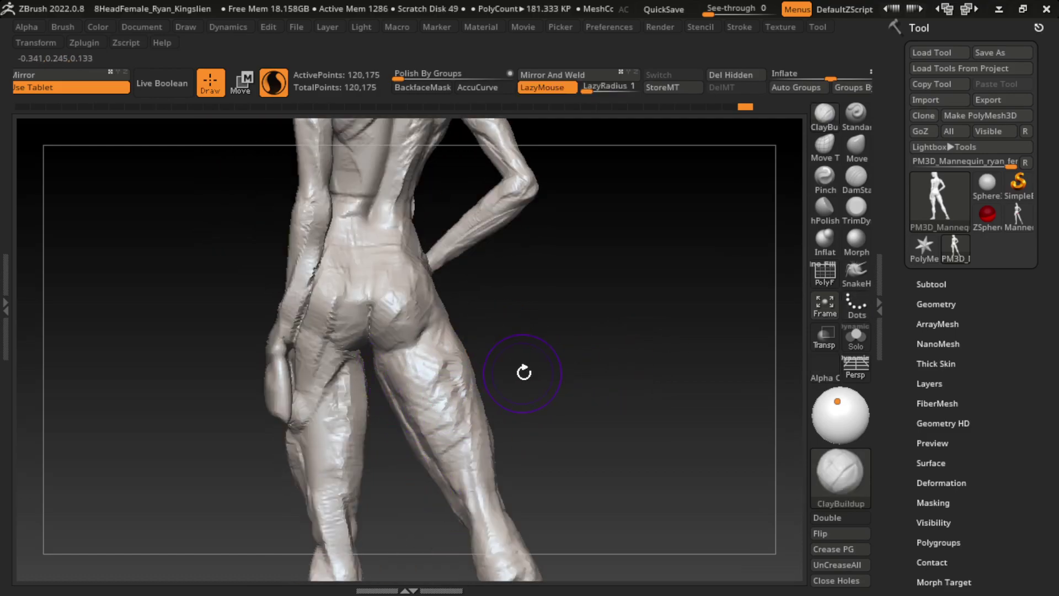
drag(524, 373, 670, 303)
drag(419, 354, 575, 320)
drag(379, 361, 420, 430)
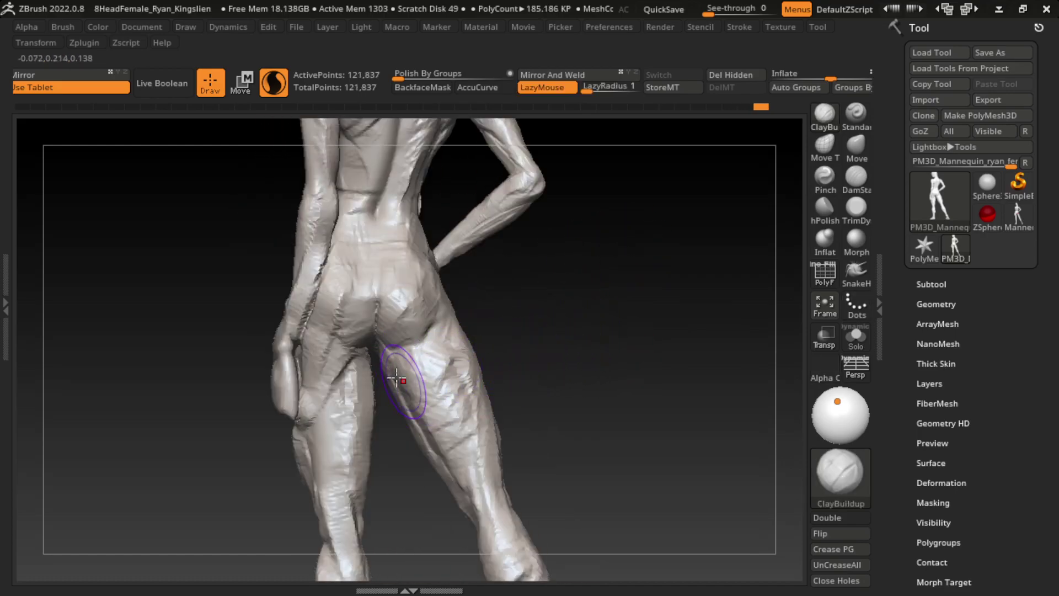
mouse_move(496, 353)
mouse_down()
mouse_move(558, 319)
mouse_move(520, 283)
mouse_up()
key(ctrl+z)
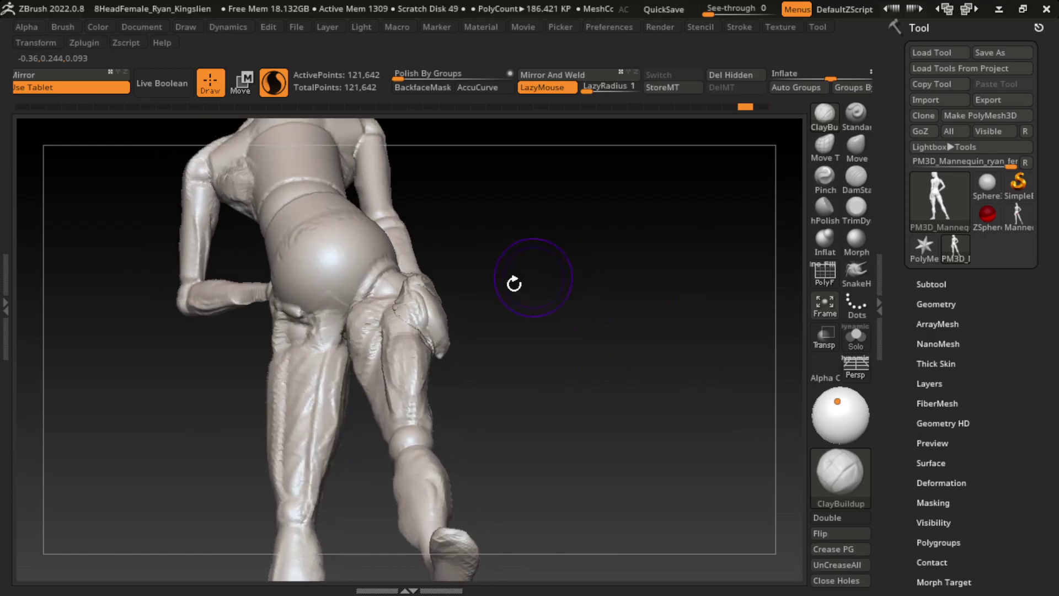
drag(342, 349, 339, 334)
mouse_move(518, 338)
mouse_down()
mouse_move(506, 243)
mouse_move(350, 341)
mouse_move(408, 309)
mouse_up()
mouse_move(525, 221)
mouse_down()
mouse_move(584, 385)
mouse_move(617, 399)
mouse_move(618, 325)
mouse_up()
- Carve a crease on the thigh with DamStandard, then return to ClayBuildup
alt+drag(505, 404, 551, 342)
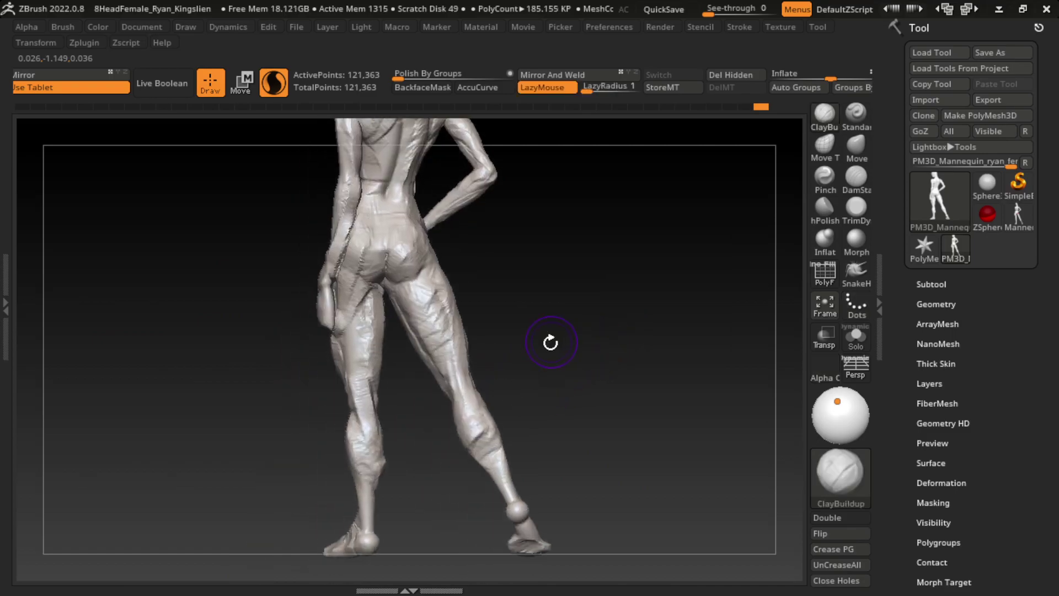
click(869, 183)
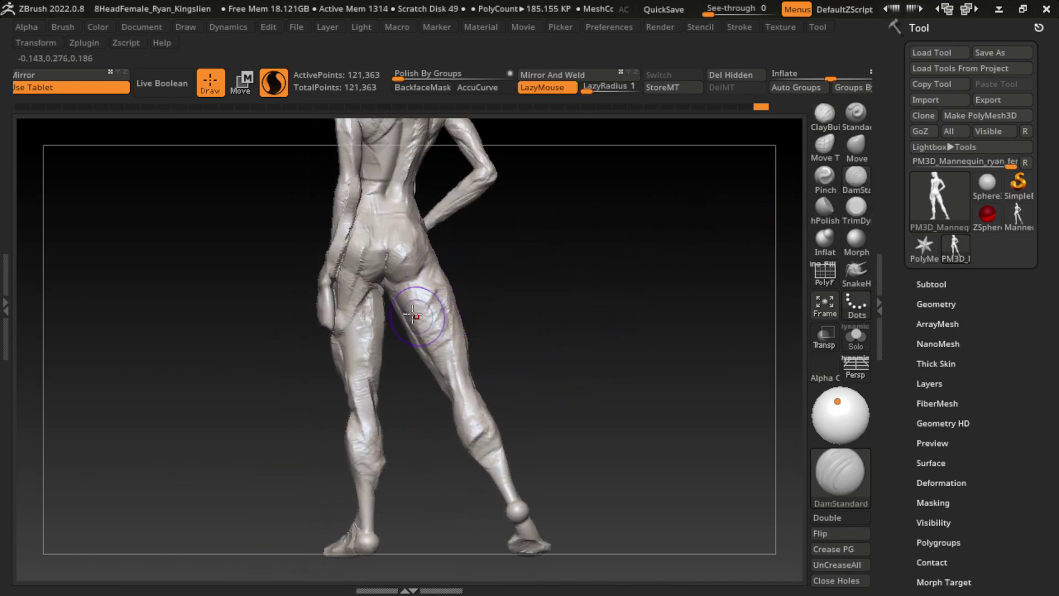
mouse_move(413, 314)
mouse_down()
mouse_move(422, 263)
mouse_move(422, 276)
mouse_up()
click(825, 145)
key(b)
key(c)
key(b)
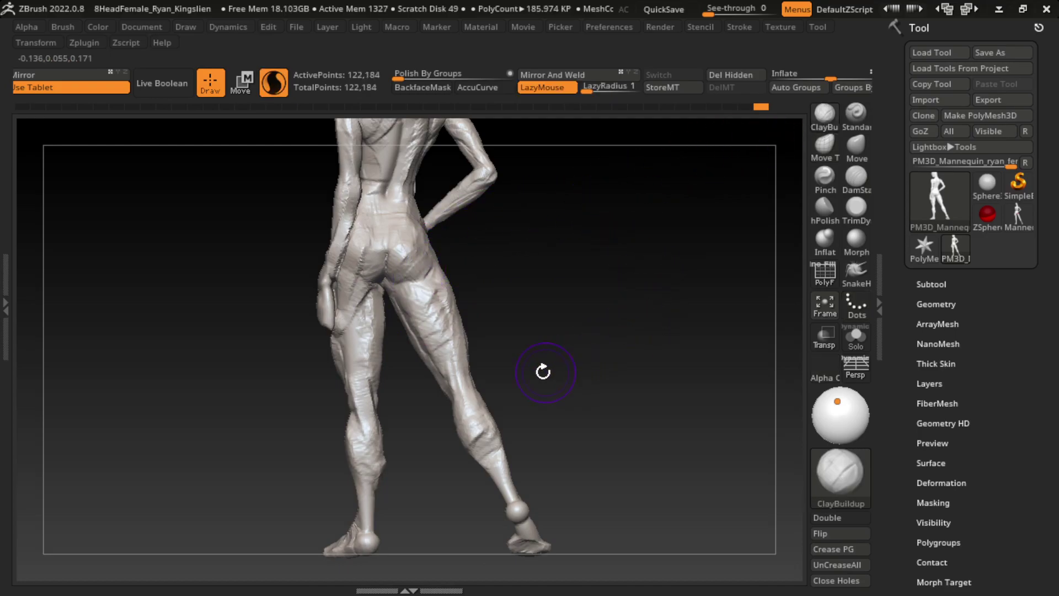
- Carve more creases into the back of the thigh, then build calf folds with both feet visible
drag(515, 351, 620, 331)
click(856, 176)
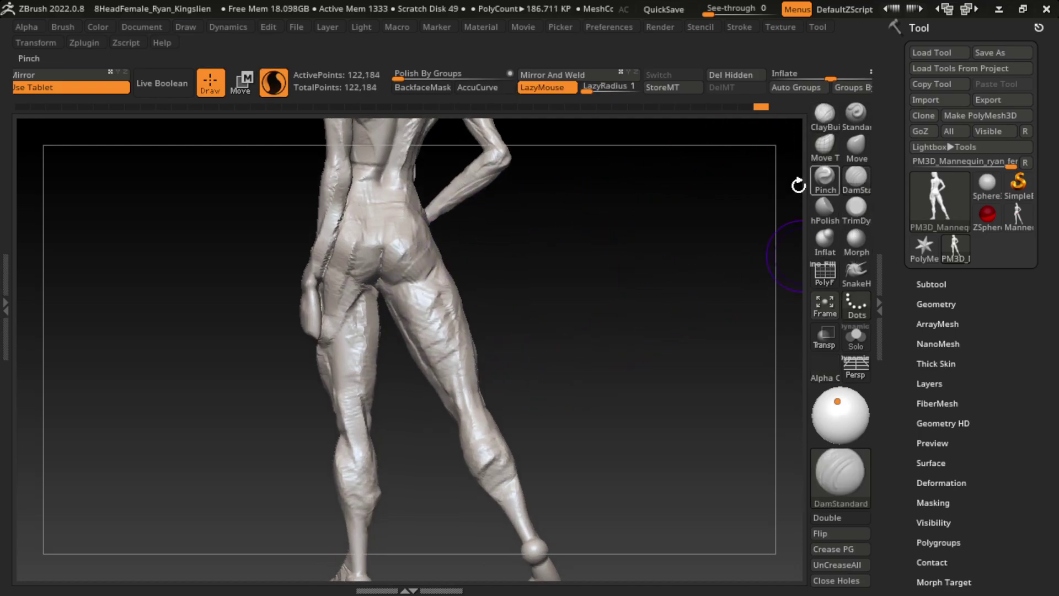
mouse_move(463, 309)
mouse_down()
mouse_move(458, 380)
mouse_move(496, 417)
mouse_up()
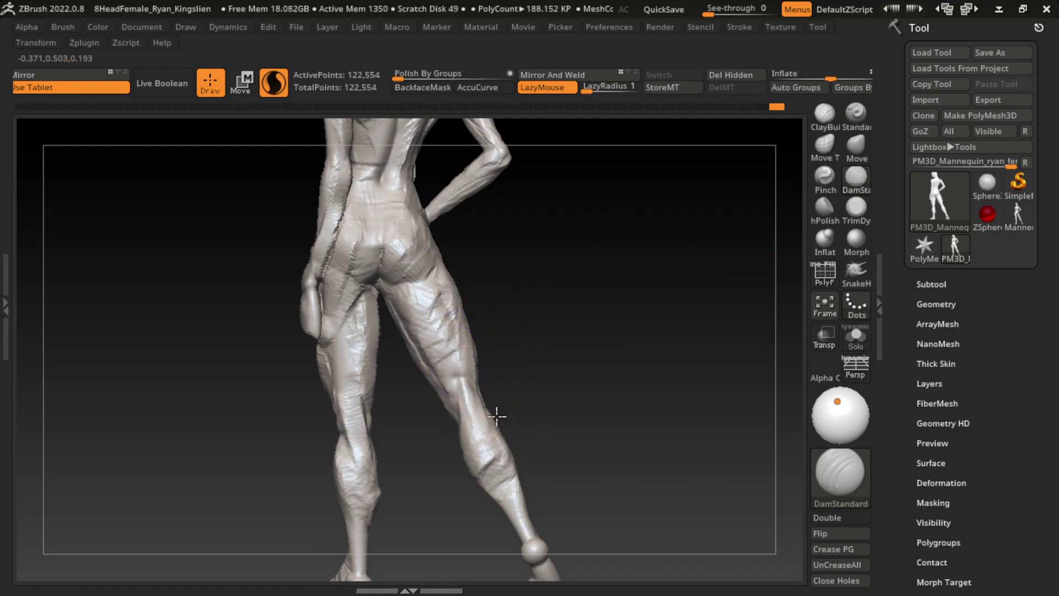
click(826, 128)
drag(607, 359, 540, 364)
drag(494, 431, 609, 373)
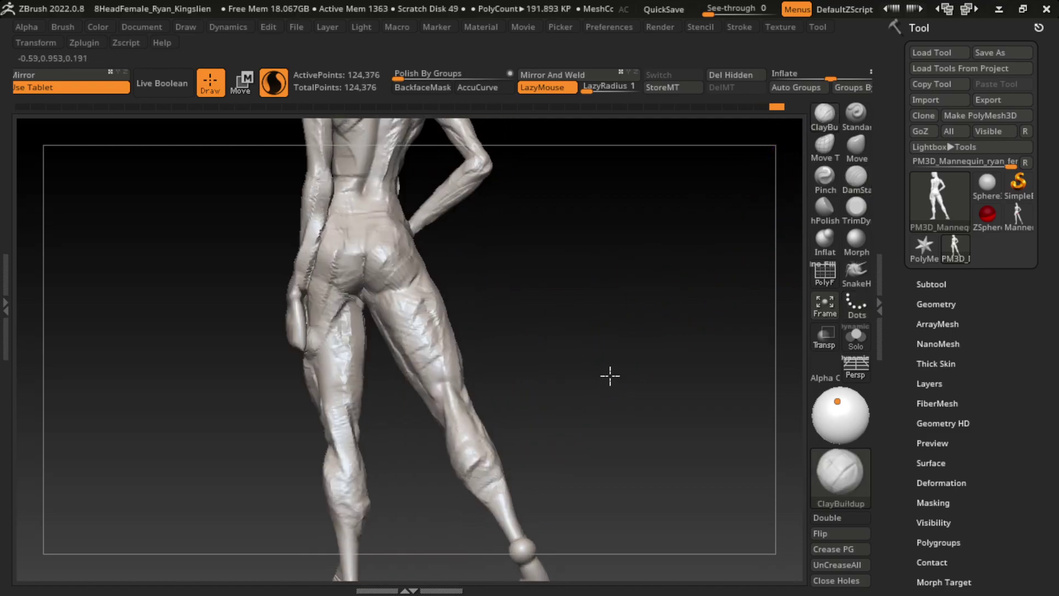
drag(515, 524, 563, 325)
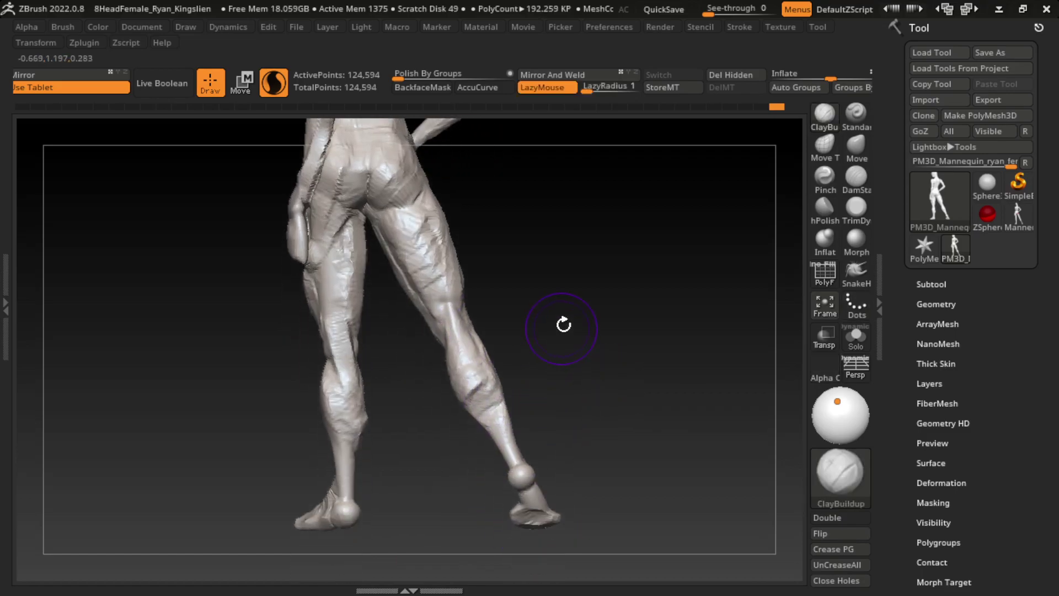
mouse_move(504, 429)
mouse_down()
mouse_move(457, 401)
mouse_move(496, 414)
mouse_move(474, 418)
mouse_move(550, 486)
mouse_up()
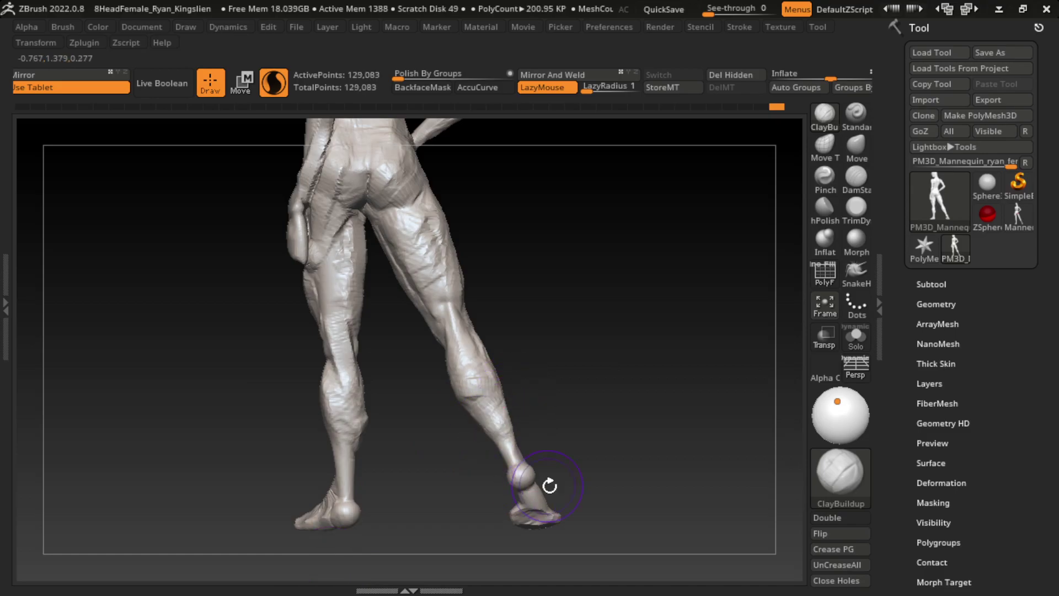
- Build up clay at the ankle, undo it, and smooth the heel and foot surface
drag(610, 436, 486, 452)
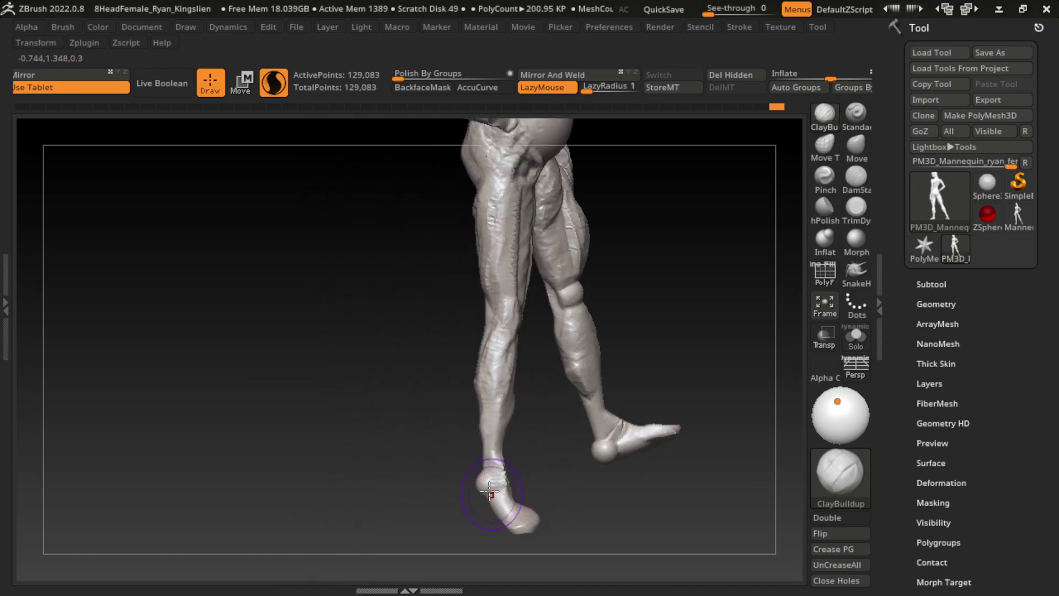
drag(428, 537, 591, 548)
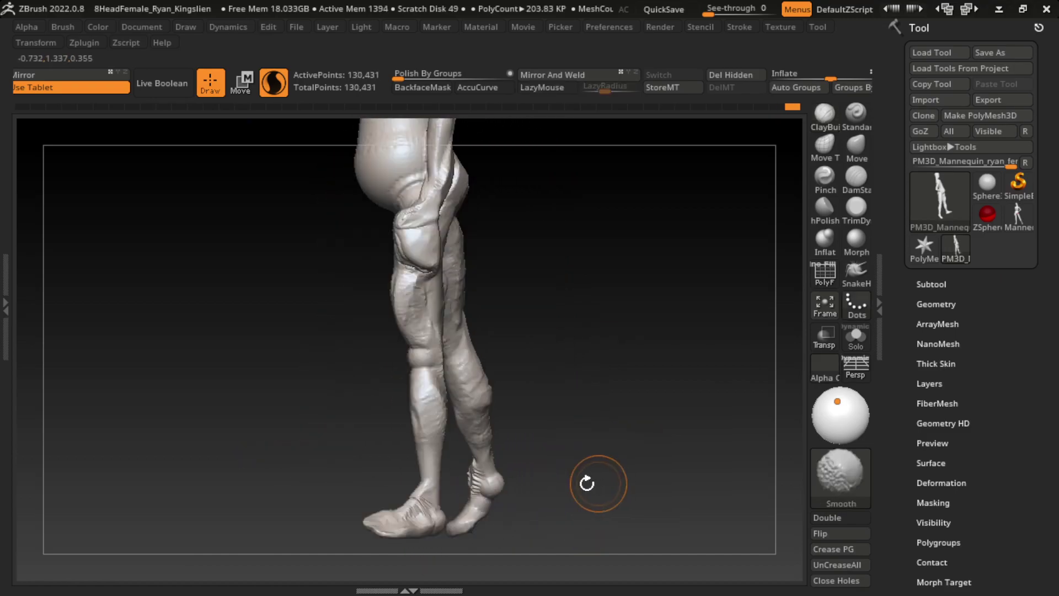
drag(475, 464, 483, 502)
drag(547, 389, 596, 387)
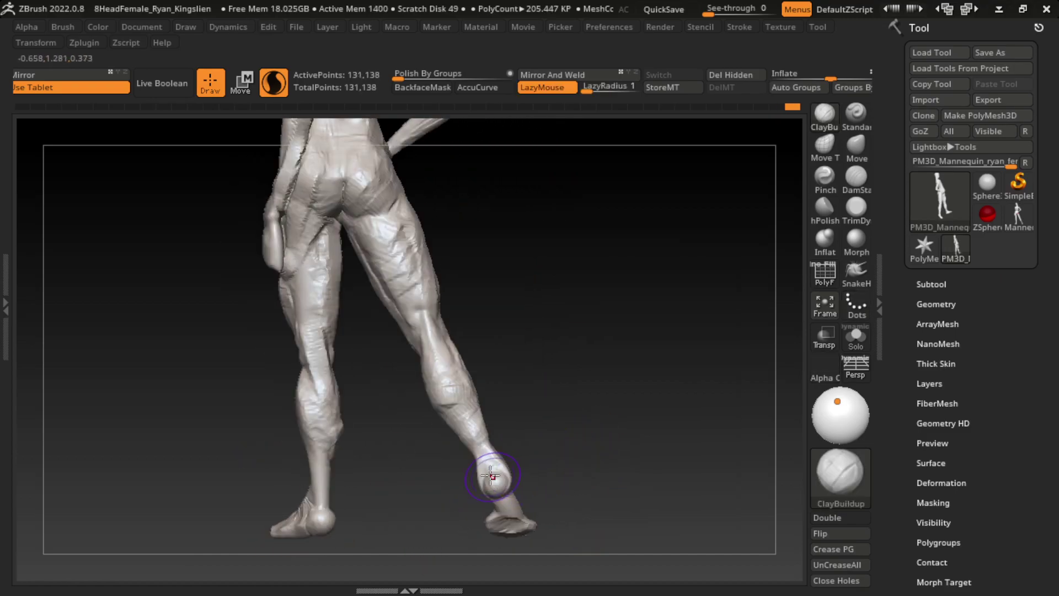
key(ctrl+z)
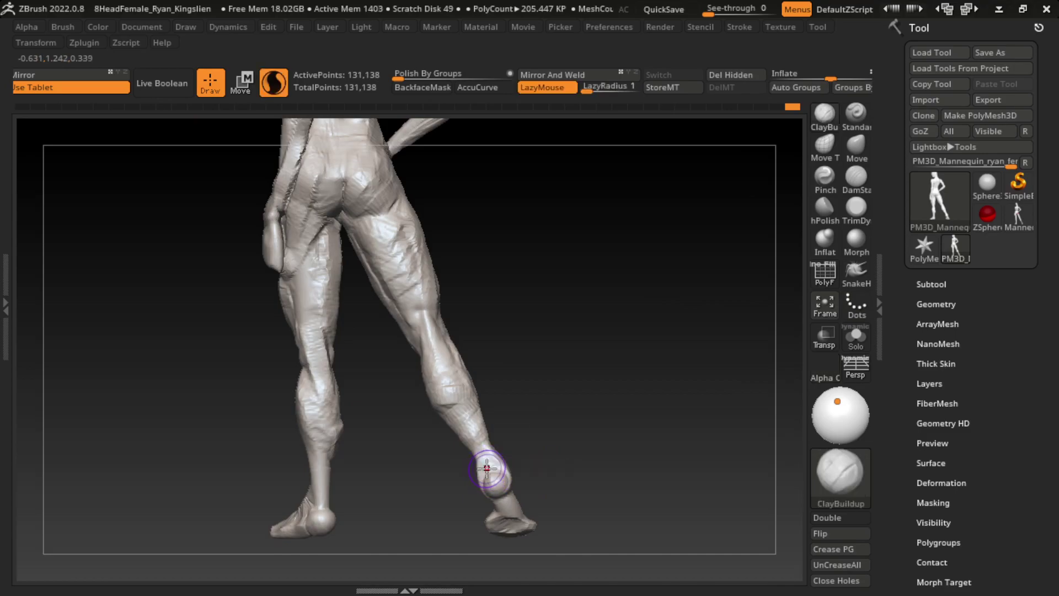
mouse_move(488, 463)
shift+mouse_down()
mouse_move(506, 492)
mouse_move(523, 448)
mouse_move(517, 533)
mouse_move(519, 521)
shift+mouse_up()
mouse_move(593, 503)
mouse_down()
mouse_move(507, 486)
mouse_move(575, 516)
mouse_move(530, 521)
mouse_up()
mouse_move(510, 528)
shift+mouse_down()
mouse_move(518, 532)
mouse_move(500, 521)
shift+mouse_up()
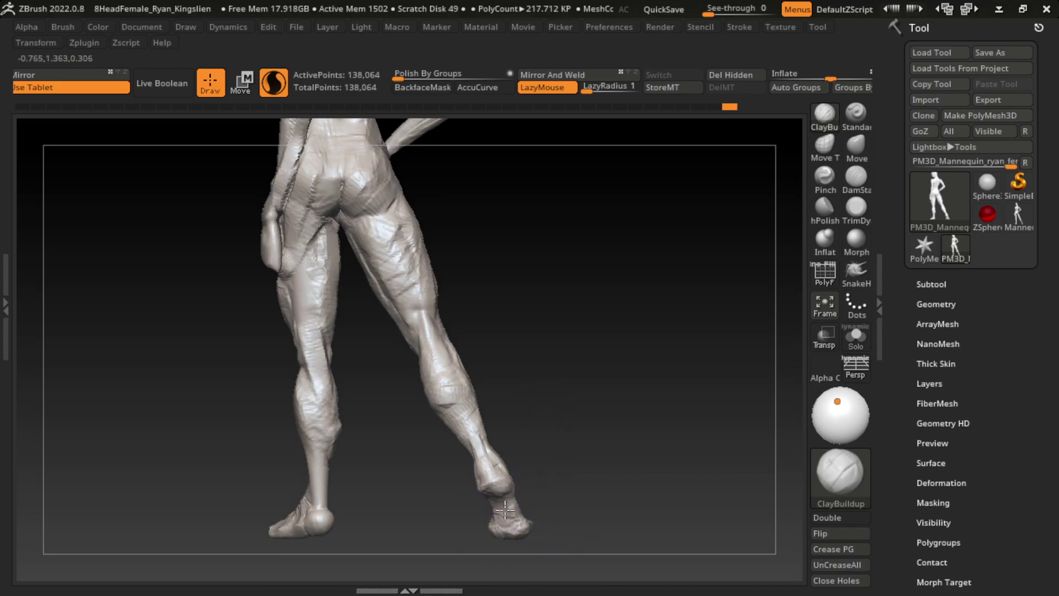
- Turn to a rear view of the legs and select the Move brush with adjusted size
mouse_move(565, 503)
mouse_down()
mouse_move(643, 506)
mouse_move(627, 505)
mouse_up()
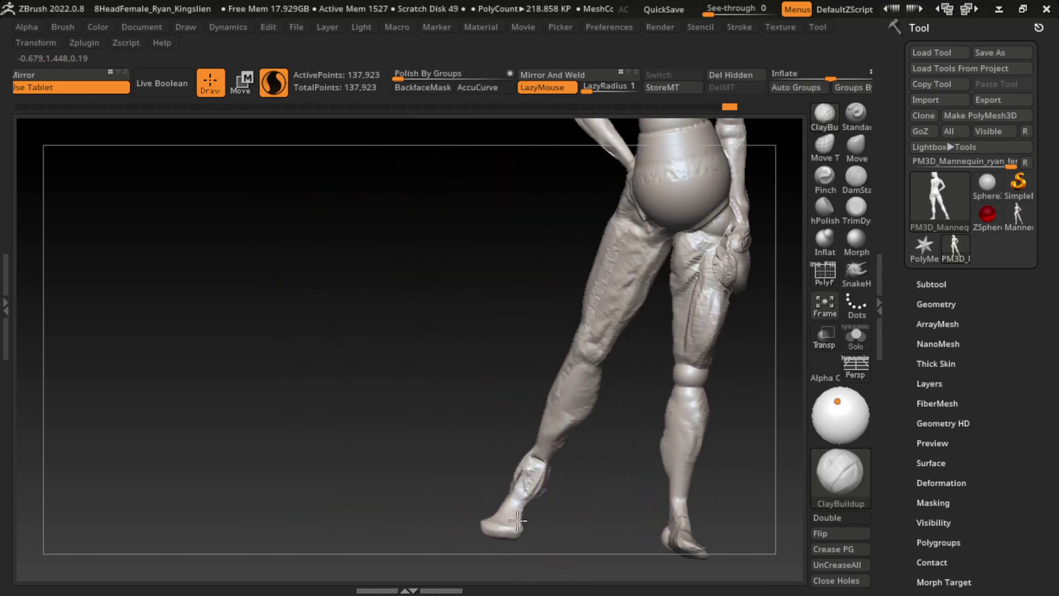
mouse_move(546, 525)
mouse_down()
mouse_move(629, 524)
mouse_move(620, 490)
mouse_move(587, 488)
mouse_up()
key(s)
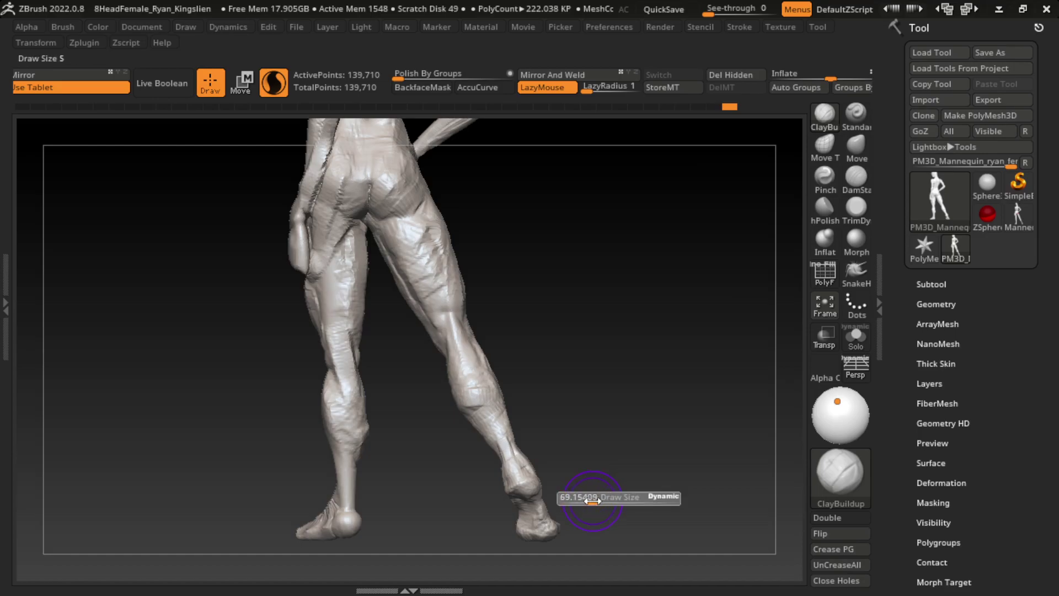
key(b)
key(m)
key(v)
key(s)
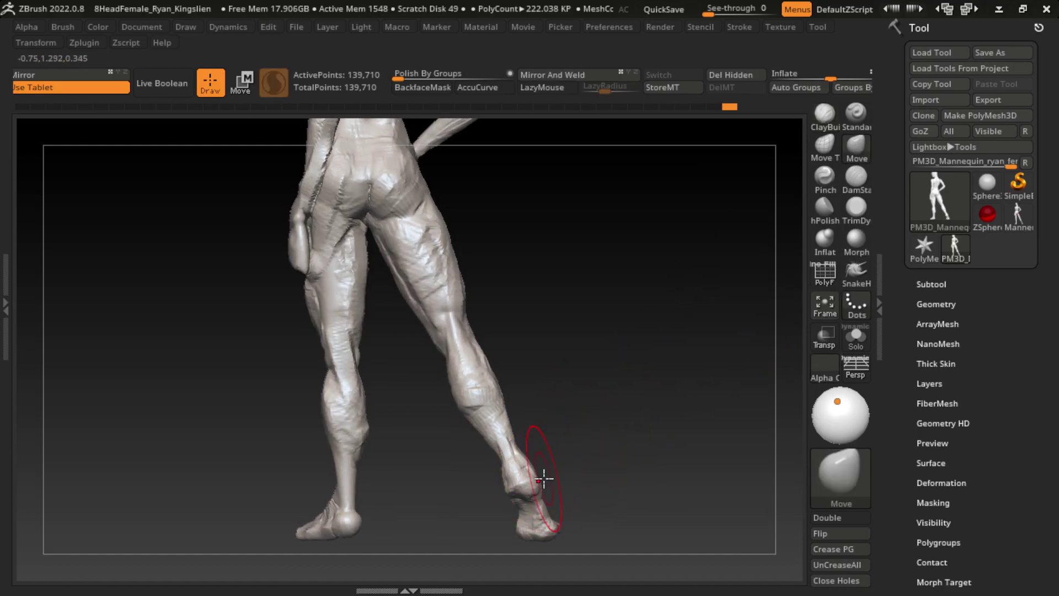
- Return to ClayBuildup with LazyMouse, resize the brush, and sculpt folds over the hip and back thigh
key(b)
key(c)
key(b)
key(l)
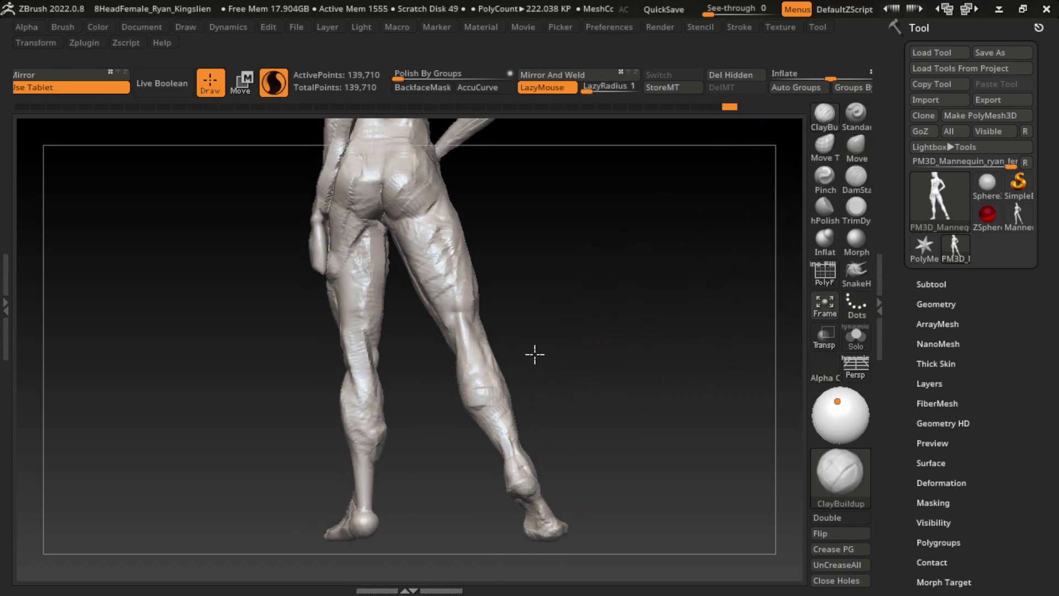
key(s)
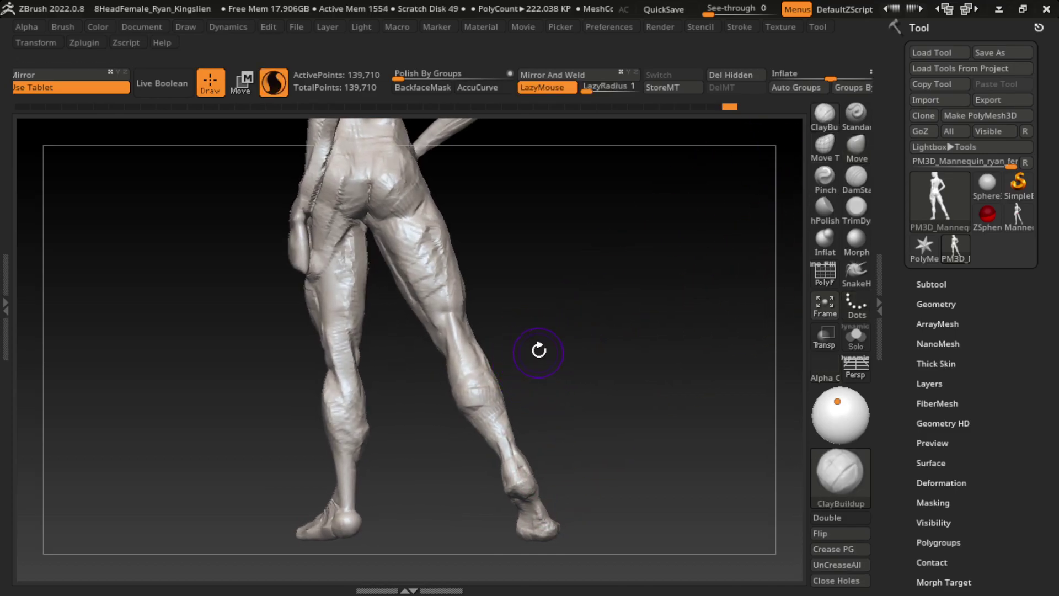
key(s)
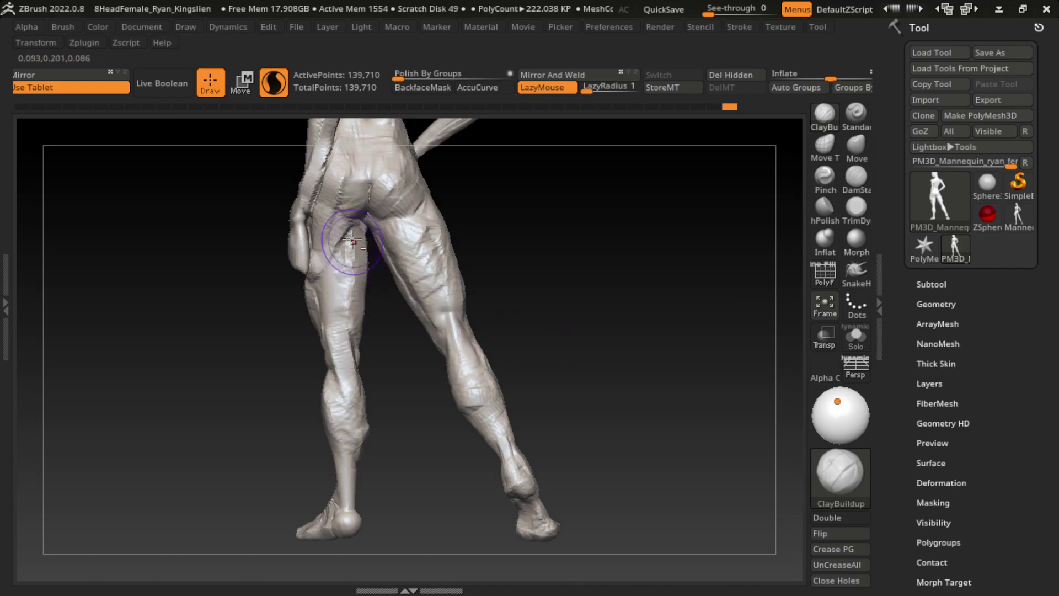
mouse_move(358, 214)
mouse_down()
mouse_move(353, 269)
mouse_move(395, 330)
mouse_move(358, 309)
mouse_move(364, 353)
mouse_move(655, 290)
mouse_up()
- Add folds along the back of the left thigh and buttock crease, then smooth and re-sculpt the buttock
drag(378, 237, 384, 271)
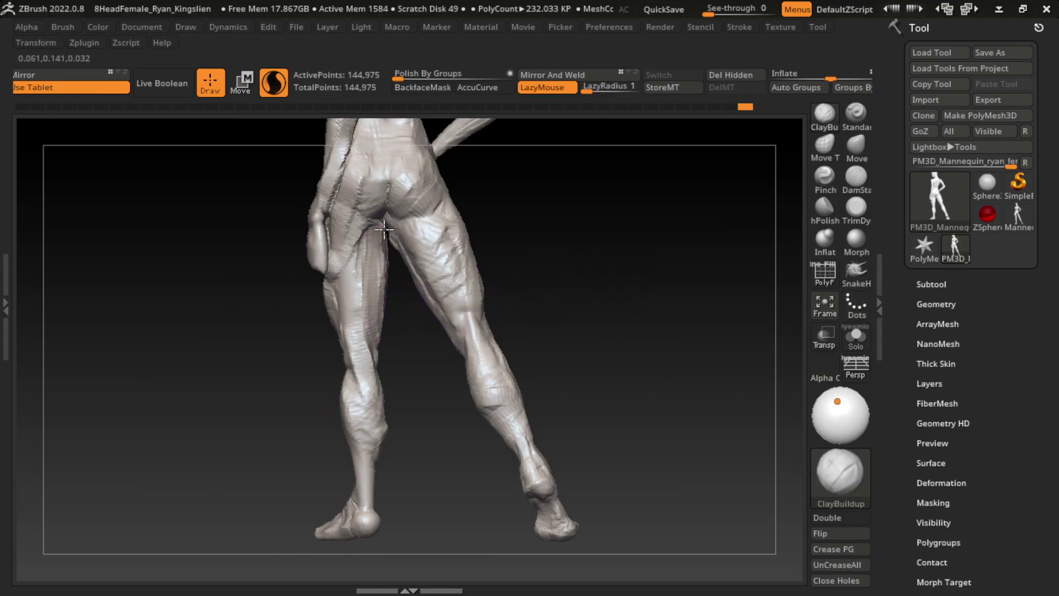
drag(381, 226, 389, 323)
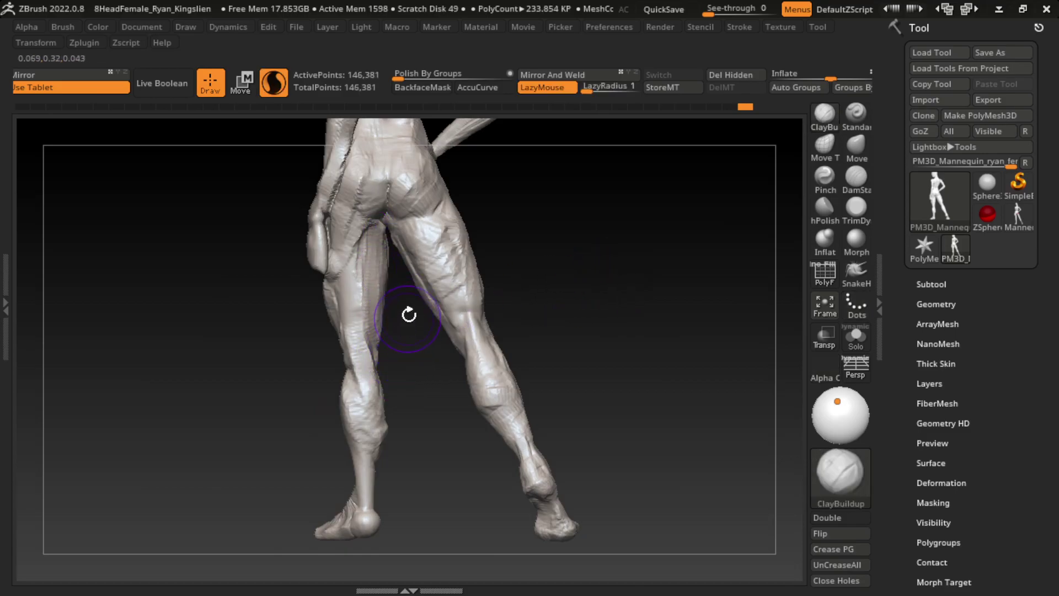
drag(384, 276, 367, 348)
drag(355, 225, 411, 212)
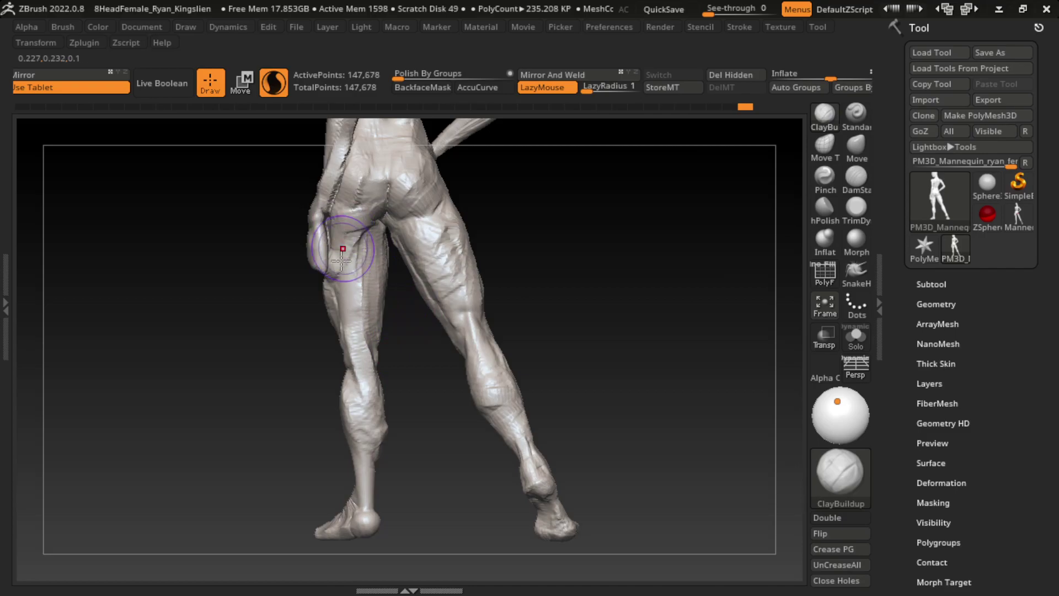
mouse_move(343, 249)
mouse_down()
mouse_move(355, 201)
mouse_move(320, 236)
mouse_move(355, 224)
mouse_move(344, 242)
mouse_move(359, 215)
mouse_move(338, 222)
mouse_up()
mouse_move(366, 188)
mouse_down()
mouse_move(354, 204)
mouse_move(377, 193)
mouse_up()
- Build up and smooth clay on the left buttock and lower back
drag(492, 219, 576, 346)
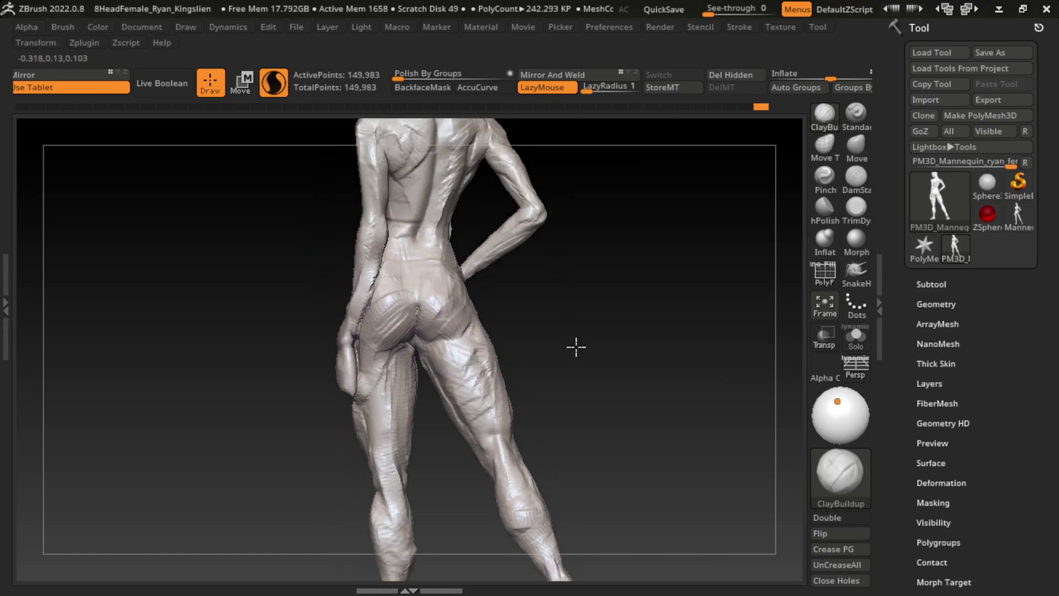
mouse_move(379, 326)
mouse_down()
mouse_move(395, 281)
mouse_move(439, 380)
mouse_up()
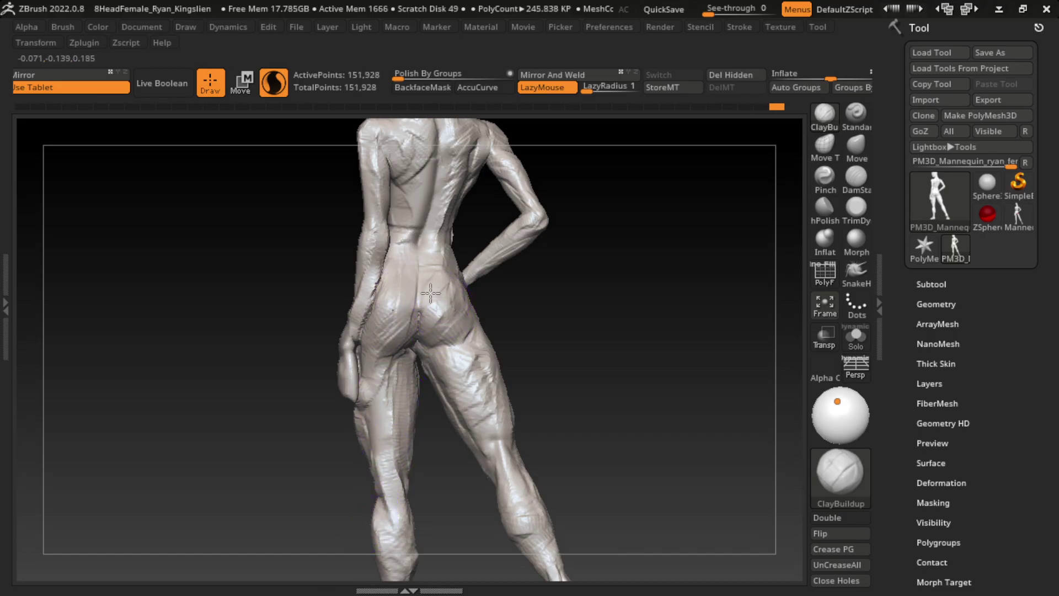
drag(442, 264, 414, 337)
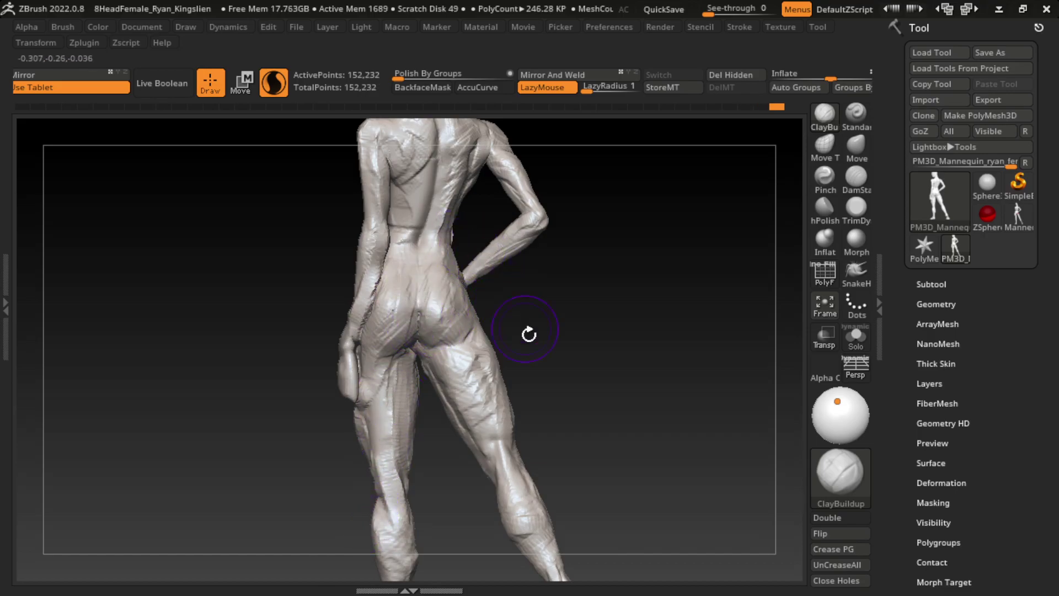
mouse_move(528, 334)
mouse_down()
mouse_move(582, 312)
mouse_move(544, 314)
mouse_up()
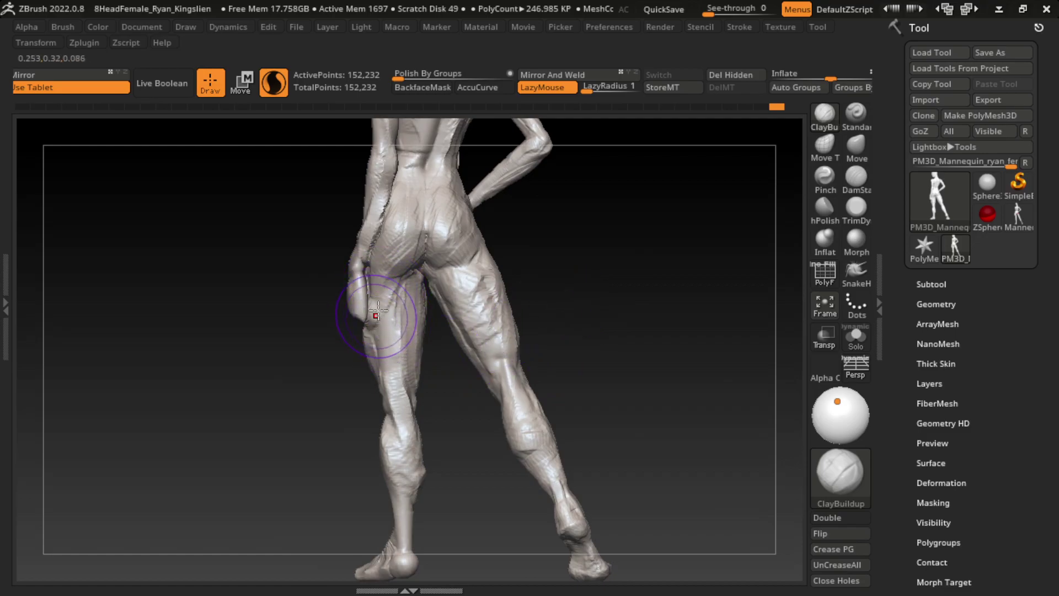
- Carry clay folds from the left hip down the thigh, shrinking the brush for below the knee
mouse_move(375, 316)
mouse_down()
mouse_move(387, 290)
mouse_move(379, 334)
mouse_move(396, 386)
mouse_up()
mouse_move(398, 332)
mouse_down()
mouse_move(402, 282)
mouse_move(414, 425)
mouse_up()
mouse_move(400, 376)
mouse_down()
mouse_move(397, 458)
mouse_move(411, 427)
mouse_move(411, 485)
mouse_up()
key(s)
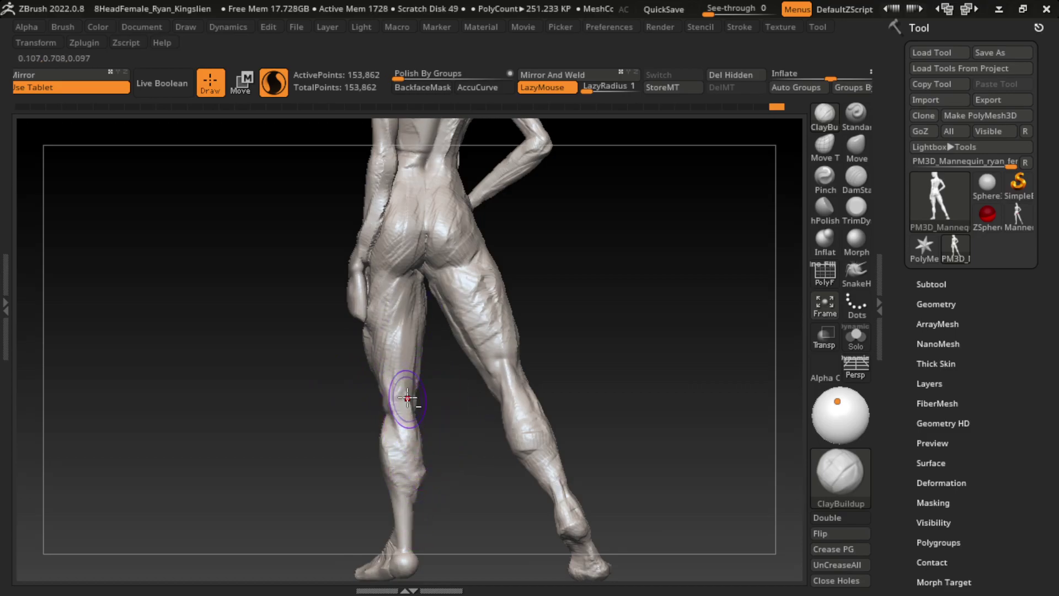
drag(408, 398, 422, 461)
mouse_move(409, 397)
mouse_down()
mouse_move(424, 469)
mouse_move(415, 497)
mouse_up()
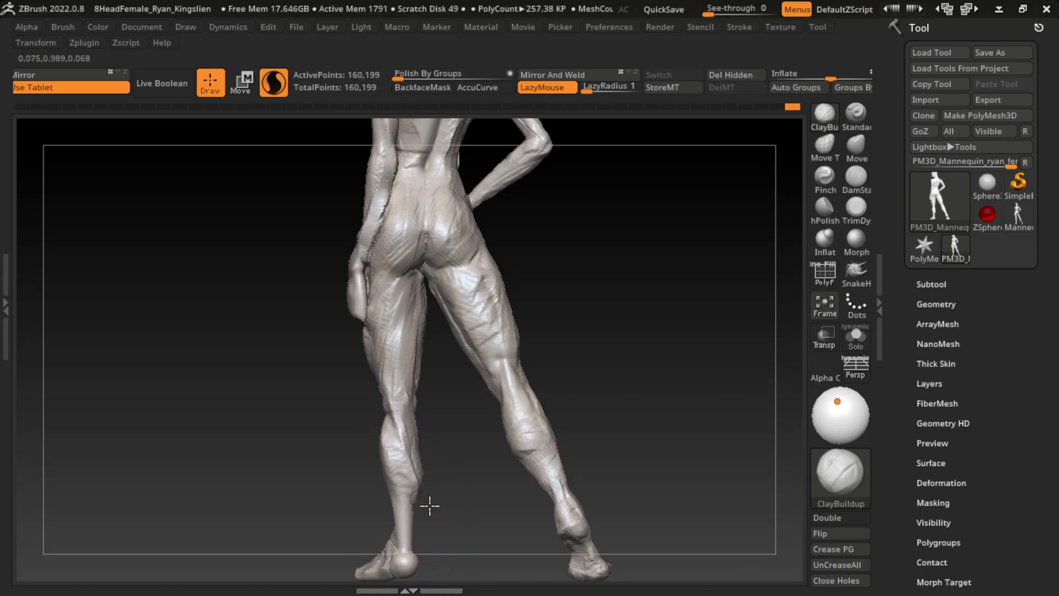
- Add folds on the left calf and ankle, smoothing the ankle area
mouse_move(430, 505)
mouse_down()
mouse_move(497, 454)
mouse_move(445, 480)
mouse_up()
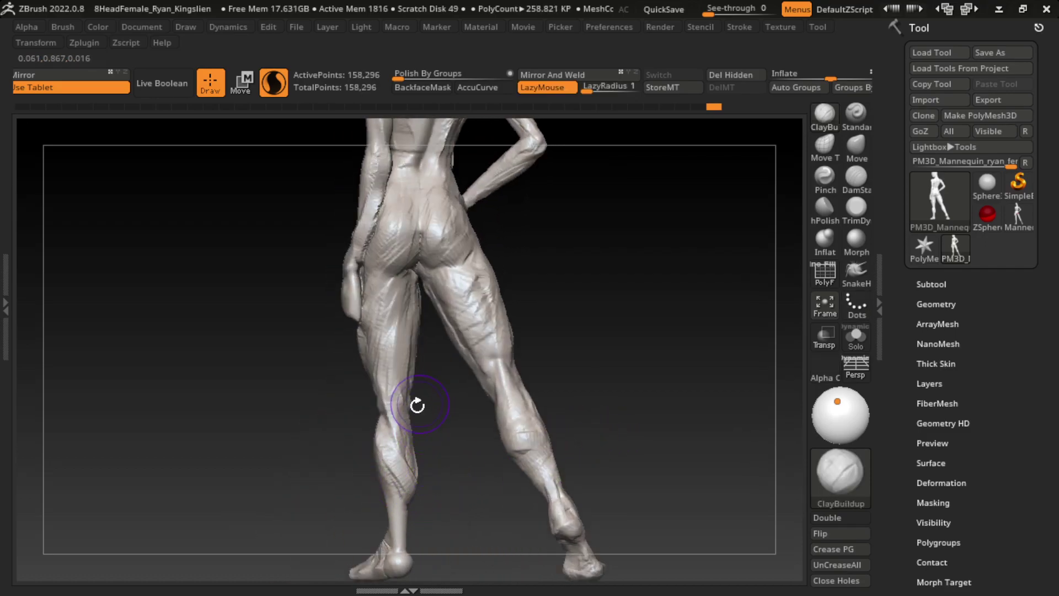
mouse_move(416, 406)
mouse_down()
mouse_move(372, 433)
mouse_move(373, 423)
mouse_up()
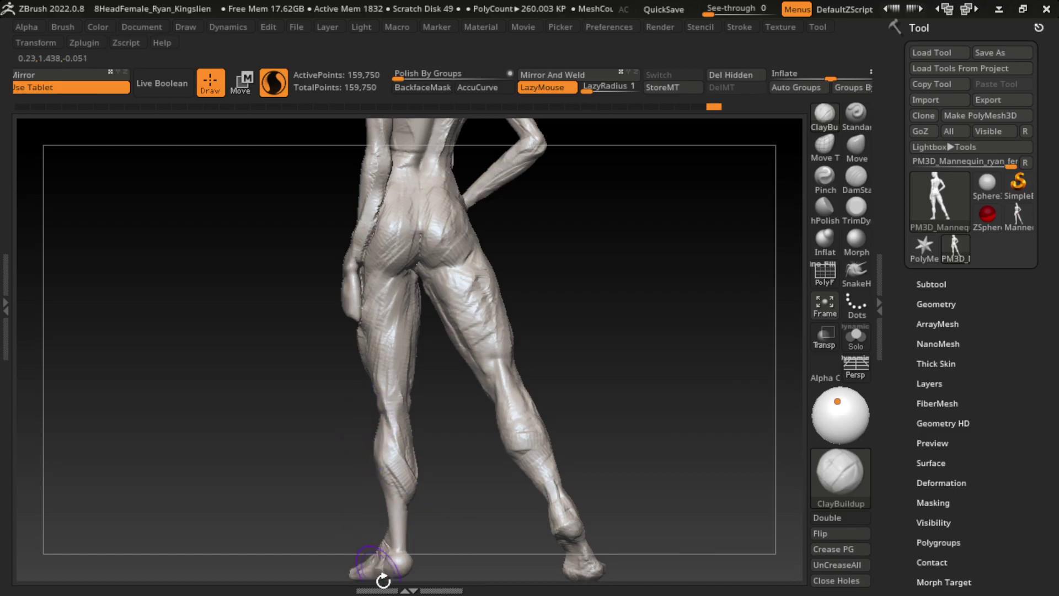
drag(374, 529, 379, 433)
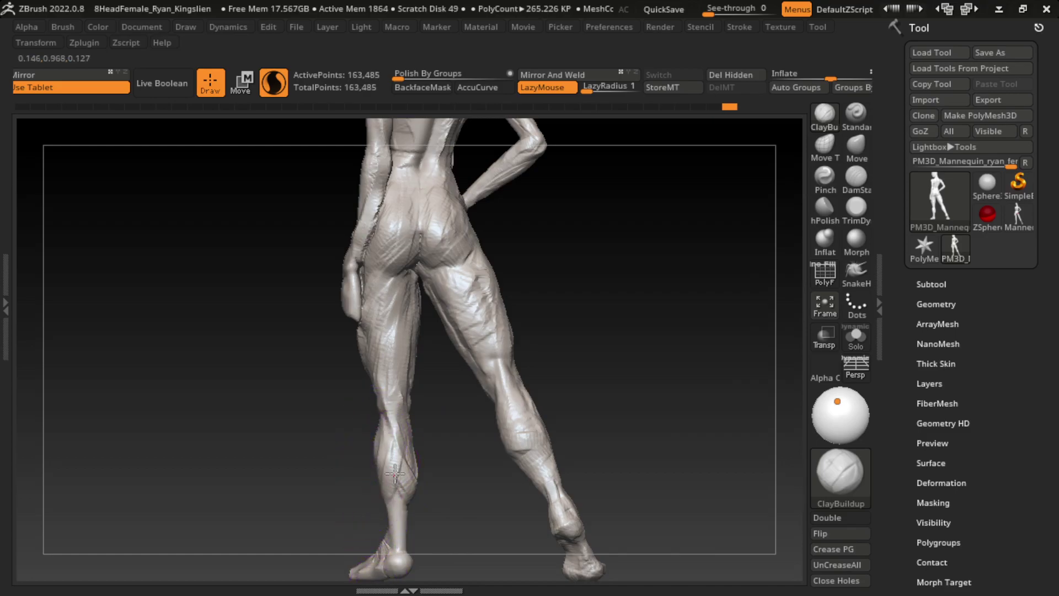
shift+drag(400, 519, 421, 538)
mouse_move(391, 500)
mouse_down()
mouse_move(400, 551)
mouse_move(409, 508)
mouse_move(425, 509)
mouse_up()
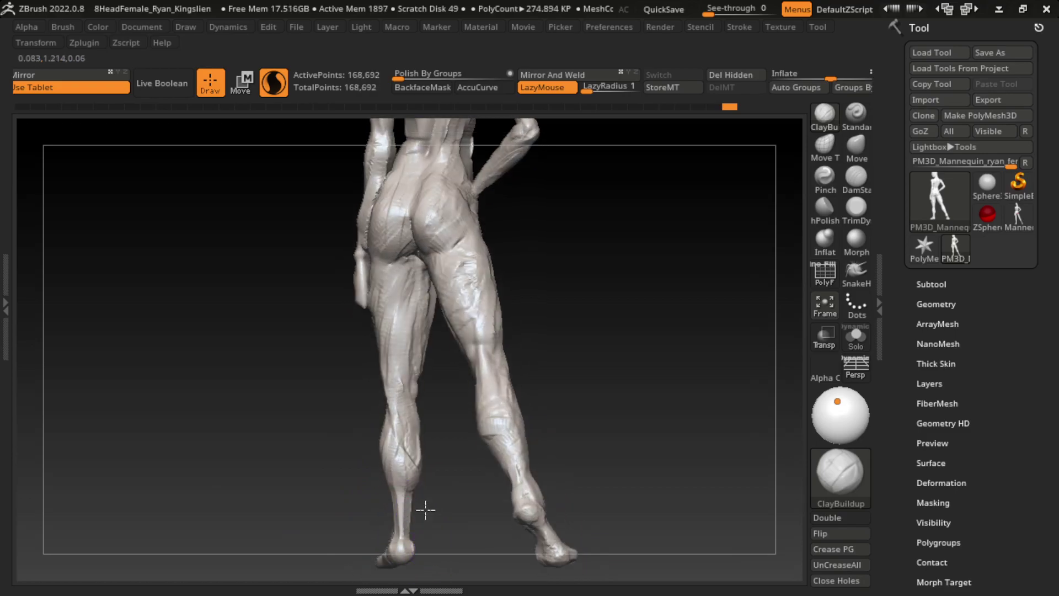
mouse_move(426, 557)
mouse_down()
mouse_move(419, 513)
mouse_move(480, 539)
mouse_move(449, 541)
mouse_move(453, 523)
mouse_move(426, 528)
mouse_move(431, 558)
mouse_up()
key(s)
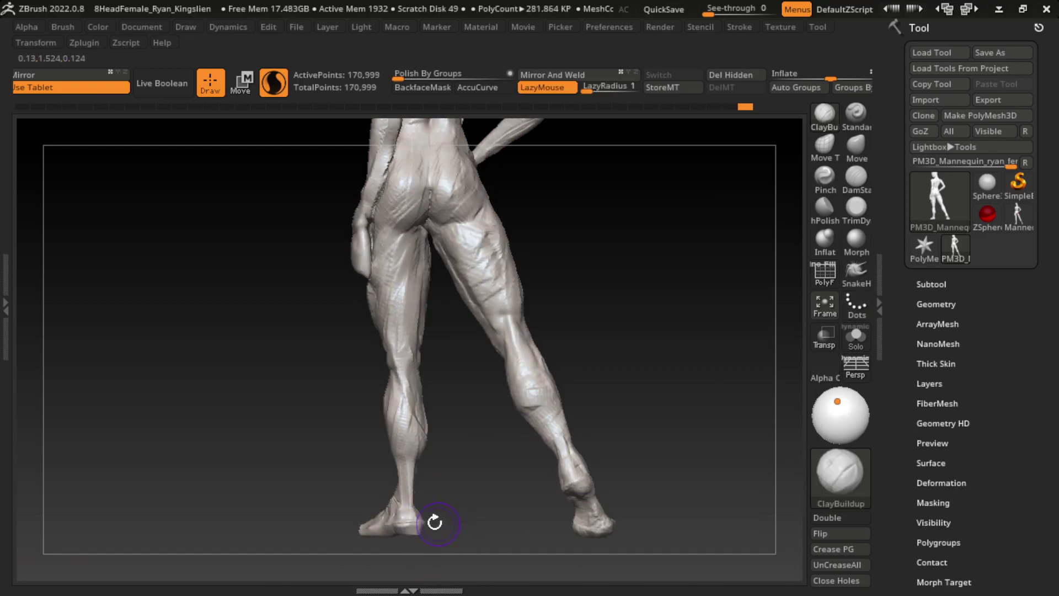
- Add clay to the heel hems and smooth both the left and right heels
key(s)
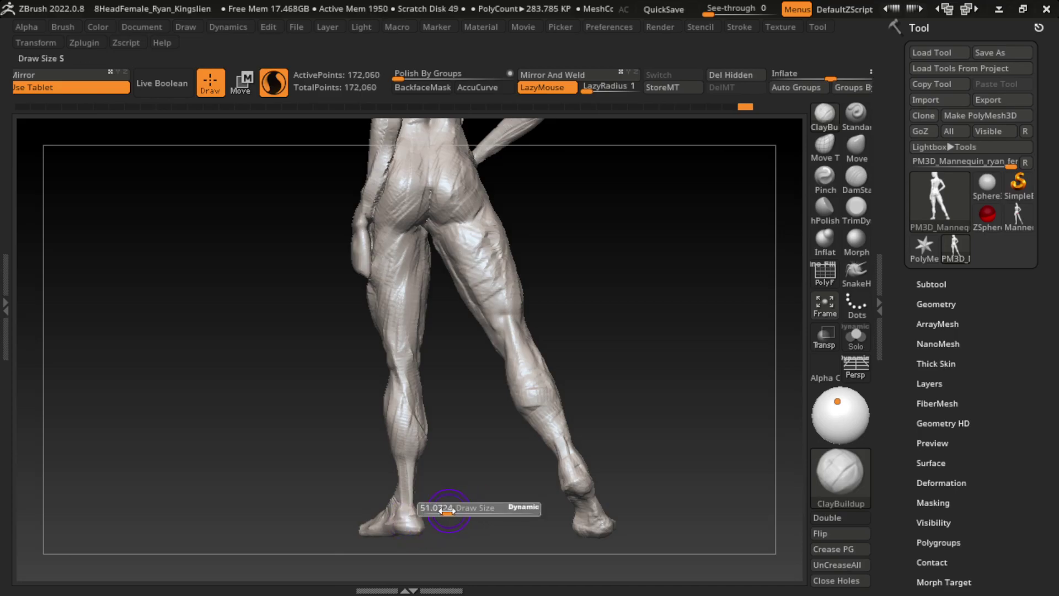
drag(401, 504, 404, 534)
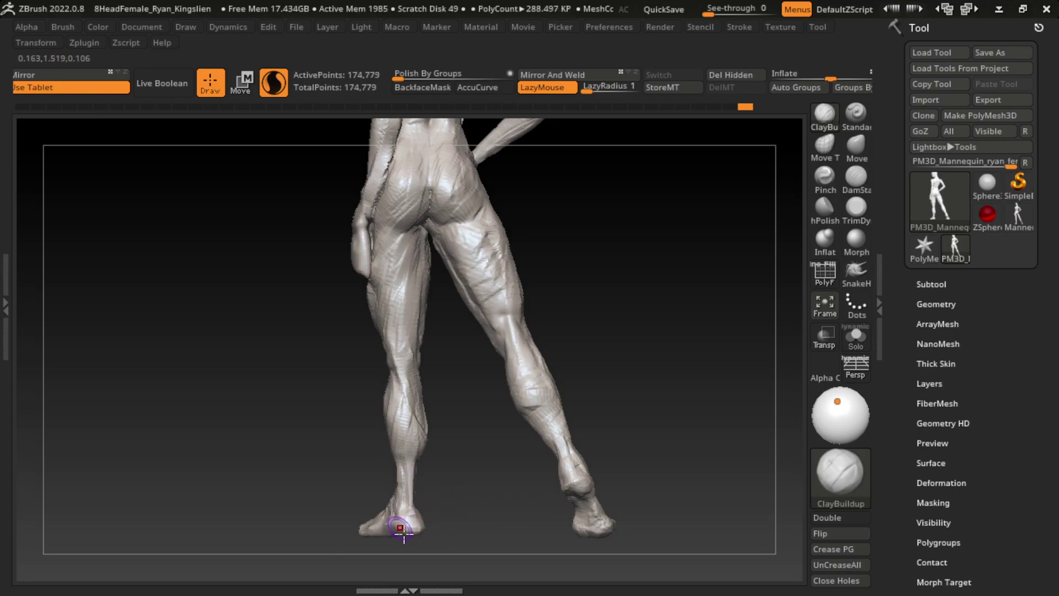
drag(481, 519, 416, 505)
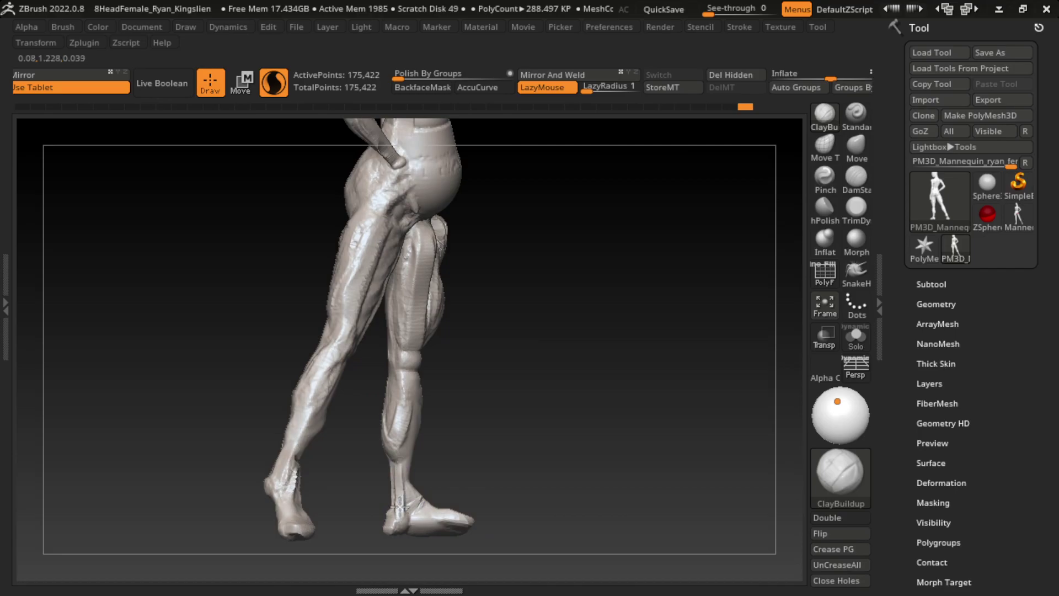
mouse_move(482, 459)
mouse_down()
mouse_move(574, 450)
mouse_move(611, 466)
mouse_up()
mouse_move(538, 473)
mouse_down()
mouse_move(574, 464)
mouse_move(549, 469)
mouse_move(561, 475)
mouse_up()
right_drag(561, 474, 552, 443)
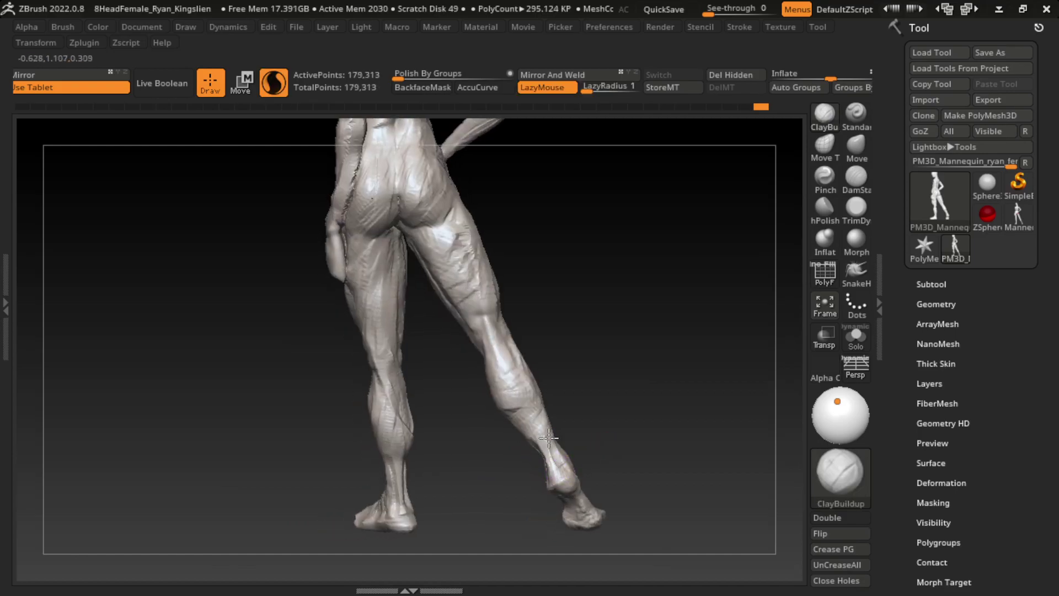
drag(549, 438, 563, 469)
right_drag(562, 469, 659, 438)
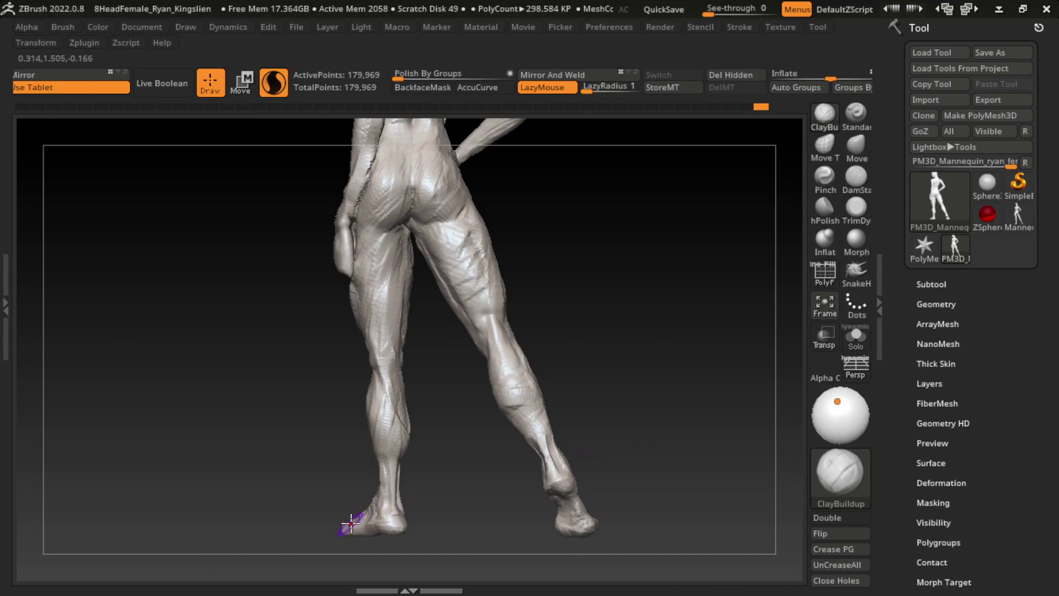
drag(367, 513, 364, 524)
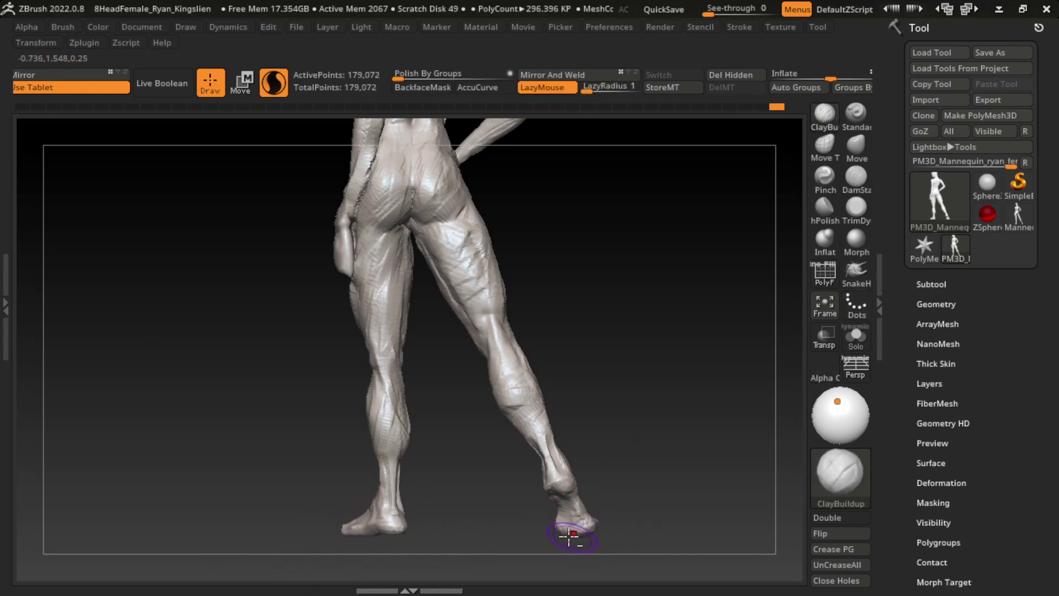
drag(558, 534, 631, 437)
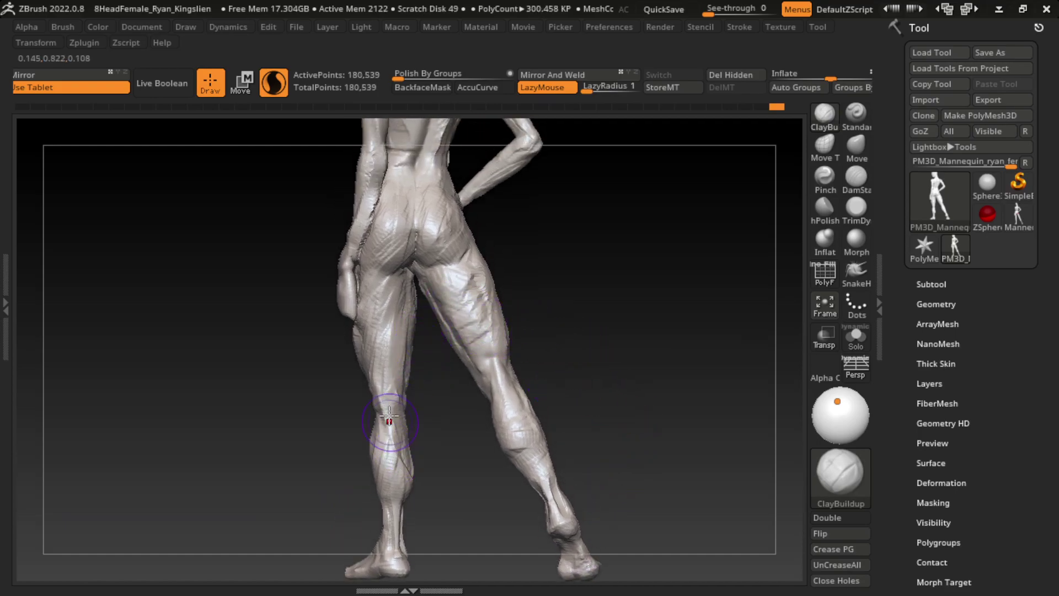
- Carve DamStandard creases along the inner left calf
drag(389, 419, 389, 447)
click(856, 176)
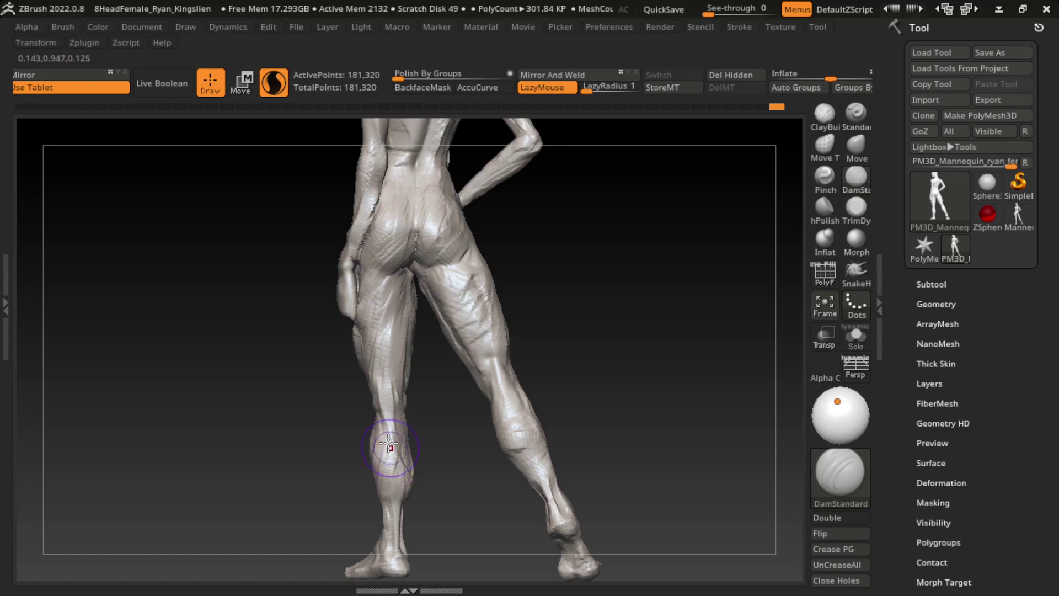
drag(362, 336, 397, 491)
drag(381, 359, 408, 457)
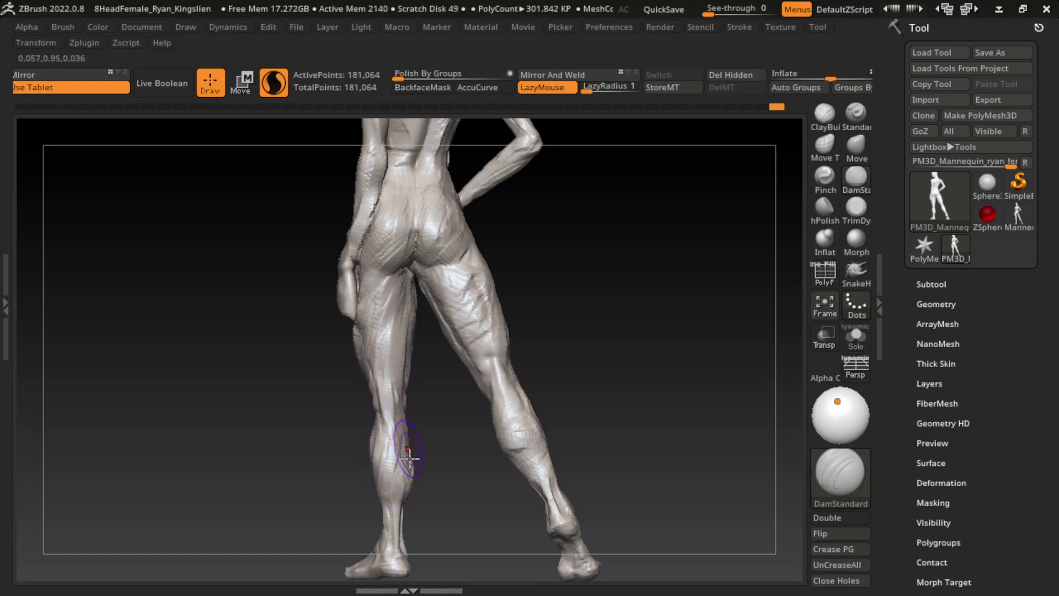
mouse_move(389, 387)
mouse_down()
mouse_move(408, 455)
mouse_move(398, 431)
mouse_up()
- Build up ClayBuildup fold strokes along the left calf
click(825, 114)
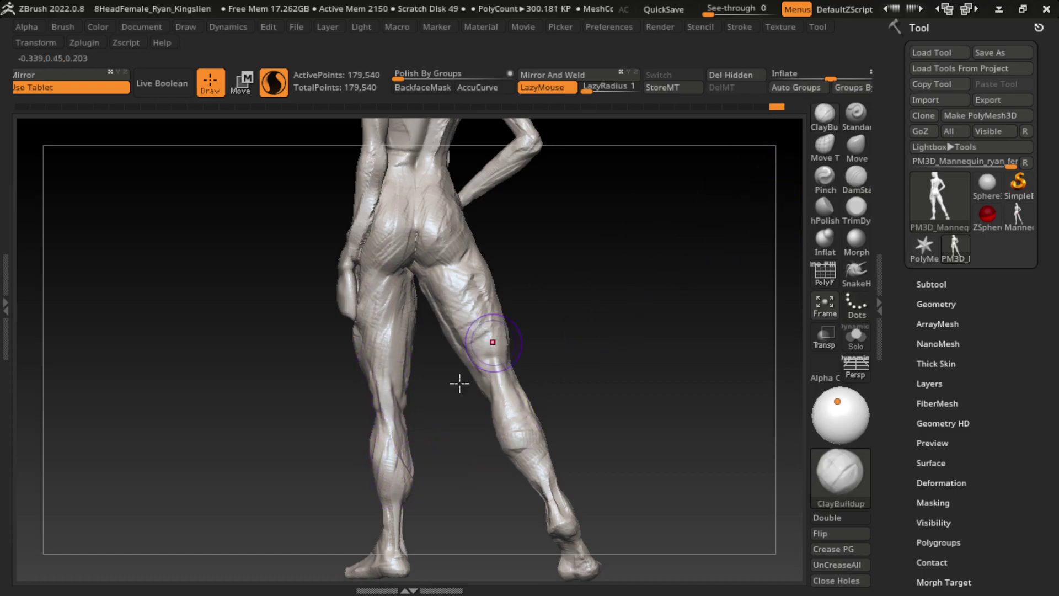
mouse_move(395, 386)
mouse_down()
mouse_move(416, 458)
mouse_move(412, 440)
mouse_up()
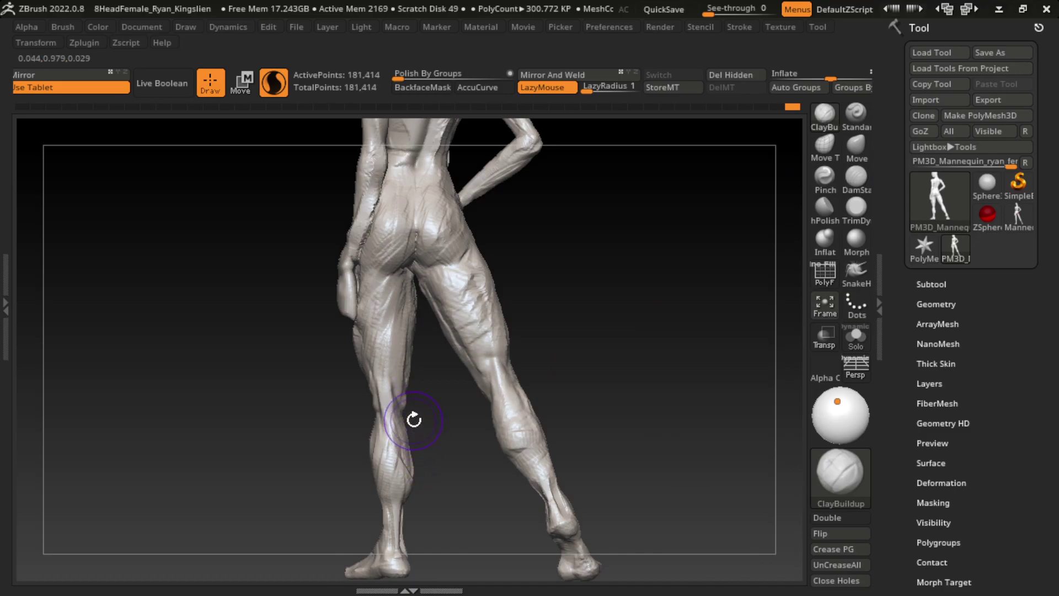
right_drag(416, 484, 399, 382)
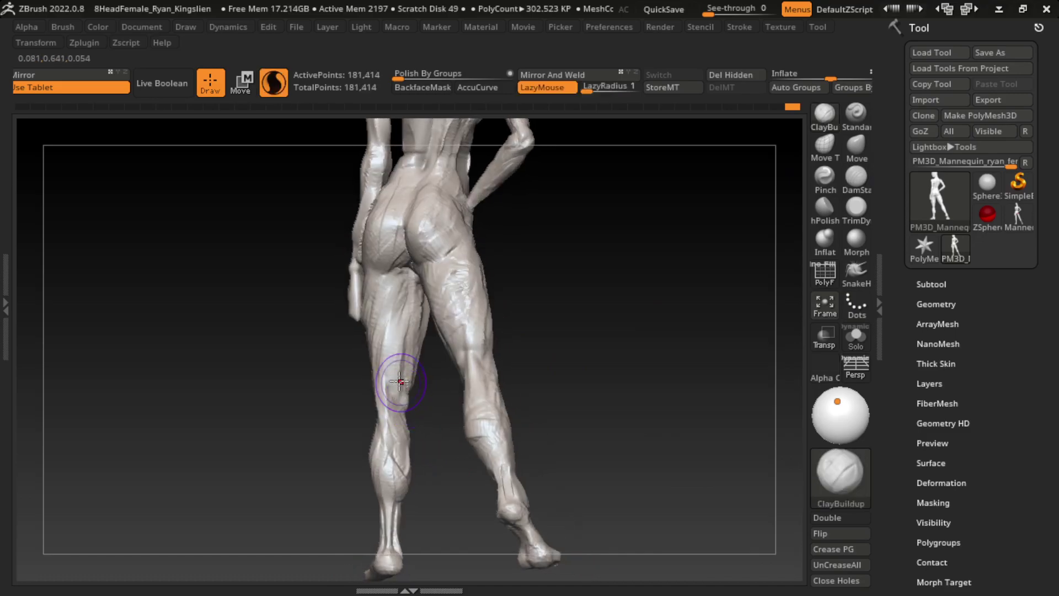
mouse_move(575, 345)
right_down()
mouse_move(411, 389)
mouse_move(485, 390)
right_up()
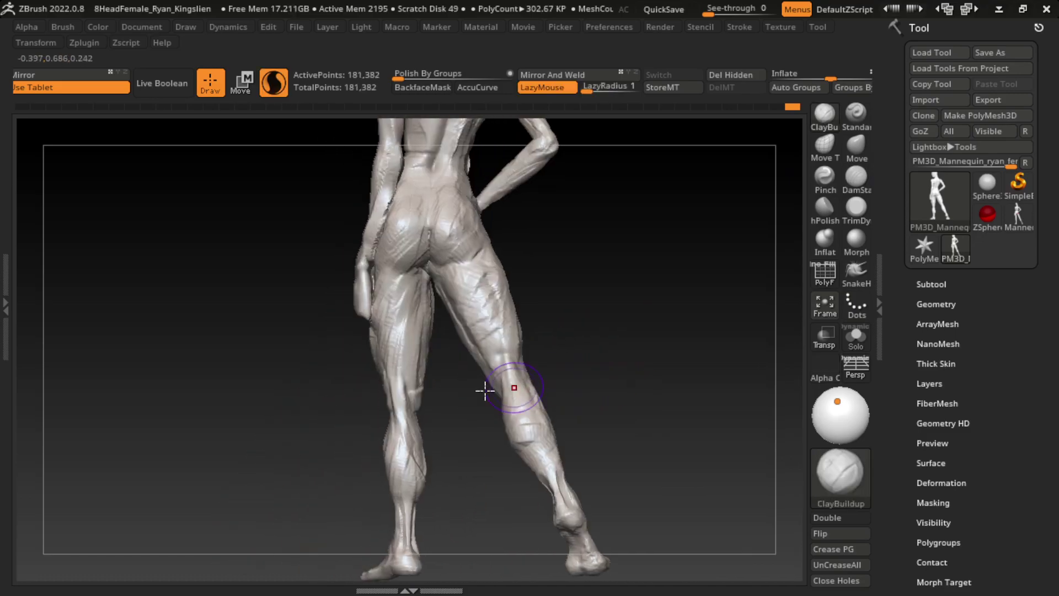
right_drag(415, 391, 449, 397)
mouse_move(413, 364)
mouse_down()
mouse_move(412, 394)
mouse_move(378, 375)
mouse_move(376, 349)
mouse_move(397, 436)
mouse_up()
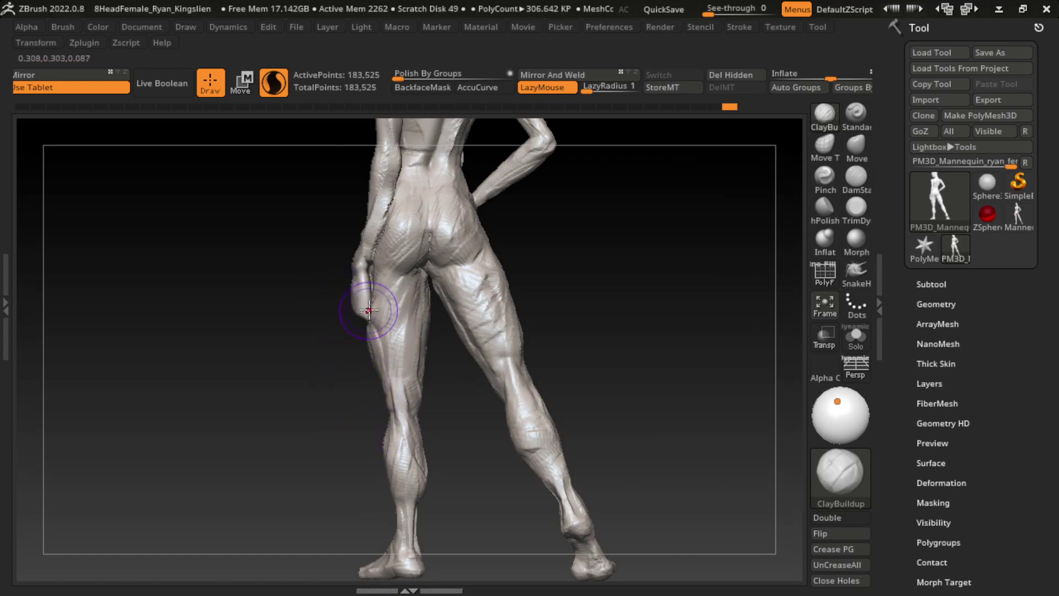
mouse_move(357, 299)
mouse_down()
mouse_move(577, 348)
mouse_move(406, 208)
mouse_up()
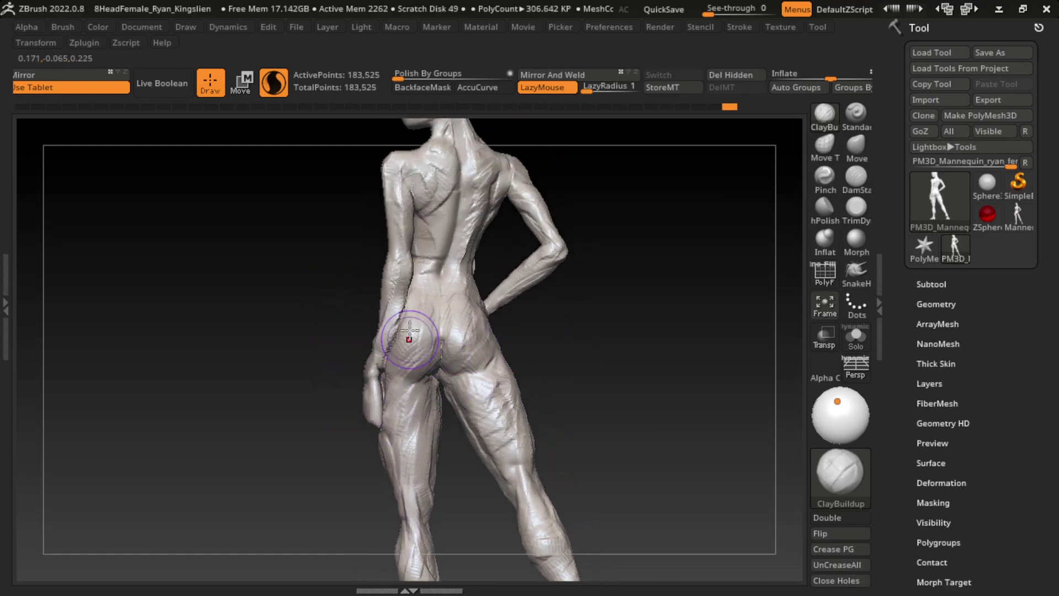
- Push the left hip silhouette outward with an enlarged Move brush
key(ctrl)
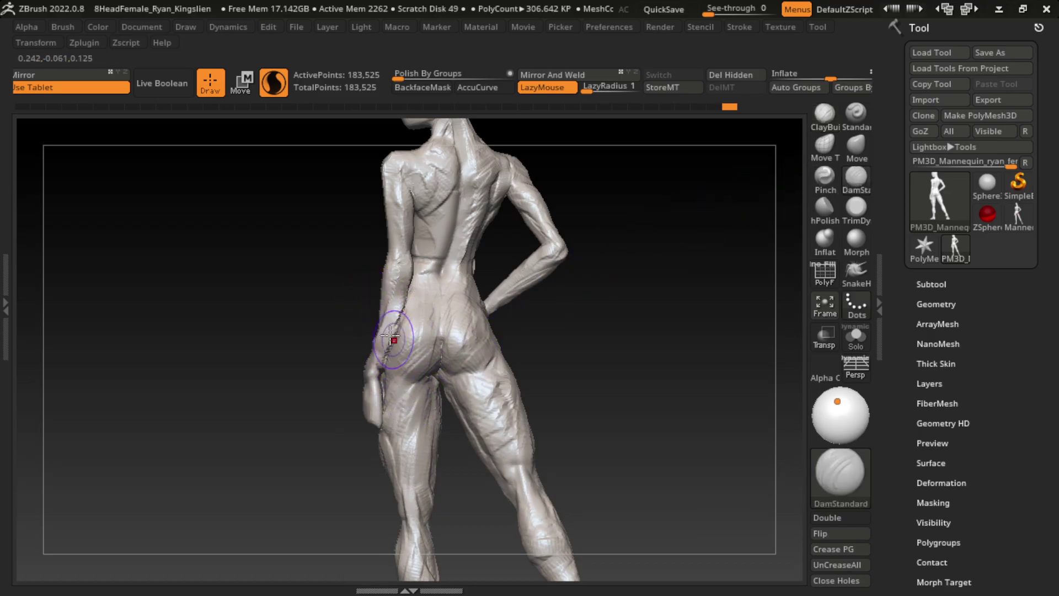
key(shift)
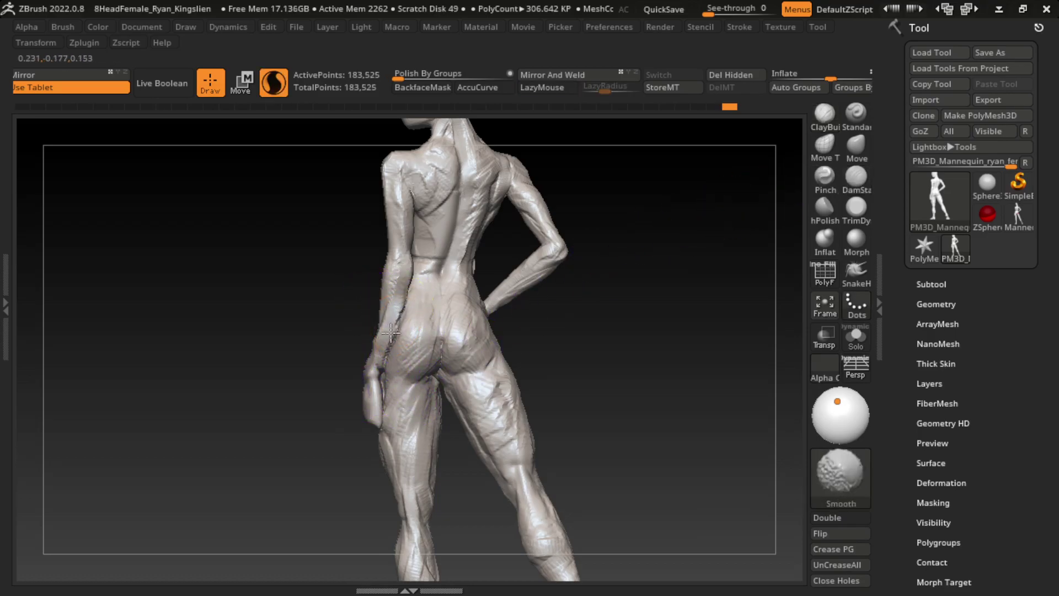
key(b)
key(c)
key(b)
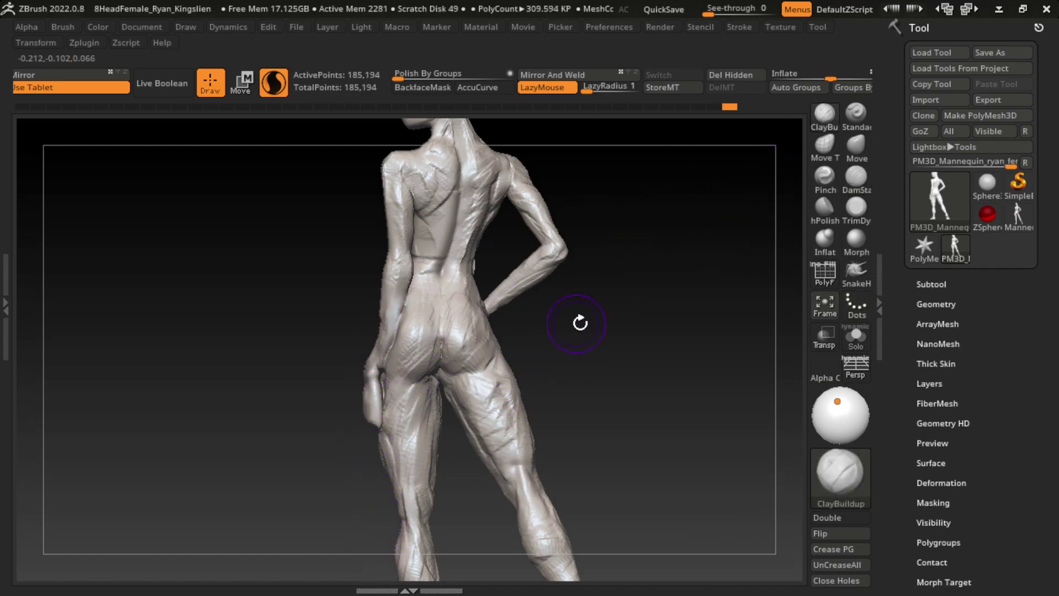
key(s)
key(b)
key(m)
key(v)
drag(377, 326, 359, 324)
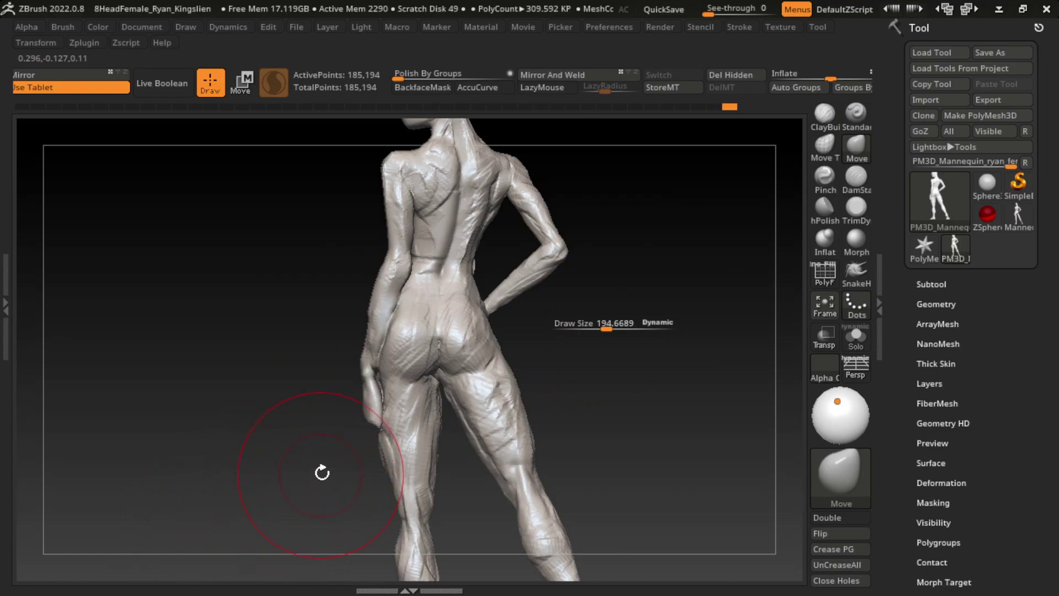
mouse_move(322, 472)
mouse_down()
mouse_move(310, 468)
mouse_move(331, 449)
mouse_up()
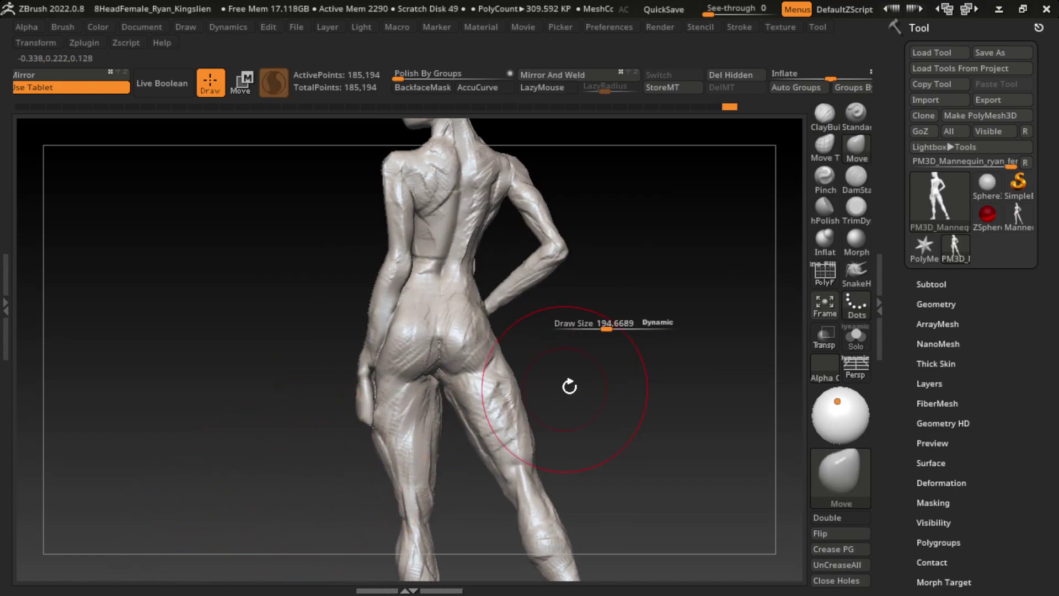
- Shrink the brush to about 90, flatten with TrimDynamic and rebuild clay around the hand and hip
key(s)
mouse_move(629, 354)
mouse_down()
mouse_move(626, 334)
mouse_move(608, 340)
mouse_up()
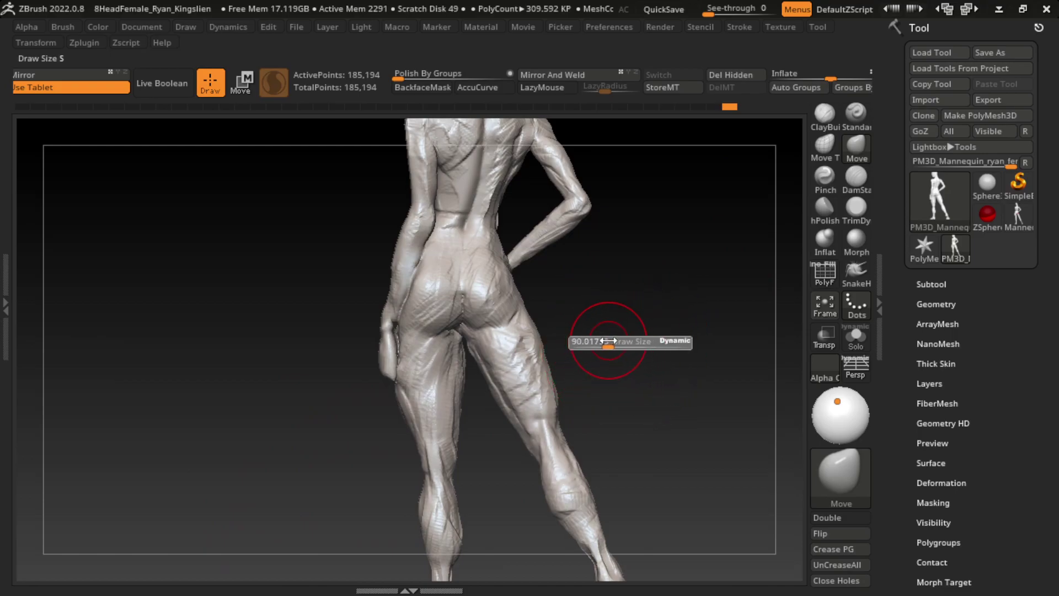
click(856, 206)
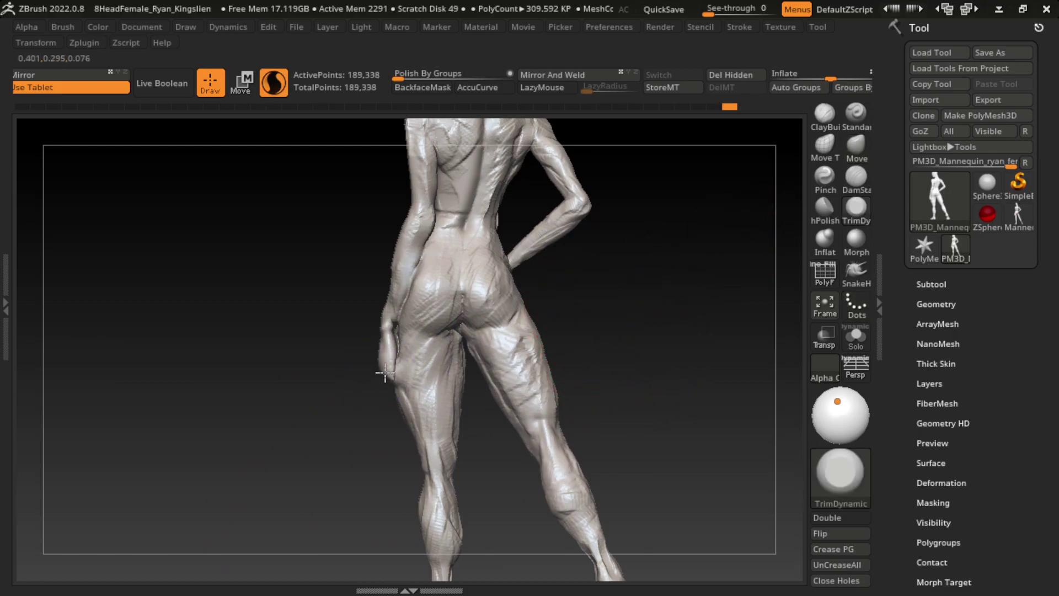
drag(397, 386, 388, 373)
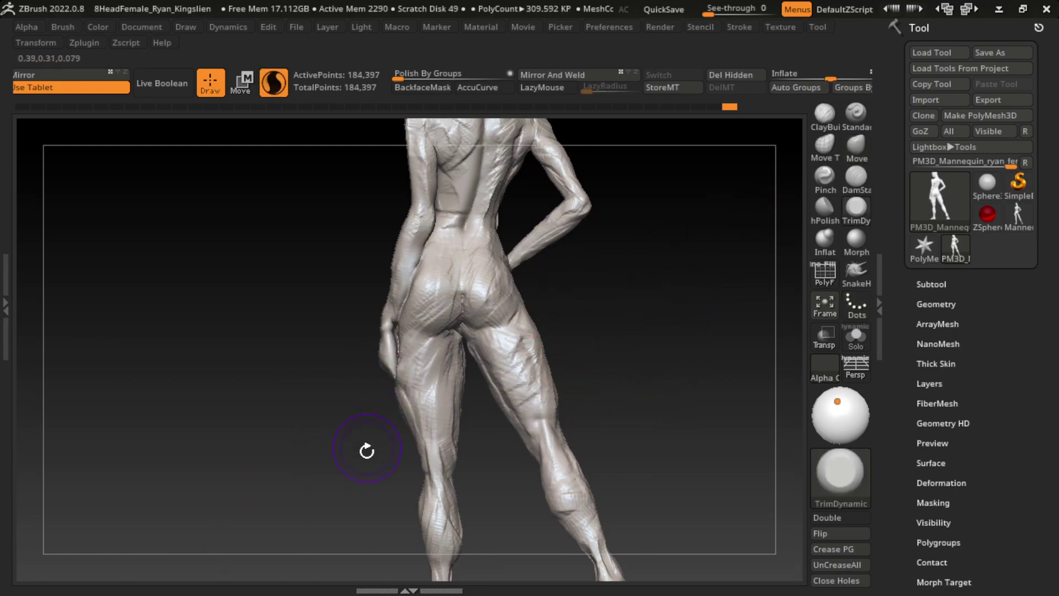
key(b)
key(c)
key(b)
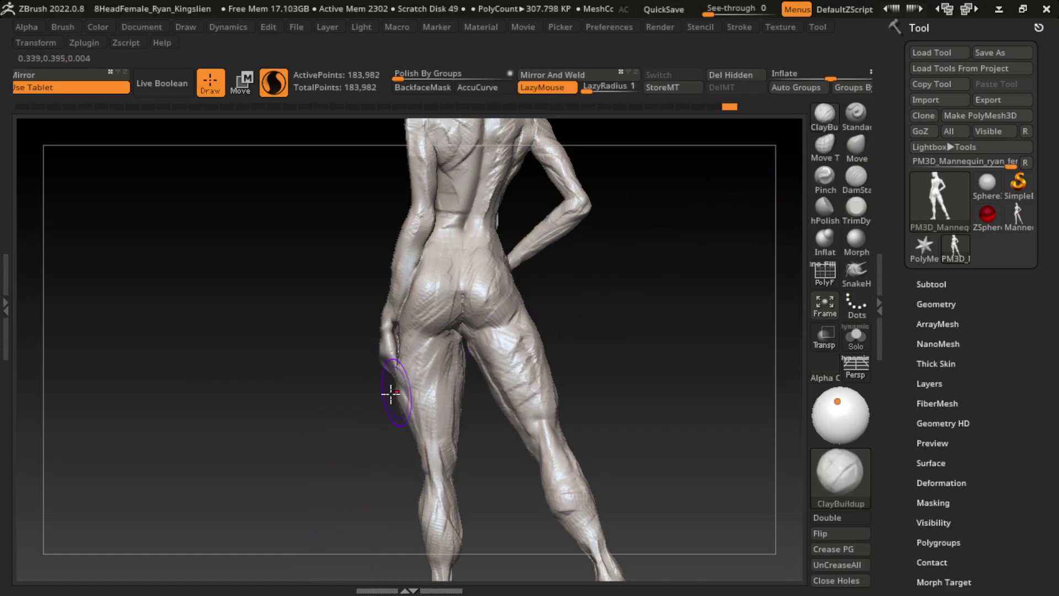
mouse_move(391, 390)
mouse_down()
mouse_move(355, 421)
mouse_move(385, 366)
mouse_up()
key(s)
key(shift)
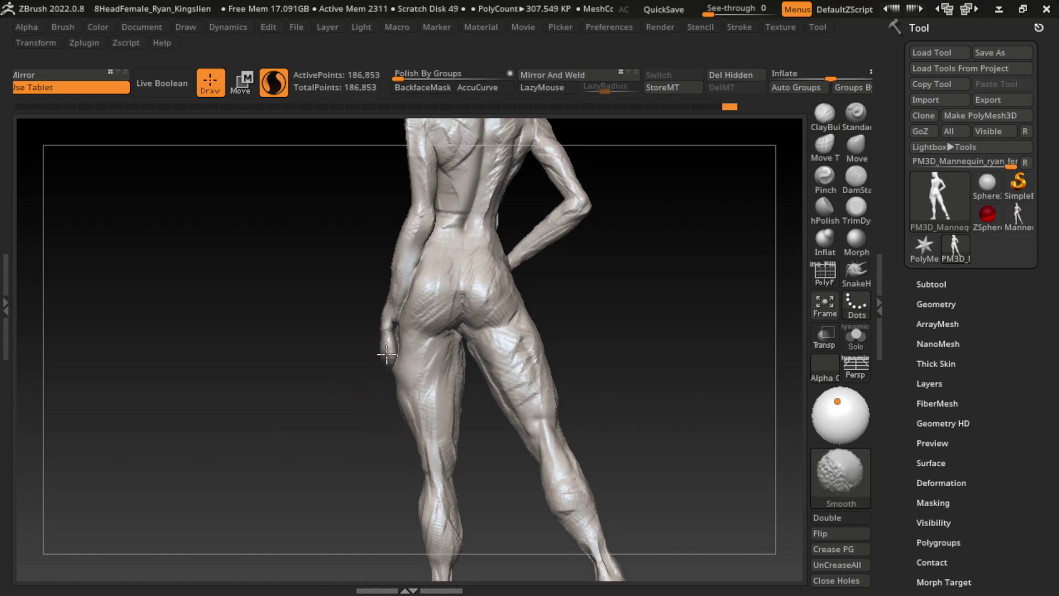
key(ctrl+z)
key(ctrl+z)
- Undo the last stroke on the hip and back, then enable BackfaceMask
key(s)
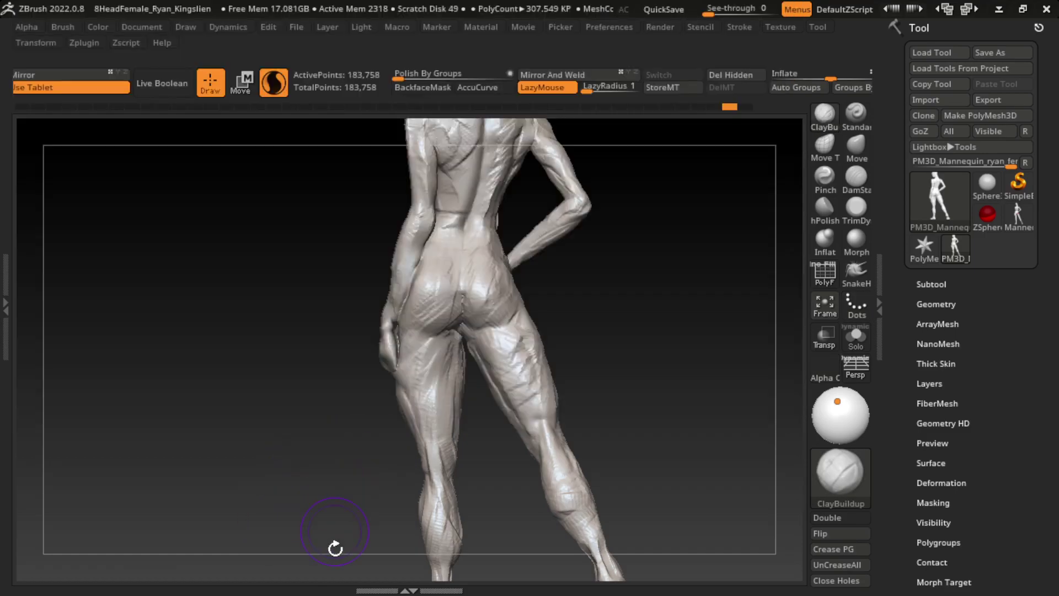
drag(333, 544, 387, 368)
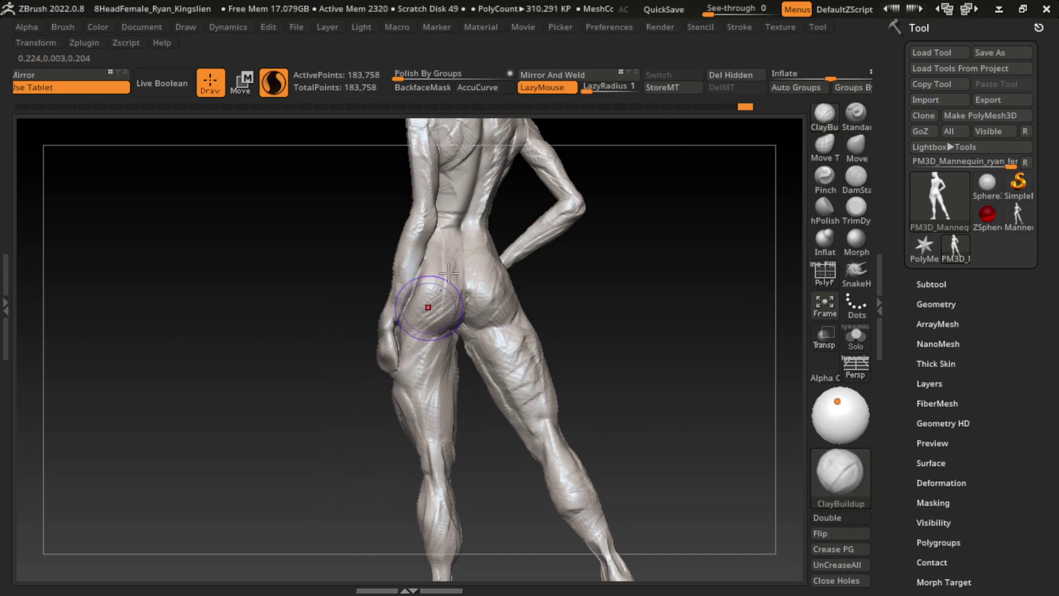
key(ctrl+z)
click(423, 87)
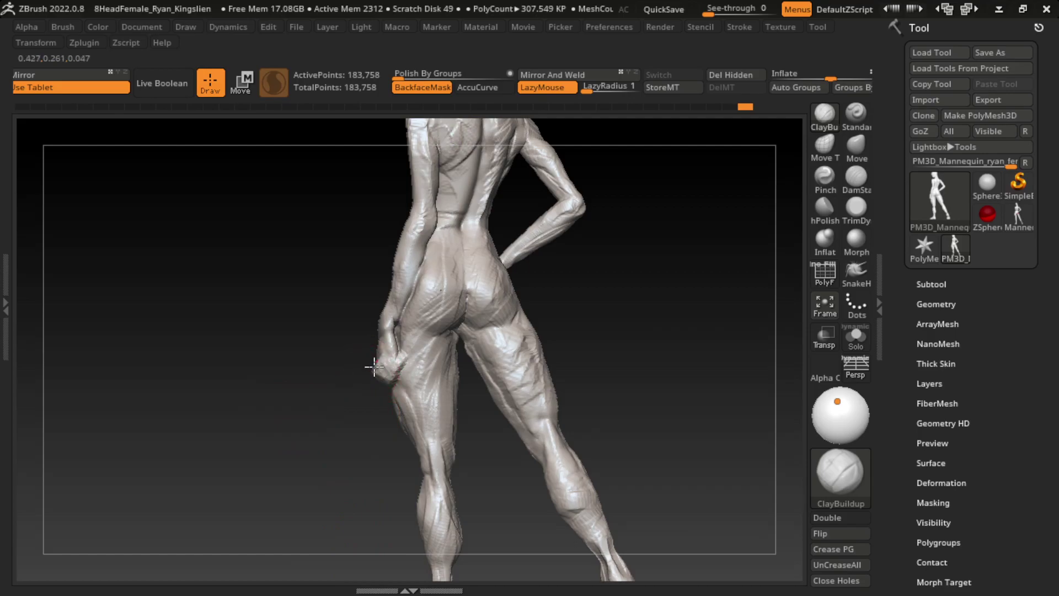
- Carve a DamStandard crease into the outer thigh with Focal Shift lowered to -41
drag(376, 458, 376, 459)
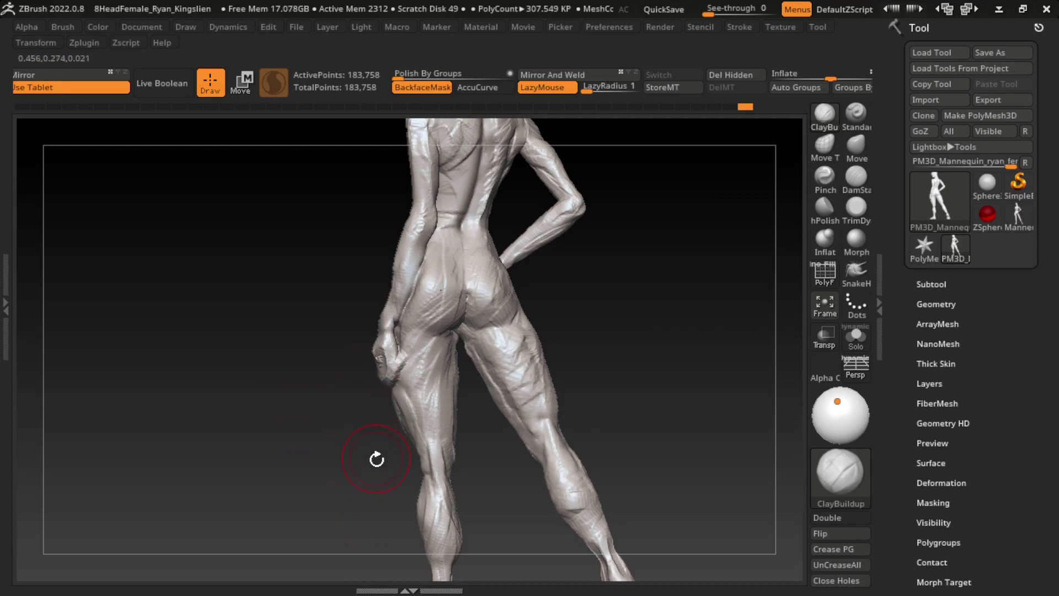
drag(584, 402, 581, 338)
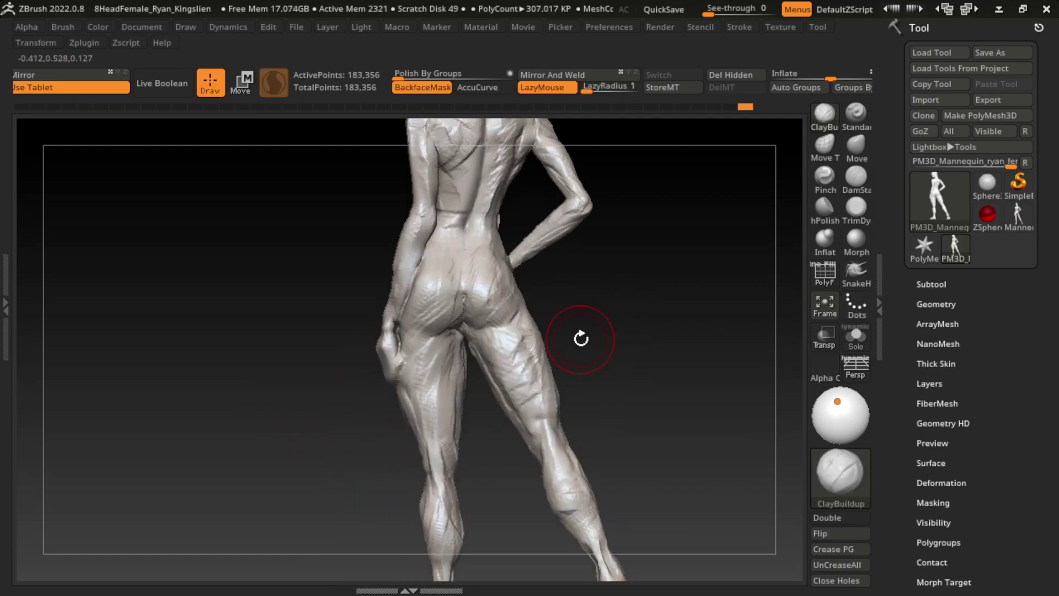
click(856, 176)
mouse_move(393, 371)
mouse_down()
mouse_move(398, 353)
mouse_move(402, 388)
mouse_up()
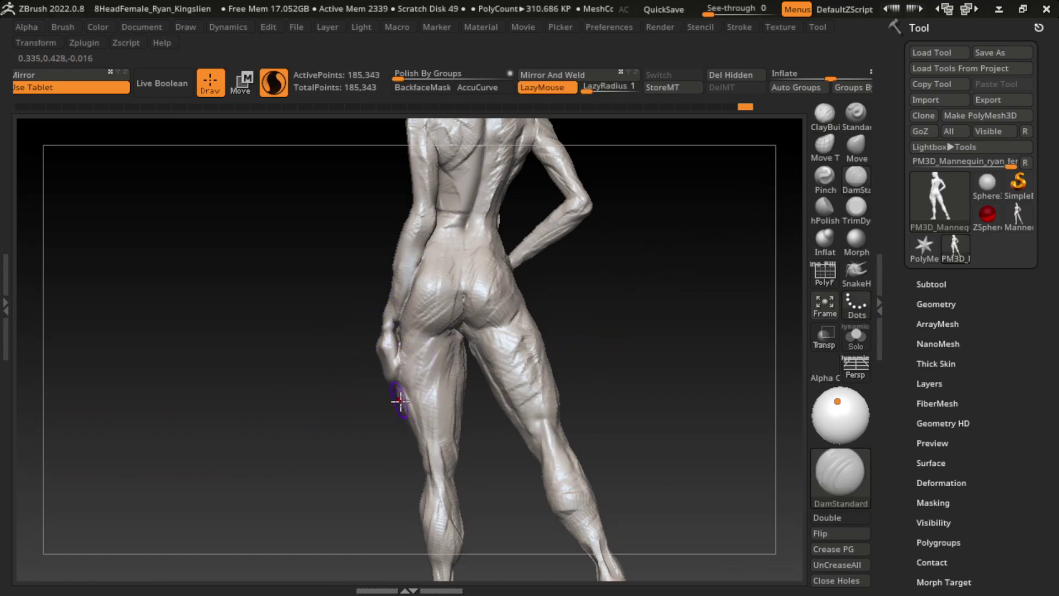
right_click(487, 387)
mouse_move(523, 366)
mouse_down()
mouse_move(497, 367)
mouse_move(509, 368)
mouse_move(502, 353)
mouse_up()
right_click(499, 359)
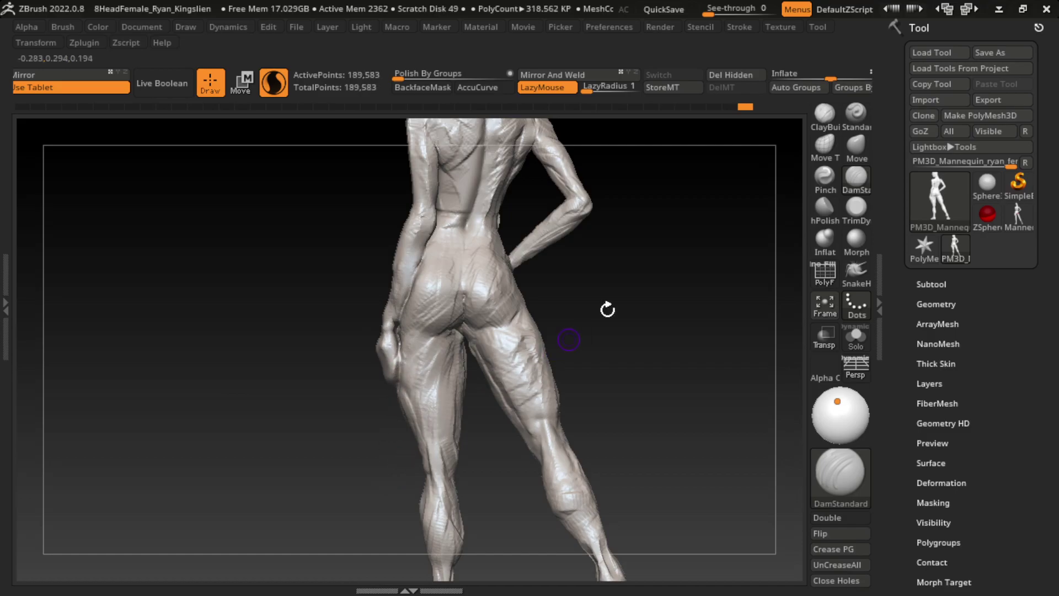
- Return to the thigh with ClayBuildup, then select the Move Topological brush
click(820, 123)
drag(568, 333, 598, 310)
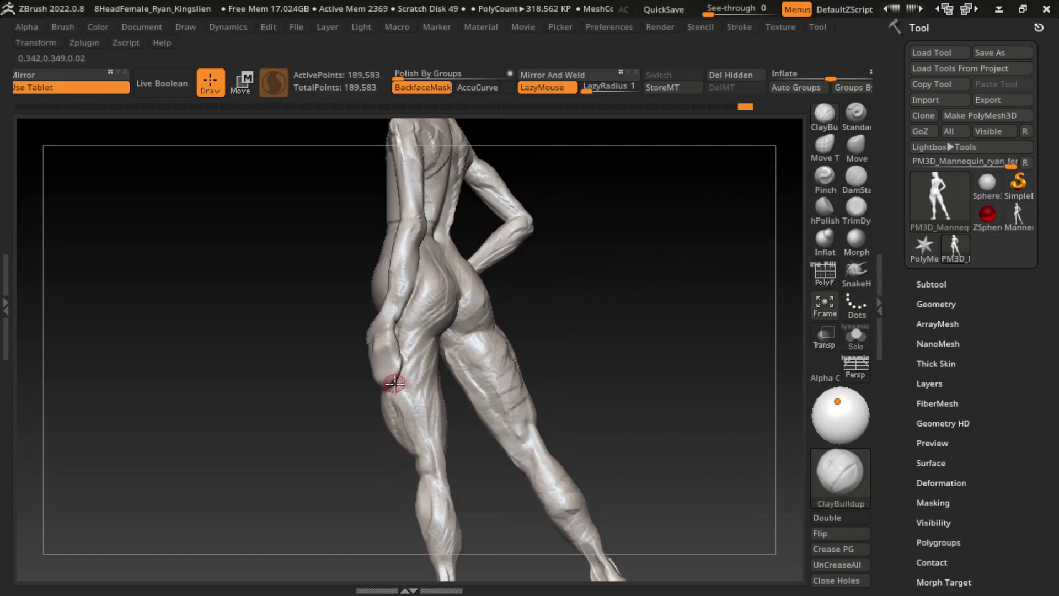
click(857, 146)
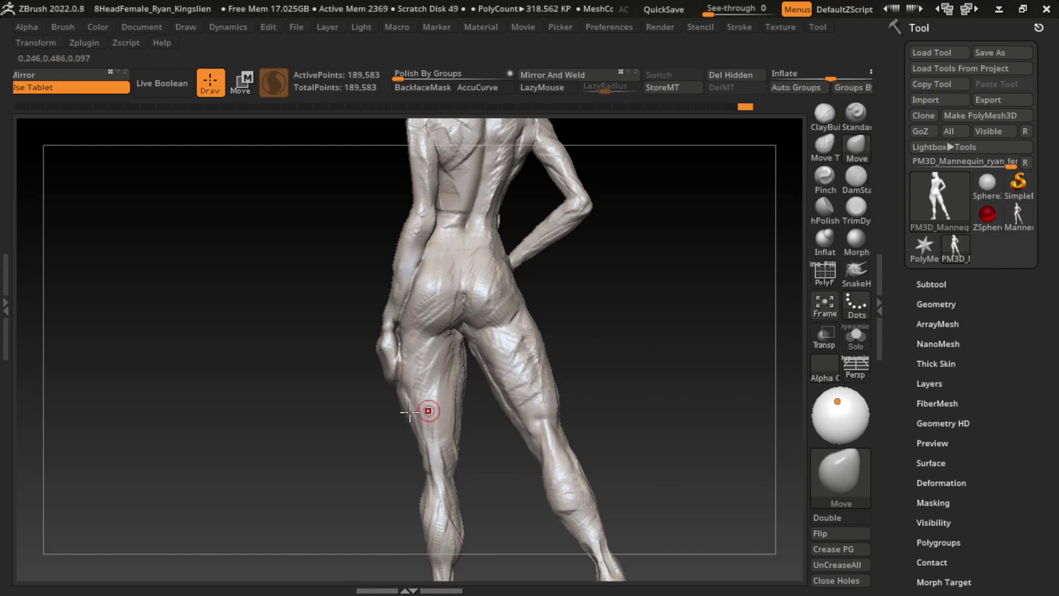
click(817, 148)
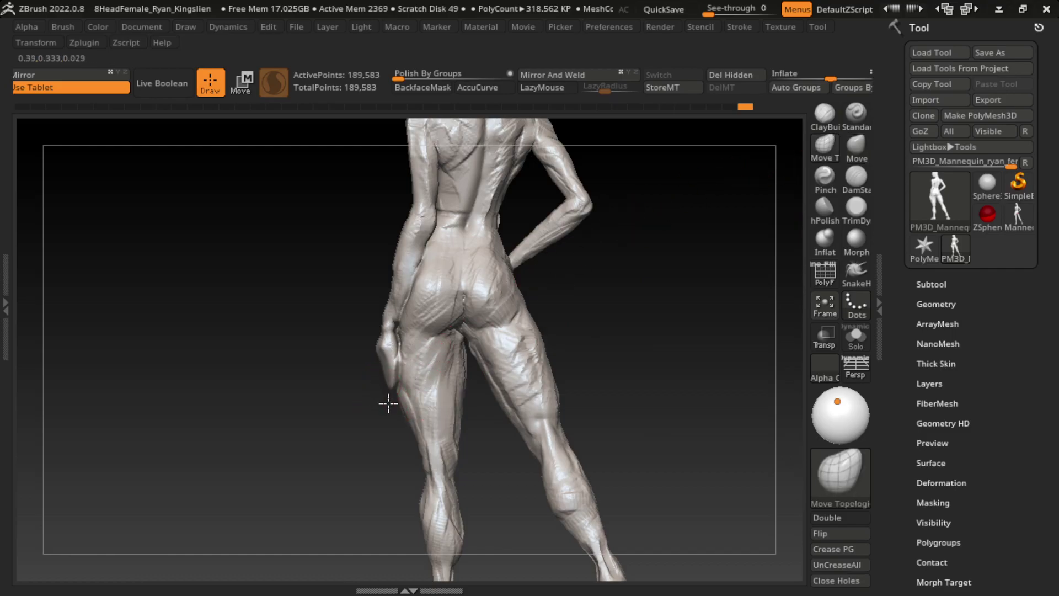
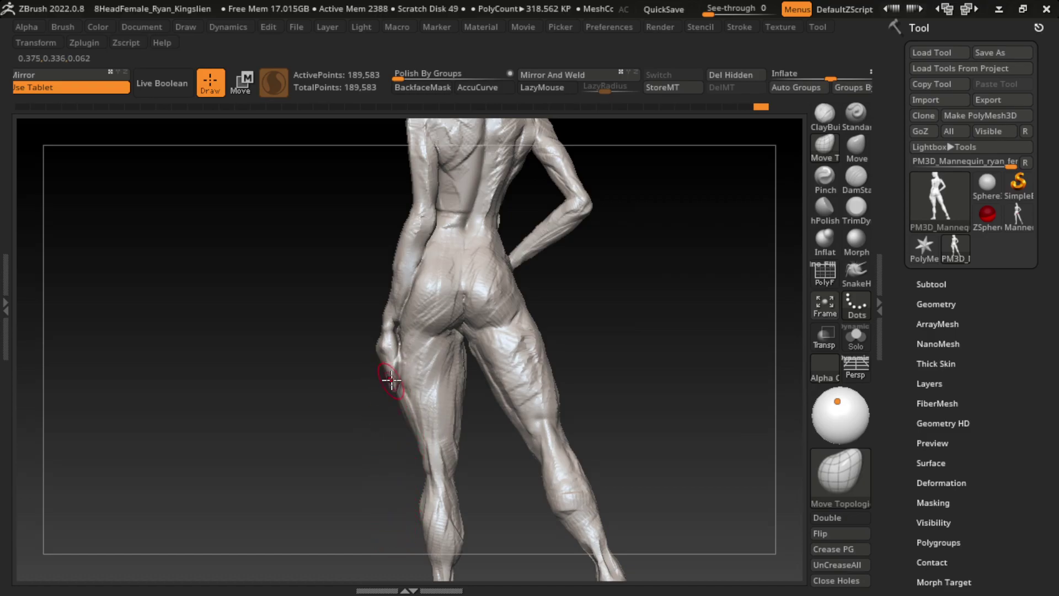
- Isolate a small piece of the mesh and hide its stray bits
ctrl+shift+click(426, 343)
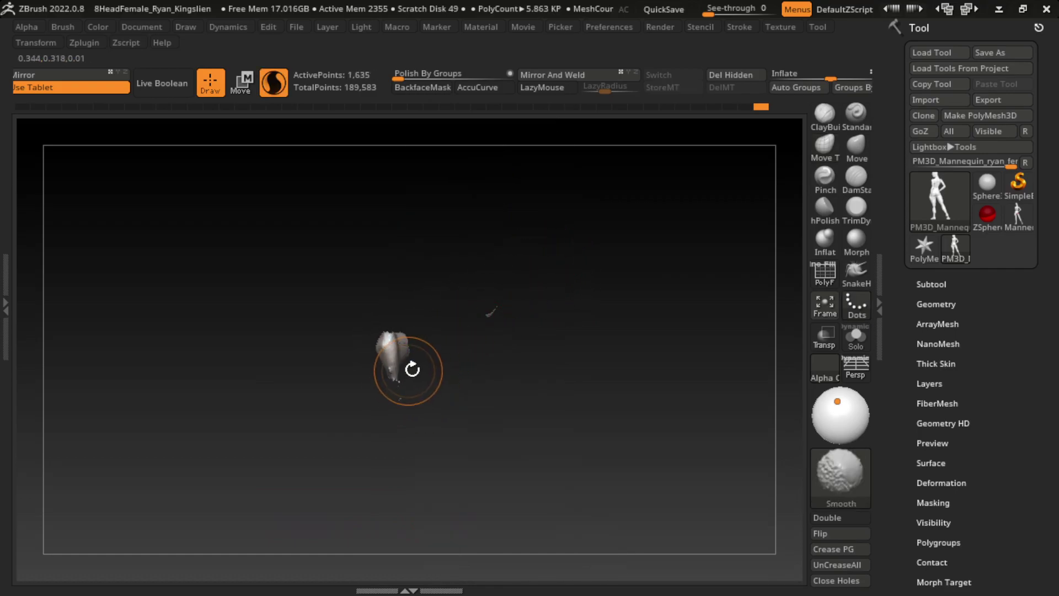
ctrl+shift+click(398, 386)
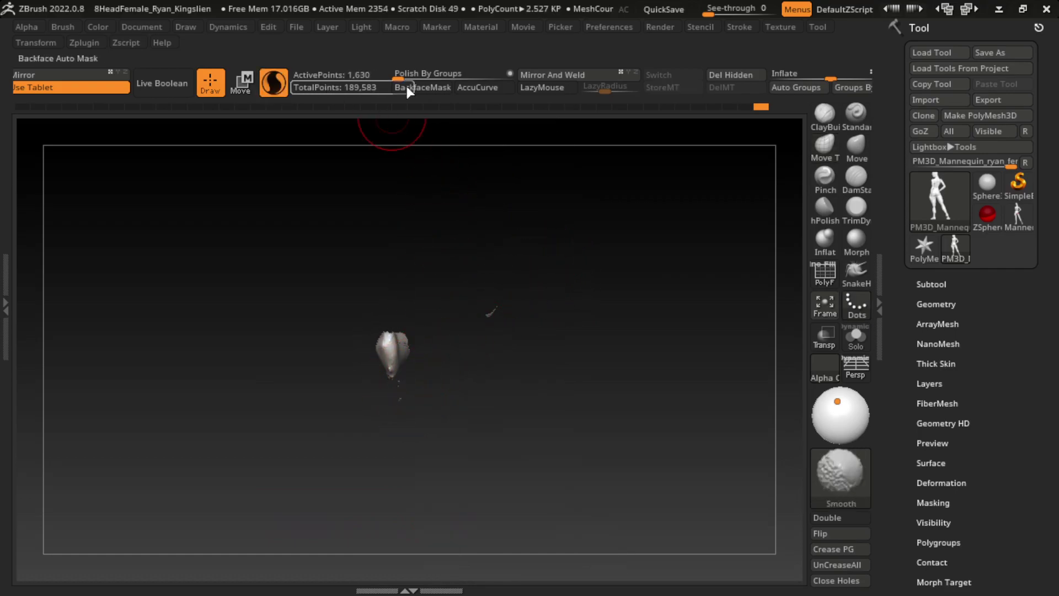
ctrl+shift+click(392, 385)
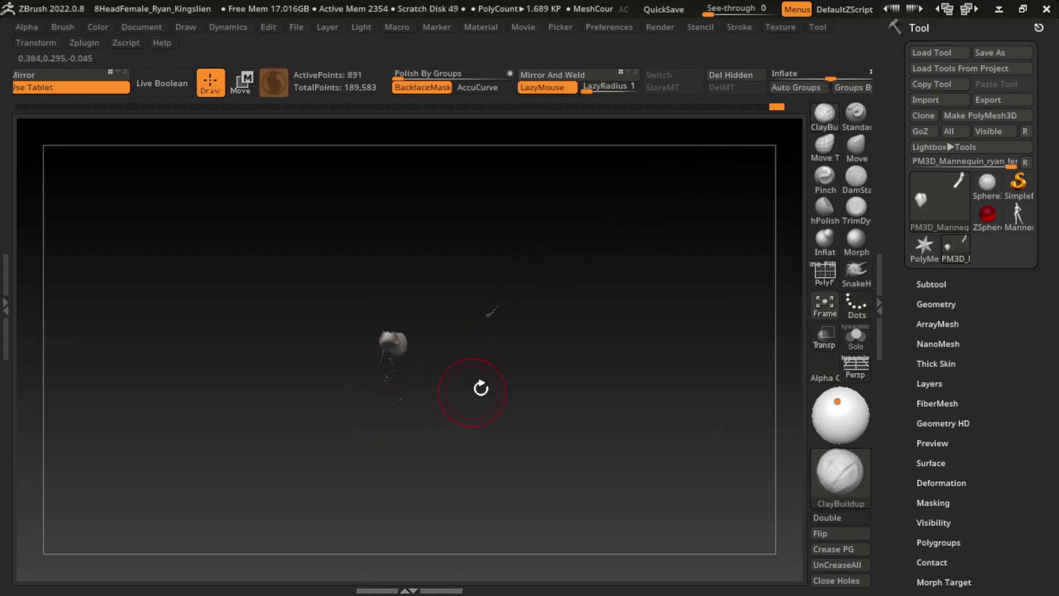
- Unhide the whole body in a three-quarter back view with ClayBuildup as the active brush
ctrl+shift+click(574, 312)
mouse_move(574, 279)
mouse_down()
mouse_move(620, 278)
mouse_move(643, 220)
mouse_up()
key(b)
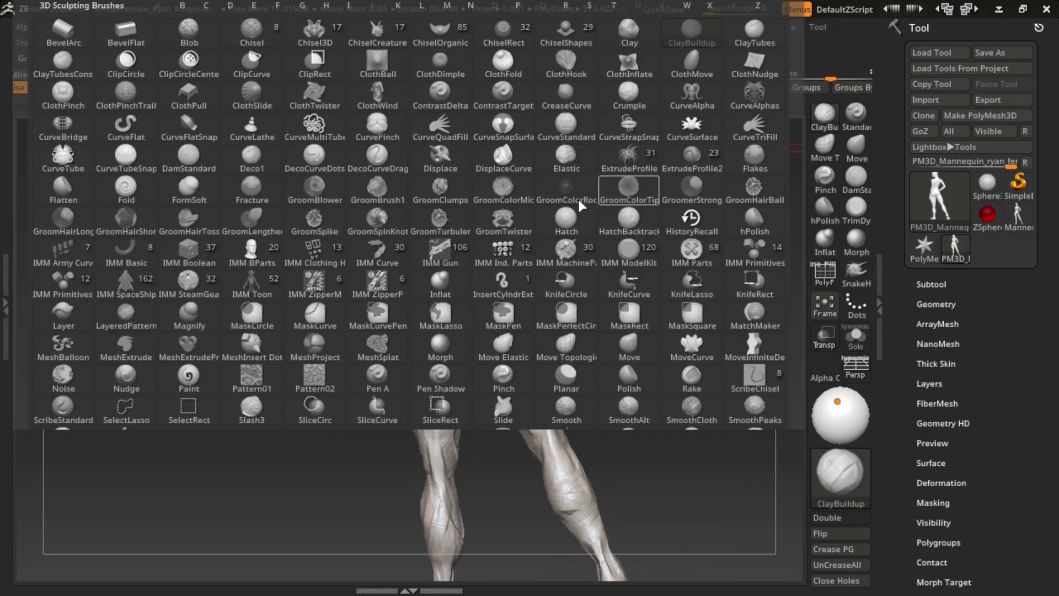
key(Escape)
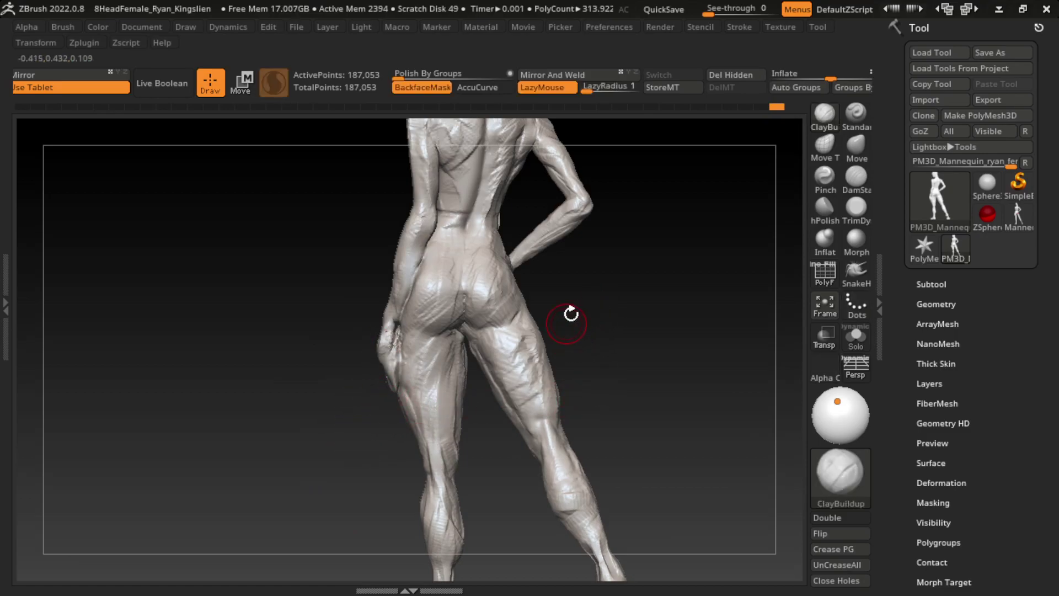
- Frame the figure from torso to feet and unhide the arm and hip
alt+drag(568, 310, 565, 343)
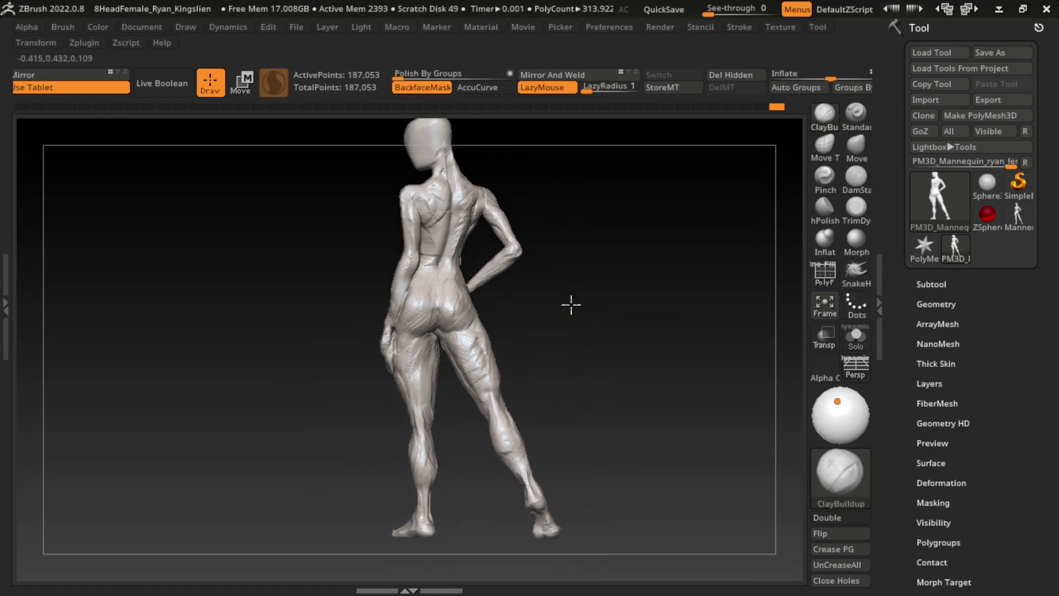
mouse_move(571, 304)
alt+mouse_down()
mouse_move(574, 348)
mouse_move(598, 354)
alt+mouse_up()
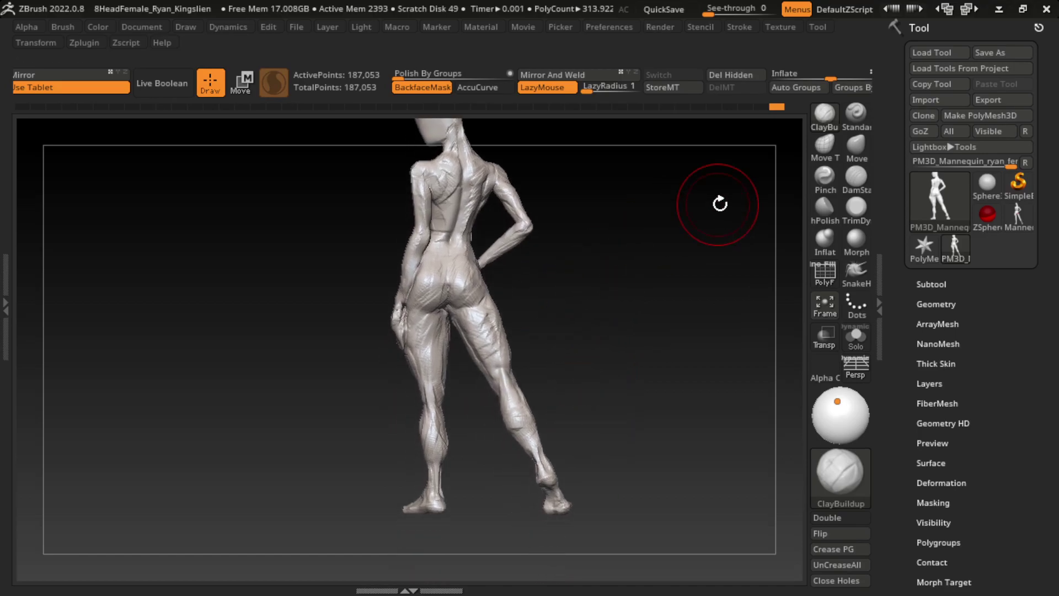
mouse_move(720, 204)
alt+mouse_down()
mouse_move(640, 288)
mouse_move(426, 343)
mouse_move(379, 568)
mouse_move(400, 411)
alt+mouse_up()
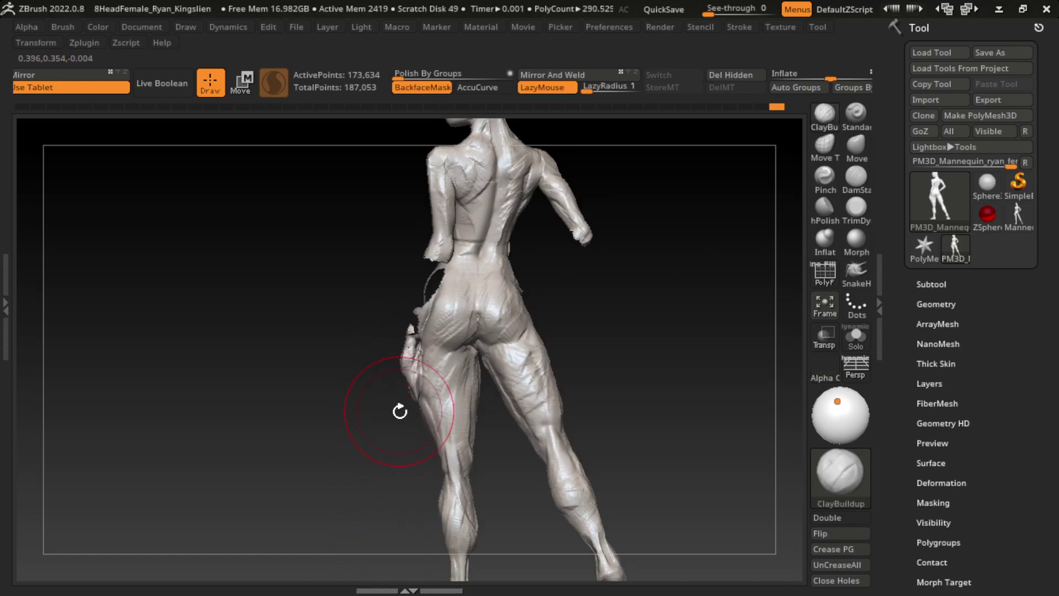
mouse_move(577, 307)
mouse_down()
mouse_move(655, 297)
mouse_move(603, 301)
mouse_move(581, 378)
mouse_up()
ctrl+shift+click(603, 301)
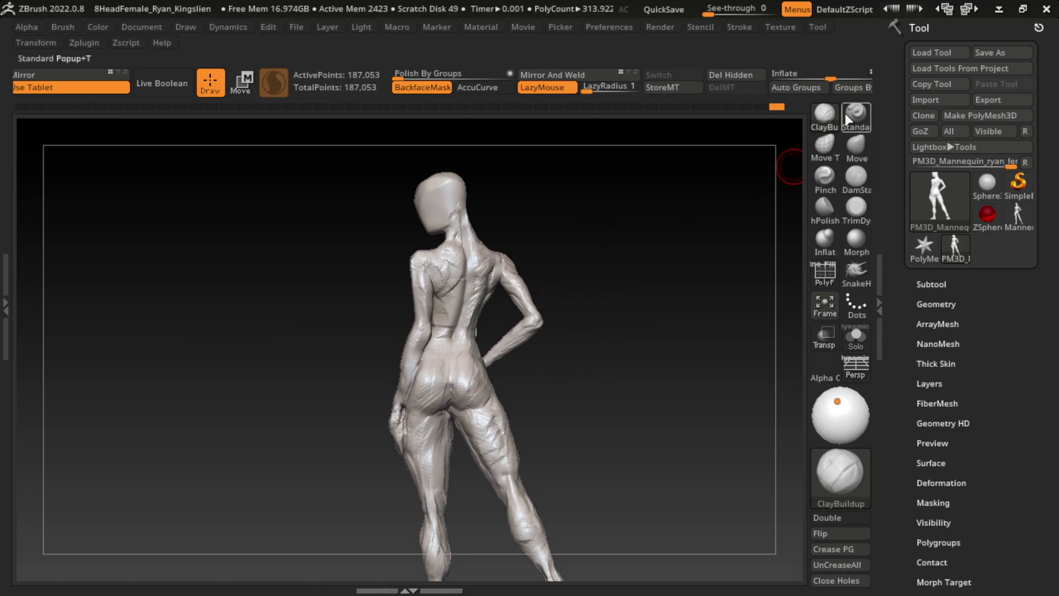
key(b)
mouse_move(569, 497)
alt+mouse_down()
mouse_move(614, 342)
mouse_move(635, 331)
alt+mouse_up()
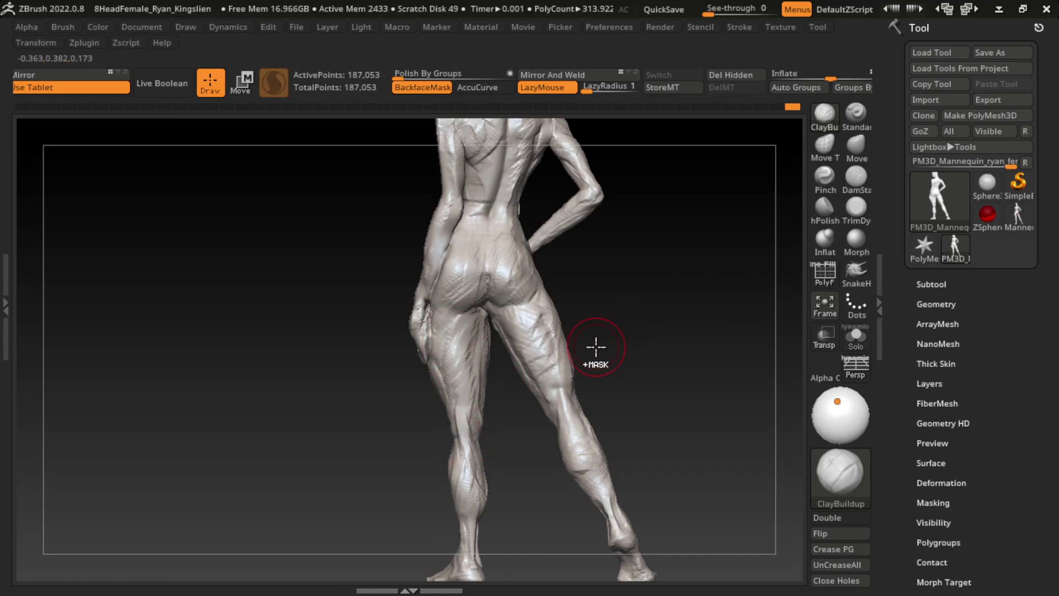
- Revert to an earlier undo state, accept the history warning, and hide a small hand piece
key(ctrl+z)
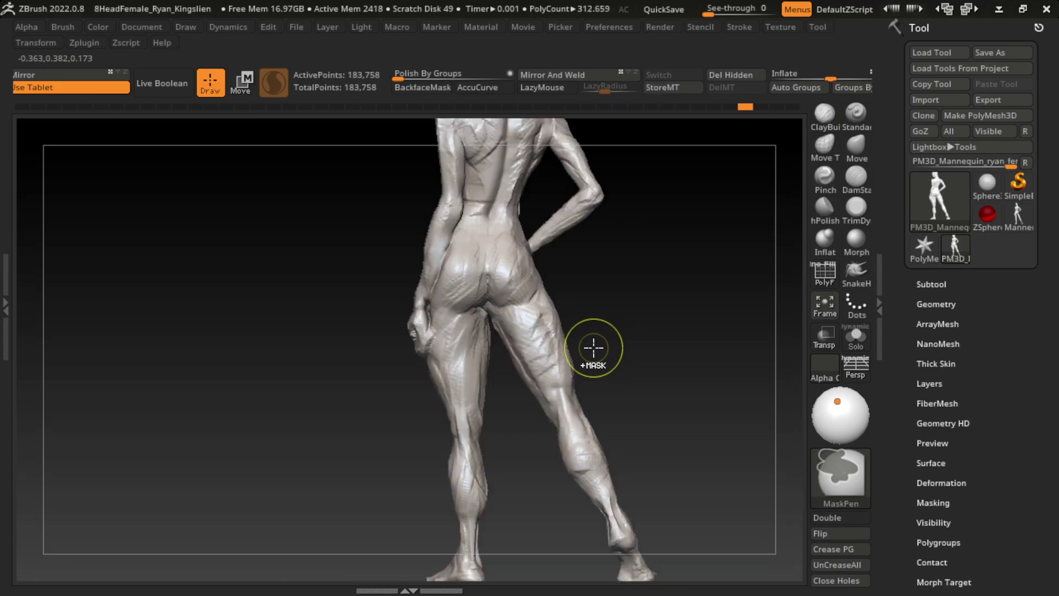
ctrl+shift+click(407, 383)
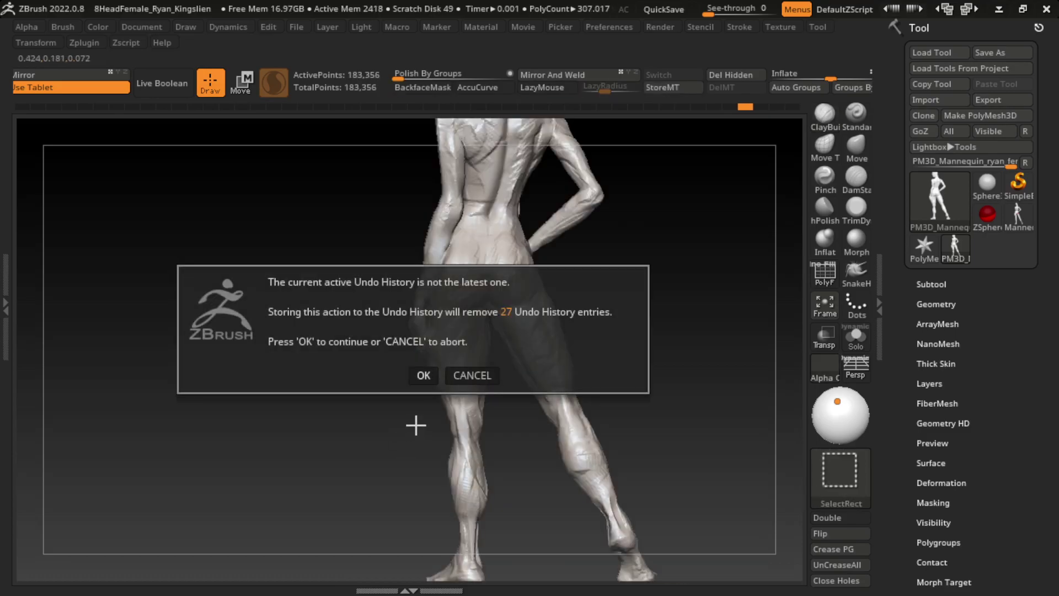
click(423, 375)
ctrl+shift+drag(426, 432, 403, 489)
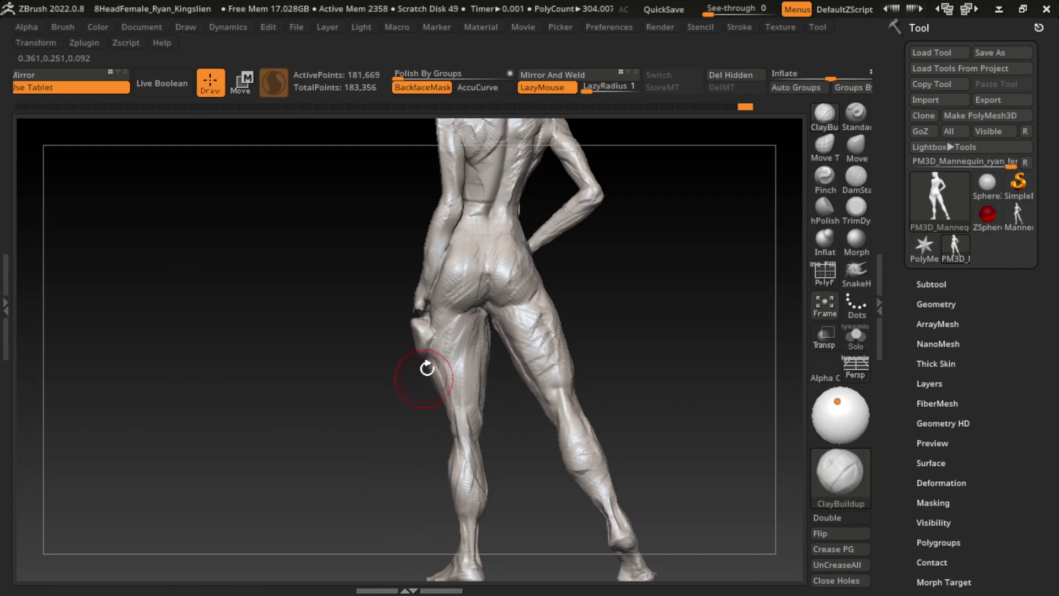
alt+drag(423, 338, 393, 450)
key(b)
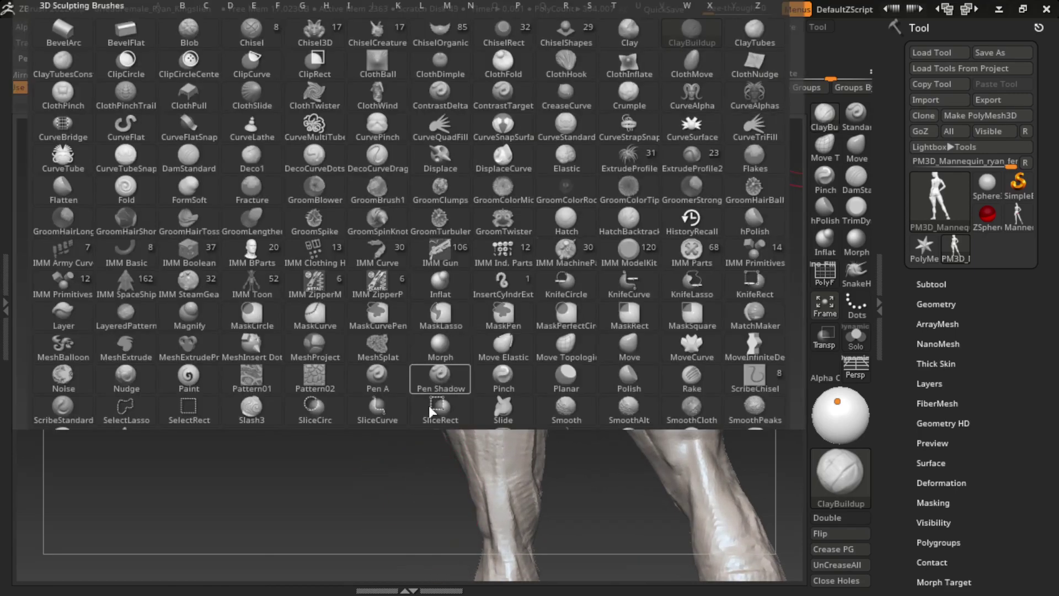
key(Escape)
mouse_move(413, 407)
mouse_down()
mouse_move(385, 303)
mouse_move(390, 366)
mouse_move(366, 425)
mouse_move(407, 332)
mouse_move(284, 484)
mouse_up()
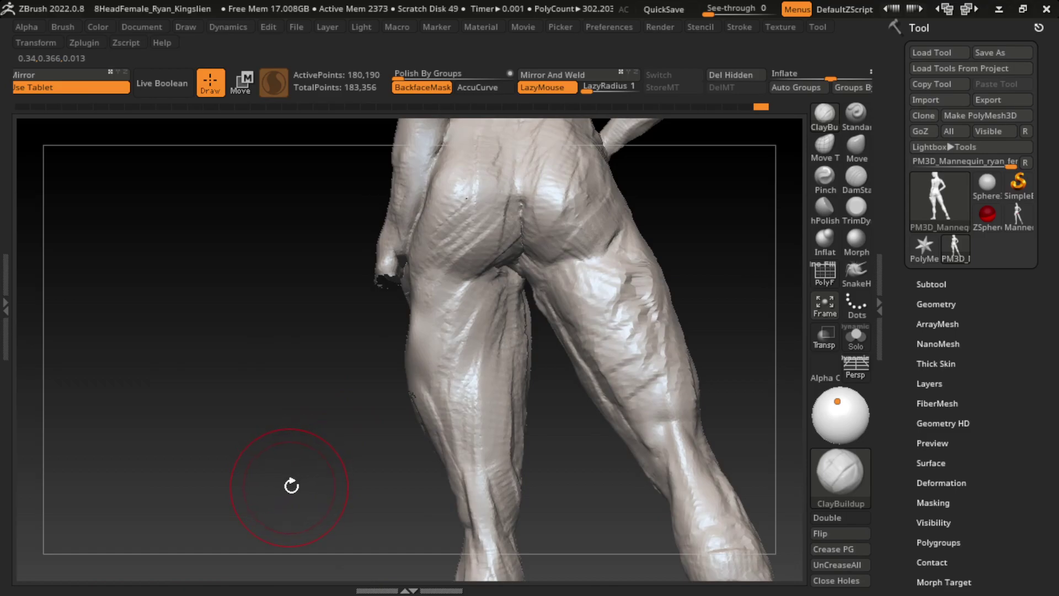
key(s)
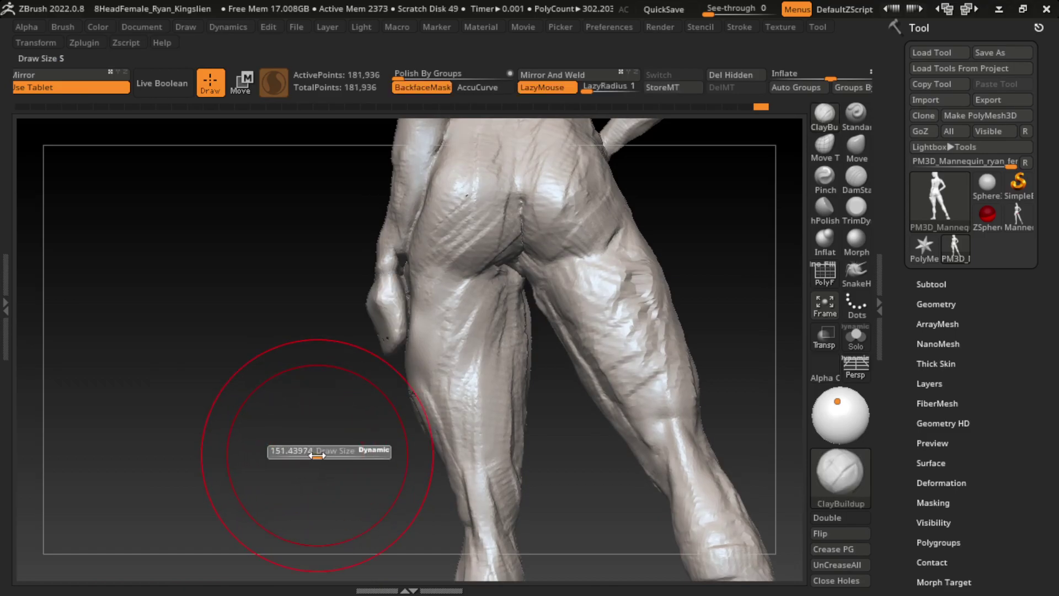
- Pull the hand up beside the hip with Move Topological, then isolate and hide it
click(825, 145)
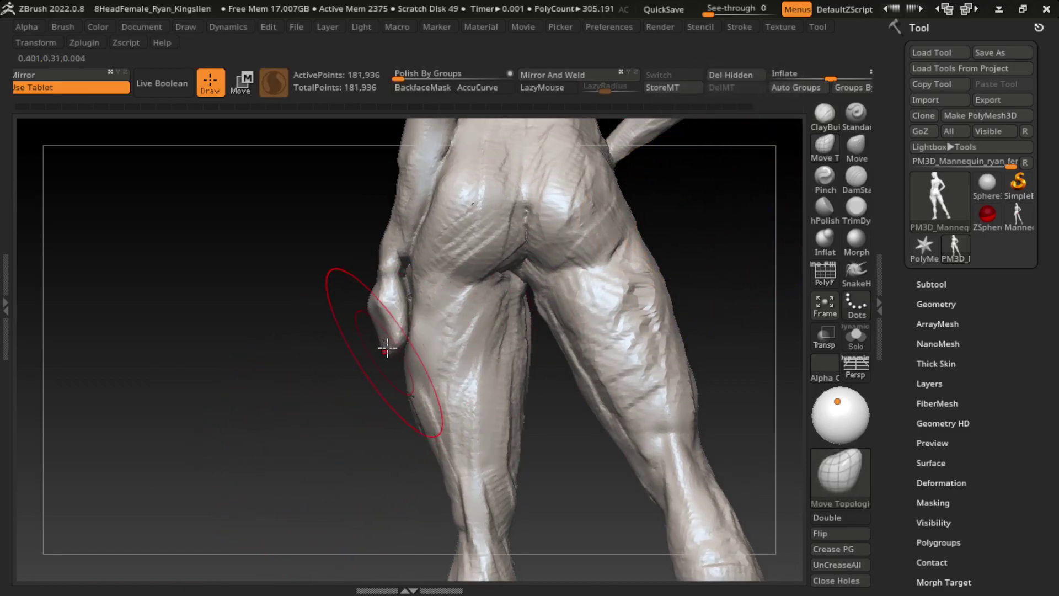
drag(378, 386, 386, 358)
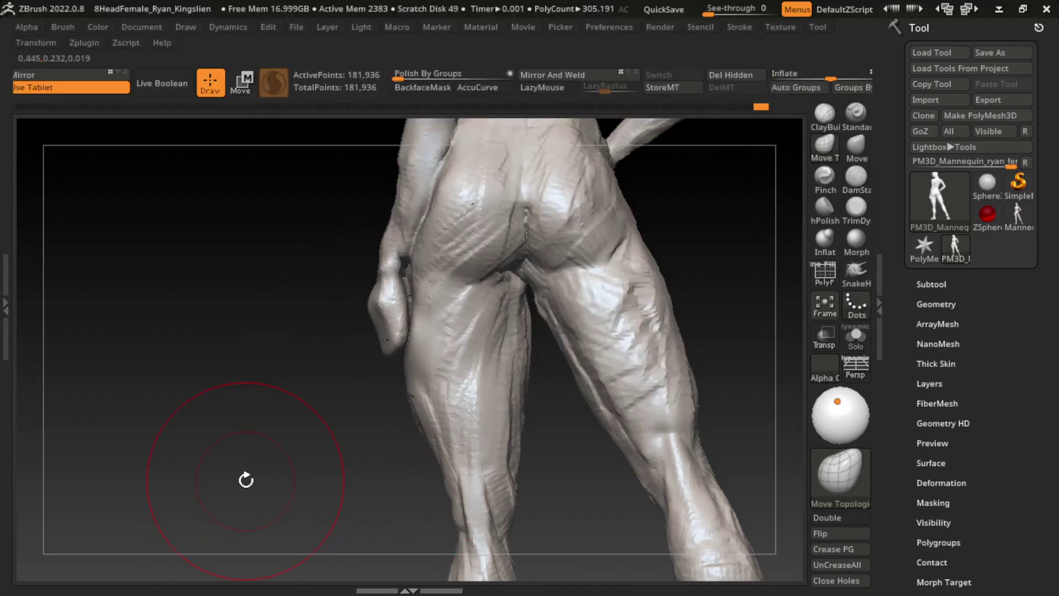
mouse_move(246, 480)
ctrl+shift+mouse_down()
mouse_move(354, 438)
mouse_move(329, 480)
mouse_move(286, 475)
mouse_move(378, 378)
mouse_move(440, 350)
mouse_move(393, 338)
mouse_move(608, 377)
mouse_move(645, 402)
mouse_move(705, 343)
ctrl+shift+mouse_up()
ctrl+shift+click(645, 401)
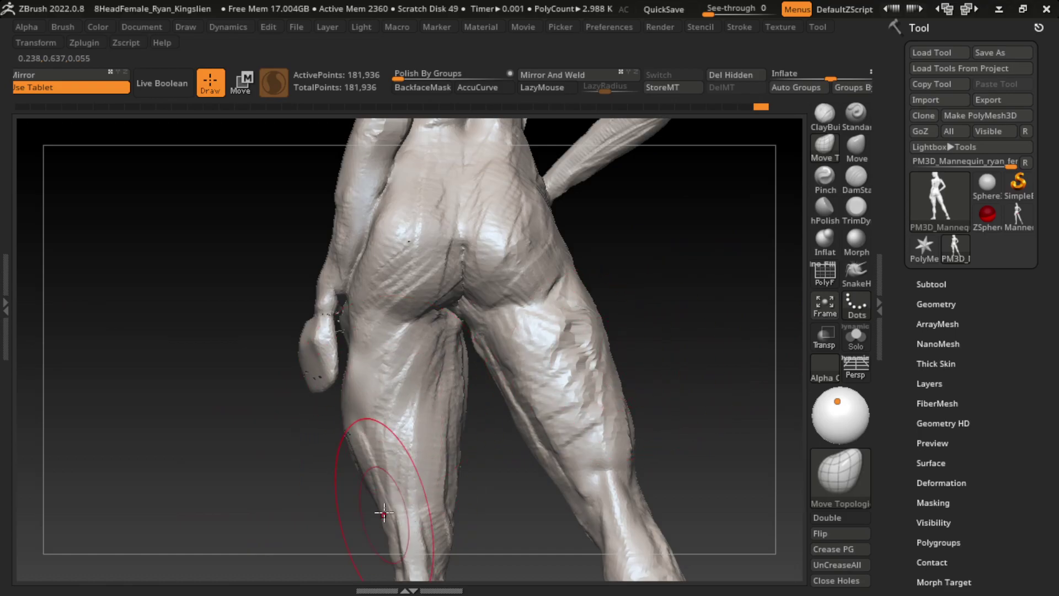
ctrl+shift+click(315, 370)
ctrl+shift+drag(309, 386, 296, 425)
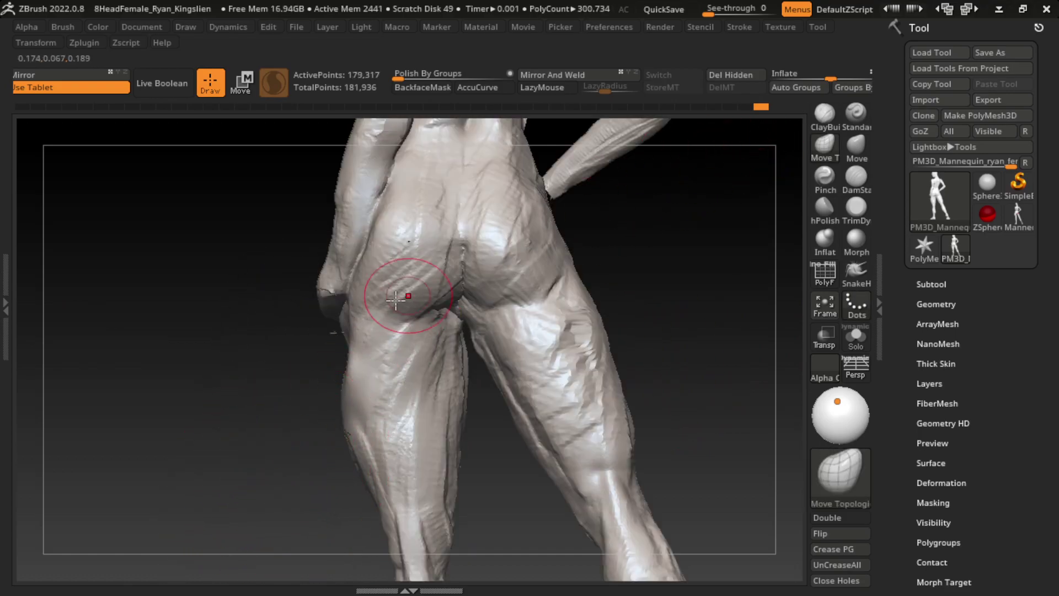
- Build up clay on the left lower leg and outer thigh with ClayBuildup and BackfaceMask
key(b)
key(c)
key(b)
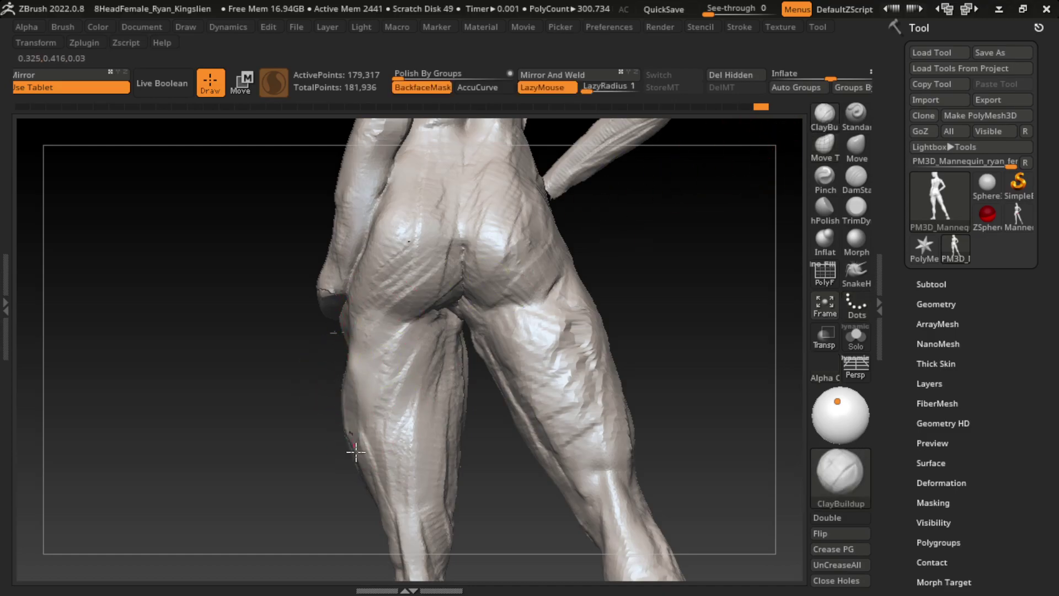
mouse_move(703, 342)
mouse_down()
mouse_move(614, 373)
mouse_move(532, 343)
mouse_up()
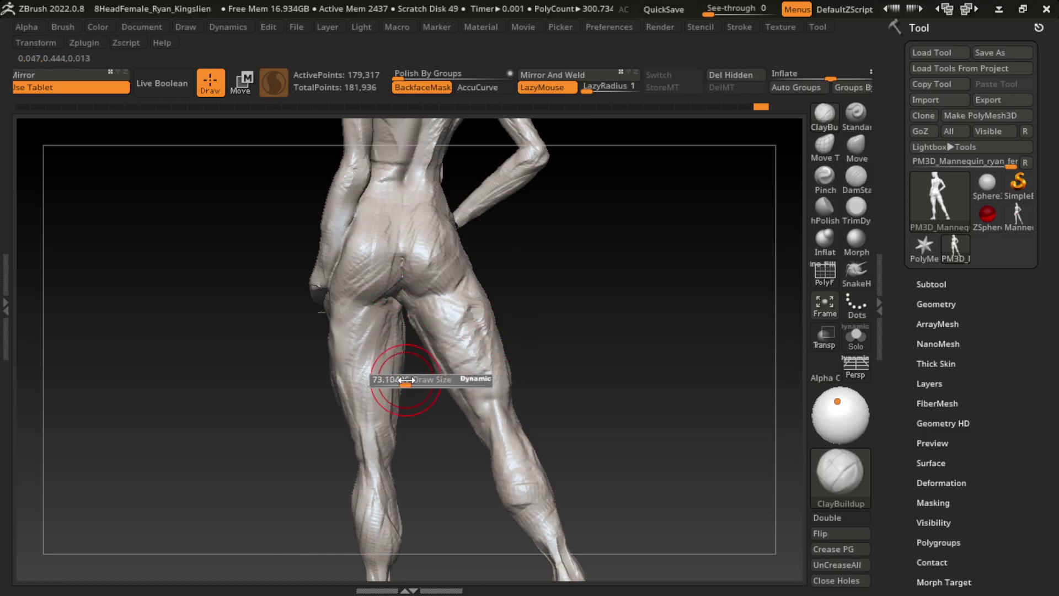
click(824, 146)
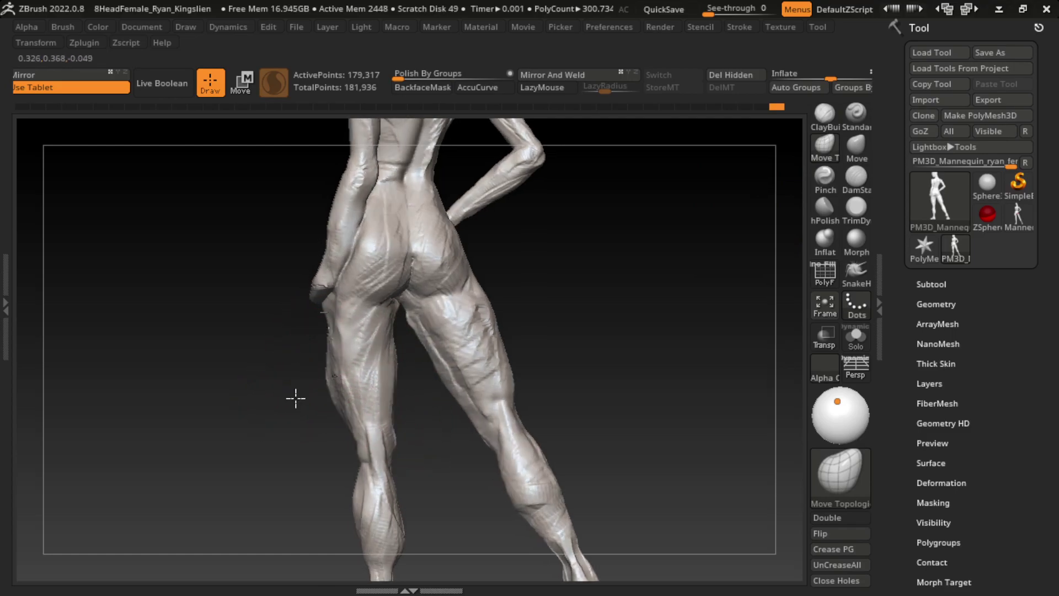
mouse_move(295, 396)
mouse_down()
mouse_move(353, 394)
mouse_move(333, 307)
mouse_up()
key(b)
key(c)
key(b)
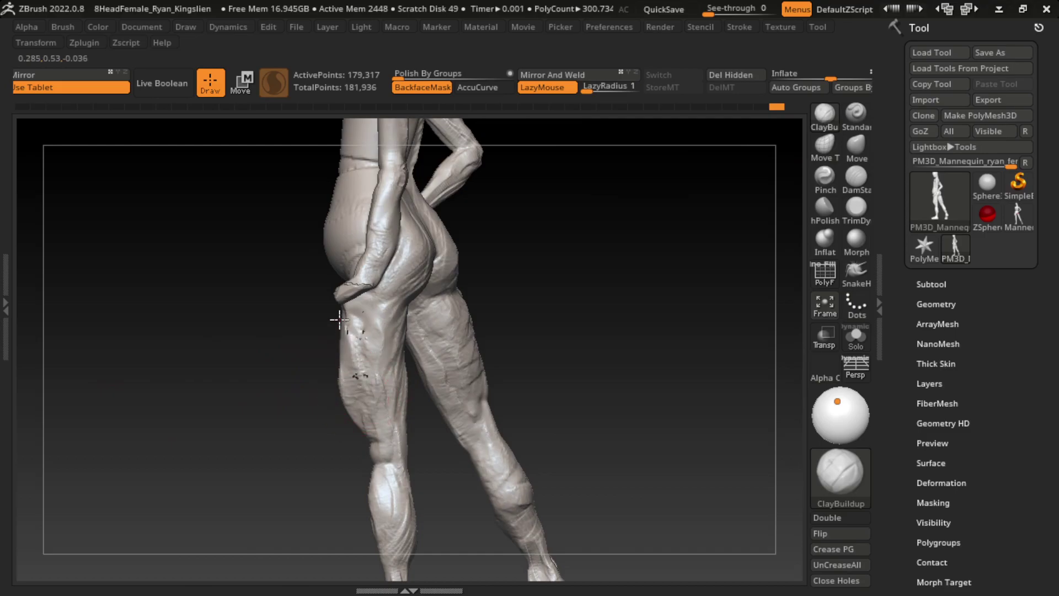
mouse_move(334, 308)
right_down()
mouse_move(473, 338)
mouse_move(335, 366)
mouse_move(633, 298)
right_up()
drag(379, 287, 393, 389)
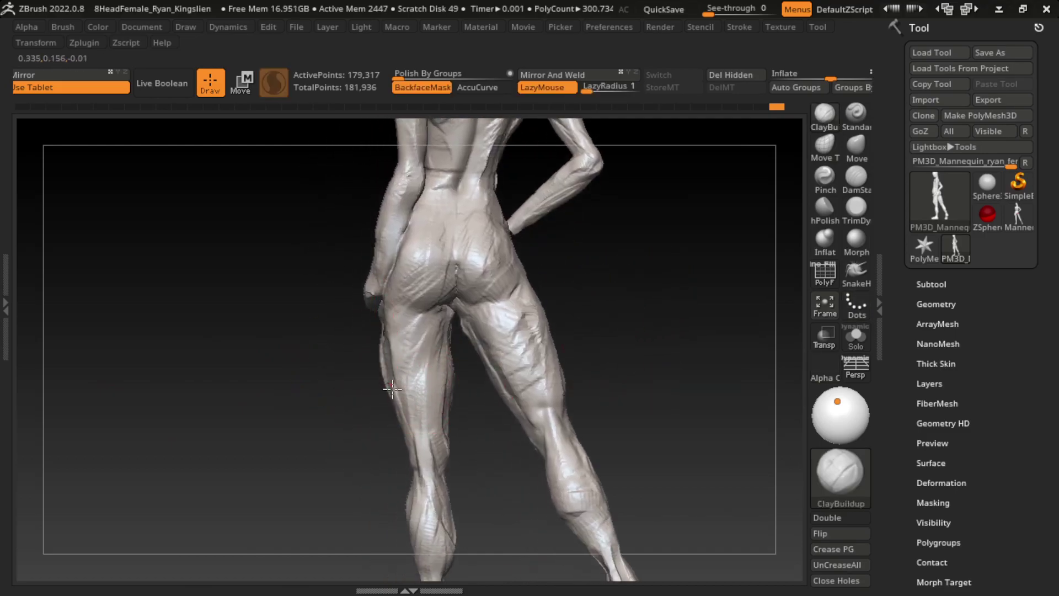
click(856, 208)
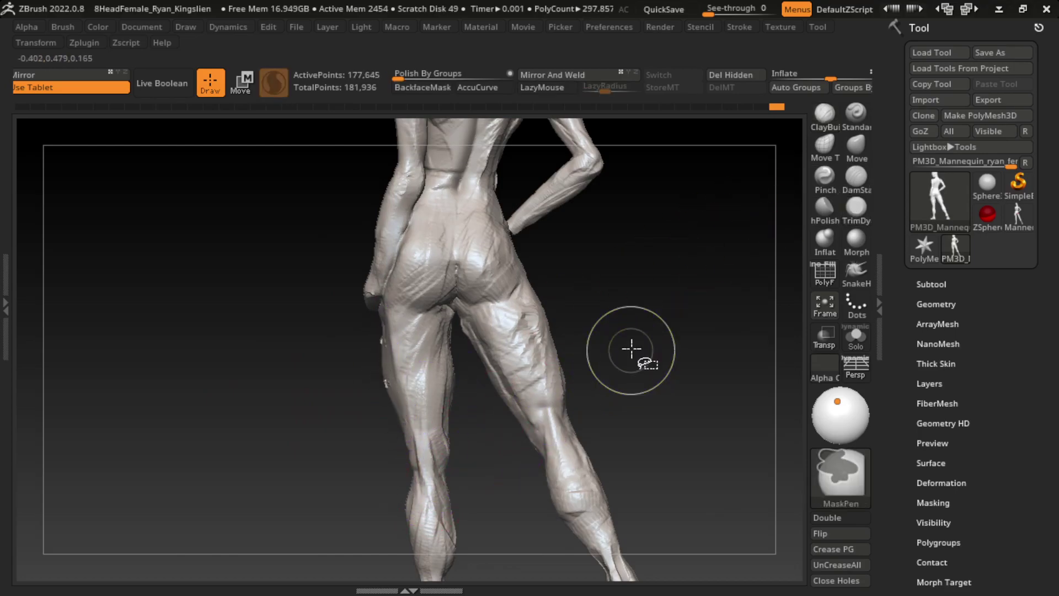
key(ctrl+z)
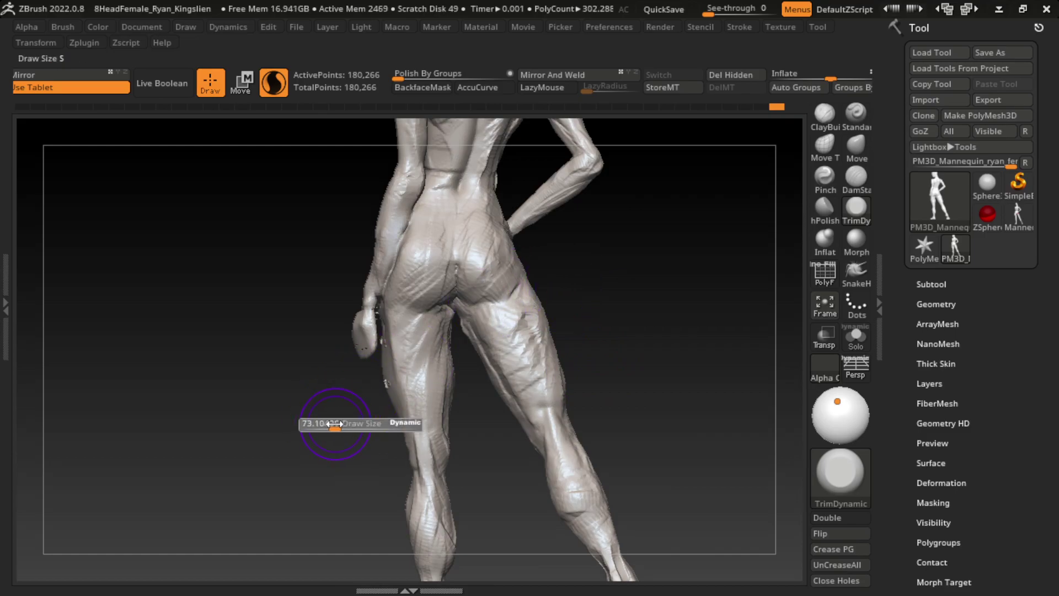
- Close the mesh holes, hide the isolated hand piece, and undo a stray stroke
click(816, 571)
drag(607, 322, 444, 430)
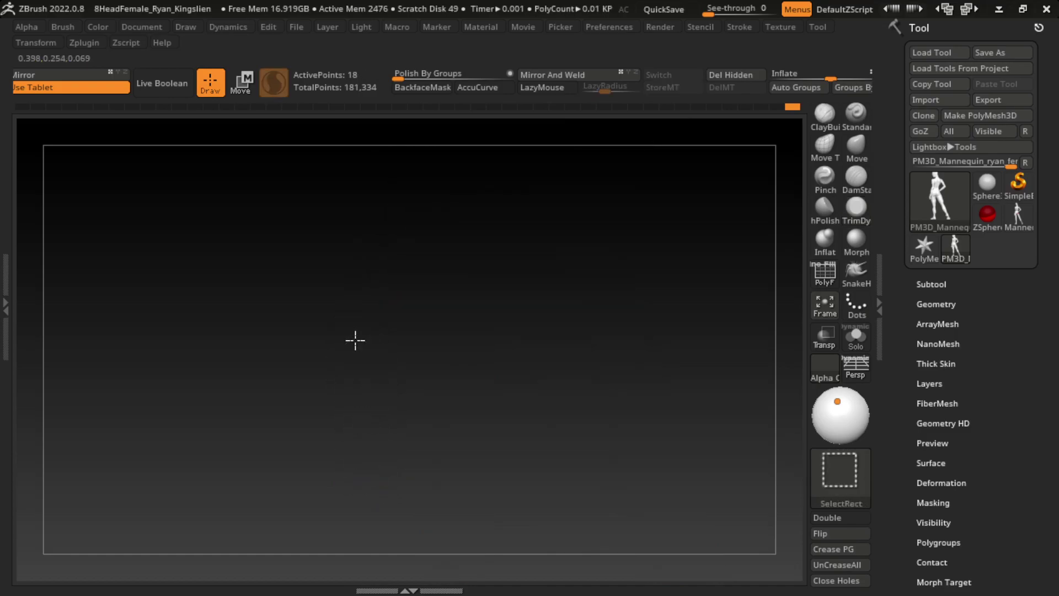
ctrl+shift+click(356, 340)
ctrl+shift+click(365, 358)
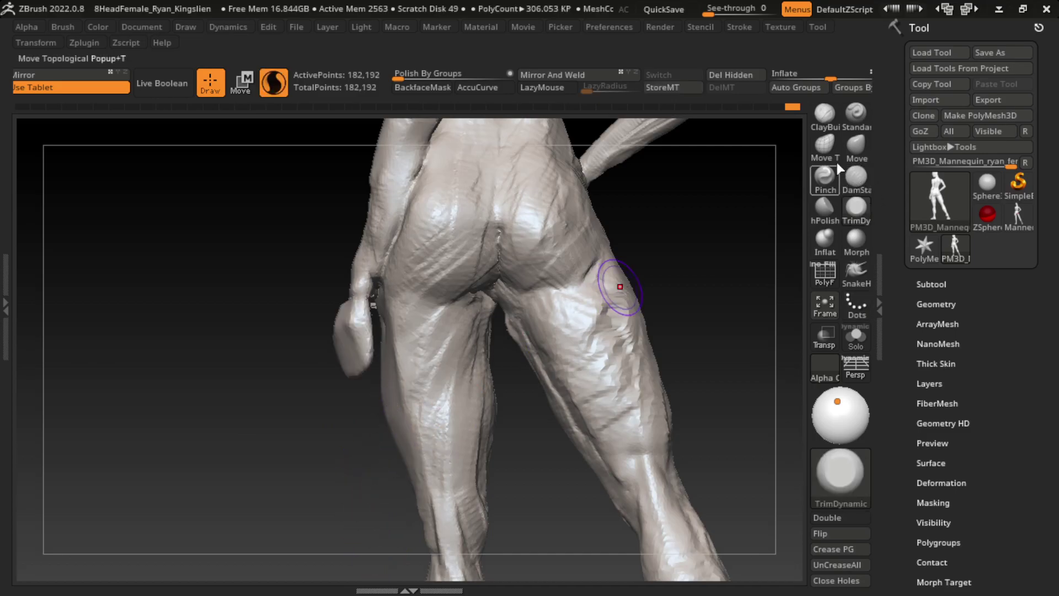
click(827, 146)
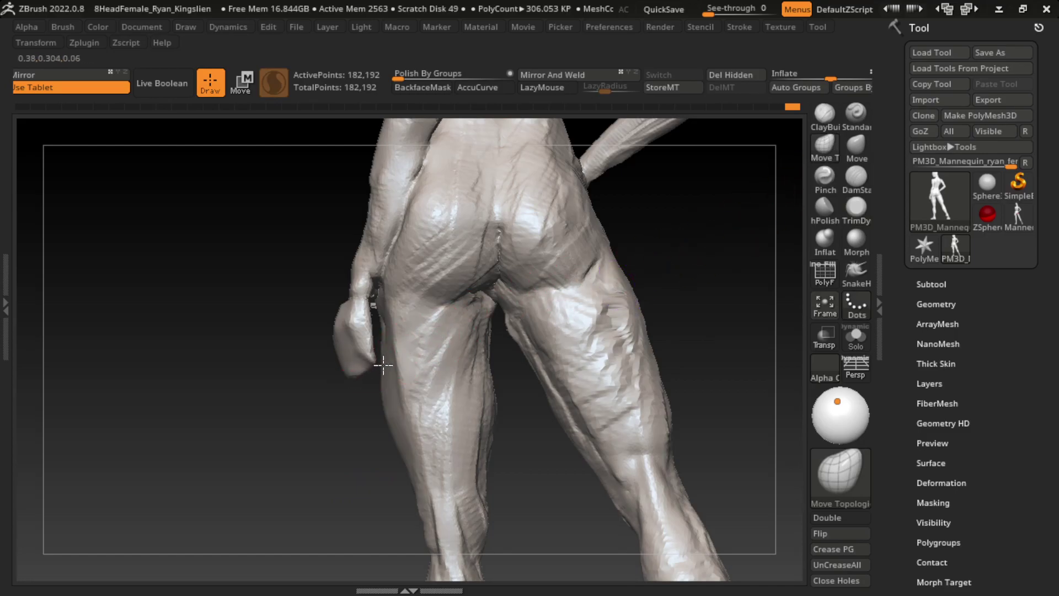
key(ctrl+z)
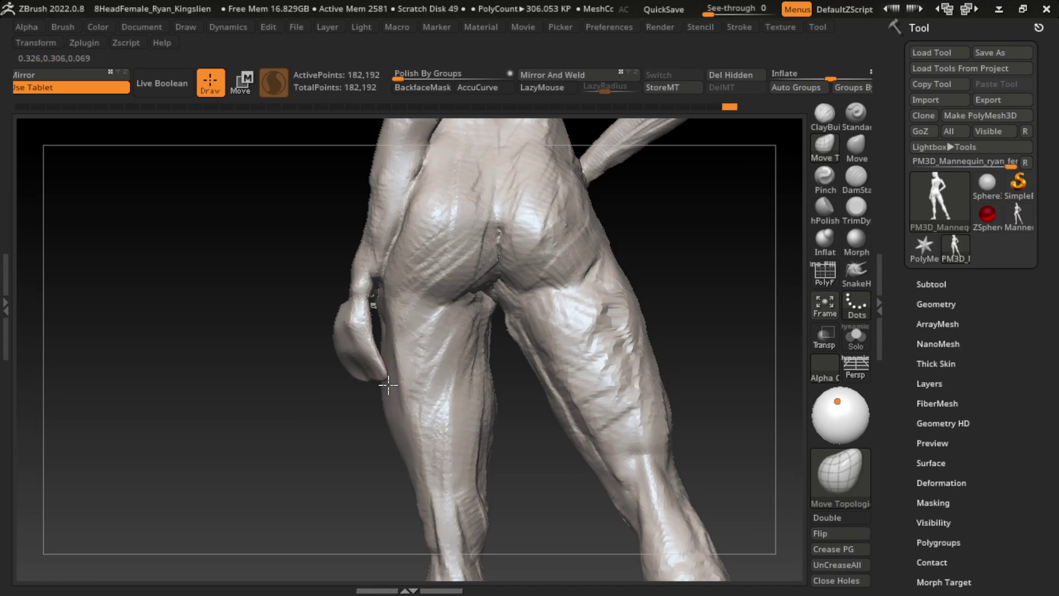
mouse_move(684, 231)
mouse_down()
mouse_move(679, 277)
mouse_move(645, 242)
mouse_up()
- Carve the gluteal fold and rear thigh creases with DamStandard and LazyMouse
key(b)
key(d)
key(s)
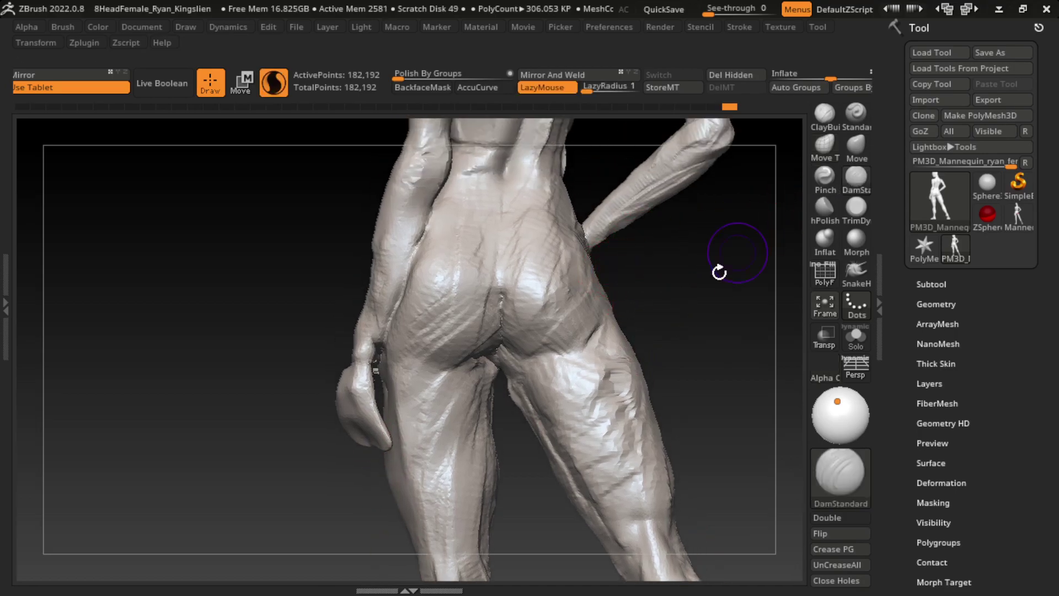
drag(718, 272, 725, 321)
drag(374, 351, 414, 280)
drag(557, 358, 505, 349)
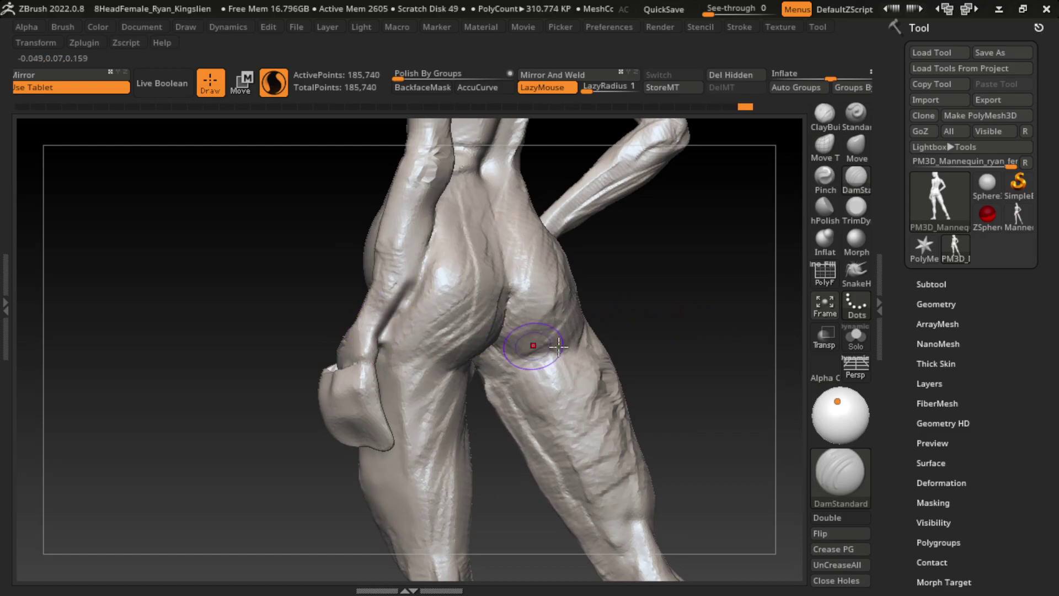
drag(717, 331, 729, 287)
drag(380, 386, 386, 331)
drag(729, 287, 717, 331)
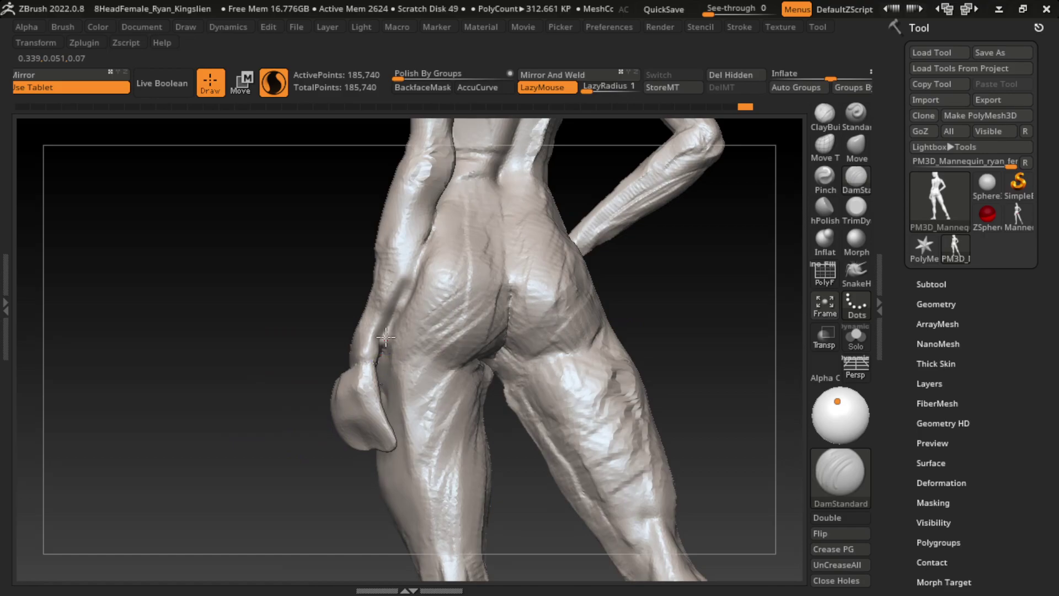
drag(696, 232, 681, 213)
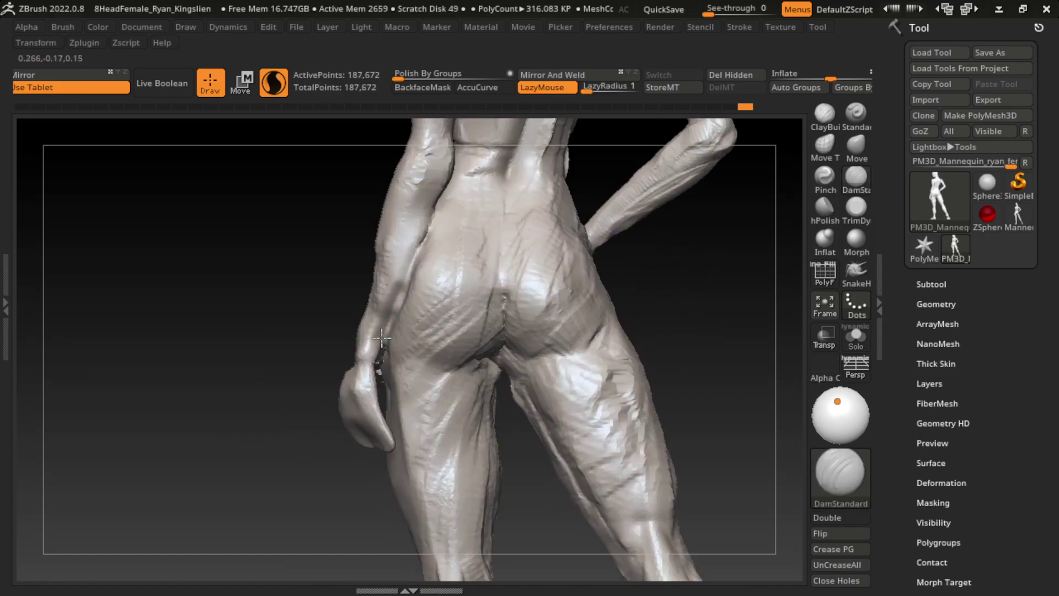
drag(419, 237, 385, 342)
- Build up clay along the side of the hip with ClayBuildup and BackfaceMask
key(b)
key(c)
key(b)
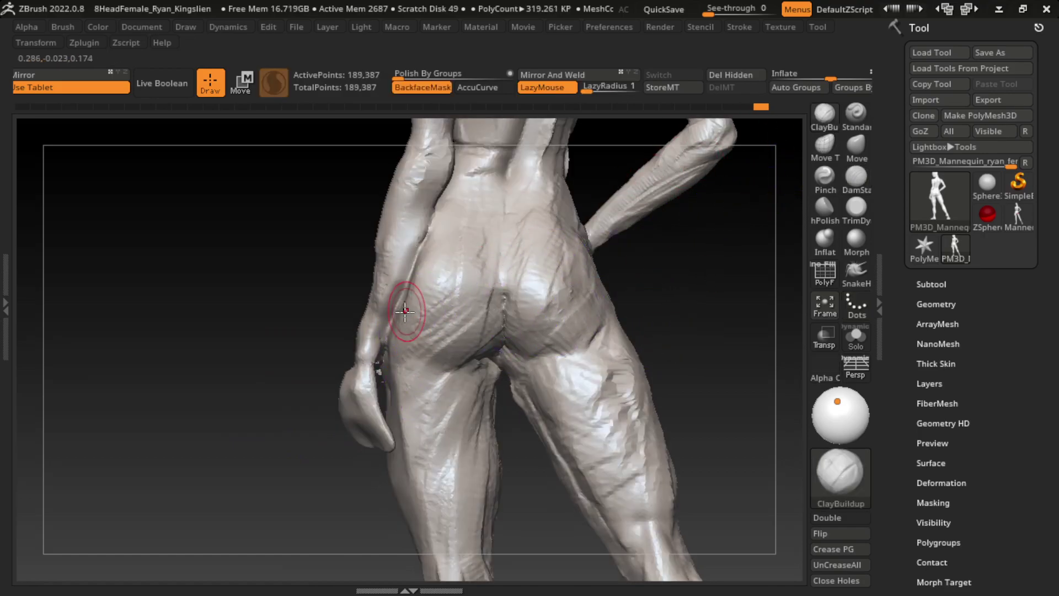
drag(421, 258, 399, 314)
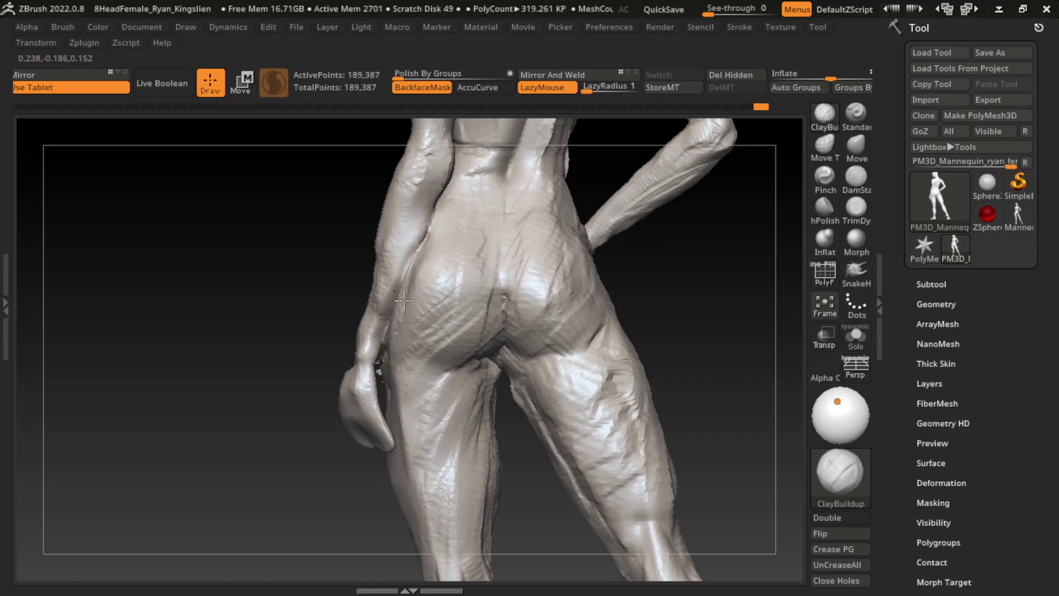
drag(637, 344, 563, 308)
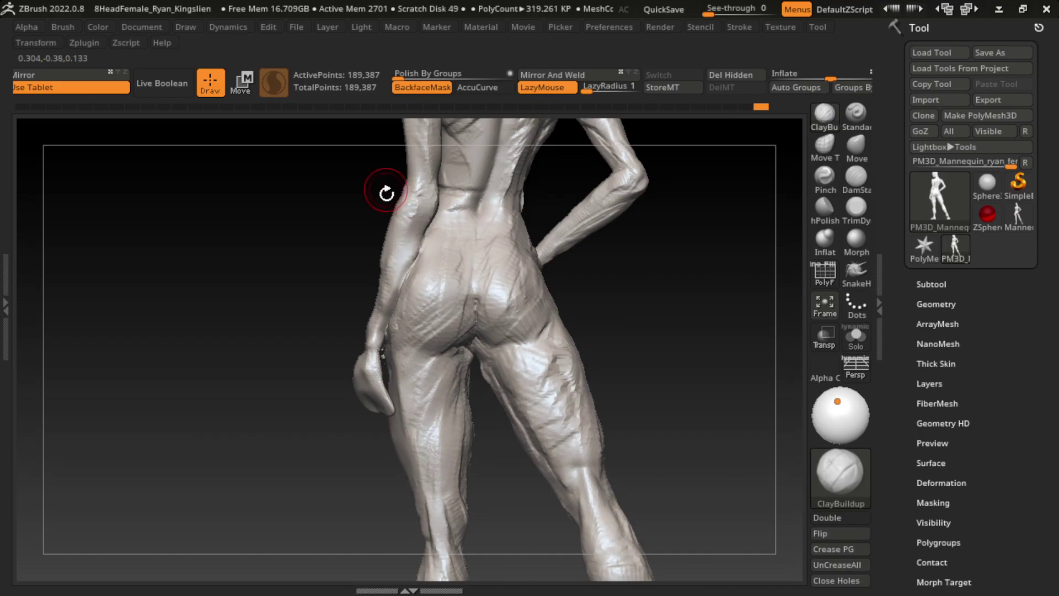
drag(307, 460, 369, 372)
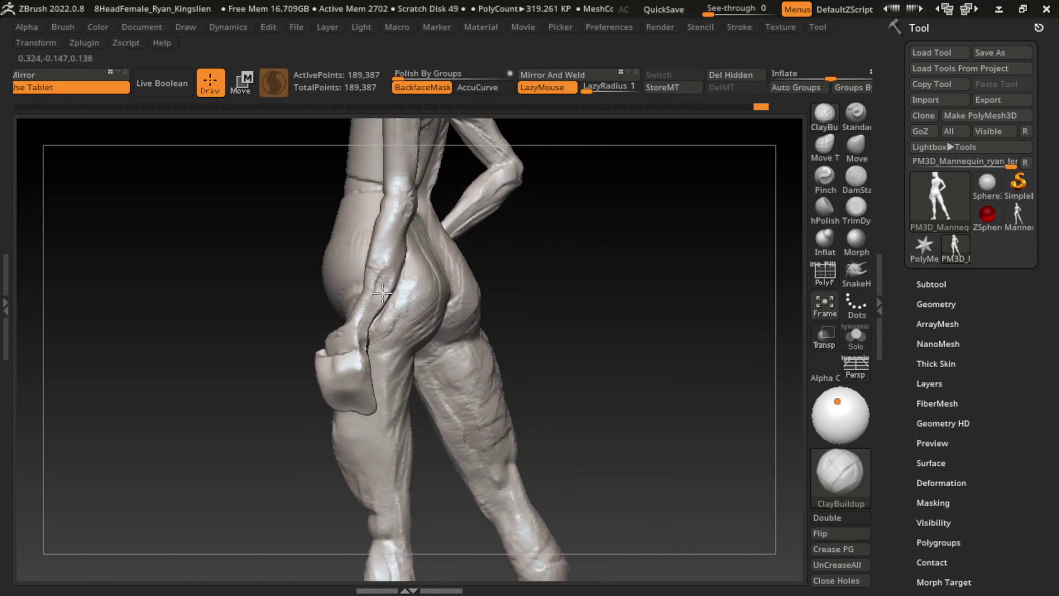
drag(495, 246, 544, 271)
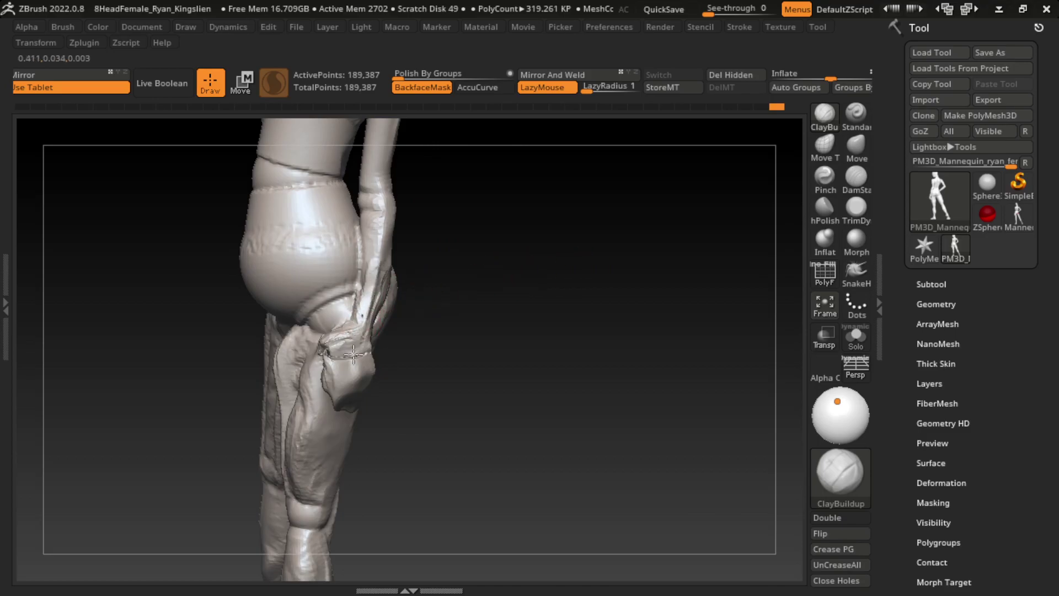
drag(353, 353, 466, 237)
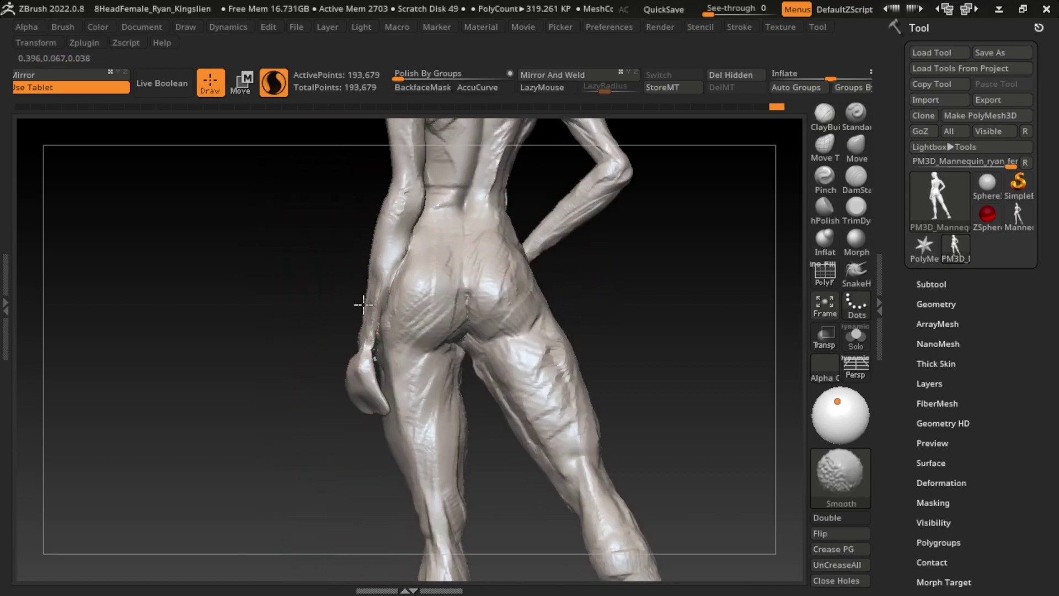
- Frame the head, back and shoulders closer and enlarge the brush size
drag(360, 308, 657, 315)
mouse_move(561, 366)
mouse_down()
mouse_move(551, 390)
mouse_move(497, 336)
mouse_move(531, 359)
mouse_up()
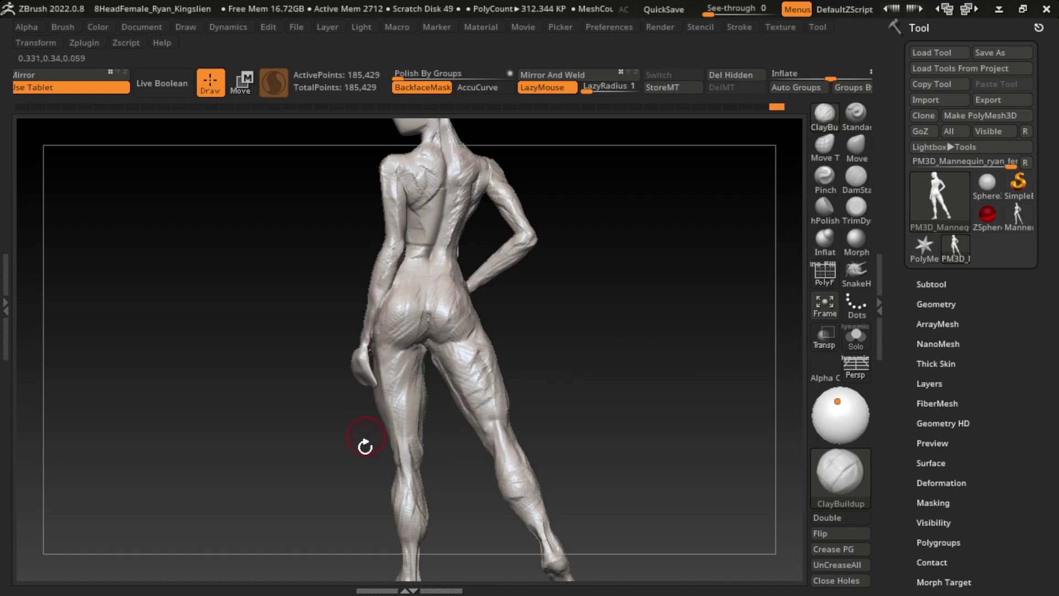
drag(558, 273, 572, 365)
drag(561, 258, 515, 238)
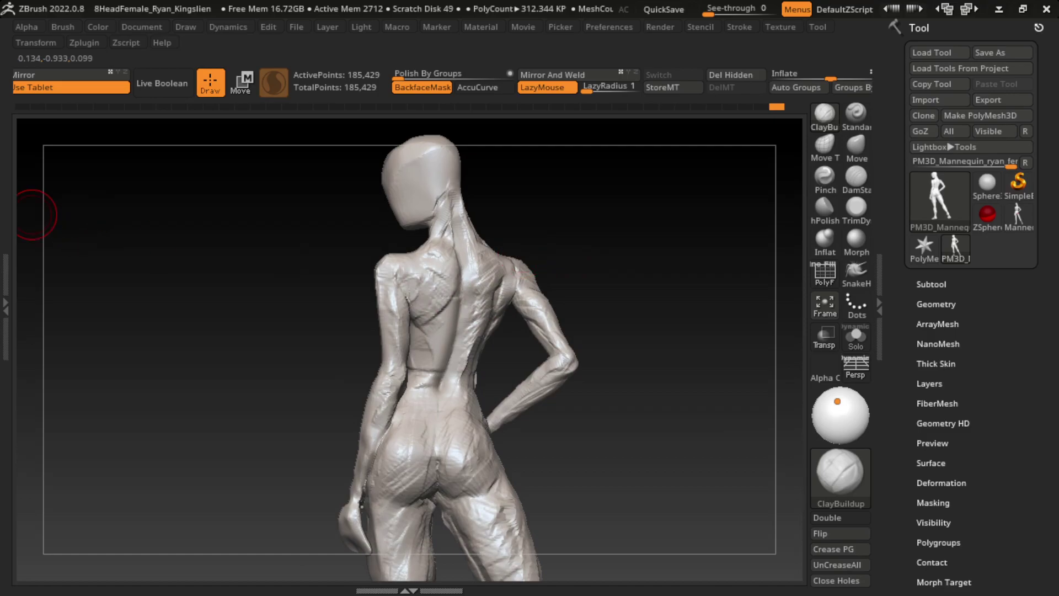
drag(567, 208, 619, 284)
key(s)
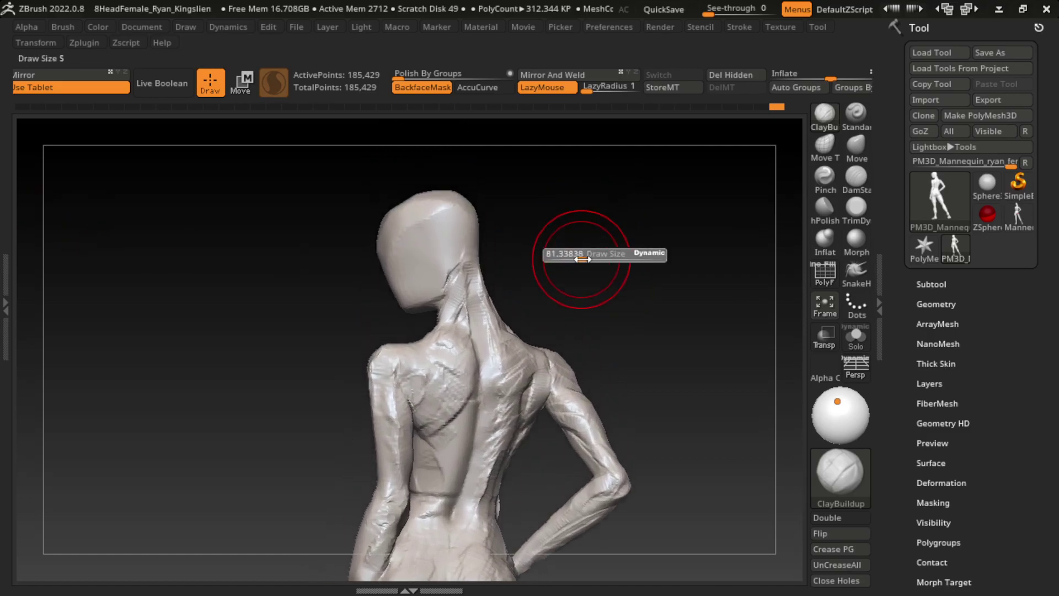
drag(574, 255, 596, 257)
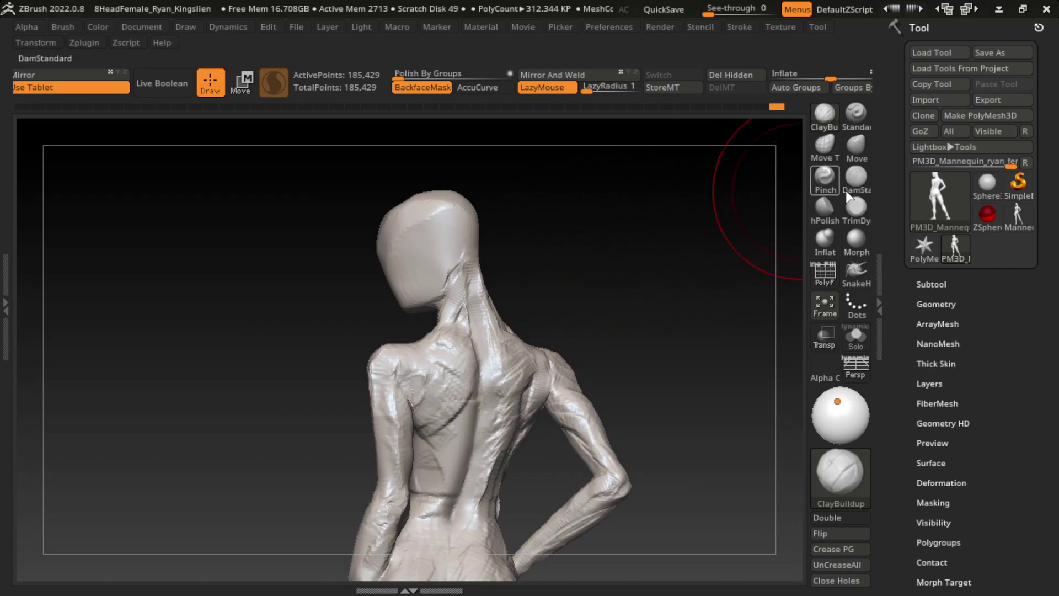
- Push out the back and top of the skull with Move Topological, then reduce brush size to about 104
click(824, 144)
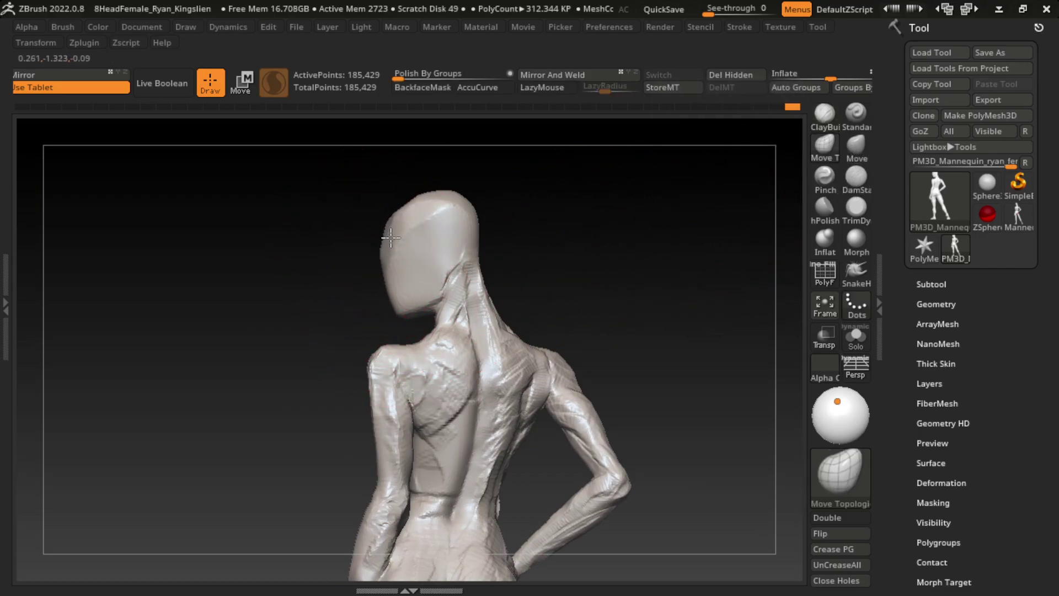
drag(391, 237, 473, 218)
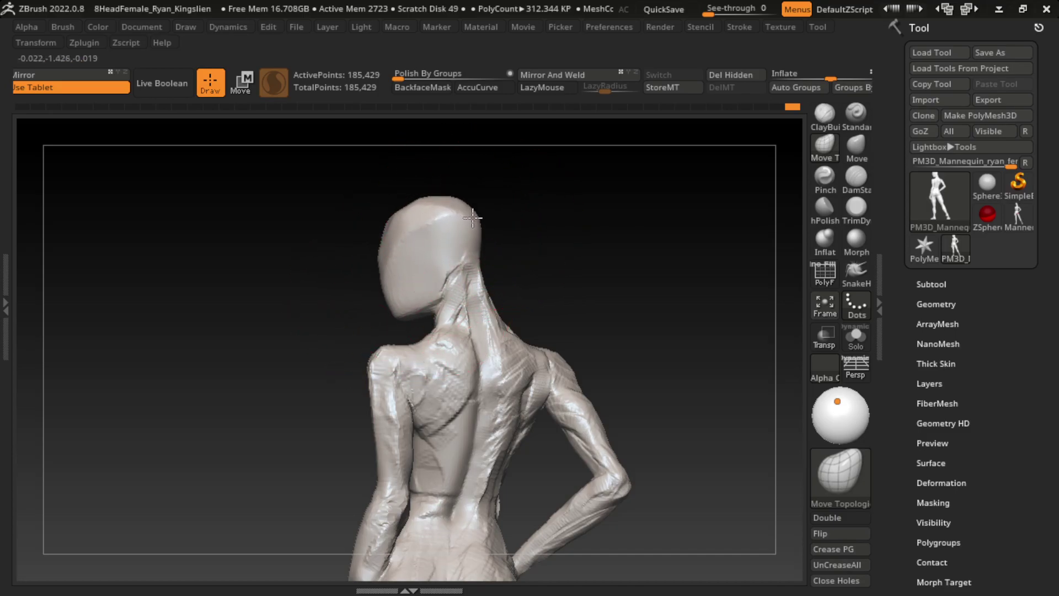
key(s)
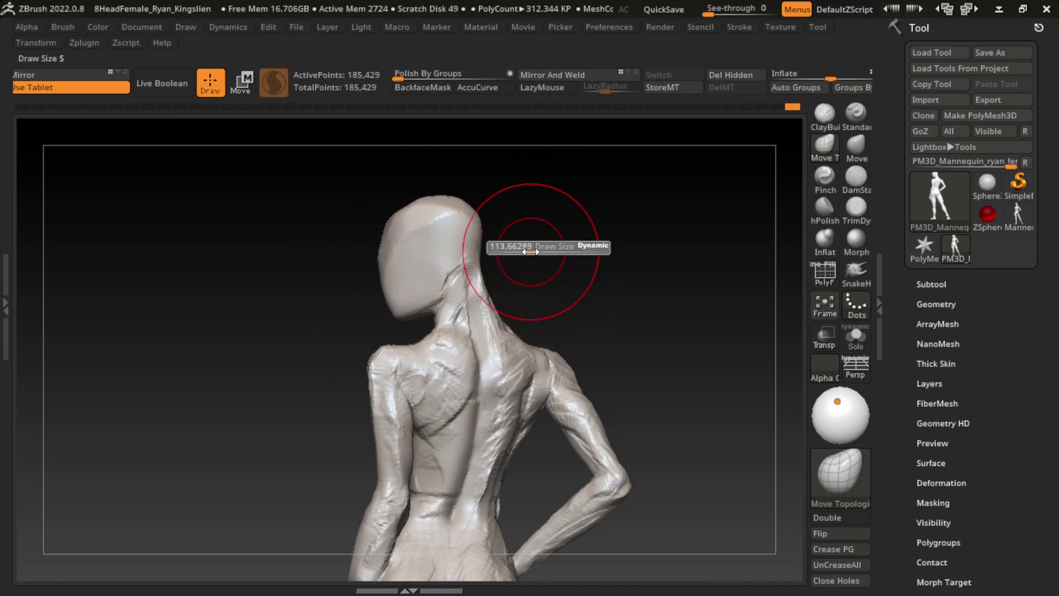
key(s)
drag(598, 343, 579, 347)
- Sculpt a Standard stroke down the neck and flatten the back of the head with TrimDynamic
click(857, 113)
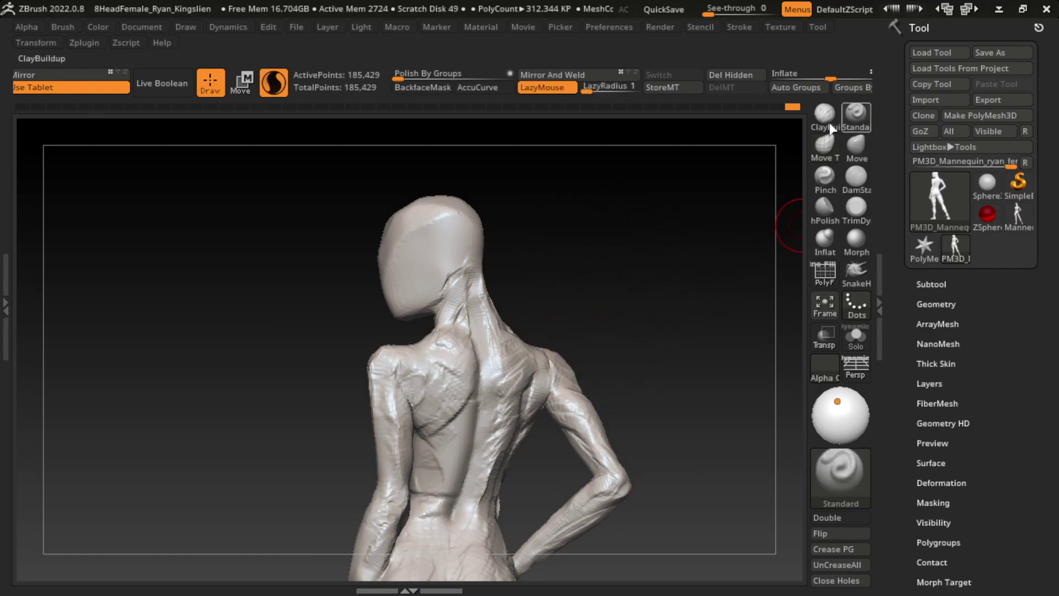
drag(487, 282, 504, 314)
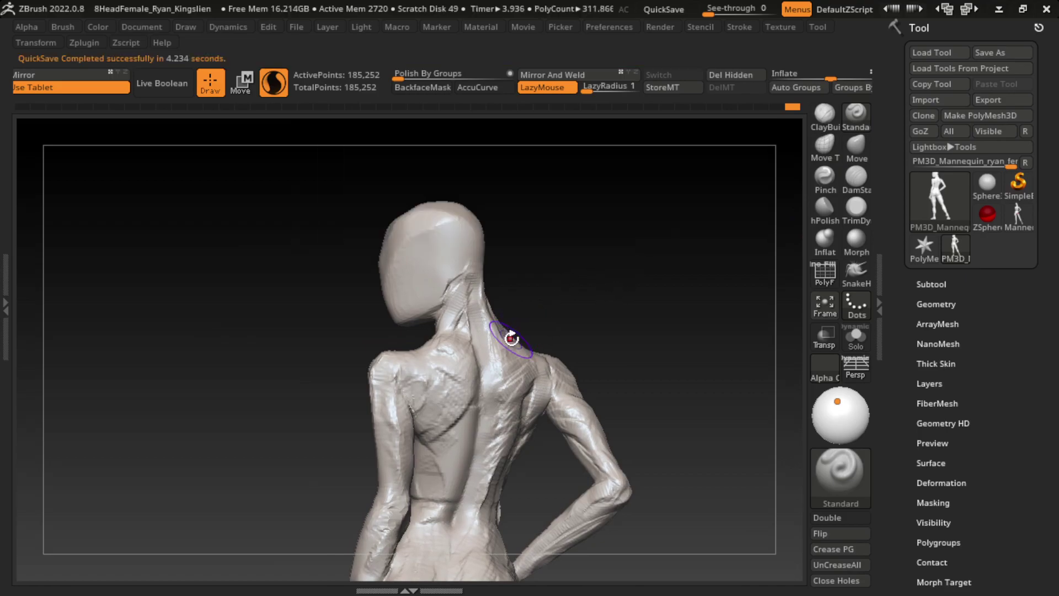
key(b)
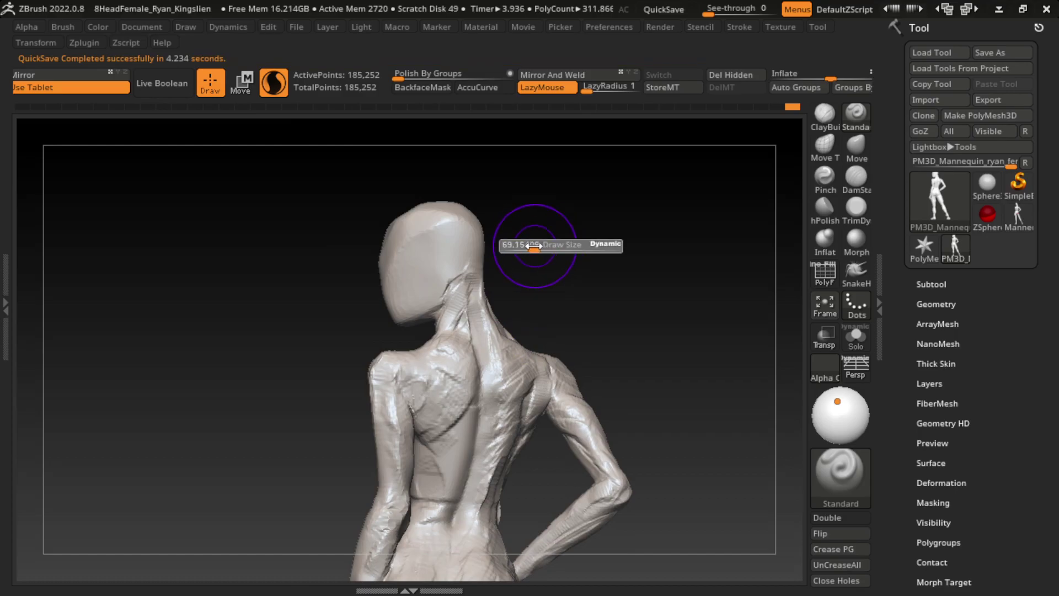
key(t)
key(d)
drag(462, 219, 443, 219)
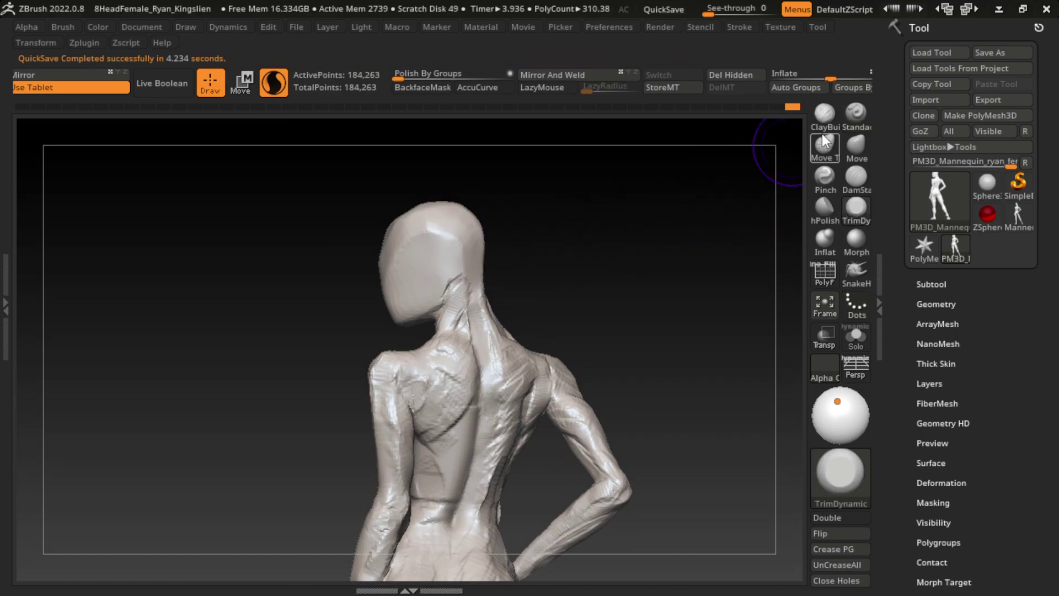
drag(486, 257, 473, 307)
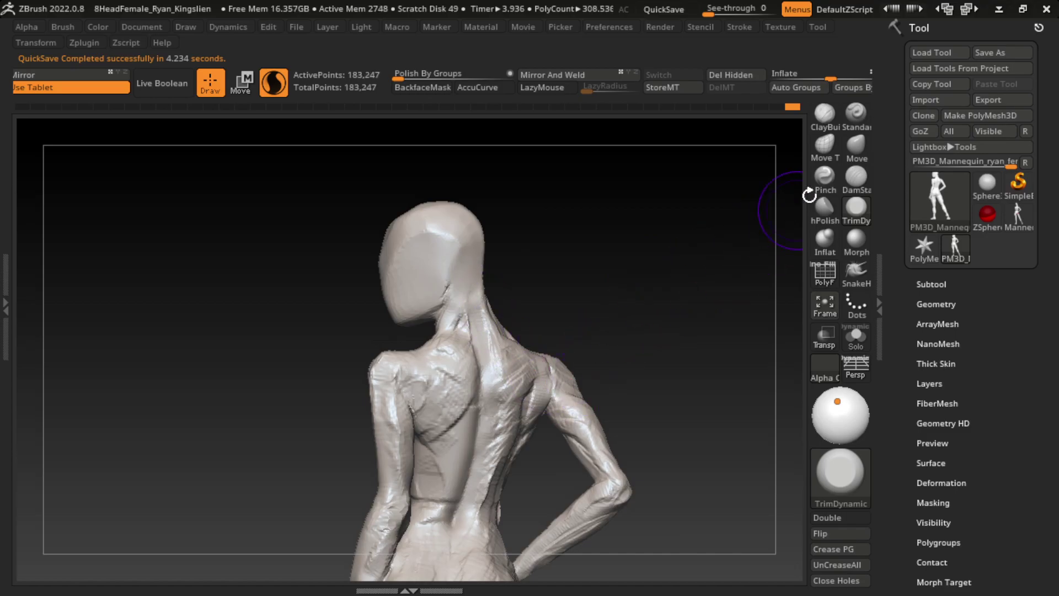
click(825, 113)
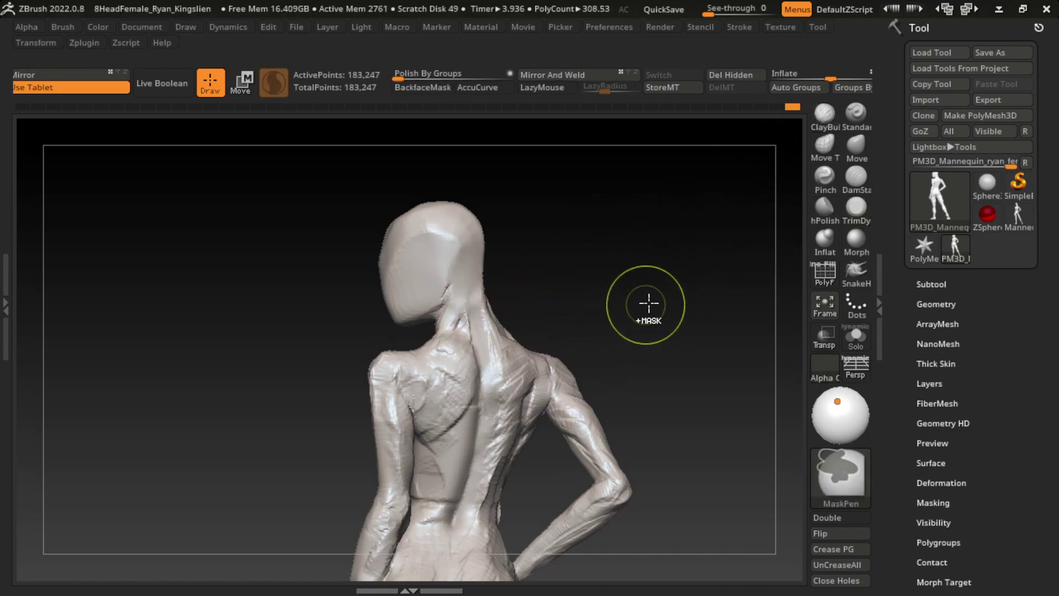
- Smooth the neck and sculpt the upper back below it with the Standard brush
key(b)
key(s)
key(t)
mouse_move(469, 265)
shift+mouse_down()
mouse_move(474, 295)
mouse_move(548, 317)
mouse_move(483, 318)
mouse_move(496, 347)
shift+mouse_up()
mouse_move(516, 408)
mouse_down()
mouse_move(533, 364)
mouse_move(521, 403)
mouse_move(486, 365)
mouse_move(479, 281)
mouse_up()
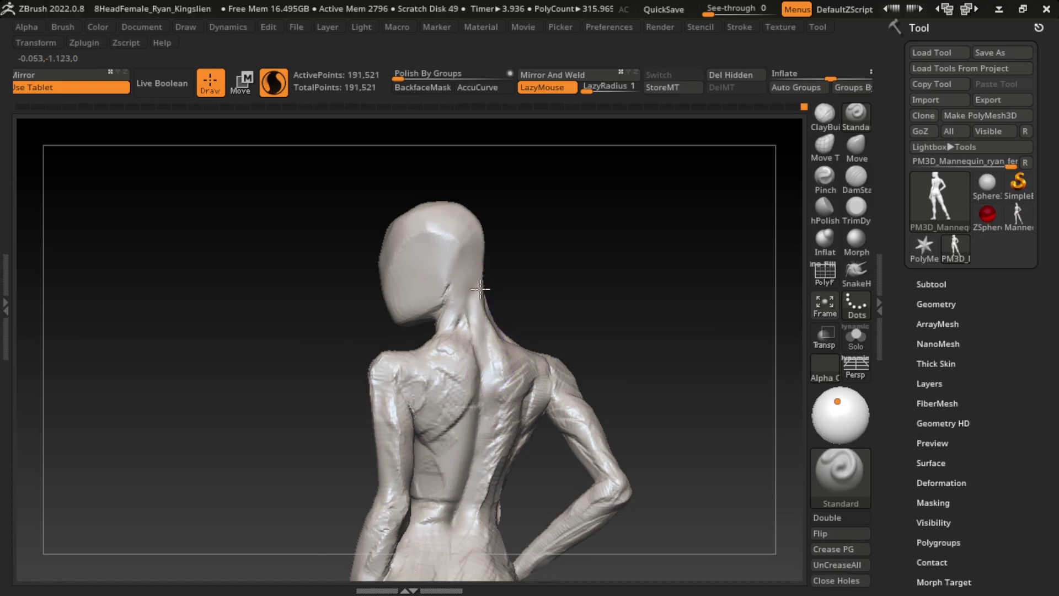
drag(480, 353, 484, 298)
- Build up the neck ridge and fill in the upper arm near the shoulder with ClayBuildup
key(b)
key(c)
key(b)
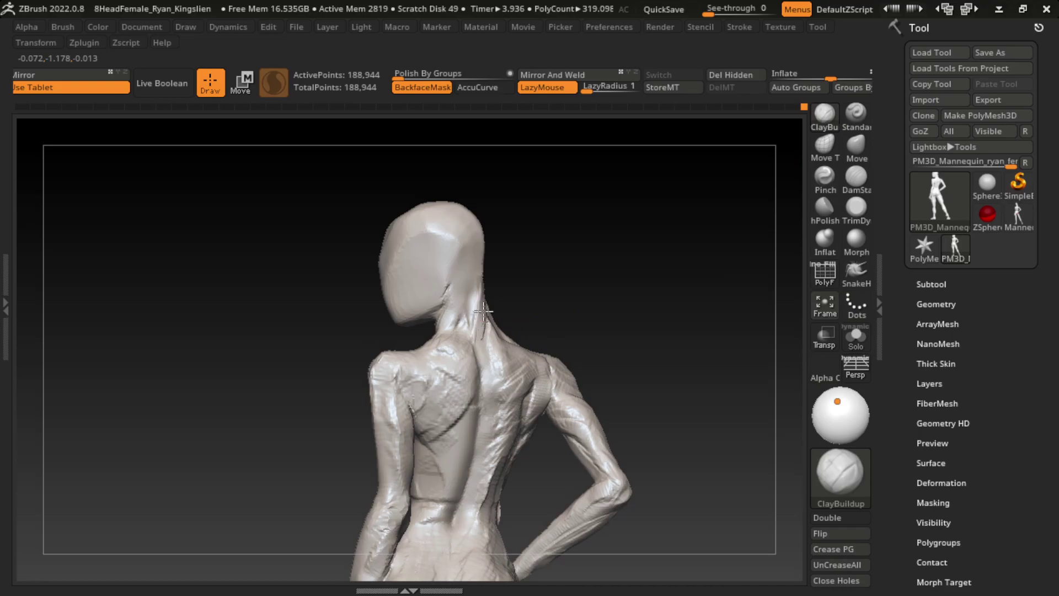
drag(483, 311, 486, 358)
drag(481, 292, 483, 353)
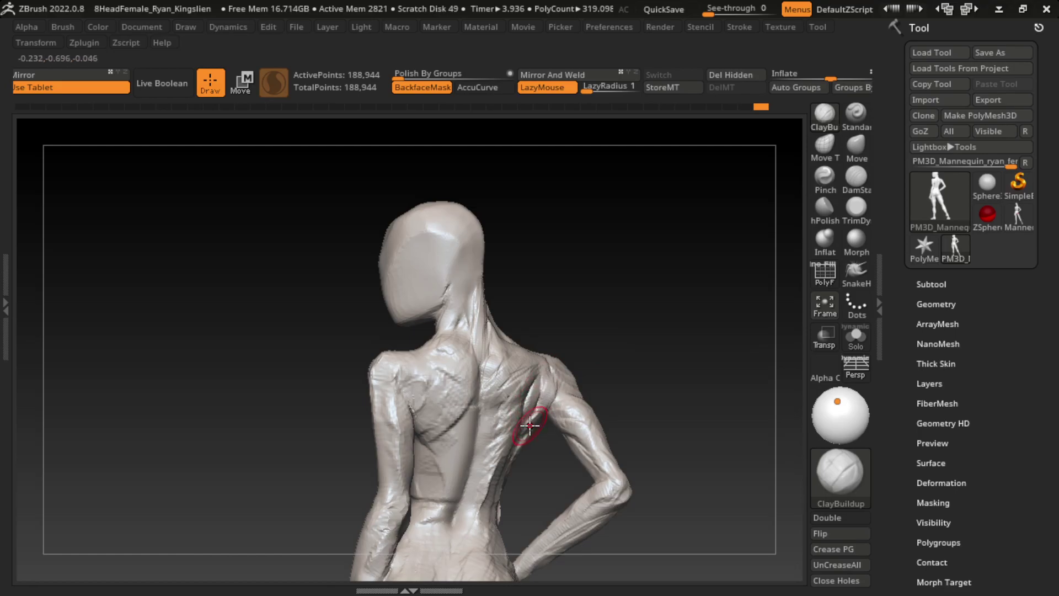
drag(594, 436, 669, 322)
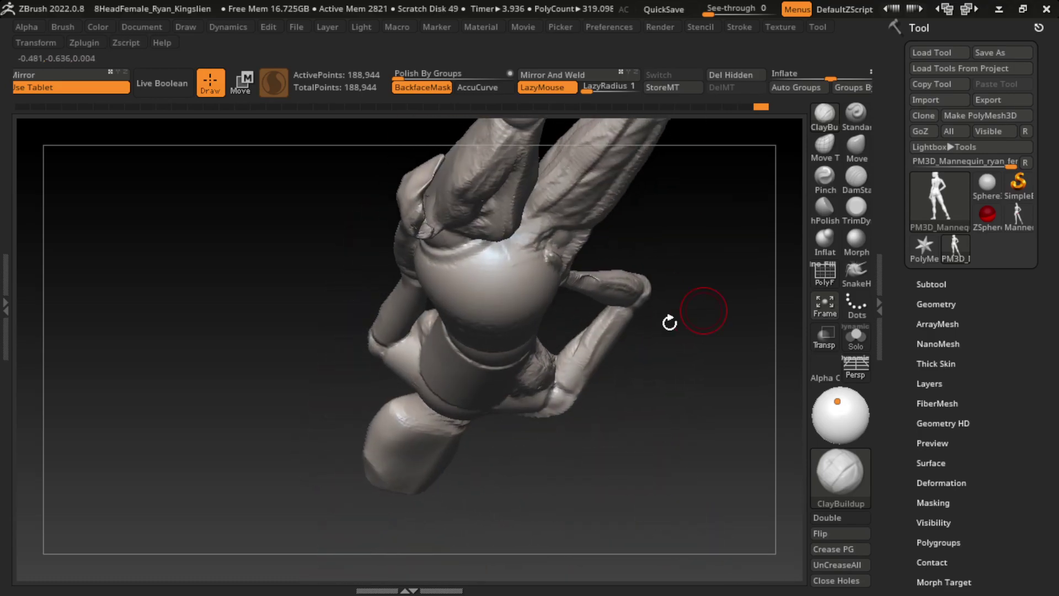
drag(574, 350, 628, 395)
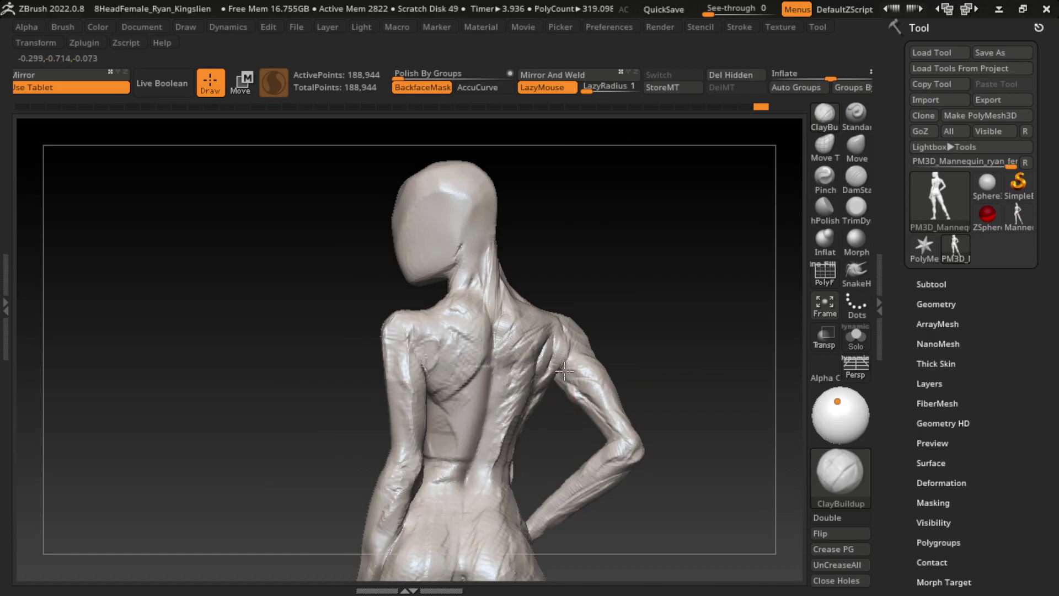
drag(564, 372, 599, 394)
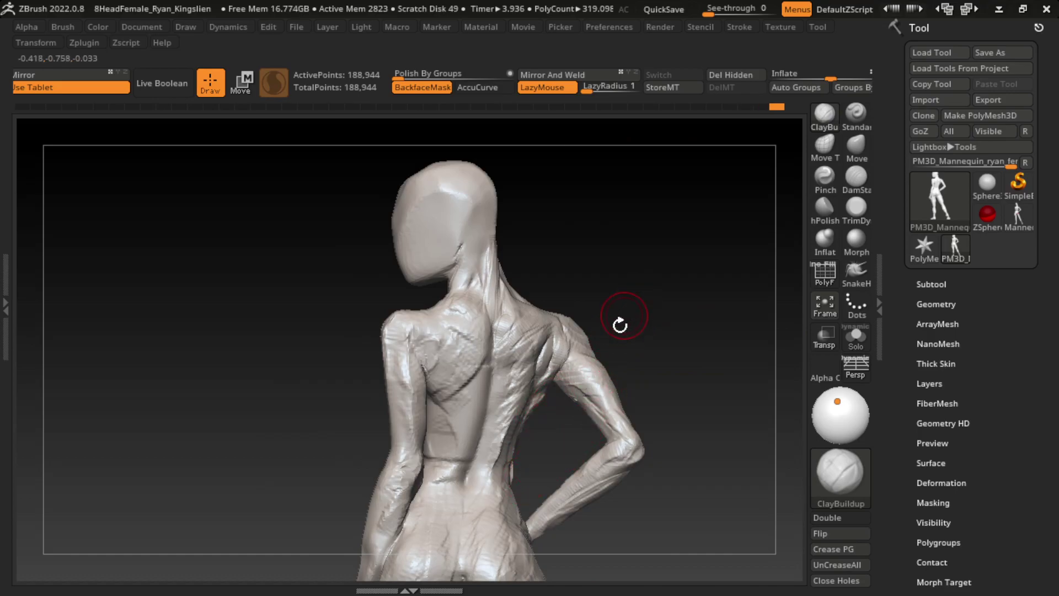
click(548, 422)
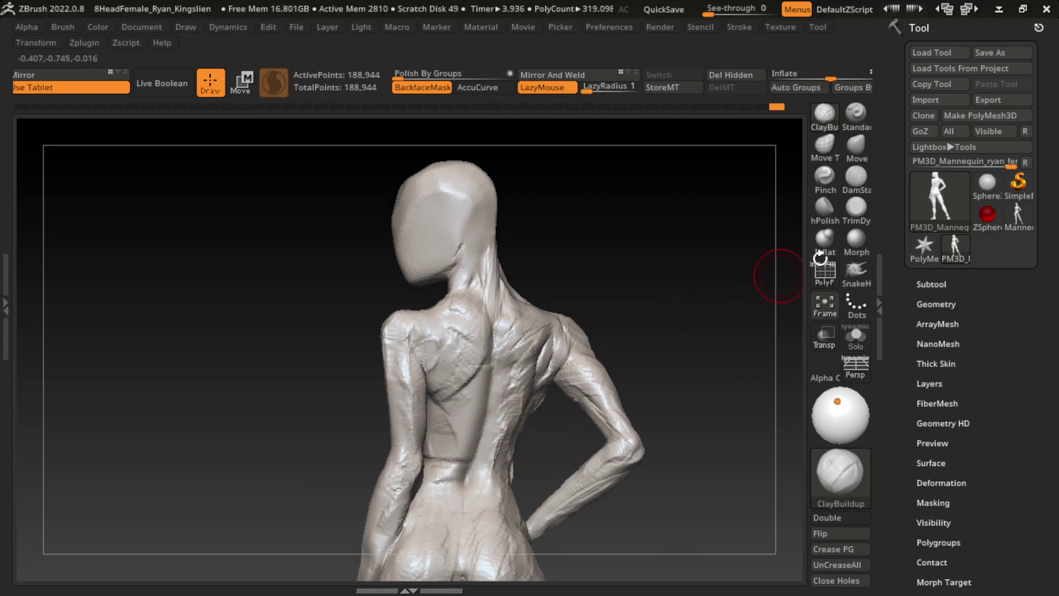
- Alternate DamStandard creases and ClayBuildup strokes along the waist and lower back
click(856, 177)
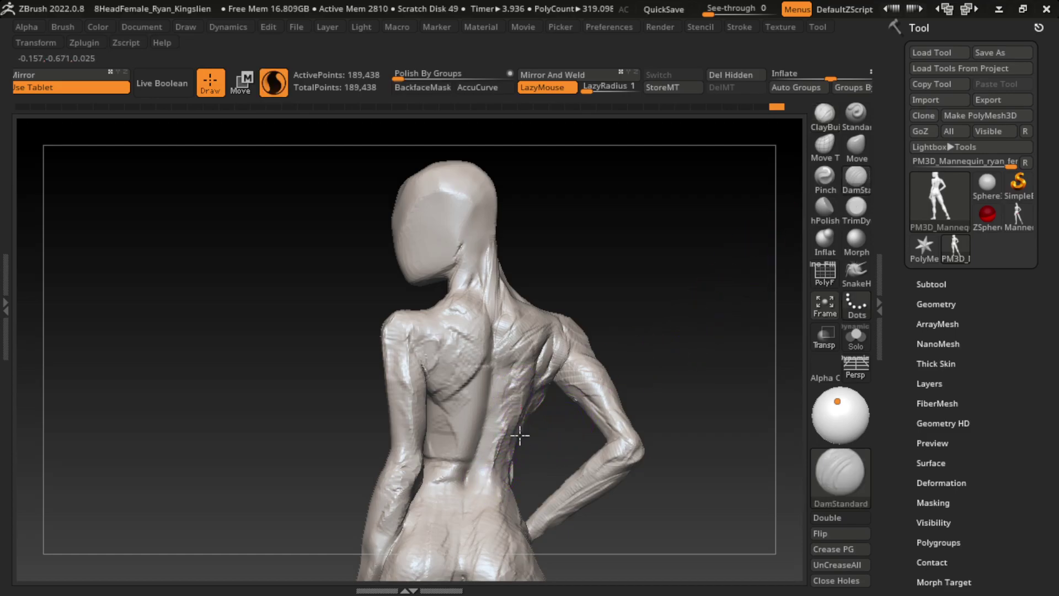
drag(520, 436, 486, 482)
click(824, 114)
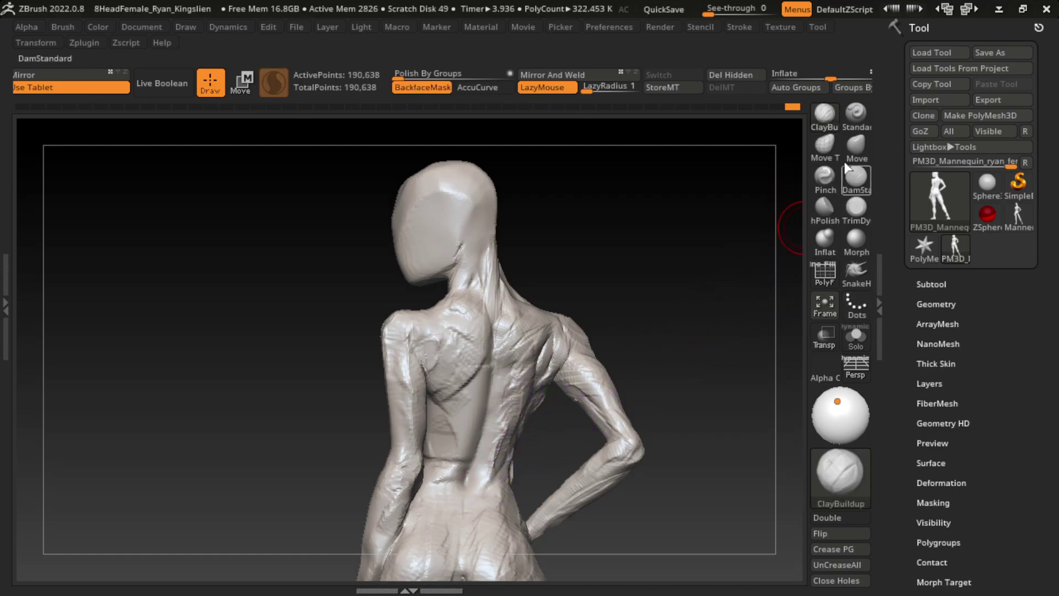
key(b)
key(s)
key(t)
click(856, 176)
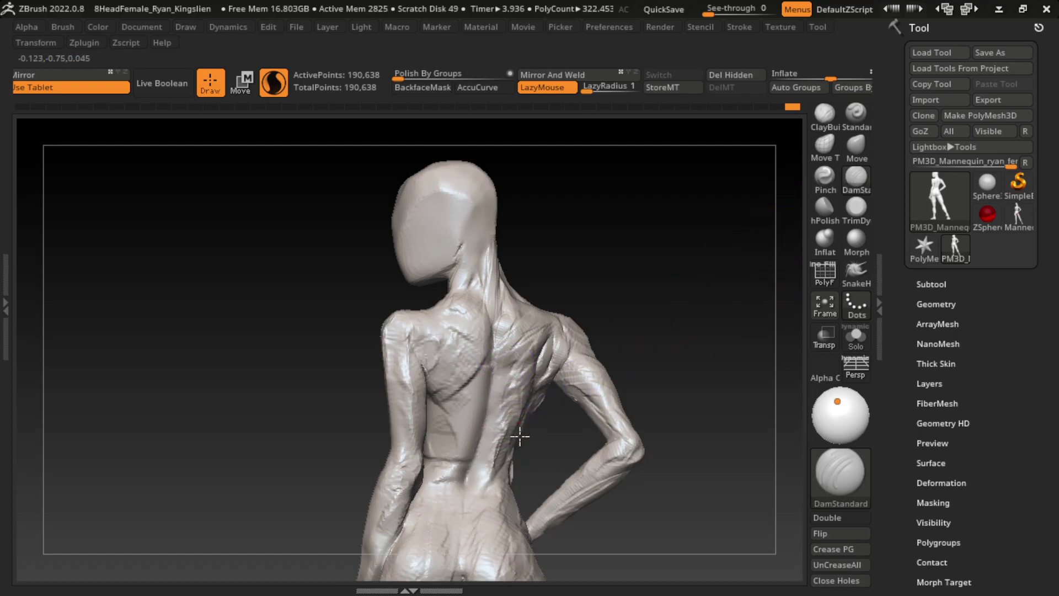
drag(513, 381, 516, 412)
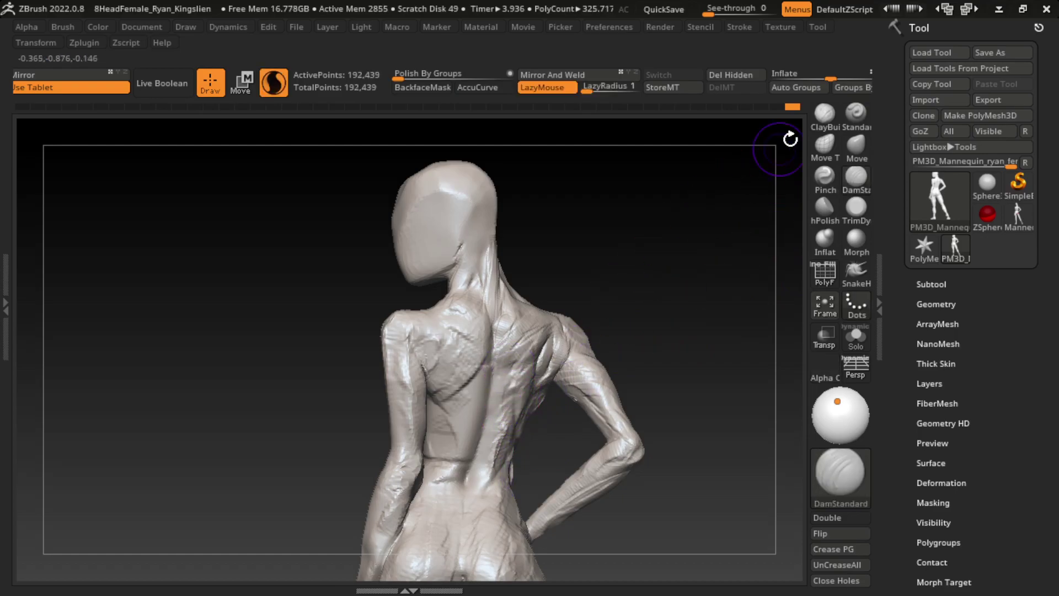
key(b)
key(c)
key(b)
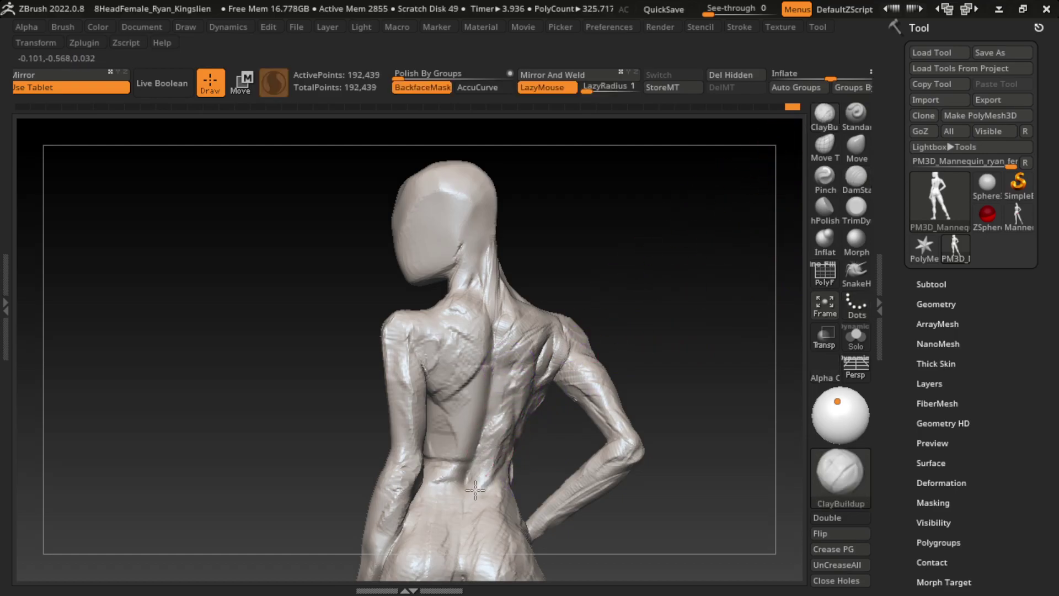
mouse_move(475, 490)
mouse_down()
mouse_move(480, 482)
mouse_move(433, 439)
mouse_up()
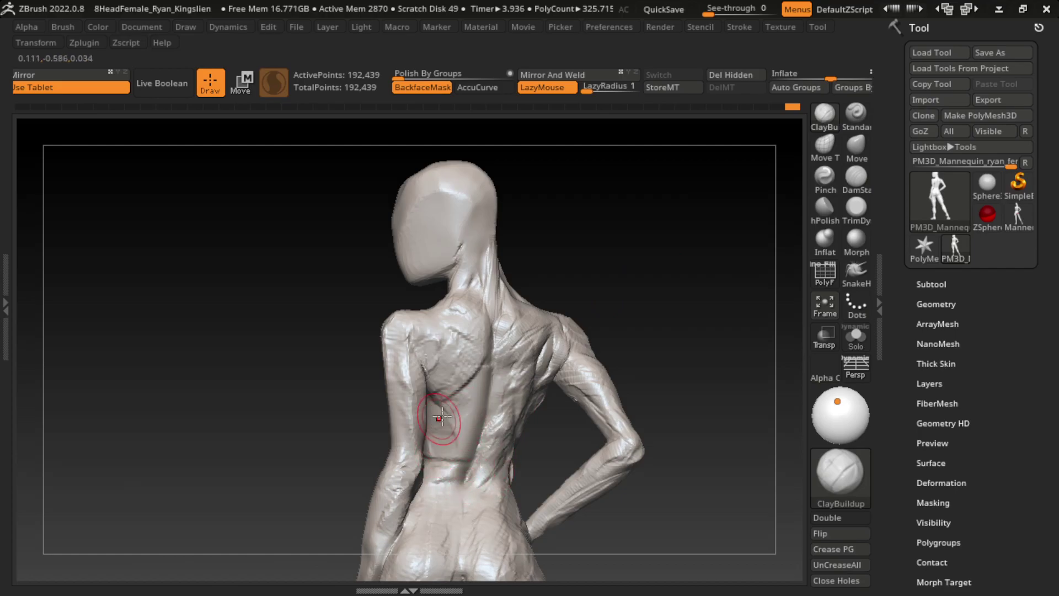
mouse_move(662, 320)
mouse_down()
mouse_move(733, 314)
mouse_move(650, 326)
mouse_move(414, 442)
mouse_up()
- Hide parts of both arms and reshape the lower back and ribs with ClayBuildup
ctrl+alt+shift+click(424, 439)
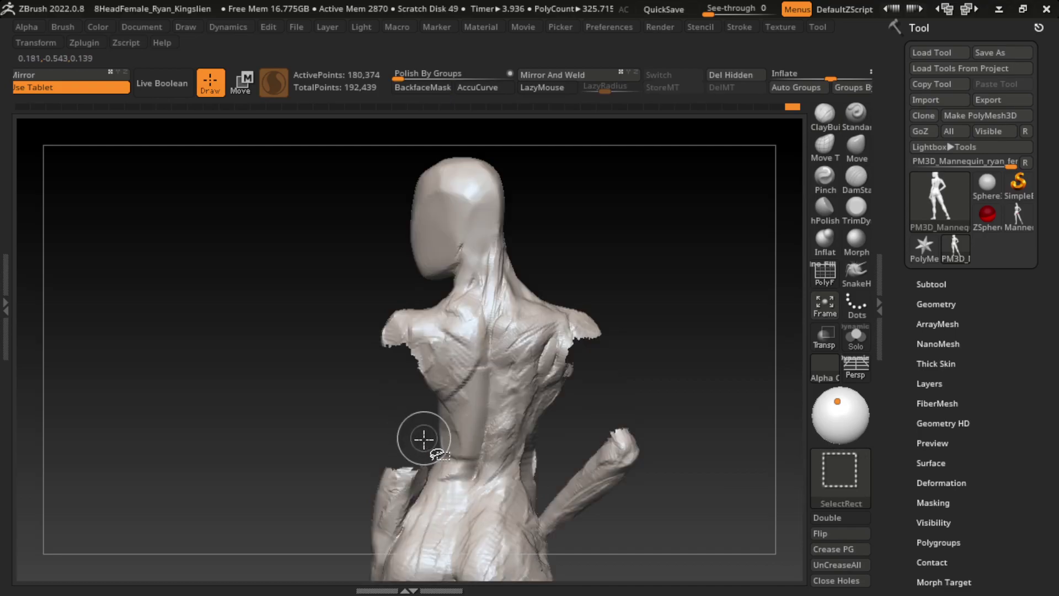
drag(651, 342, 705, 331)
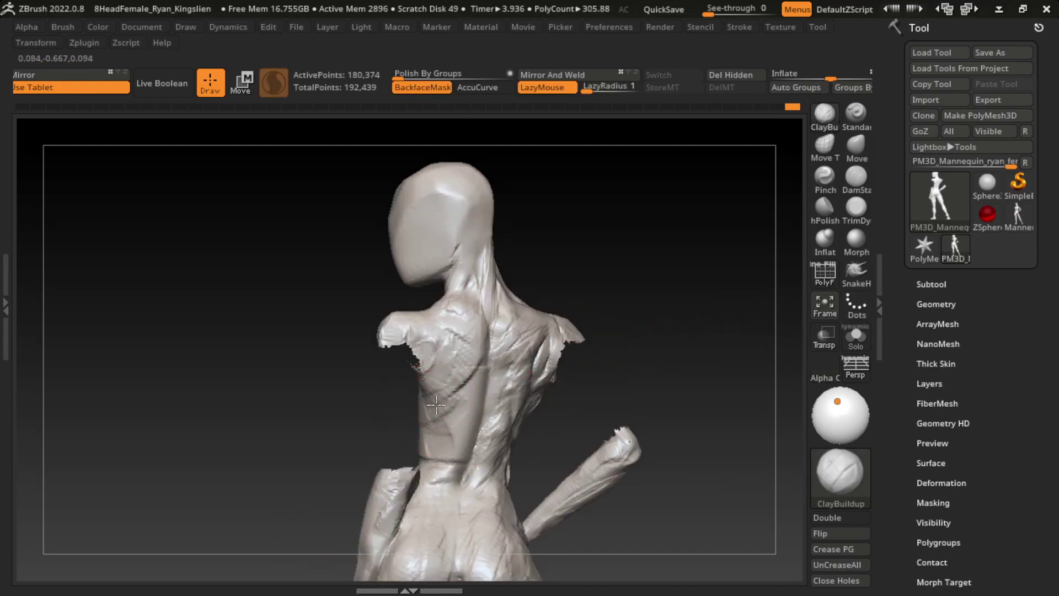
mouse_move(432, 450)
mouse_down()
mouse_move(390, 461)
mouse_move(419, 395)
mouse_move(377, 447)
mouse_up()
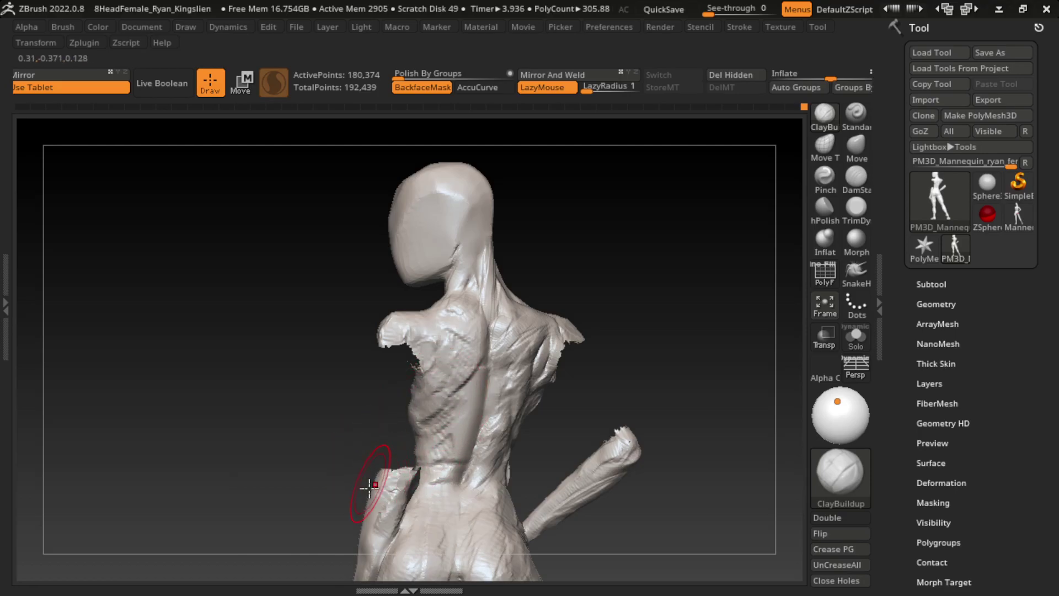
mouse_move(369, 488)
mouse_down()
mouse_move(366, 437)
mouse_move(426, 412)
mouse_move(436, 386)
mouse_up()
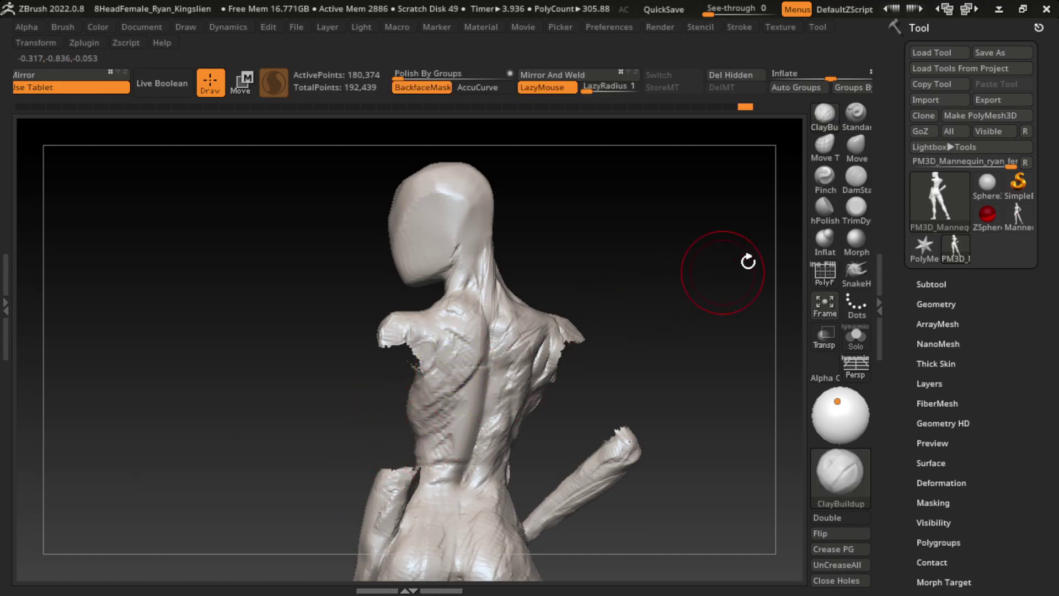
- Toggle DamStandard and BackfaceMask, then build up clay at the waist
key(b)
key(d)
key(s)
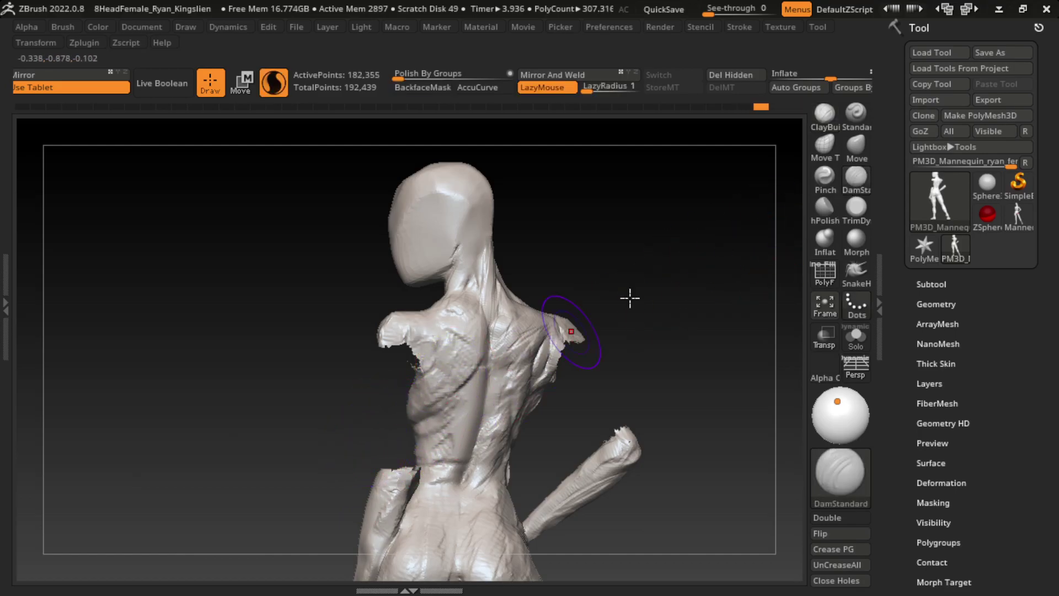
key(b)
key(c)
key(b)
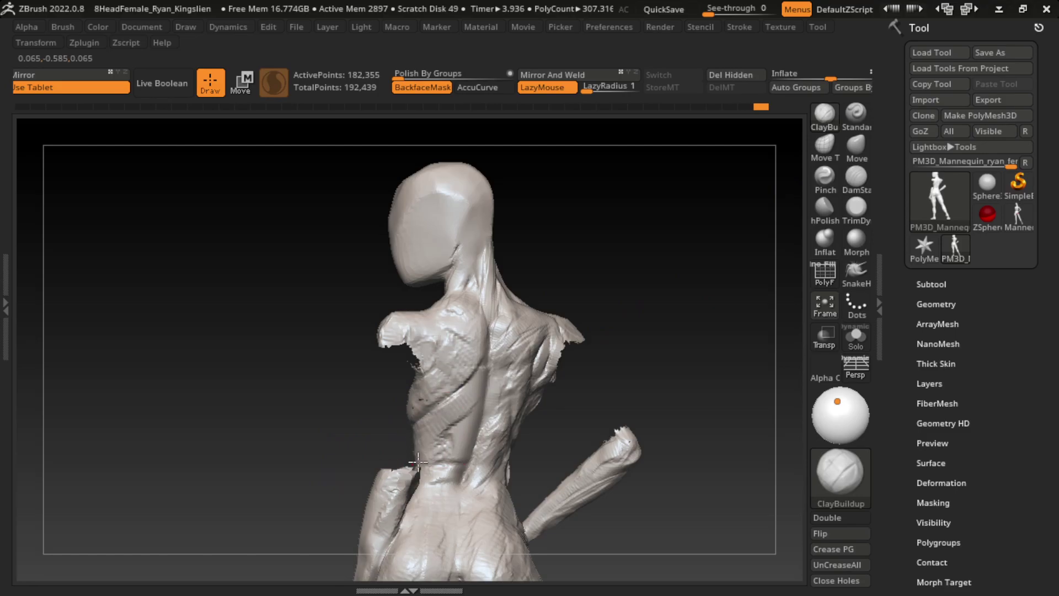
drag(415, 455, 434, 437)
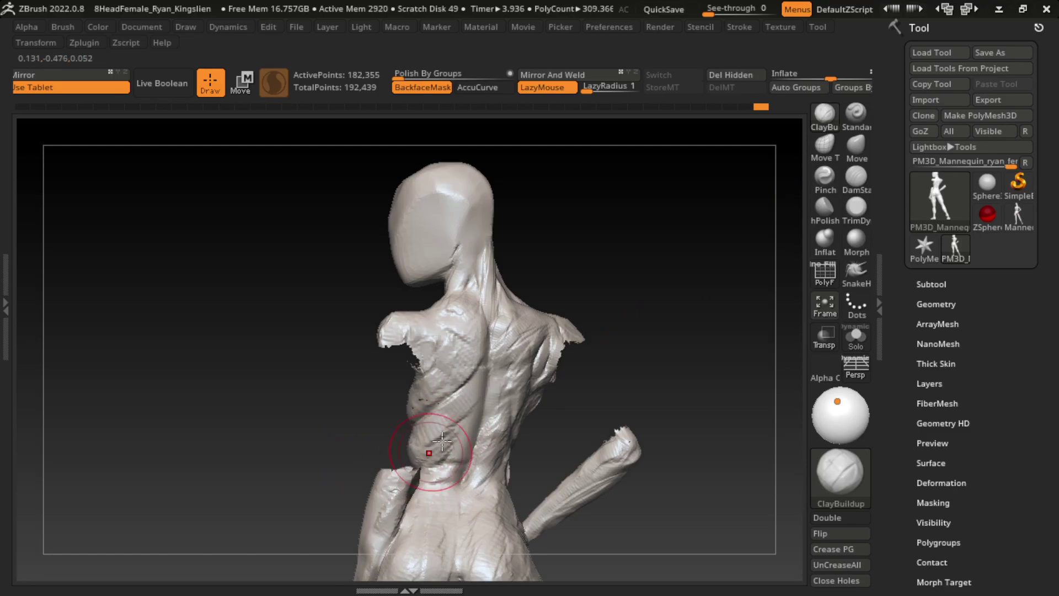
- Unhide the arm parts and add small DamStandard creases at the waist and hip
ctrl+shift+click(662, 353)
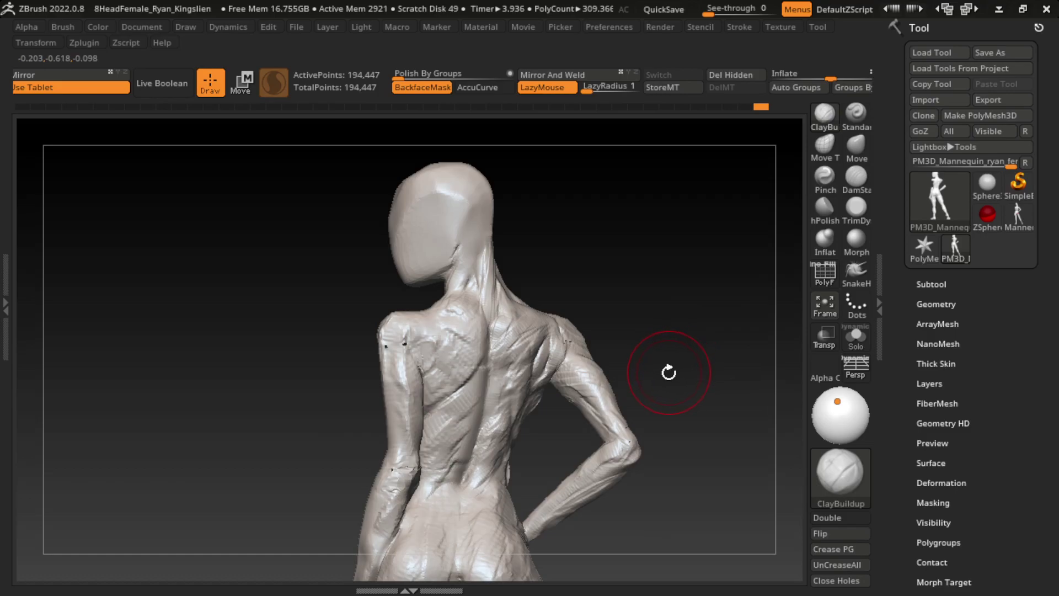
drag(485, 464, 497, 449)
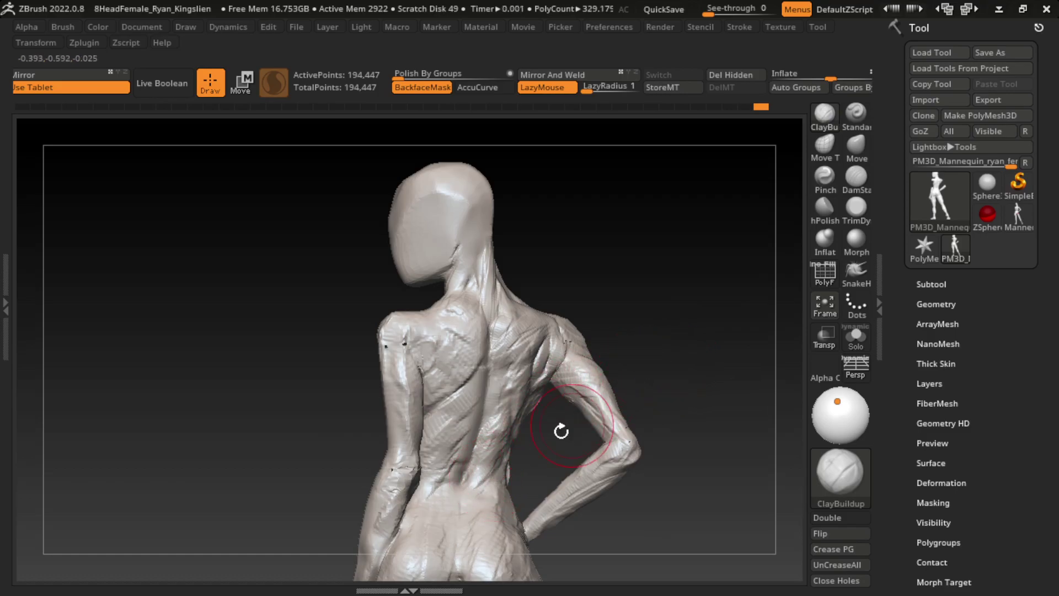
click(857, 177)
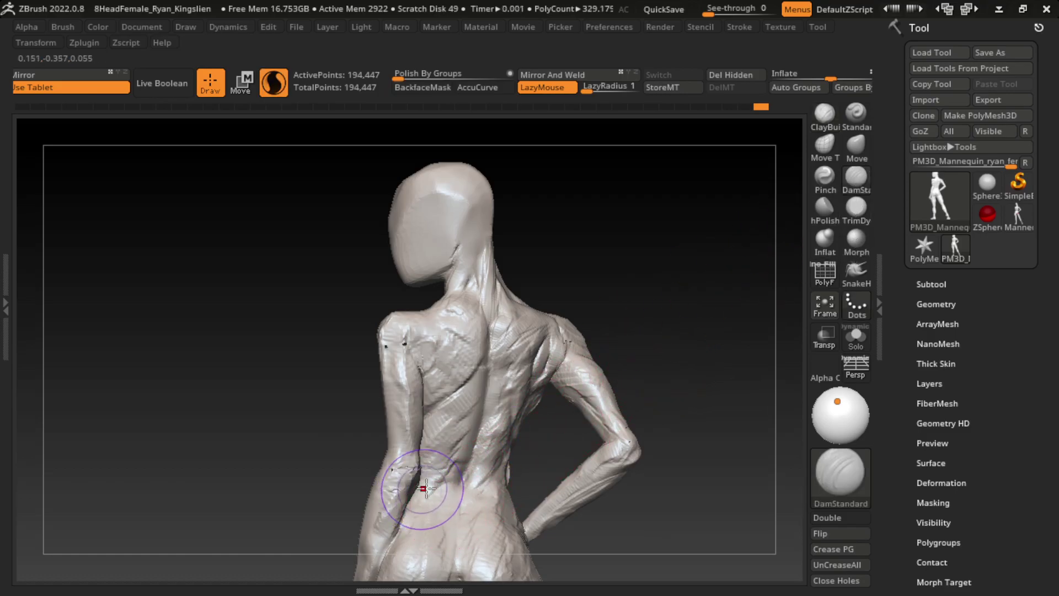
mouse_move(358, 516)
mouse_down()
mouse_move(586, 528)
mouse_move(634, 574)
mouse_up()
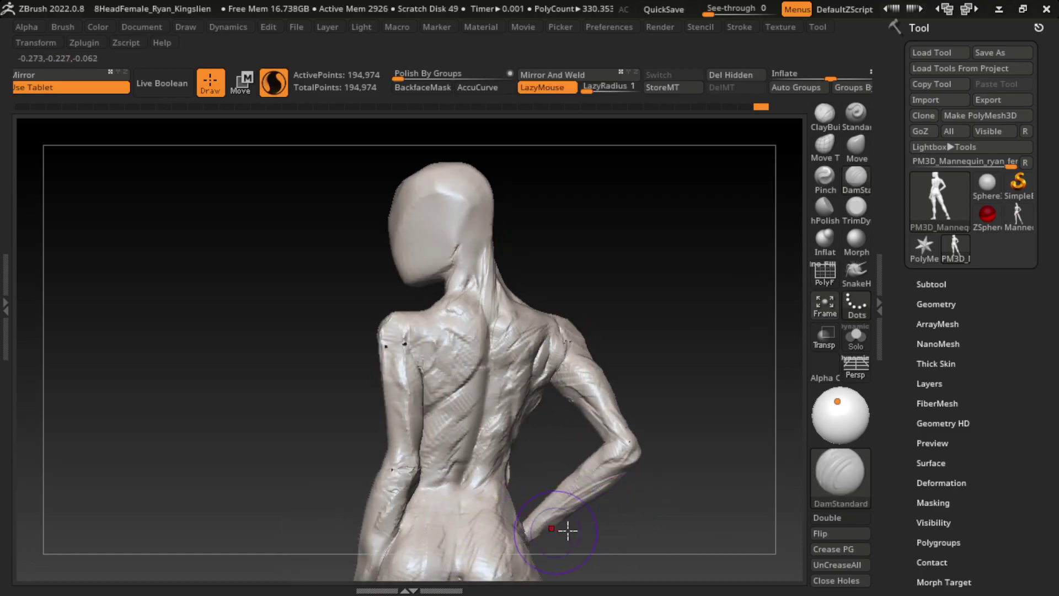
mouse_move(567, 530)
mouse_down()
mouse_move(700, 570)
mouse_move(667, 489)
mouse_up()
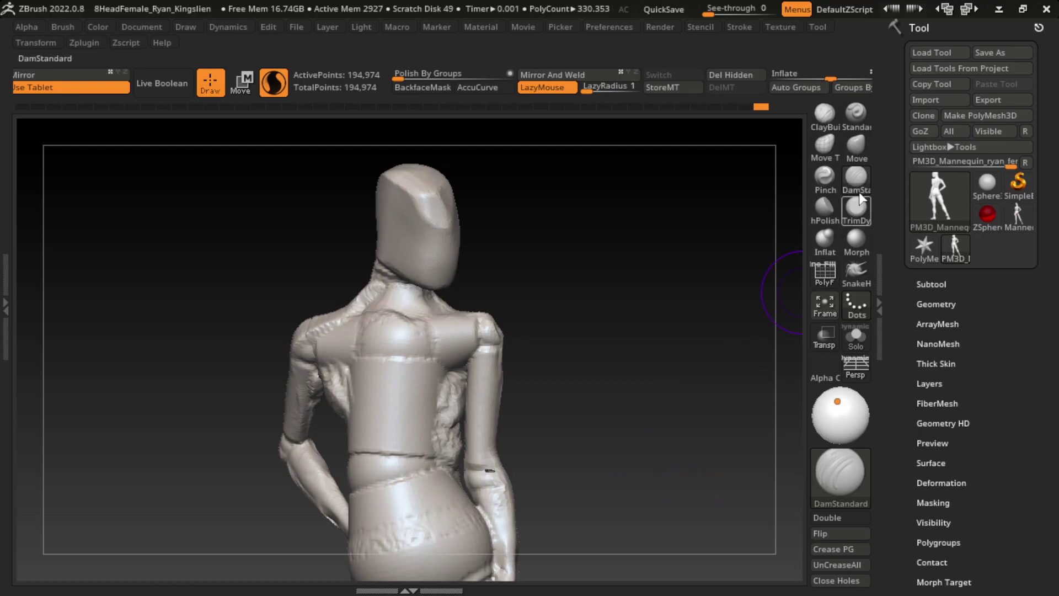
- Select Move Topological and frame the buttocks and thighs from behind
click(825, 145)
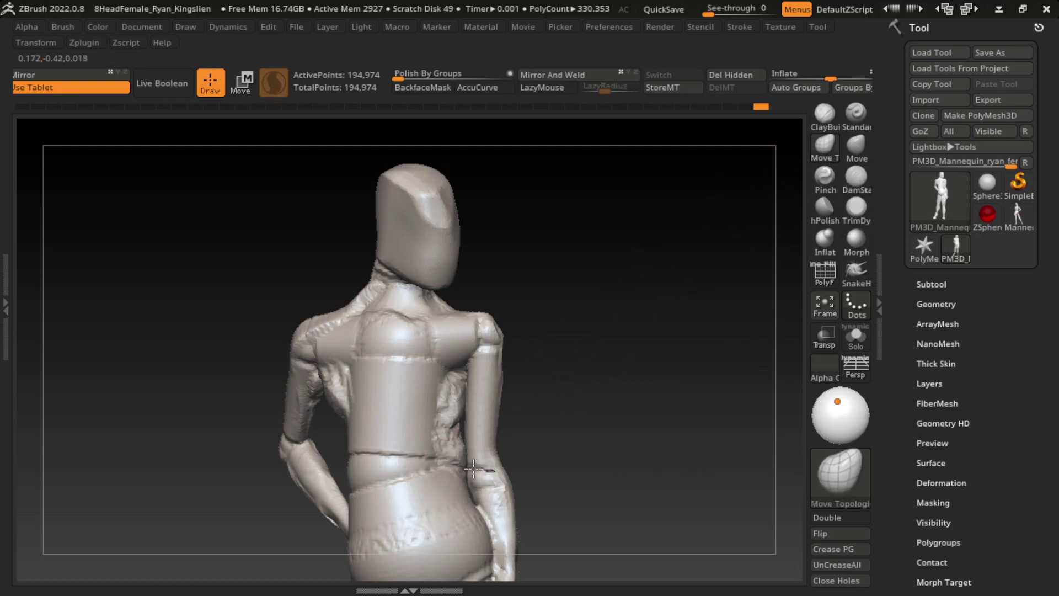
mouse_move(607, 456)
mouse_down()
mouse_move(662, 456)
mouse_move(726, 433)
mouse_move(655, 482)
mouse_move(688, 484)
mouse_move(632, 466)
mouse_move(660, 508)
mouse_move(640, 385)
mouse_up()
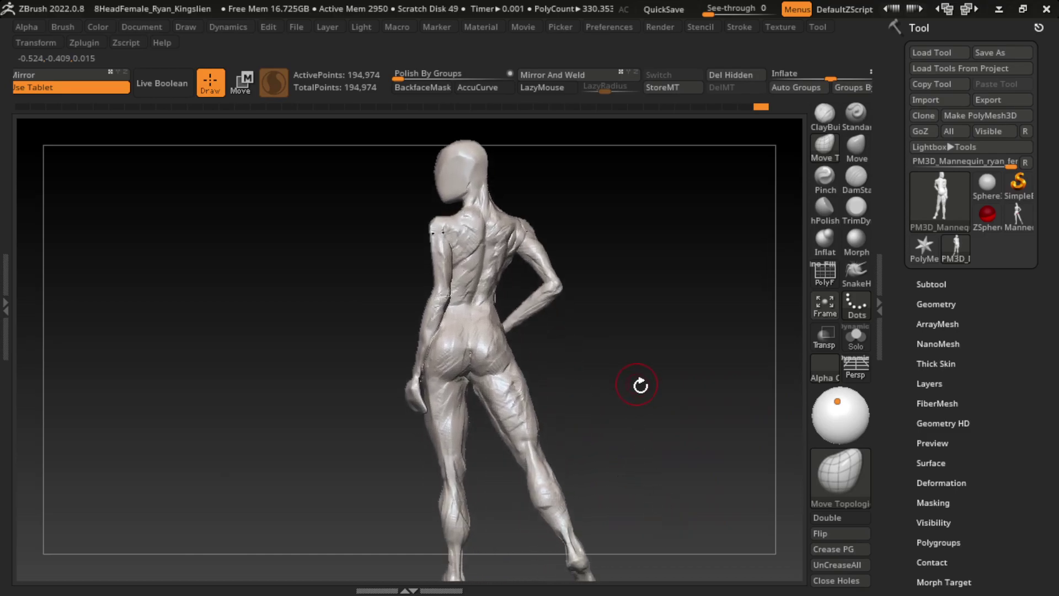
drag(639, 420, 650, 437)
- Enlarge the Move brush and pull the buttocks and right thigh into shape
key(s)
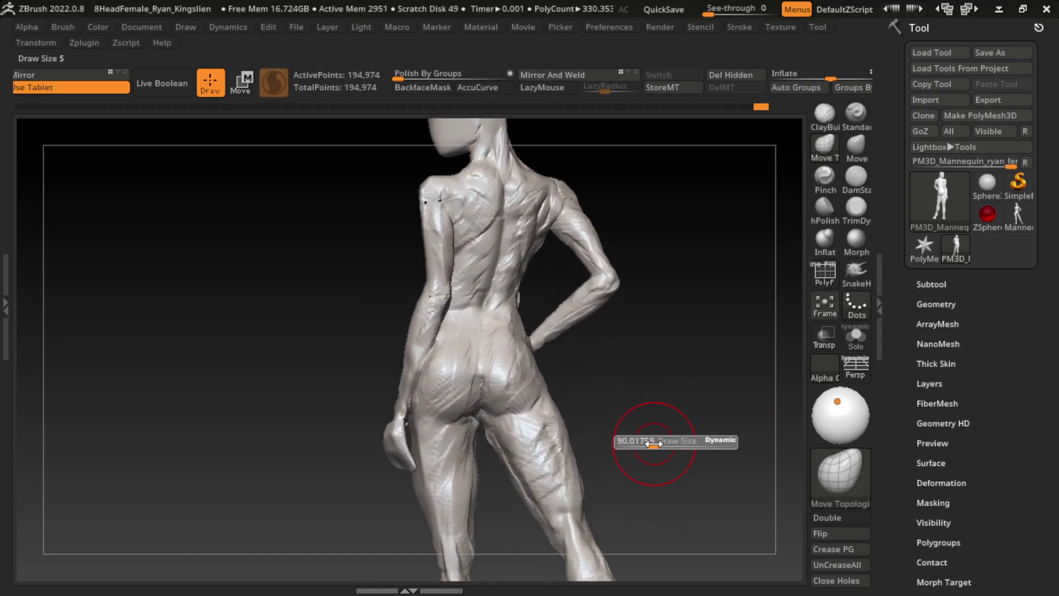
click(858, 150)
key(s)
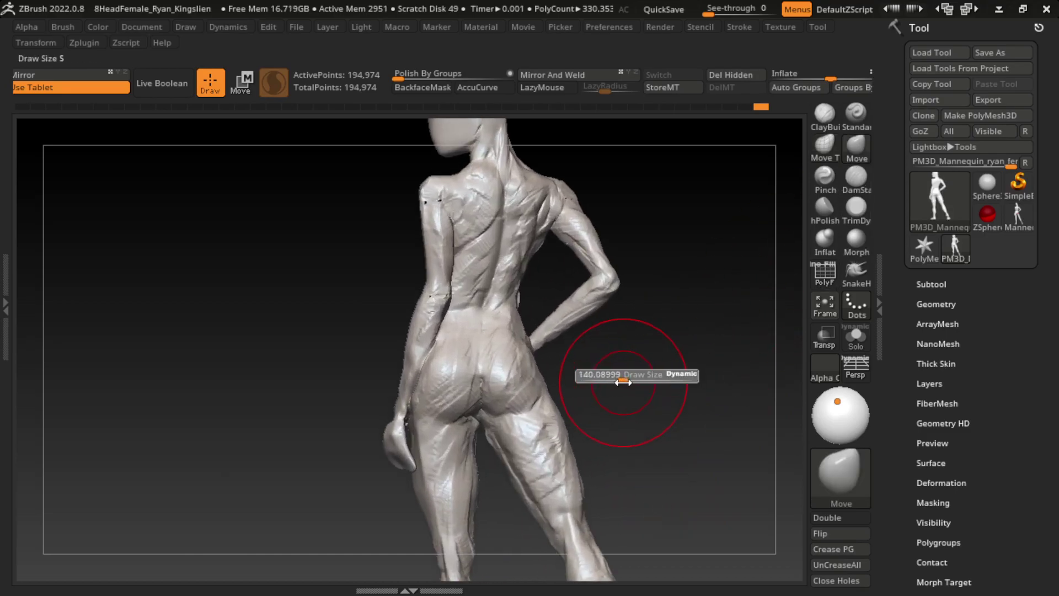
drag(437, 422, 445, 394)
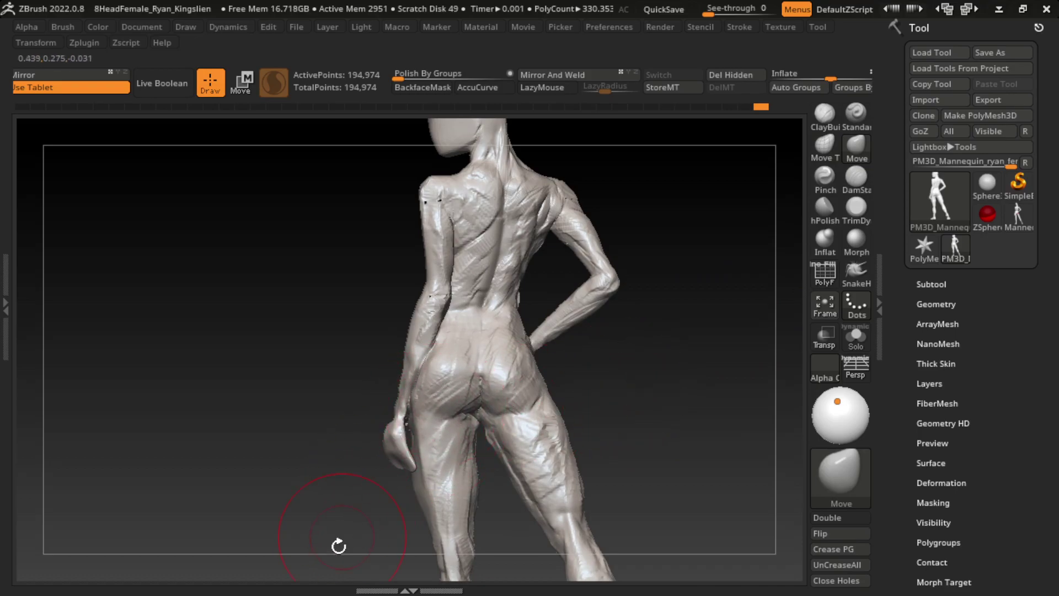
drag(513, 406, 527, 428)
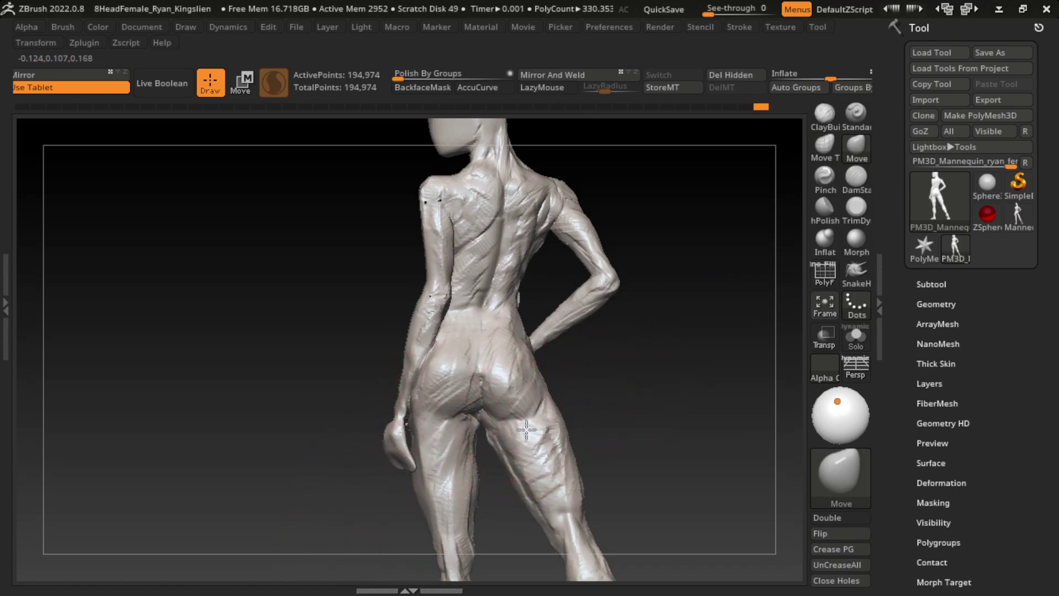
- Sculpt the buttocks, hips and lower back with the Standard brush, then soften the lower back
click(857, 114)
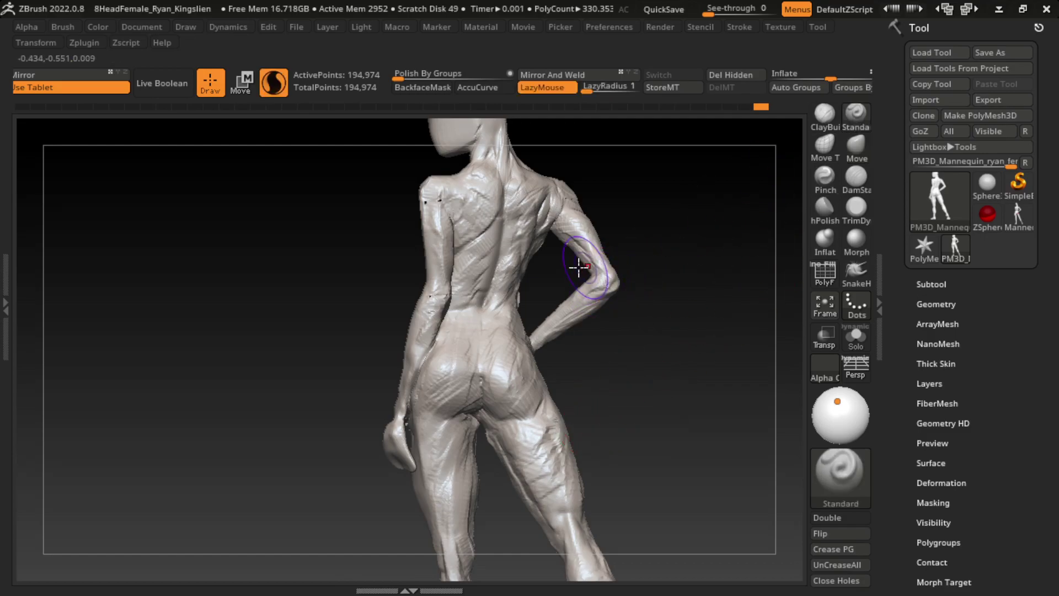
drag(524, 374, 513, 412)
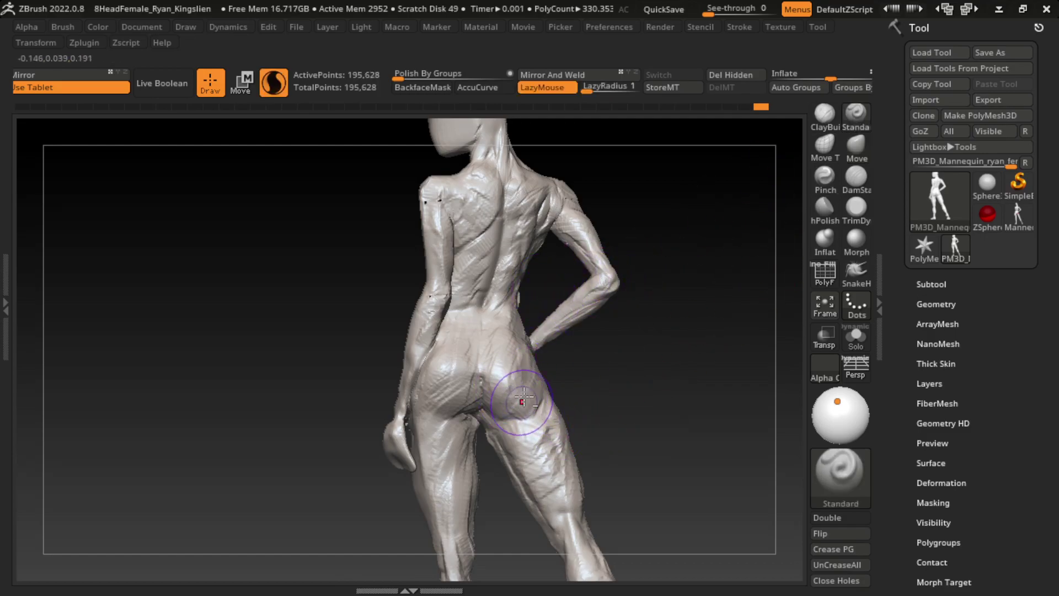
mouse_move(486, 353)
mouse_down()
mouse_move(527, 395)
mouse_move(516, 439)
mouse_up()
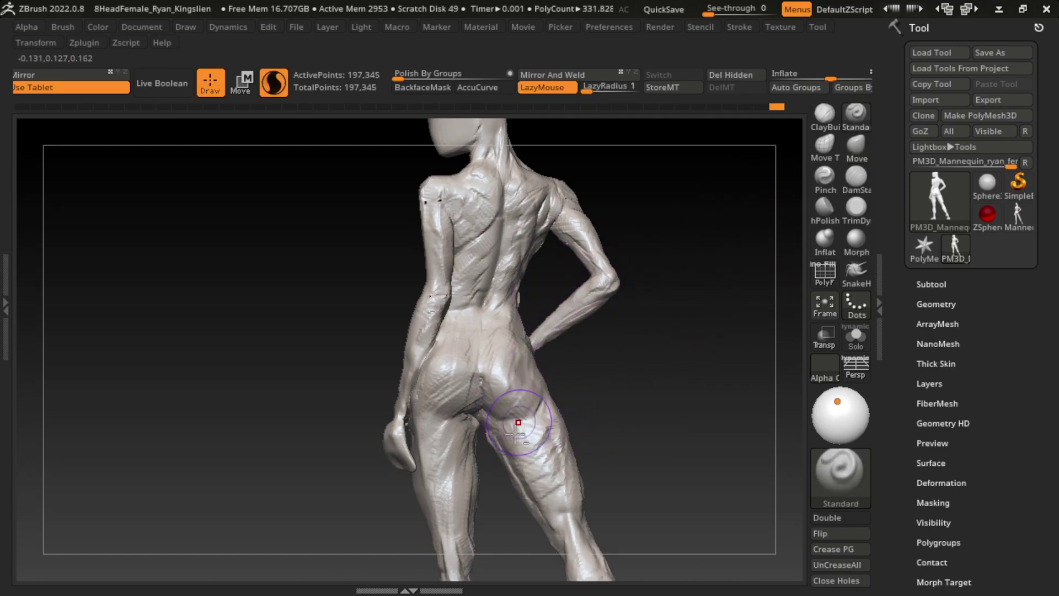
mouse_move(428, 458)
mouse_down()
mouse_move(413, 380)
mouse_move(429, 362)
mouse_up()
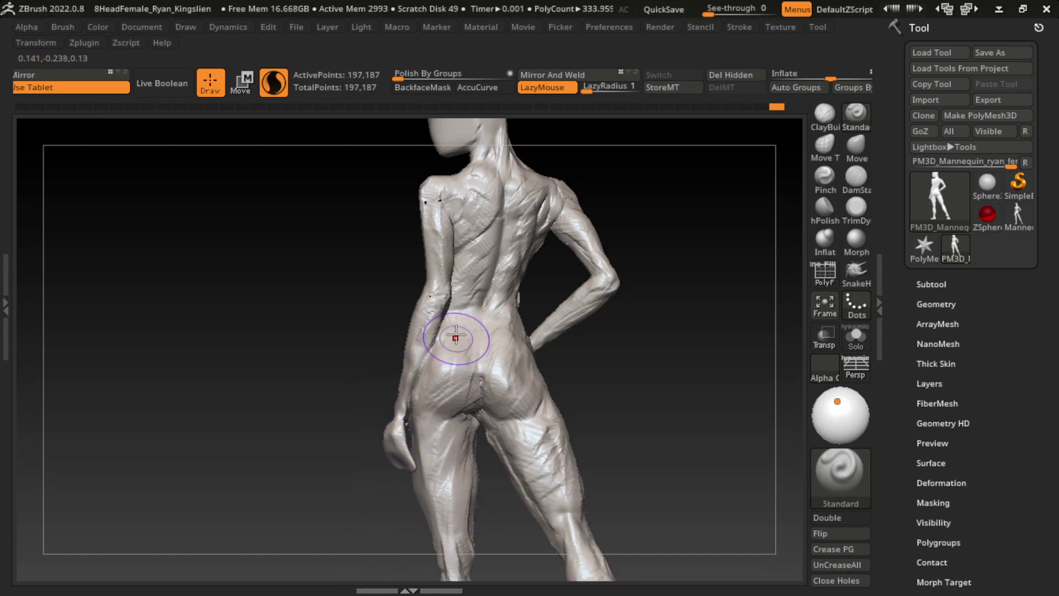
mouse_move(450, 400)
mouse_down()
mouse_move(456, 433)
mouse_move(425, 437)
mouse_move(448, 356)
mouse_up()
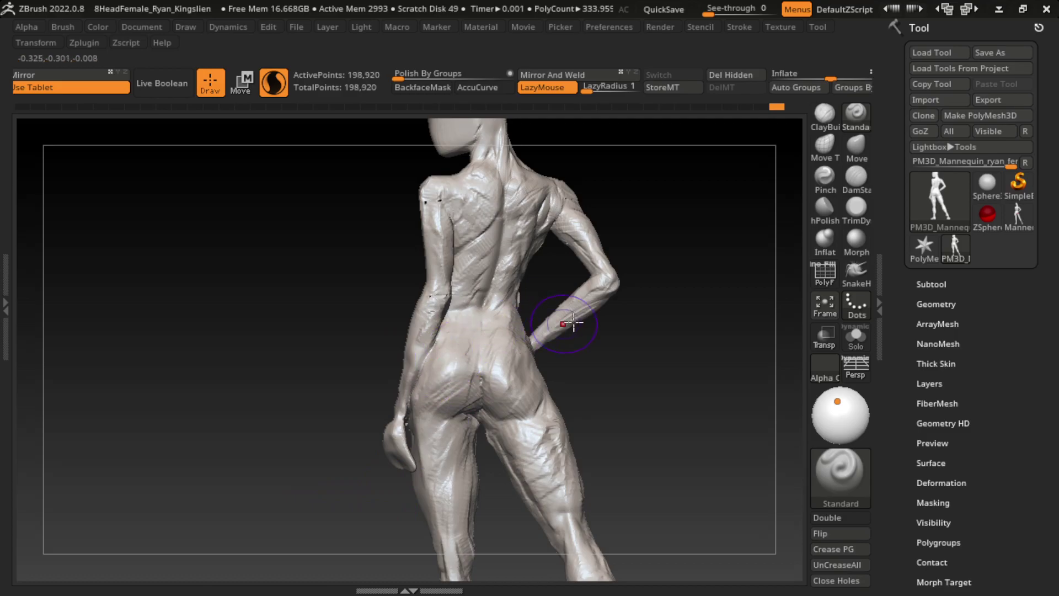
mouse_move(513, 353)
mouse_down()
mouse_move(486, 364)
mouse_move(461, 331)
mouse_move(498, 335)
mouse_up()
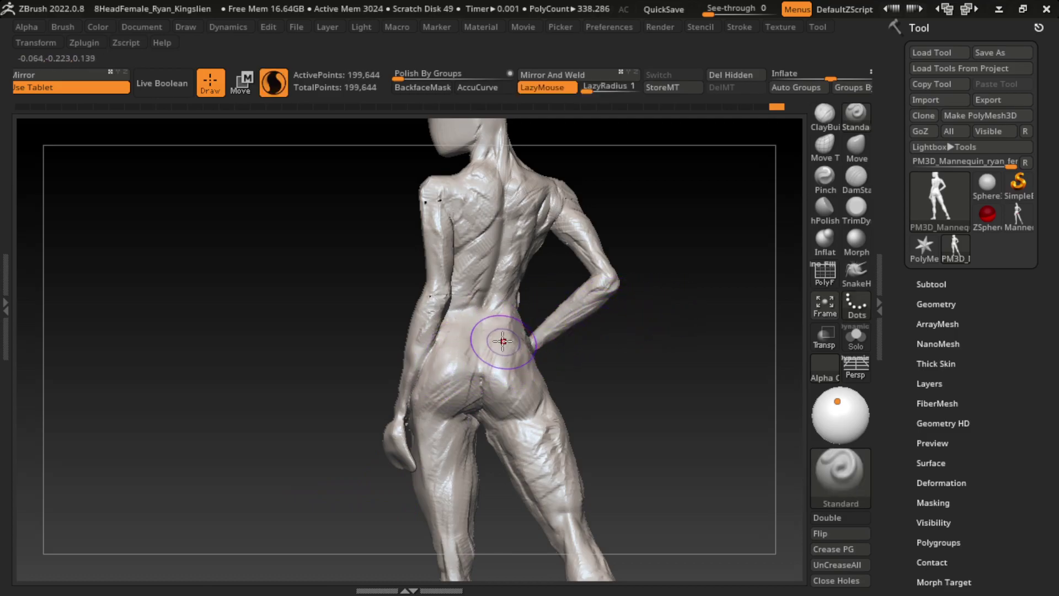
mouse_move(496, 375)
shift+mouse_down()
mouse_move(506, 338)
mouse_move(458, 359)
shift+mouse_up()
- Smooth the right hip, the buttock and the back of the thigh, with ClayBuildup selected
key(l)
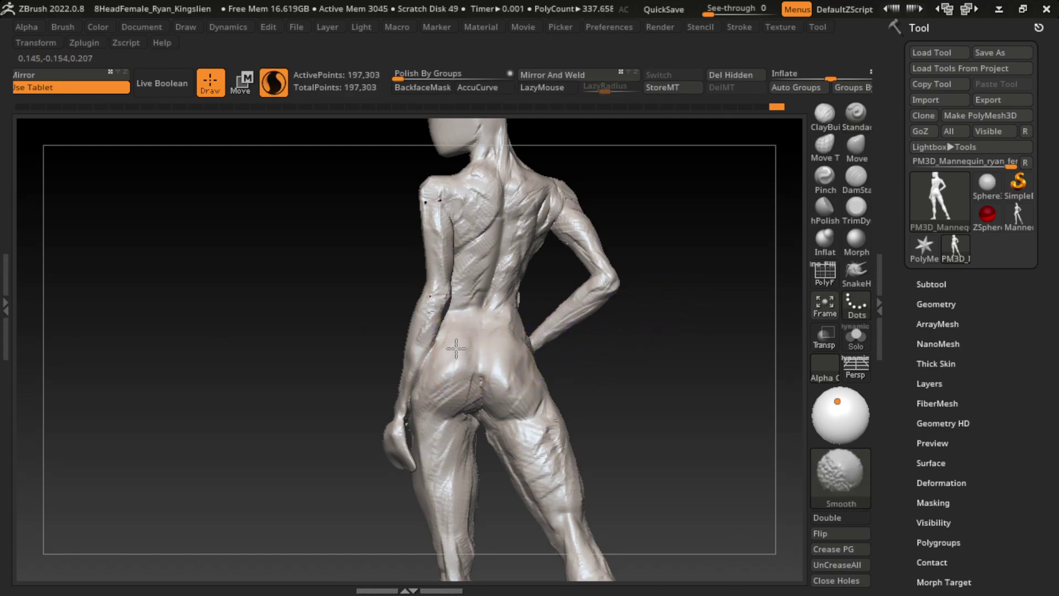
key(l)
mouse_move(546, 375)
shift+mouse_down()
mouse_move(513, 424)
mouse_move(430, 444)
mouse_move(464, 383)
mouse_move(433, 426)
mouse_move(449, 438)
mouse_move(470, 407)
mouse_move(449, 437)
mouse_move(402, 449)
mouse_move(454, 404)
mouse_move(449, 426)
mouse_move(438, 425)
mouse_move(488, 434)
shift+mouse_up()
click(824, 114)
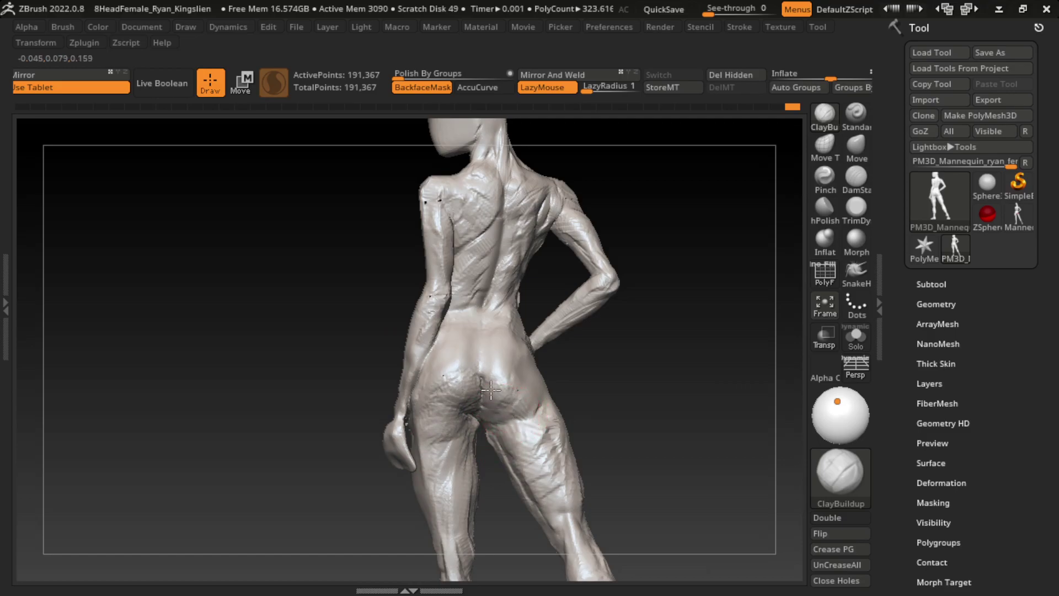
key(shift)
shift+drag(467, 454, 529, 397)
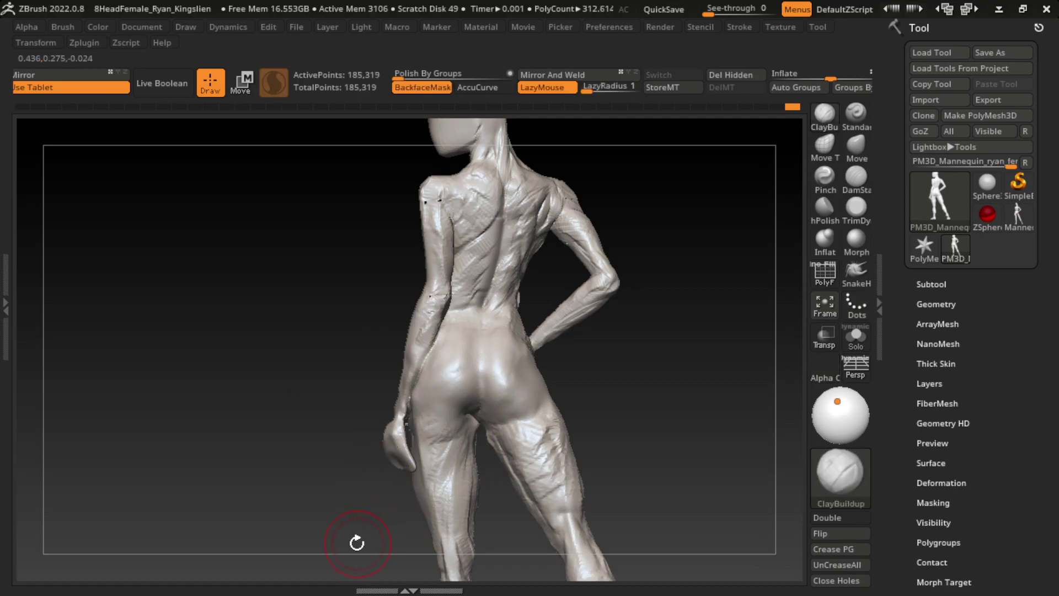
shift+drag(406, 472, 452, 459)
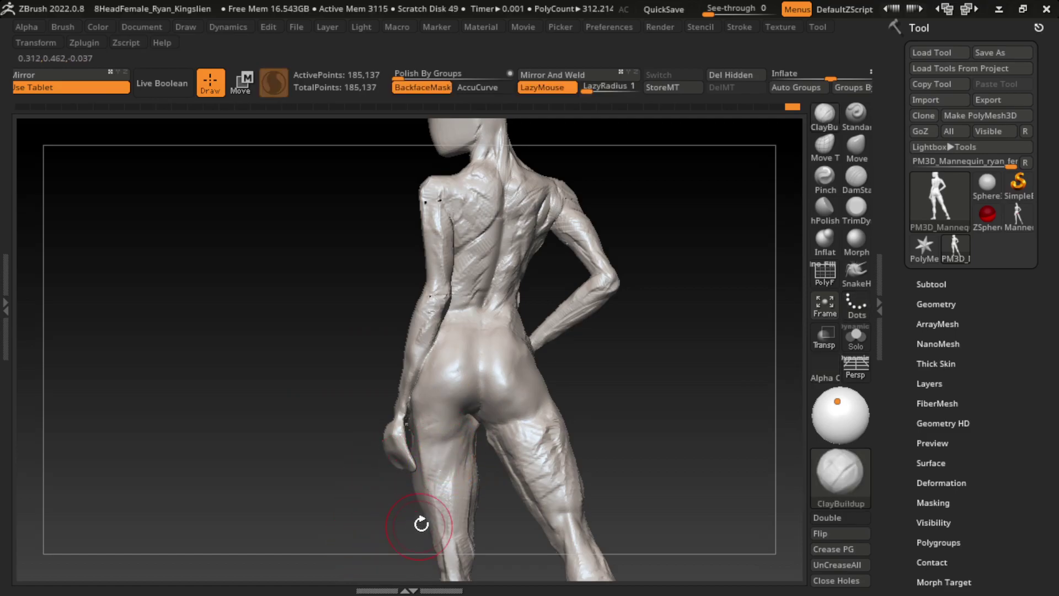
- Orbit below the figure and mask the back of the right thigh
mouse_move(646, 440)
mouse_down()
mouse_move(653, 305)
mouse_move(633, 350)
mouse_move(658, 409)
mouse_move(624, 450)
mouse_up()
ctrl+drag(640, 501, 470, 359)
scroll(552, 431, up, 2)
- Carve a deeper buttock crease with DamStandard
key(shift)
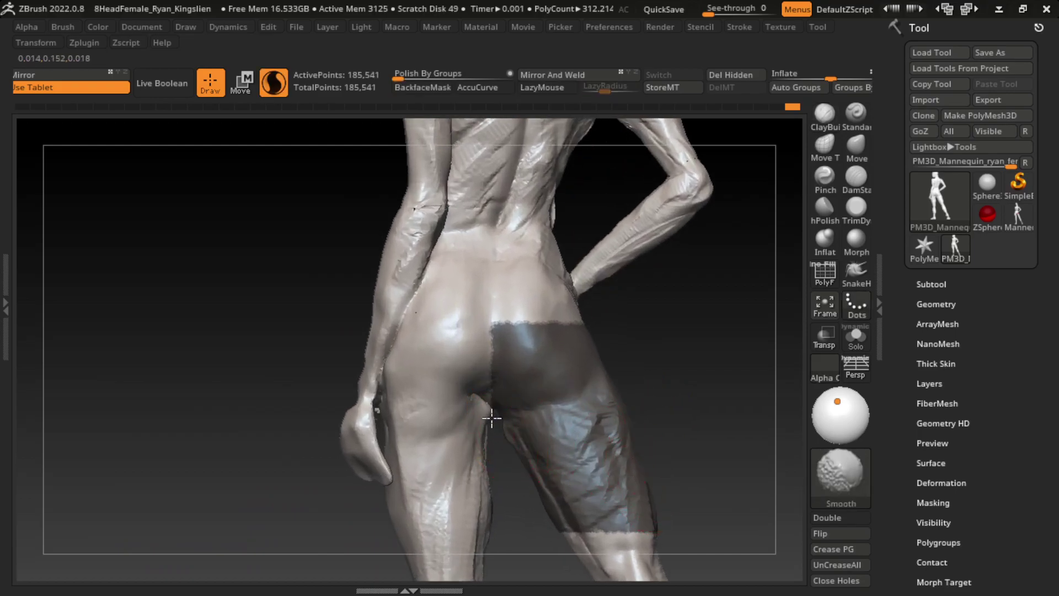
click(857, 177)
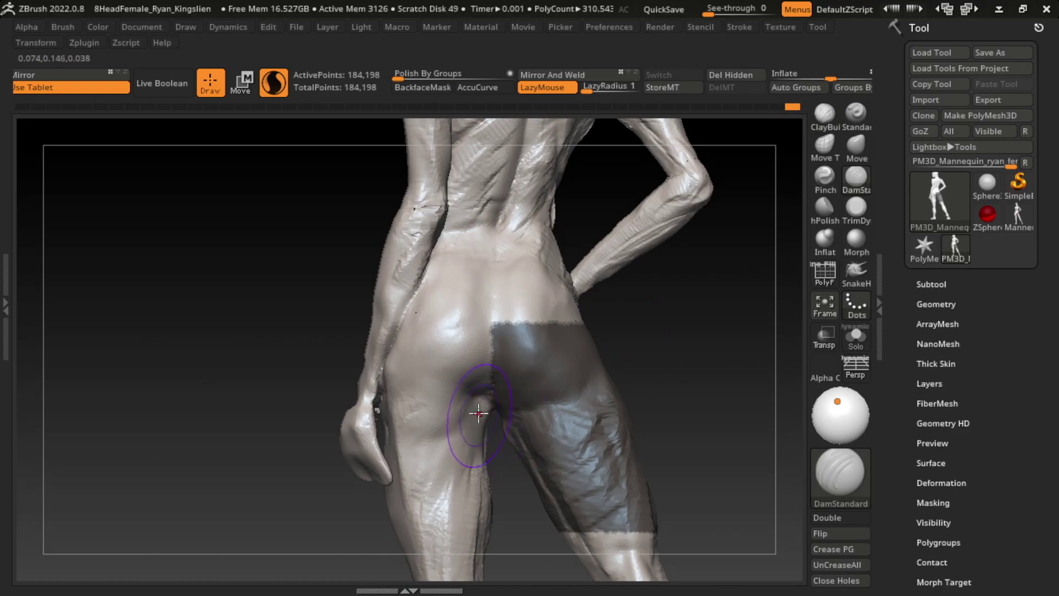
drag(483, 403, 492, 418)
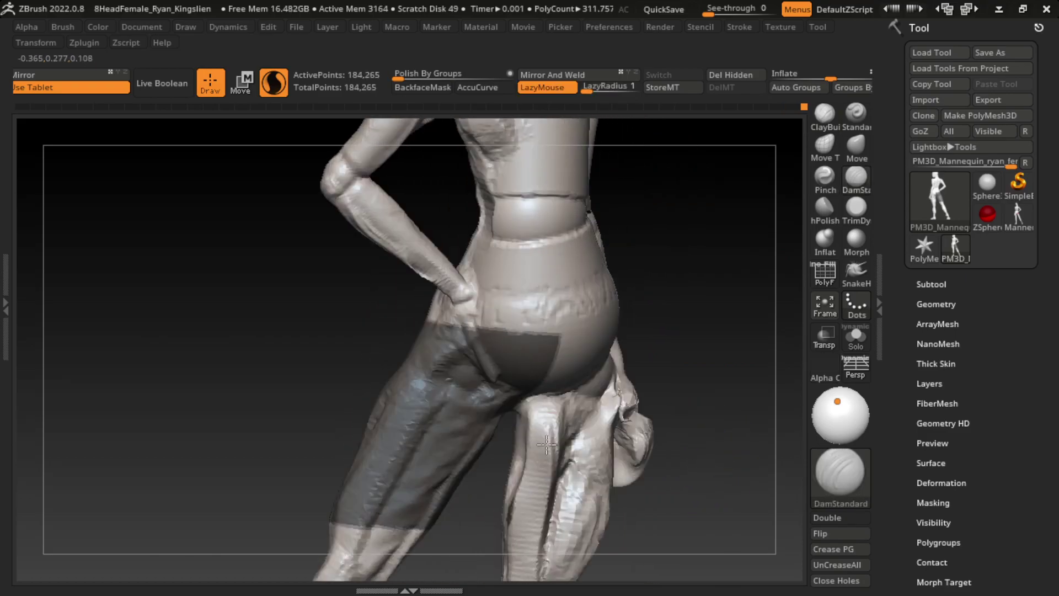
- Orbit around the hips and legs, smoothing the inner-leg and rear-thigh surfaces
mouse_move(667, 438)
mouse_down()
mouse_move(683, 490)
mouse_move(579, 414)
mouse_up()
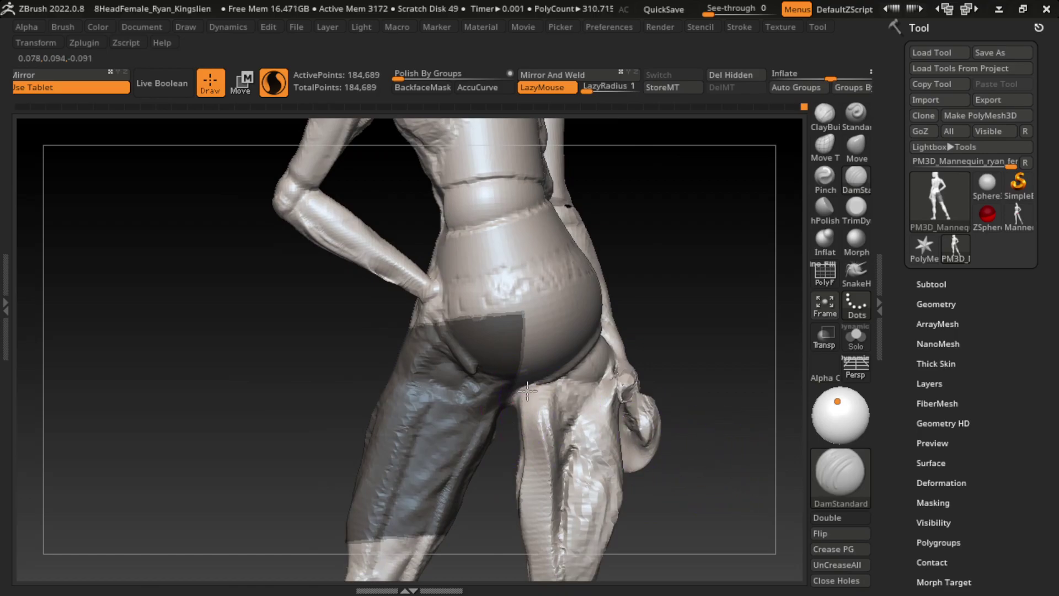
mouse_move(692, 364)
mouse_down()
mouse_move(748, 370)
mouse_move(704, 342)
mouse_move(680, 342)
mouse_move(767, 265)
mouse_up()
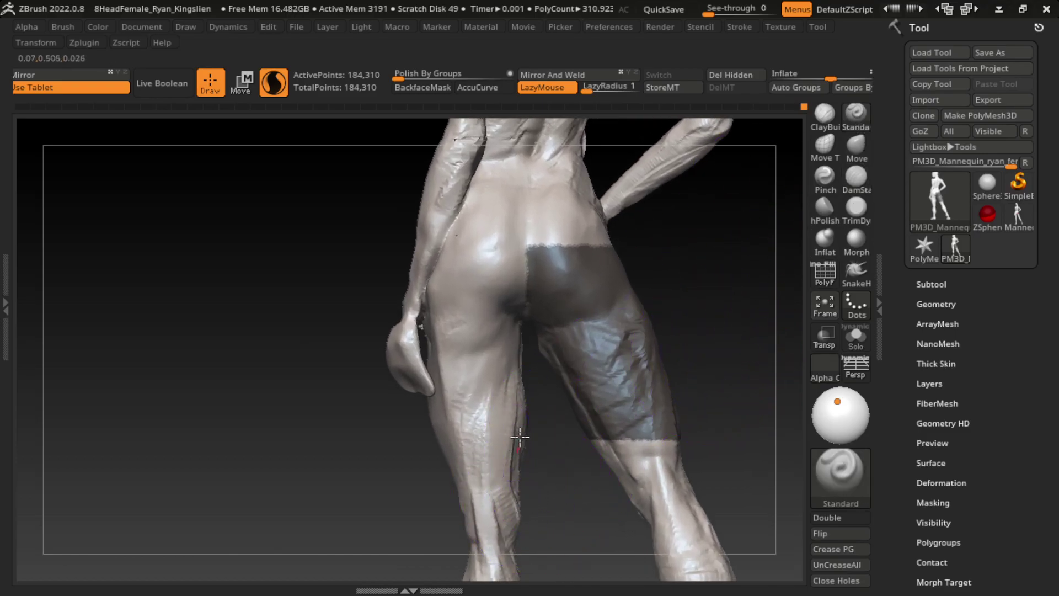
ctrl+shift+drag(615, 456, 521, 449)
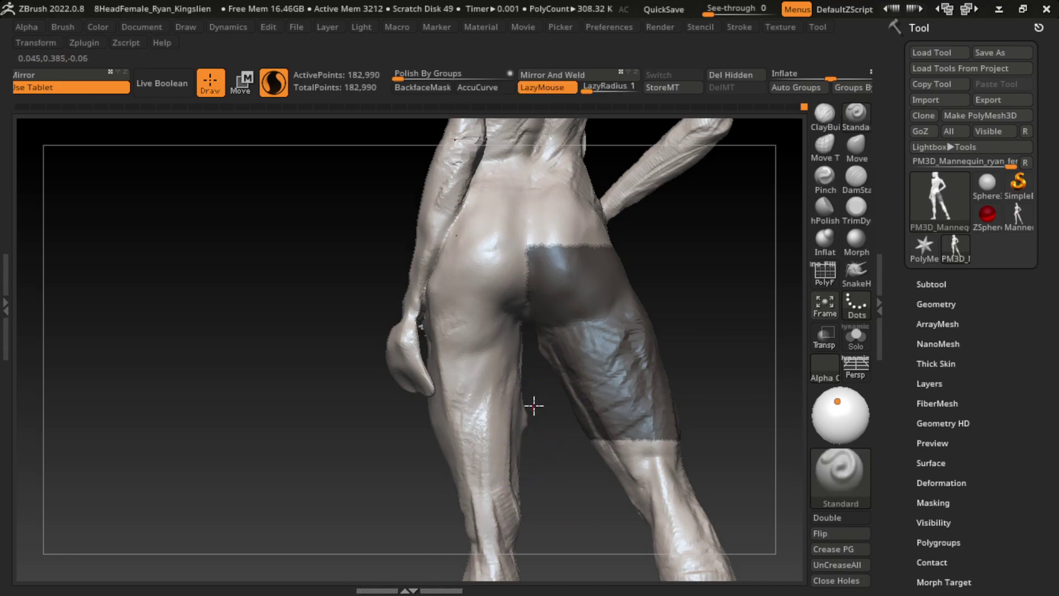
mouse_move(534, 405)
mouse_down()
mouse_move(703, 381)
mouse_move(544, 438)
mouse_move(539, 485)
mouse_up()
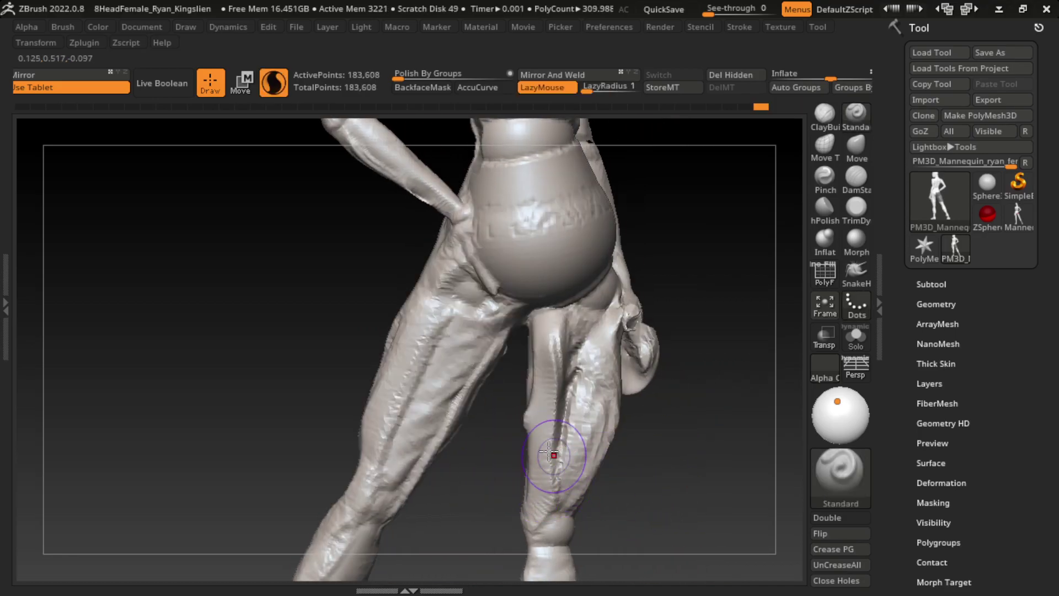
drag(612, 463, 655, 463)
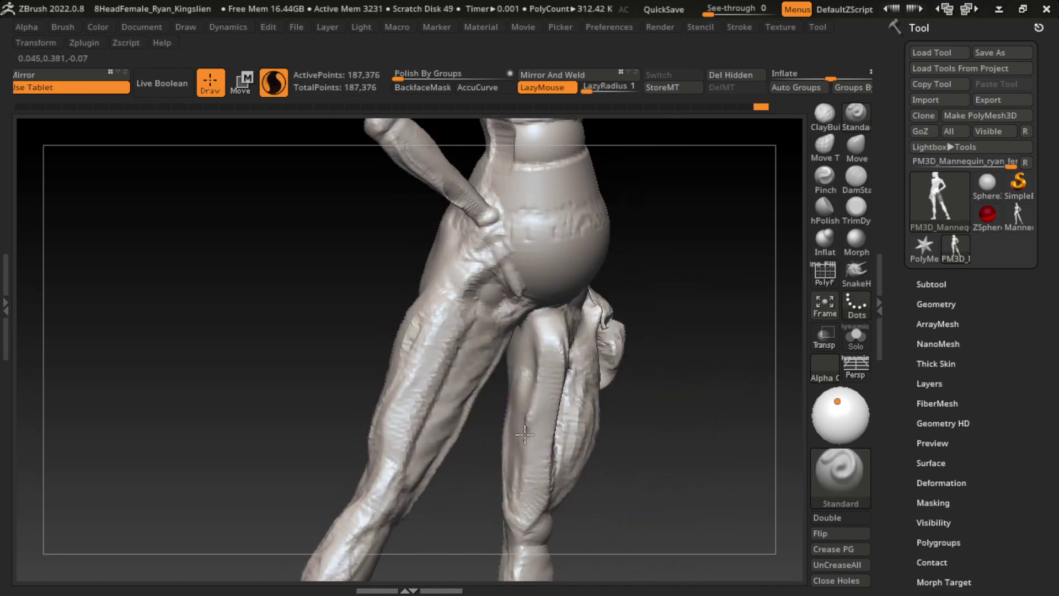
shift+drag(525, 434, 529, 426)
mouse_move(690, 475)
mouse_down()
mouse_move(750, 485)
mouse_move(638, 426)
mouse_up()
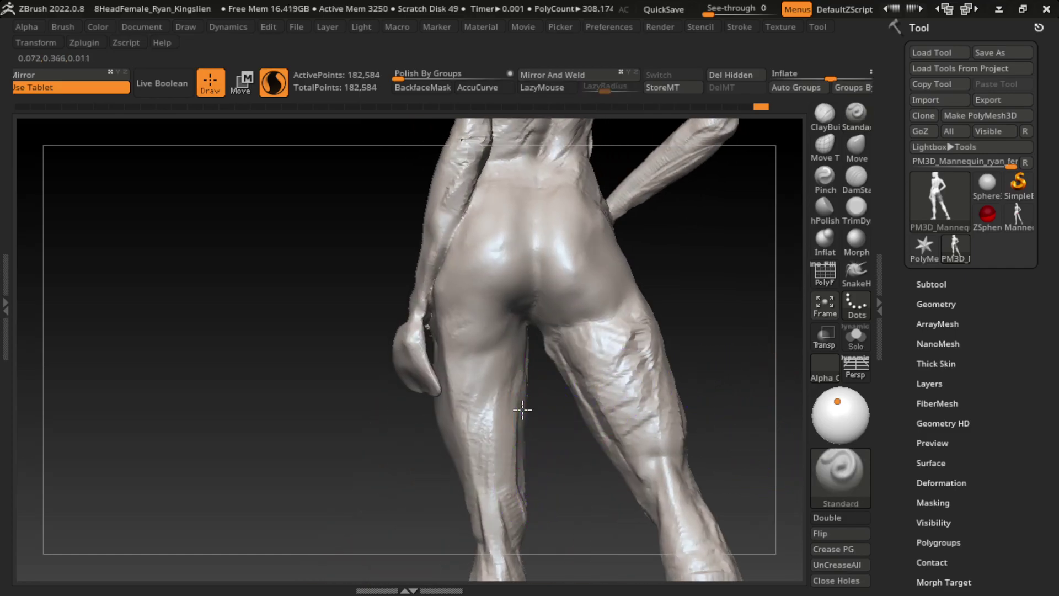
- Re-sculpt the back of the thigh and the inner-thigh crease, smoothing the inner thigh
shift+drag(520, 409, 528, 538)
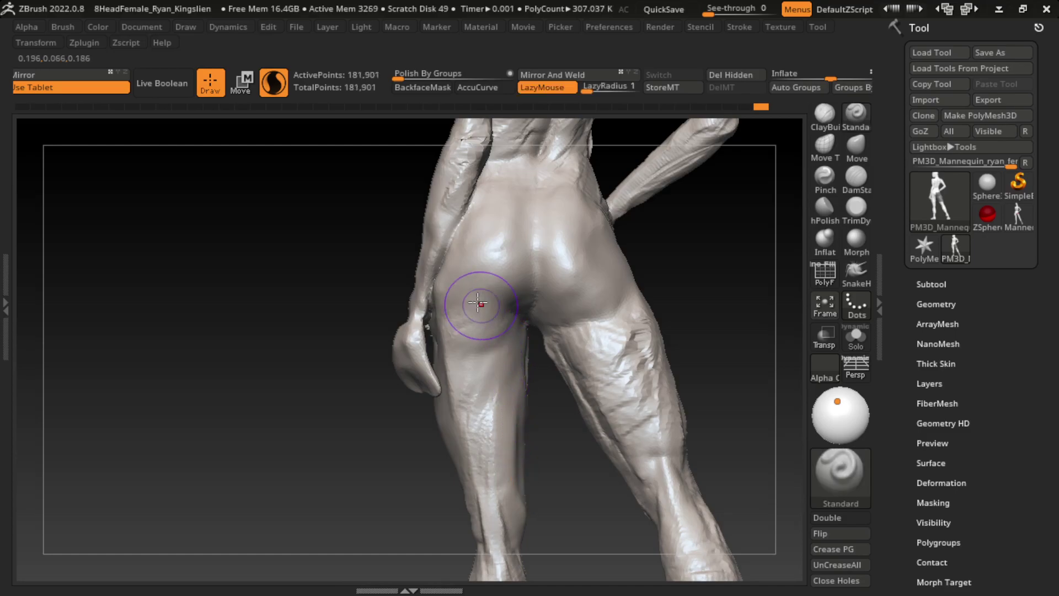
mouse_move(475, 401)
mouse_down()
mouse_move(516, 337)
mouse_move(511, 387)
mouse_up()
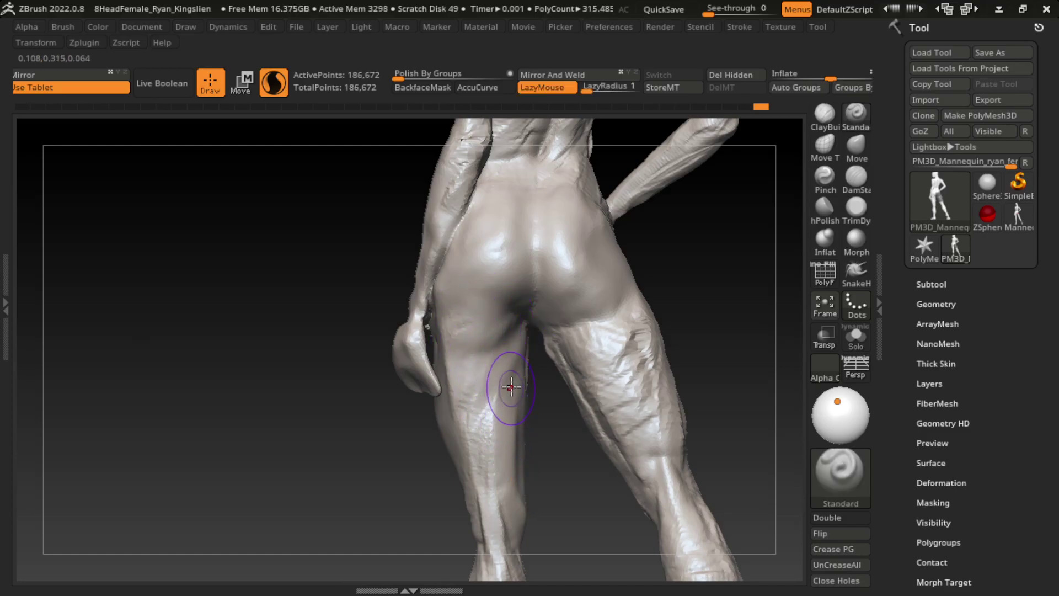
drag(526, 328, 528, 319)
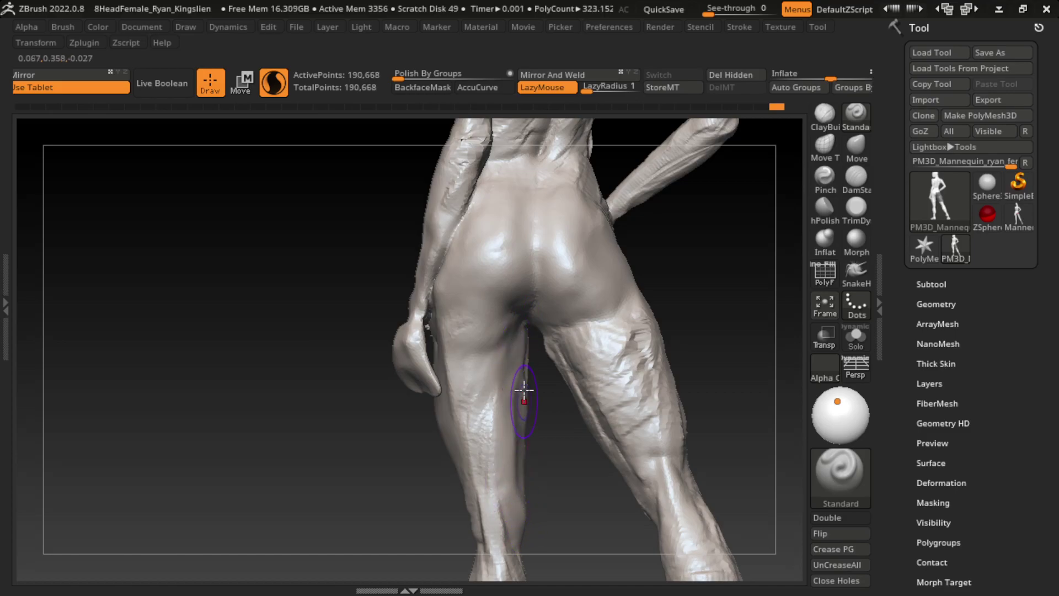
shift+drag(524, 390, 520, 416)
- Build up clay with ClayBuildup down the lower thigh, shin and ankle
key(b)
key(c)
key(b)
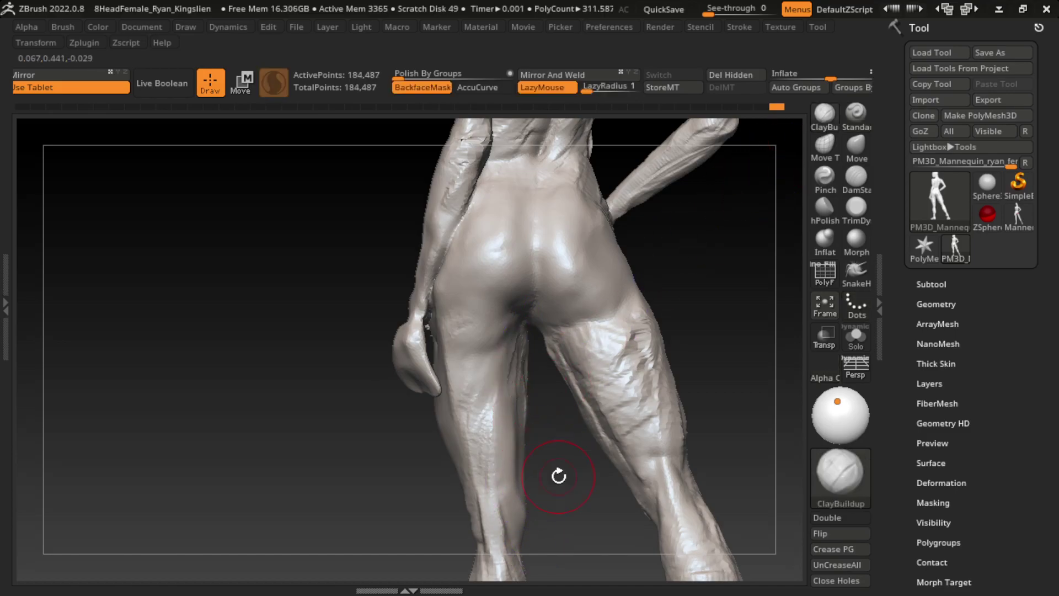
drag(548, 449, 513, 358)
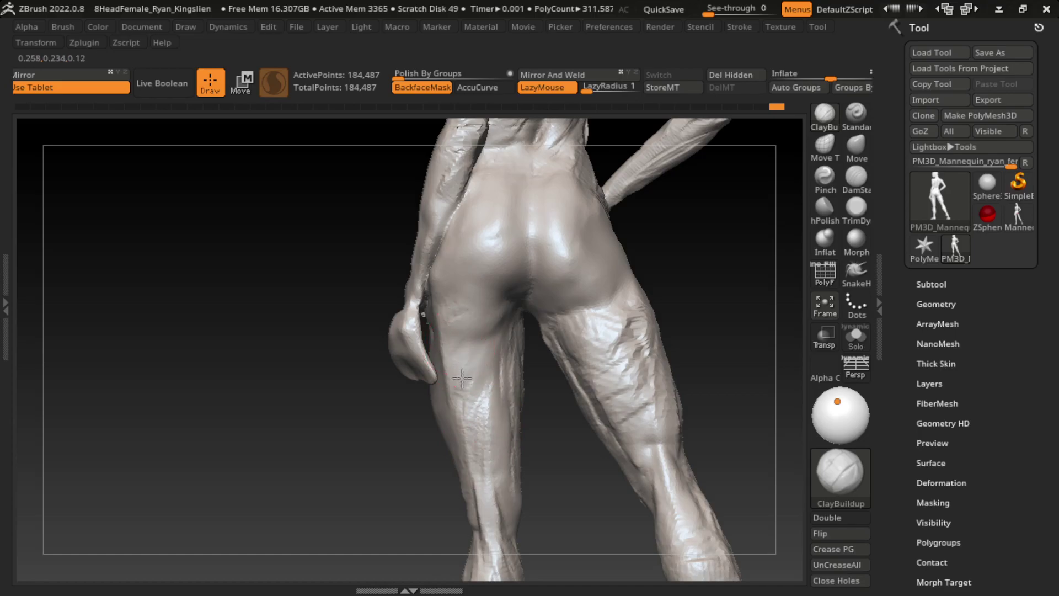
mouse_move(462, 378)
mouse_down()
mouse_move(484, 450)
mouse_move(454, 414)
mouse_up()
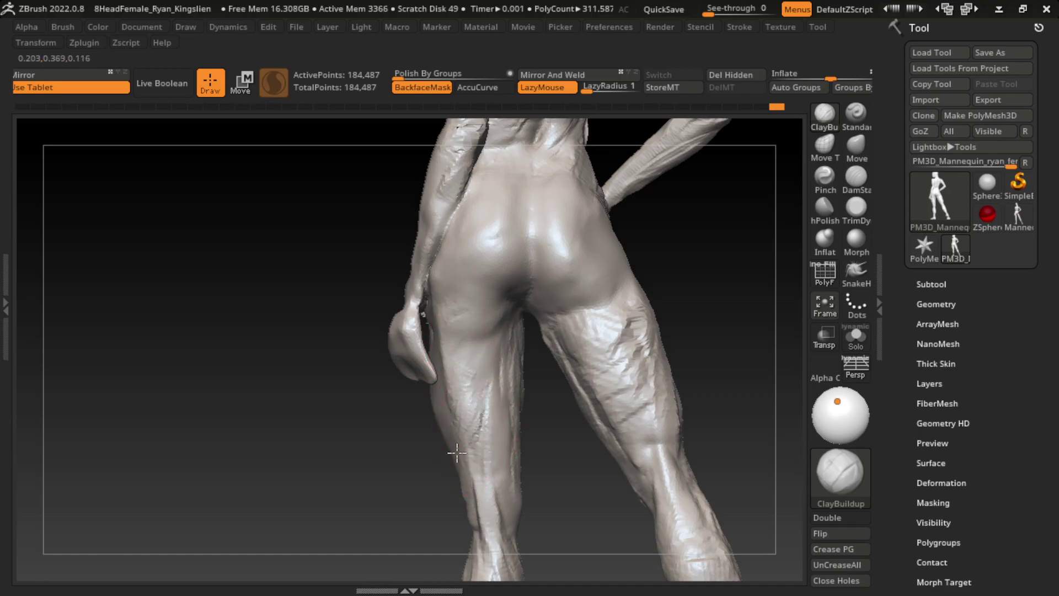
mouse_move(457, 454)
mouse_down()
mouse_move(485, 402)
mouse_move(469, 436)
mouse_move(493, 491)
mouse_move(485, 568)
mouse_move(477, 496)
mouse_move(499, 568)
mouse_up()
alt+drag(562, 546, 563, 439)
mouse_move(508, 508)
mouse_down()
mouse_move(479, 435)
mouse_move(499, 458)
mouse_move(497, 552)
mouse_up()
- Add clay to the calf, then carve and soften a crease on the upper thigh
drag(510, 403, 518, 446)
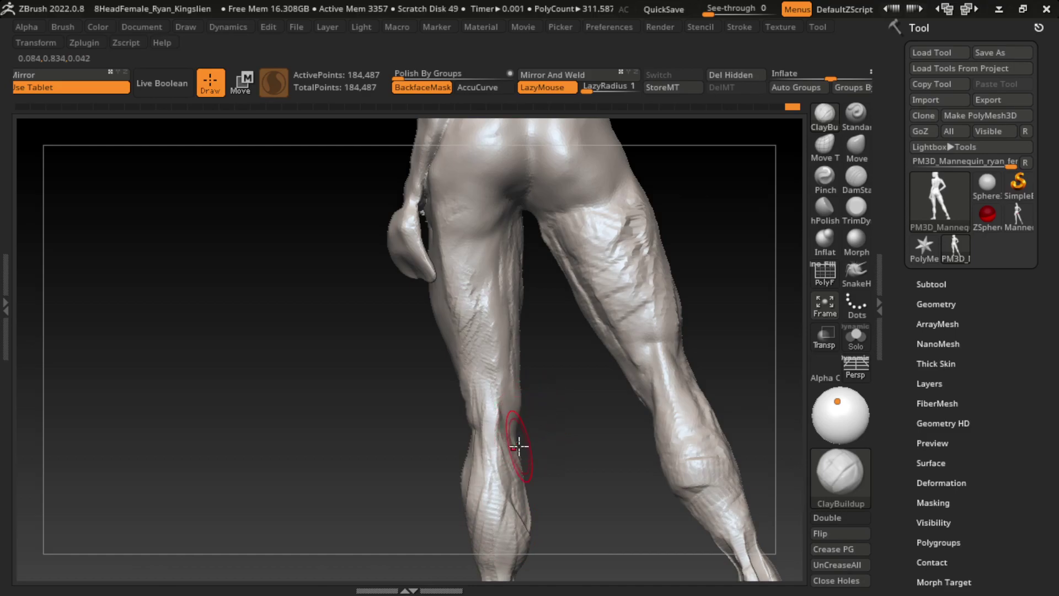
click(855, 178)
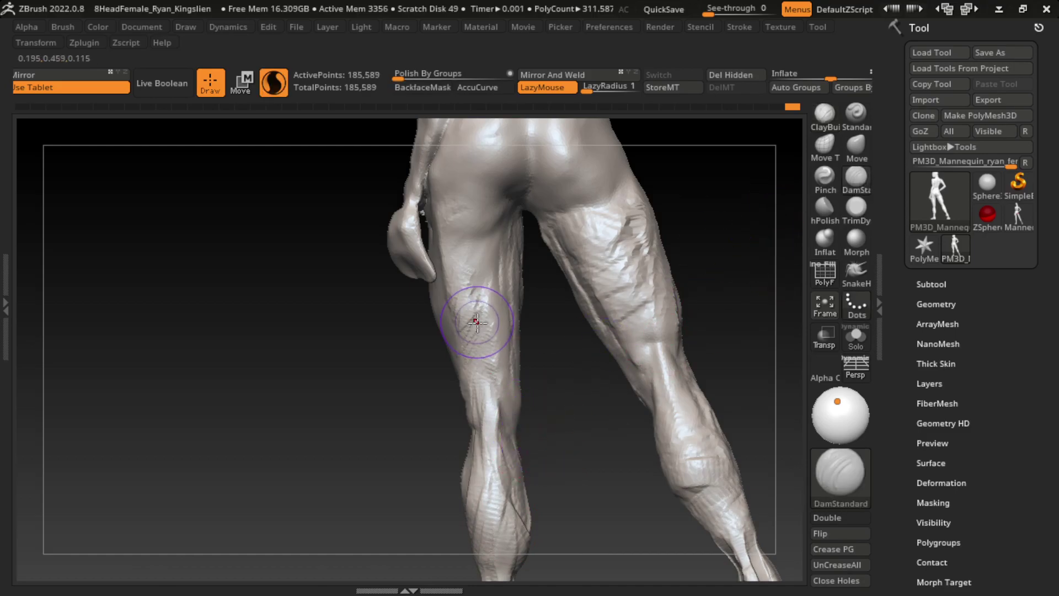
drag(466, 297, 480, 331)
key(shift)
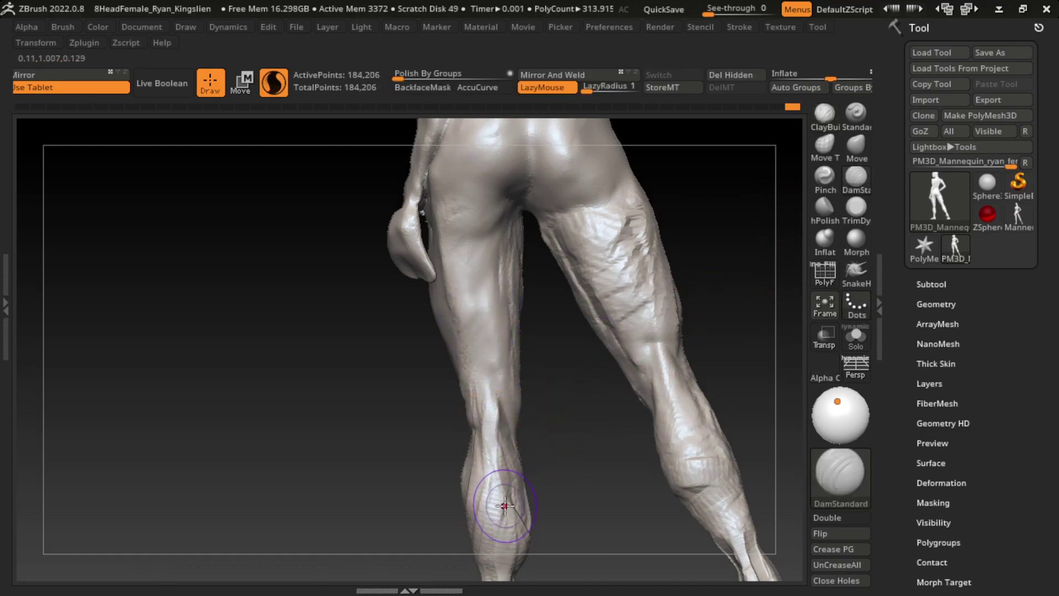
shift+drag(449, 296, 445, 309)
- Sculpt and smooth the calf surface with the Standard brush
shift+drag(469, 386, 491, 408)
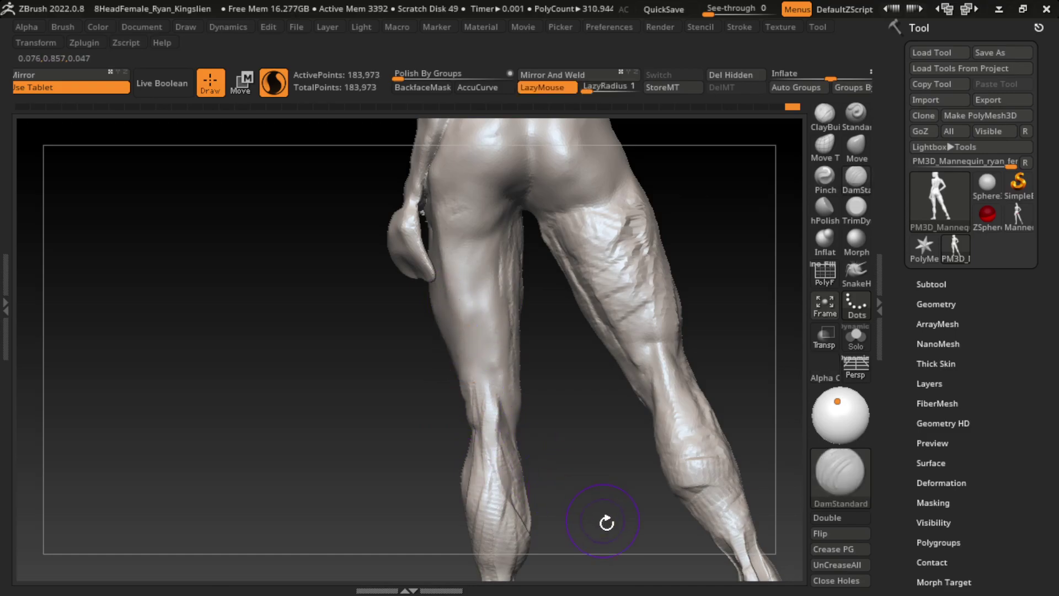
drag(607, 521, 543, 523)
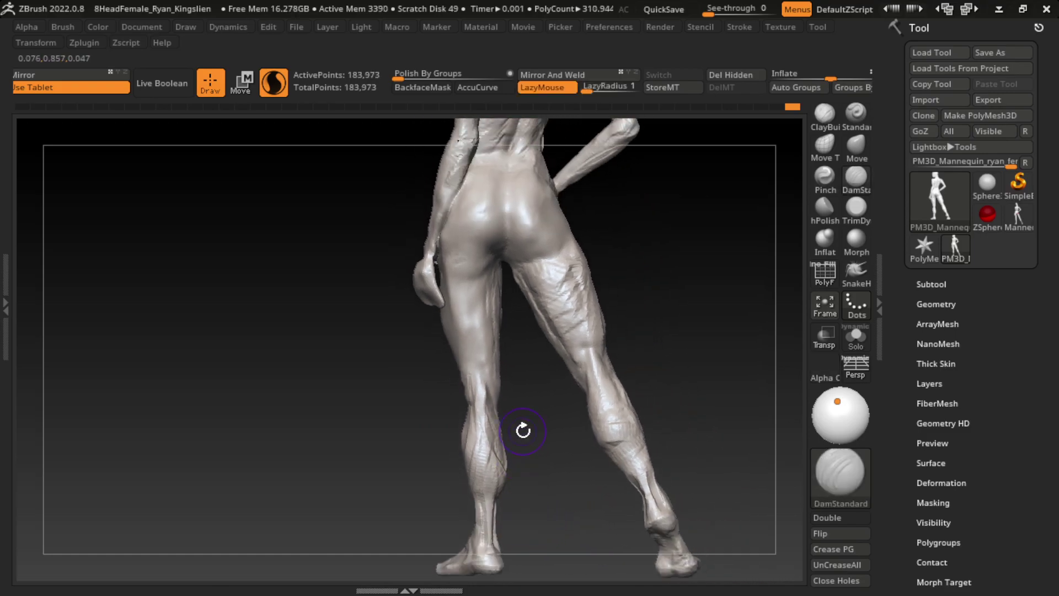
click(857, 113)
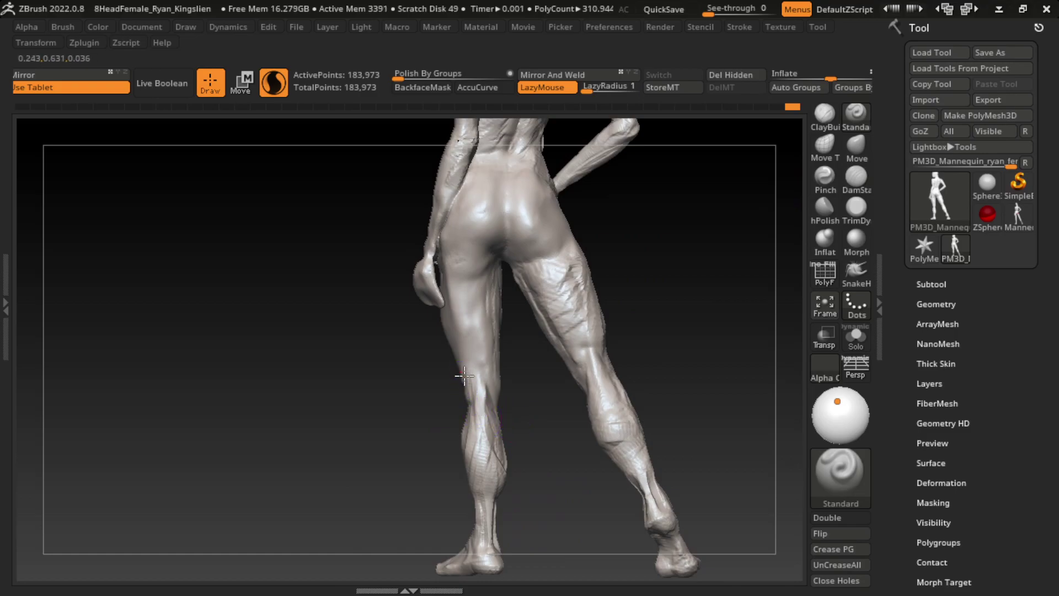
drag(466, 388, 486, 525)
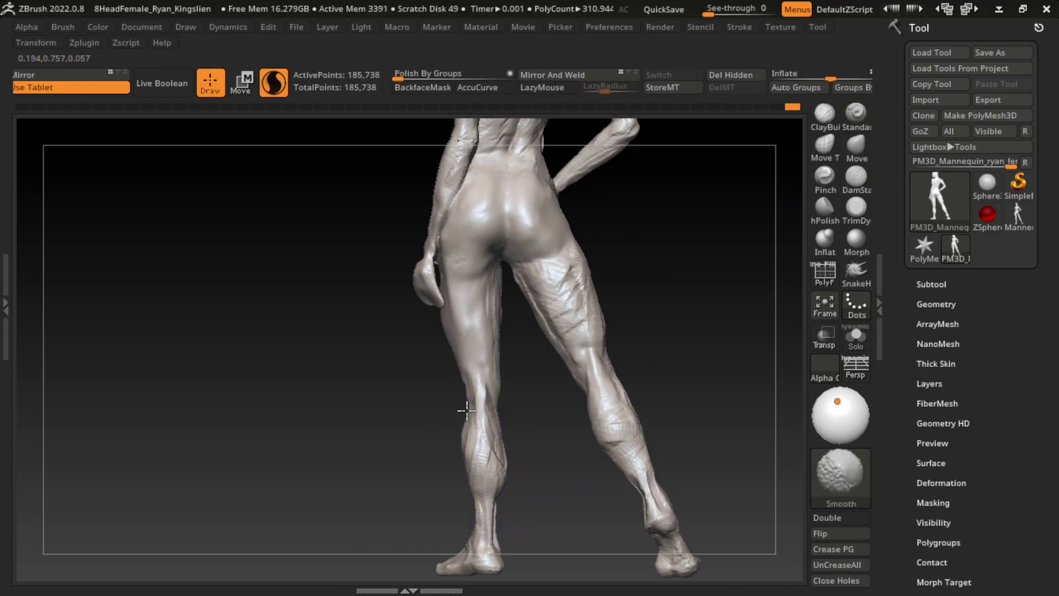
shift+drag(466, 411, 484, 502)
- Smooth the lower leg, thigh and the fold between buttock and thigh
mouse_move(546, 376)
mouse_down()
mouse_move(652, 272)
mouse_move(589, 272)
mouse_up()
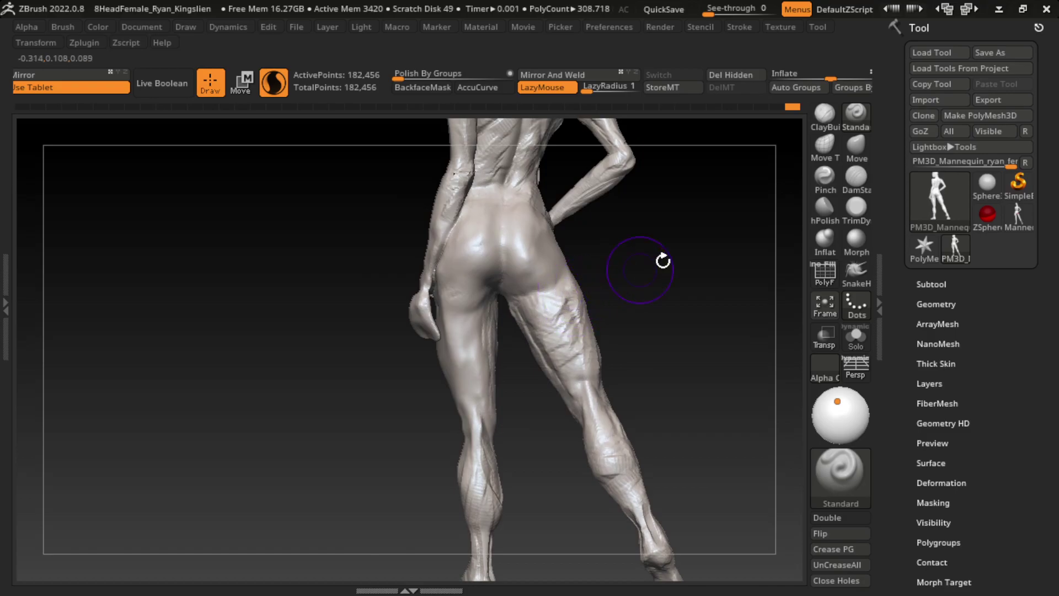
key(b)
key(c)
key(b)
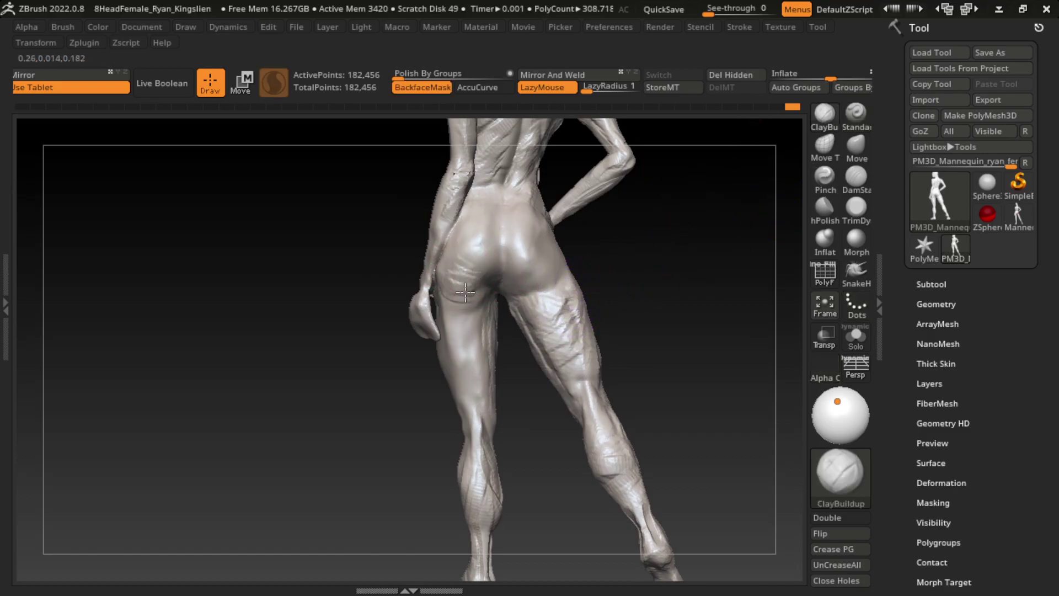
key(shift)
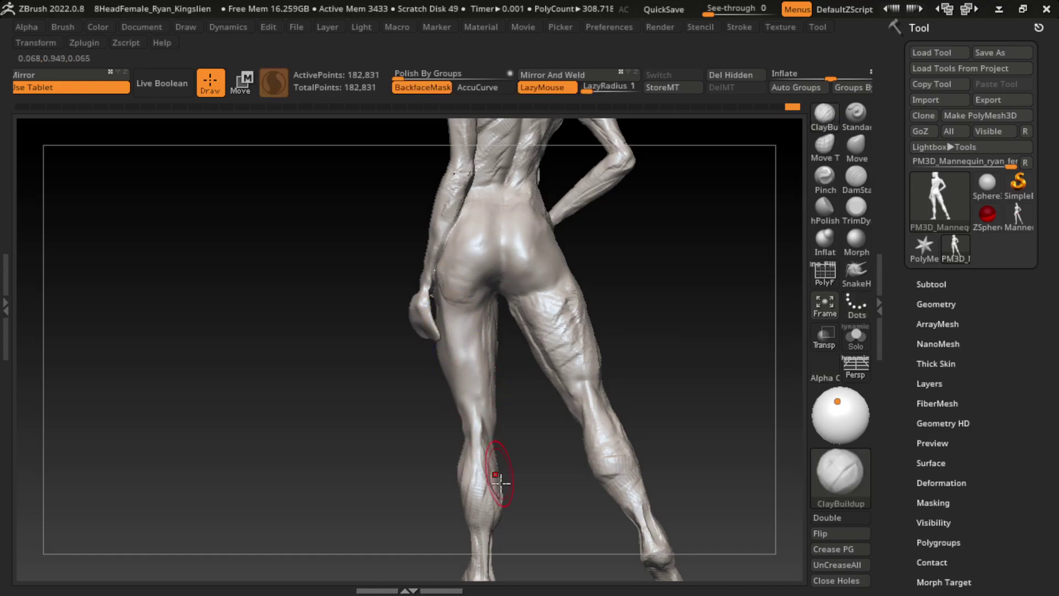
shift+drag(496, 484, 583, 283)
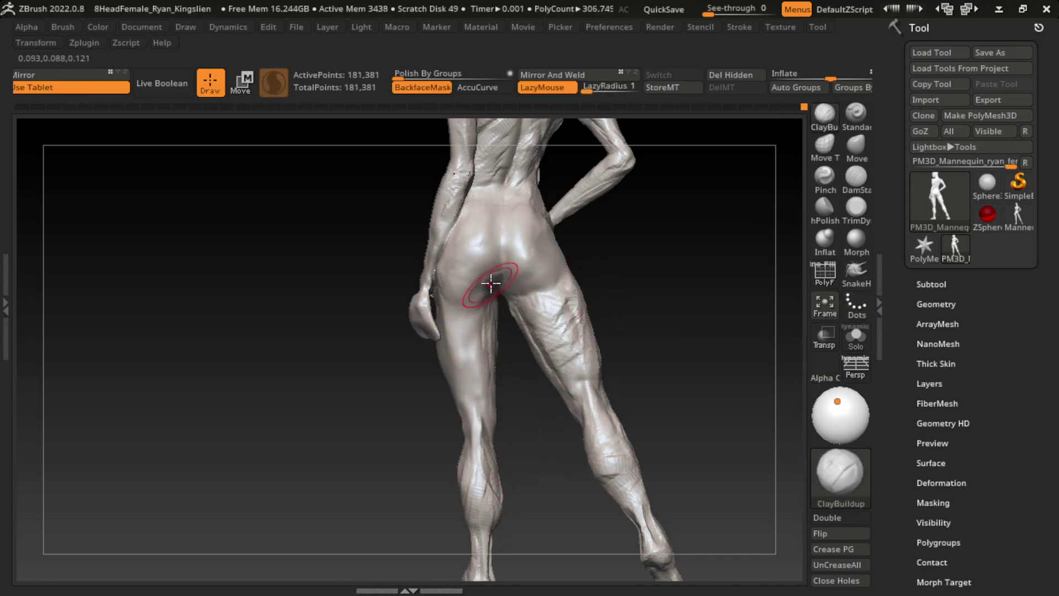
mouse_move(496, 258)
shift+mouse_down()
mouse_move(515, 284)
mouse_move(502, 377)
shift+mouse_up()
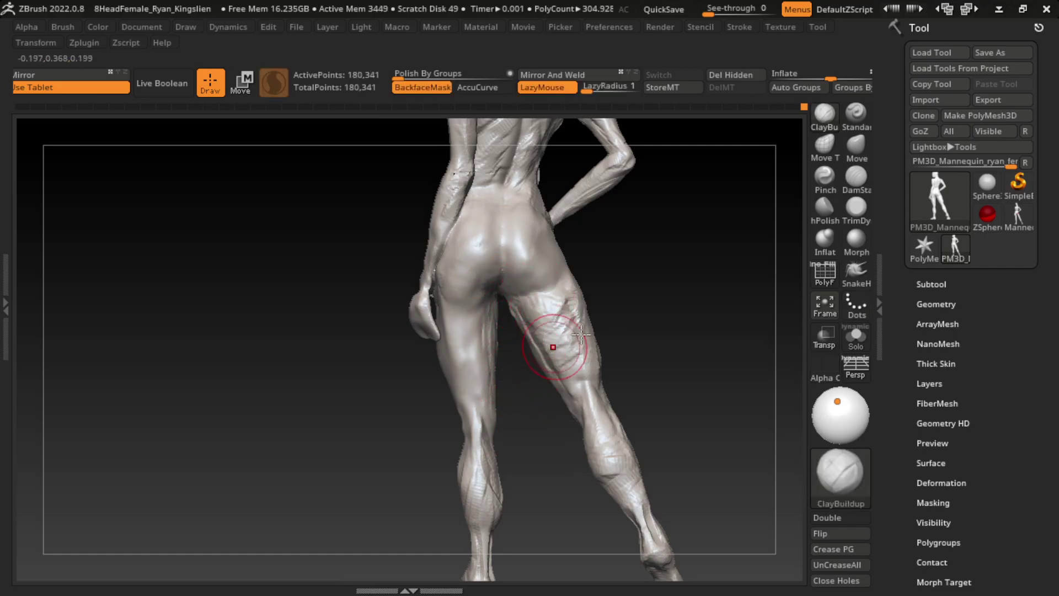
- Carve a crease into the back of the thigh with DamStandard and build up clay across it
click(857, 177)
drag(513, 276, 530, 331)
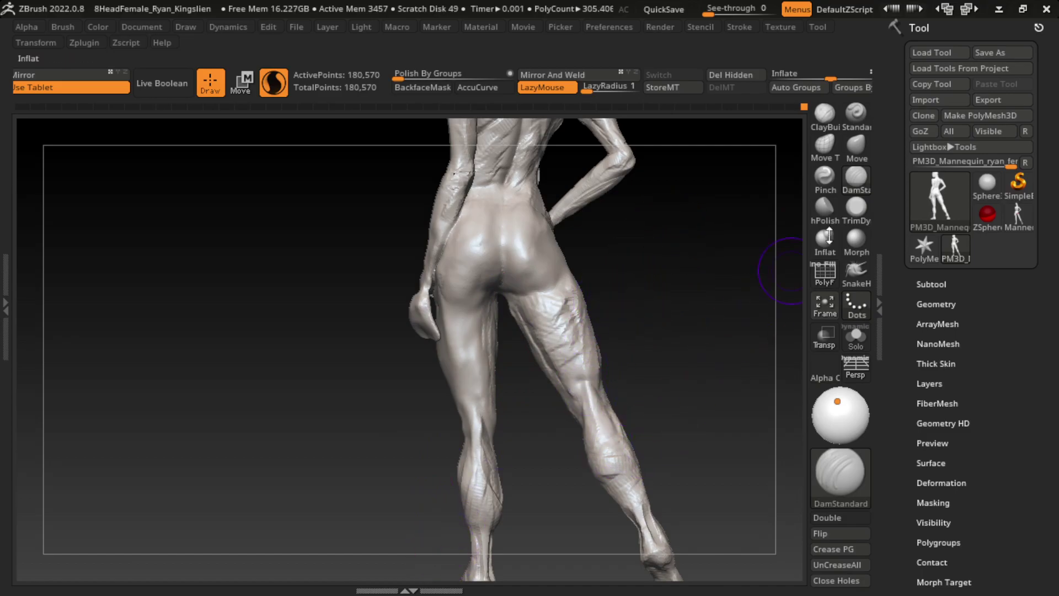
key(b)
key(t)
key(d)
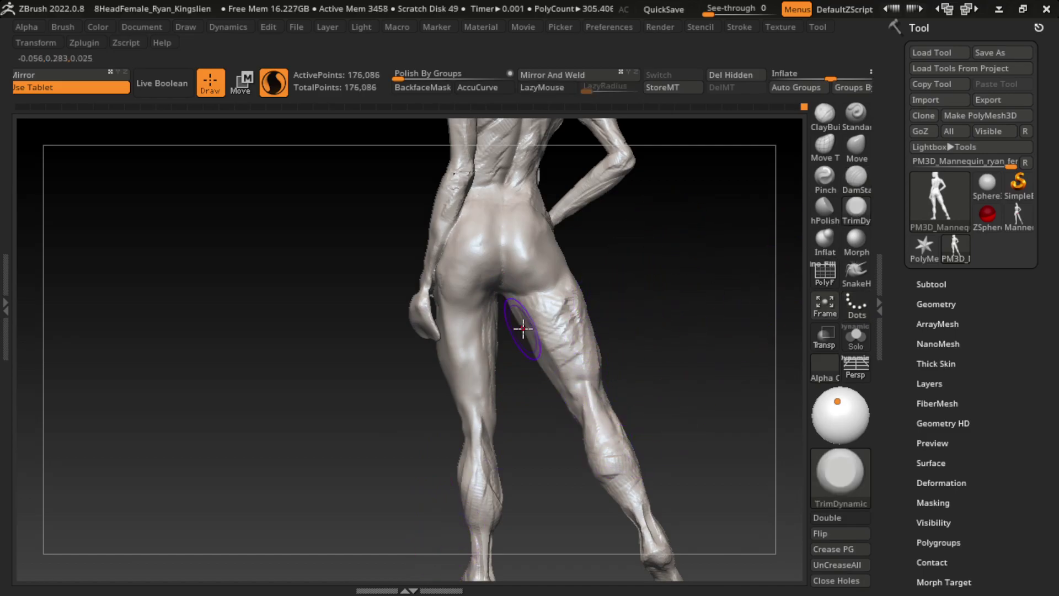
key(b)
key(c)
key(b)
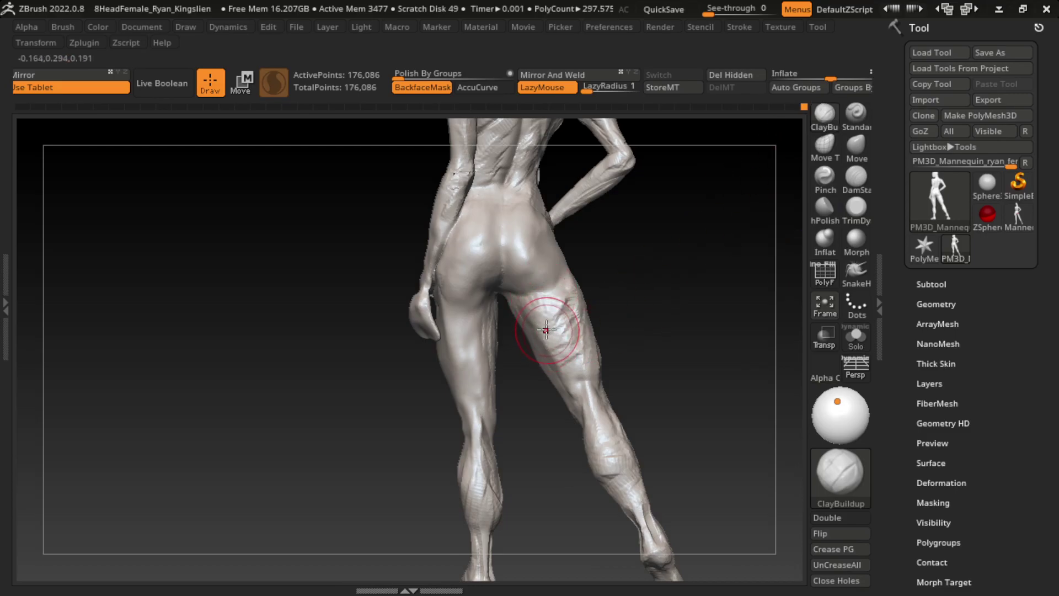
mouse_move(546, 330)
mouse_down()
mouse_move(544, 307)
mouse_move(535, 343)
mouse_move(577, 394)
mouse_move(555, 333)
mouse_move(540, 343)
mouse_move(519, 300)
mouse_move(579, 355)
mouse_move(567, 342)
mouse_move(596, 313)
mouse_move(578, 291)
mouse_up()
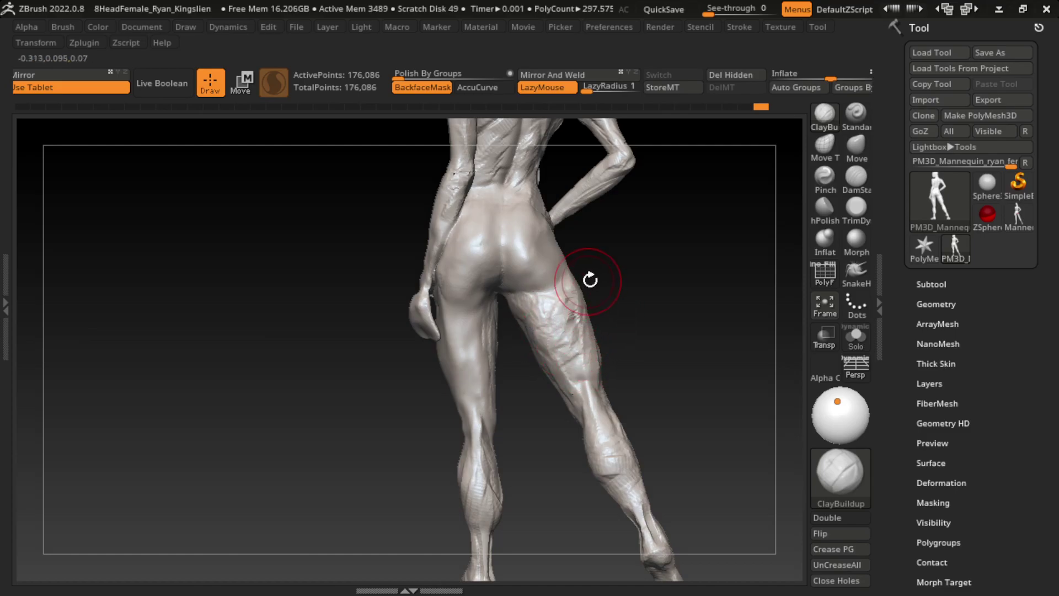
- Orbit to check both legs and sculpt a crease on the thigh below the buttock
mouse_move(591, 283)
right_down()
mouse_move(605, 277)
mouse_move(568, 237)
right_up()
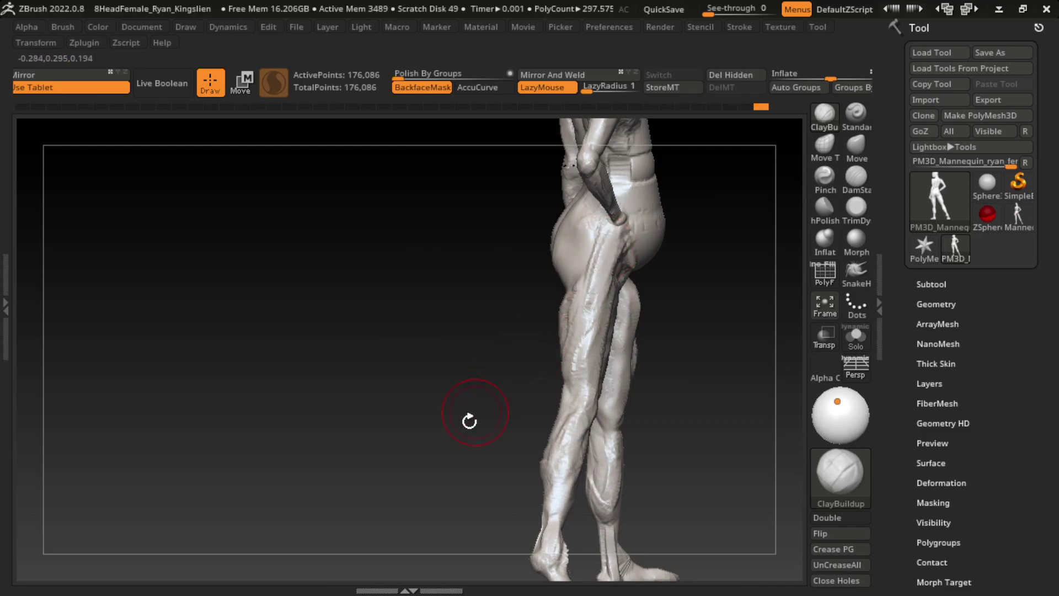
drag(471, 421, 660, 314)
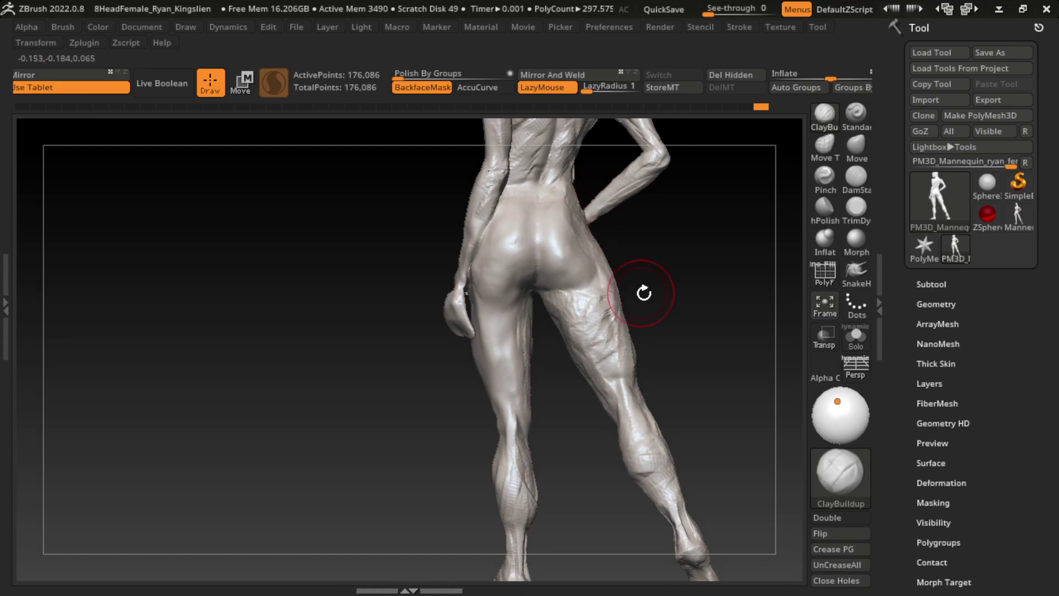
drag(673, 301, 674, 309)
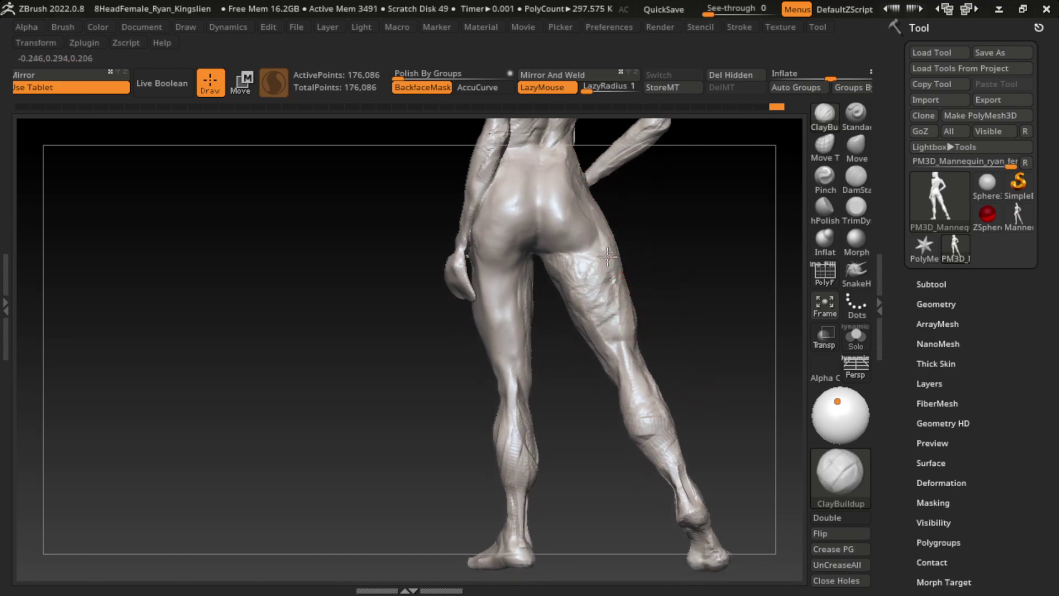
mouse_move(585, 243)
mouse_down()
mouse_move(610, 226)
mouse_move(585, 265)
mouse_up()
key(s)
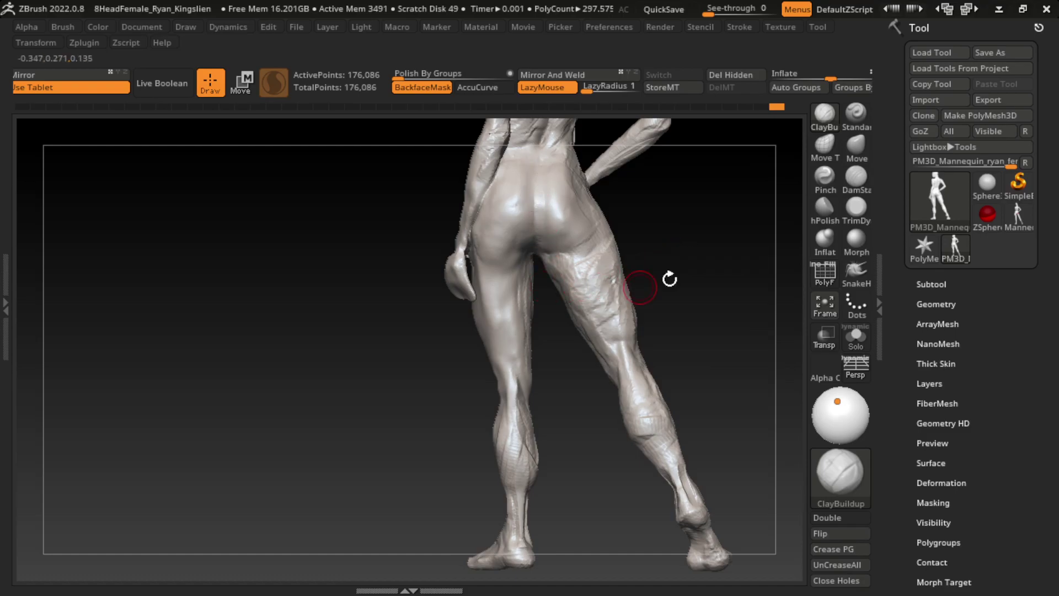
- Enlarge the brush and flatten the back of the thigh with TrimDynamic
click(857, 177)
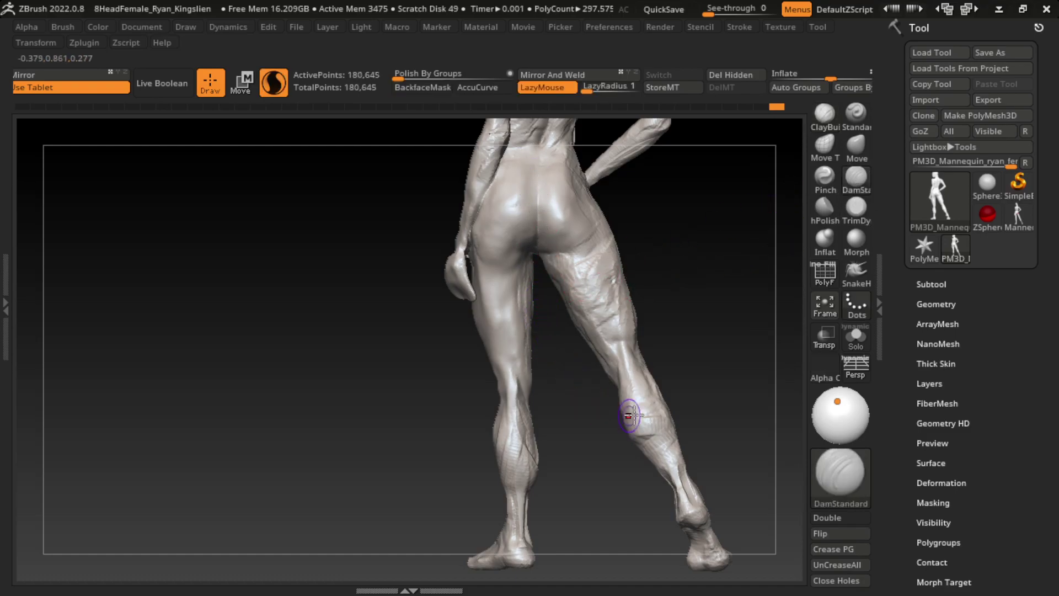
key(s)
drag(671, 343, 692, 343)
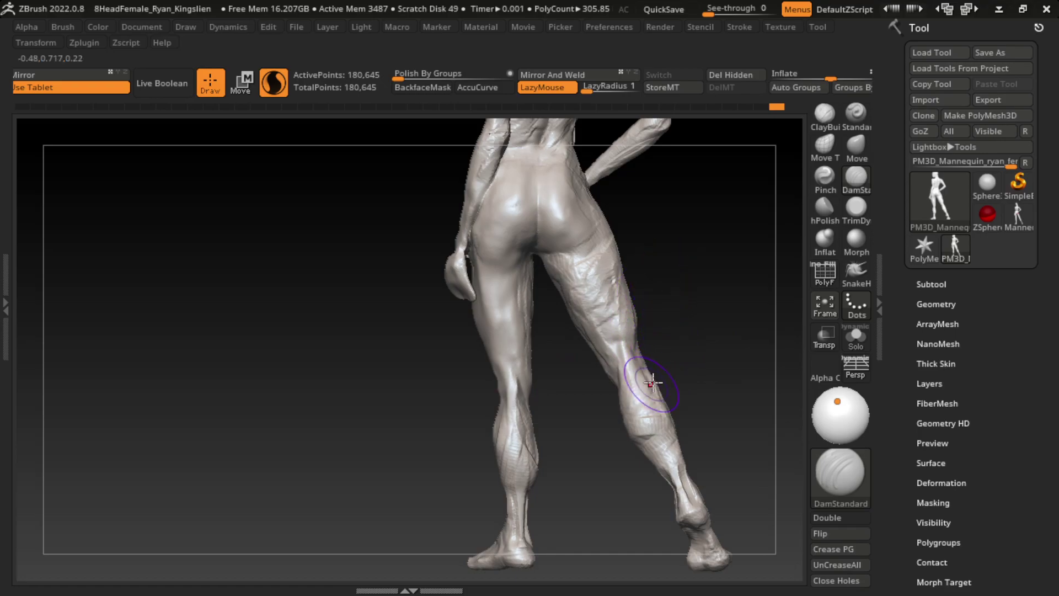
click(847, 200)
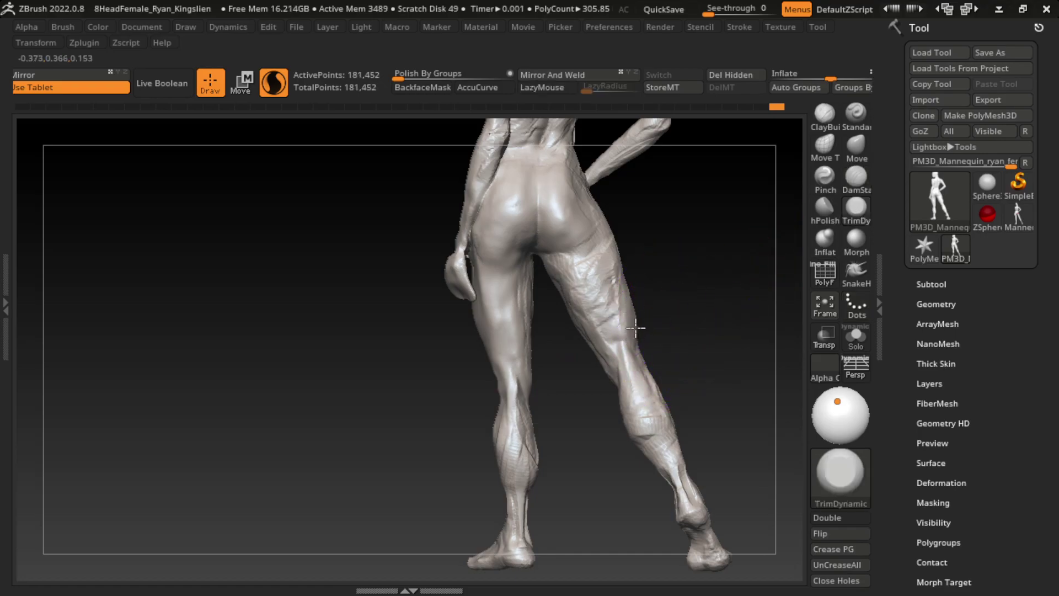
drag(630, 335, 618, 248)
- Pan to the lower legs and round out the calf with ClayBuildup
click(824, 113)
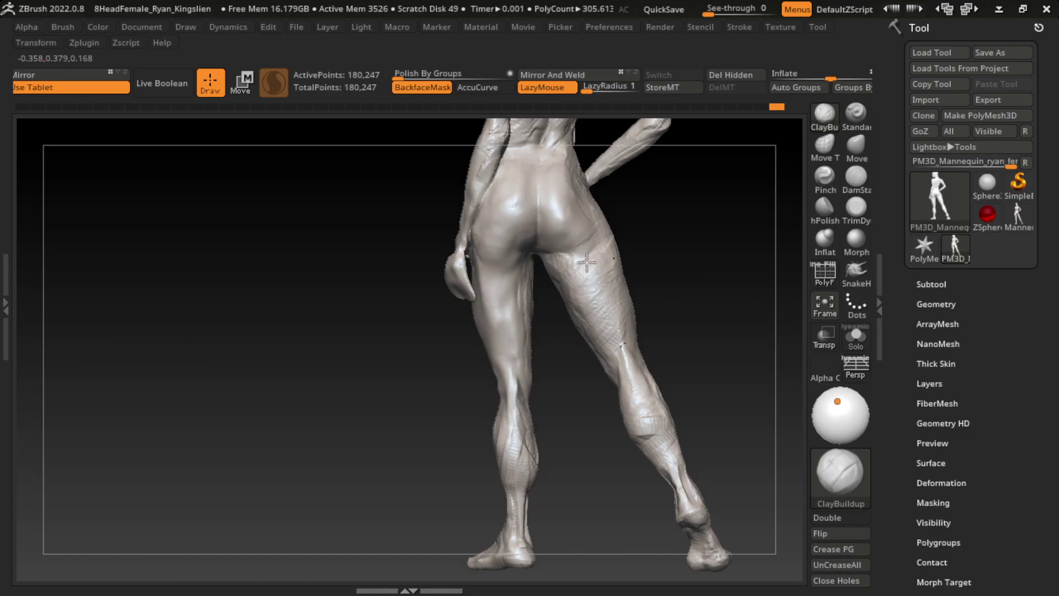
alt+right_drag(673, 379, 681, 331)
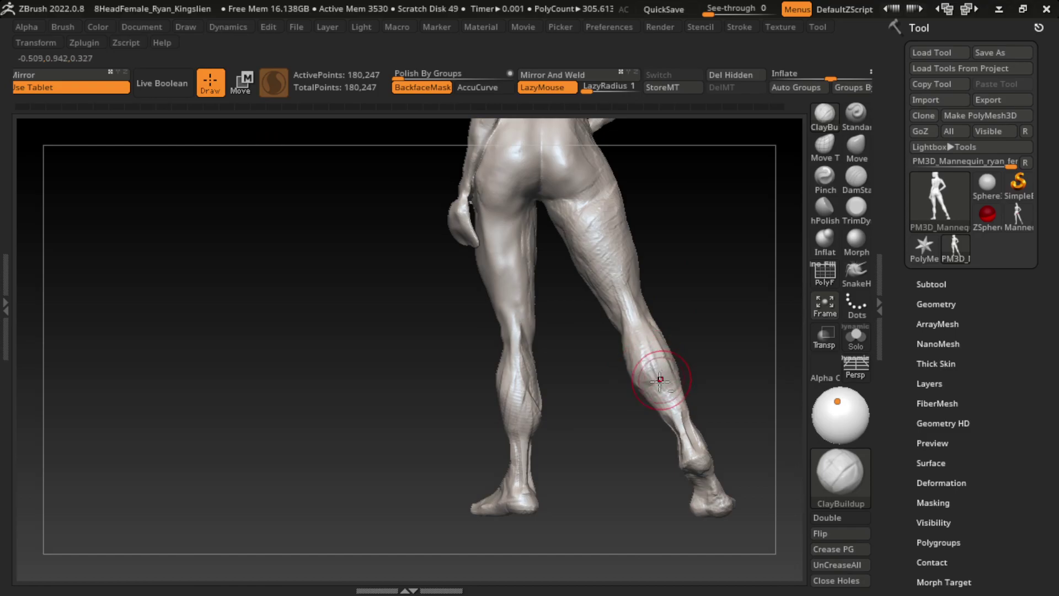
key(ctrl)
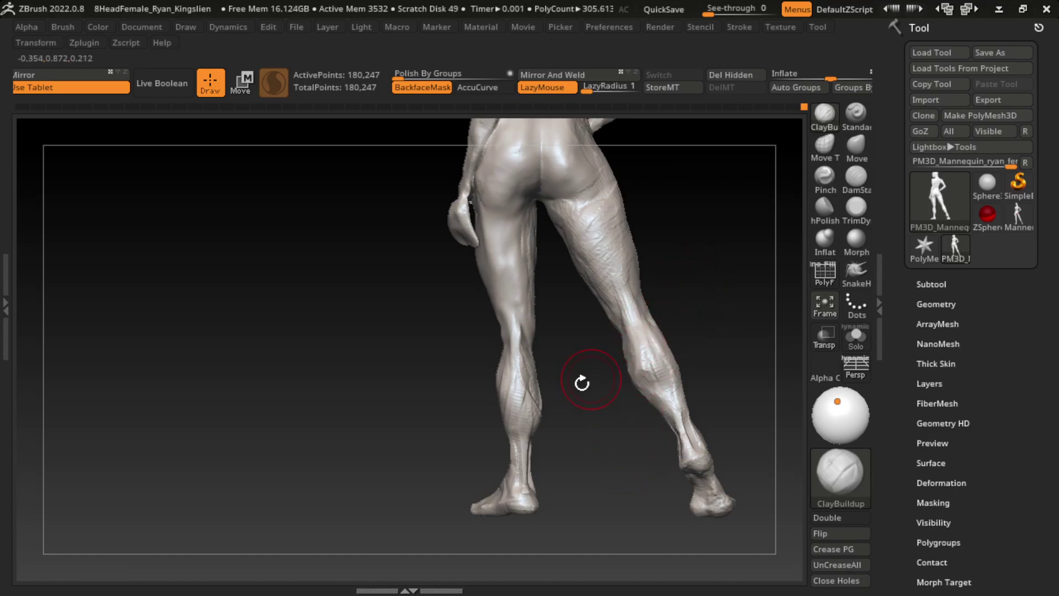
mouse_move(541, 344)
mouse_down()
mouse_move(555, 402)
mouse_move(543, 411)
mouse_up()
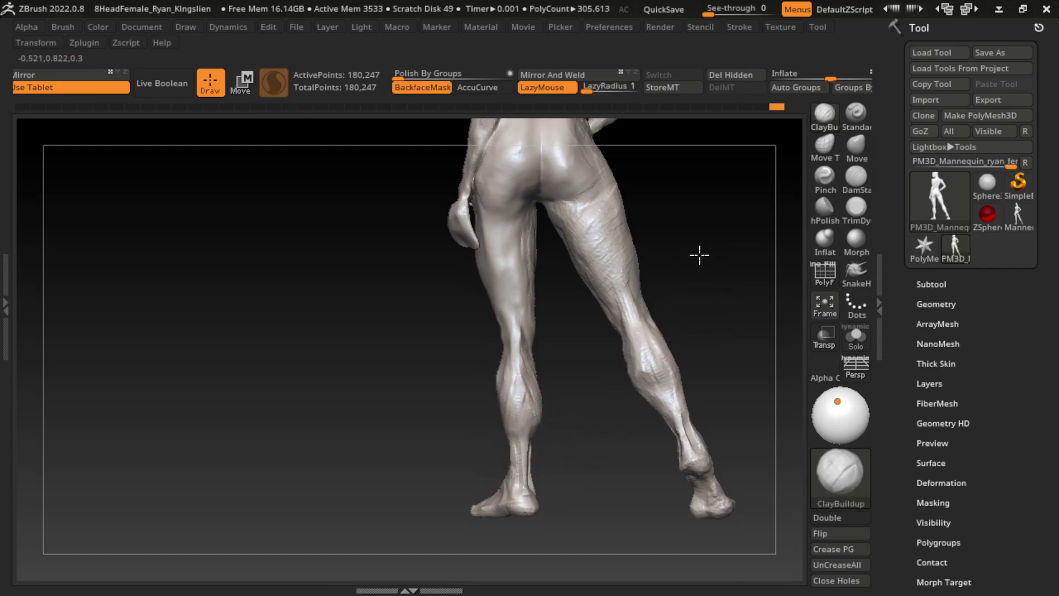
- Smooth the crease between the buttock and thigh
alt+drag(698, 253, 638, 407)
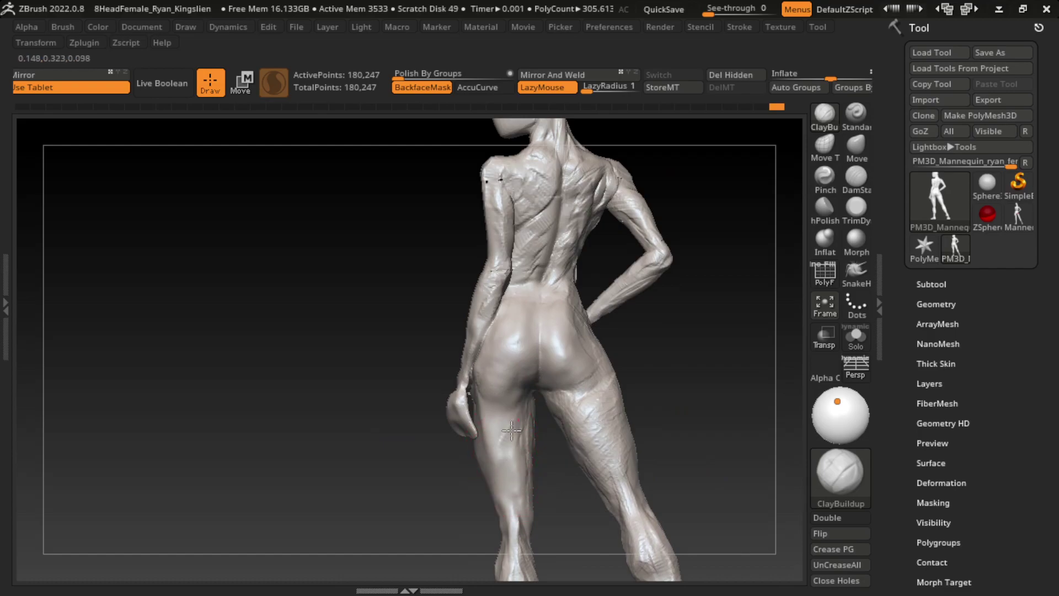
shift+drag(512, 430, 515, 406)
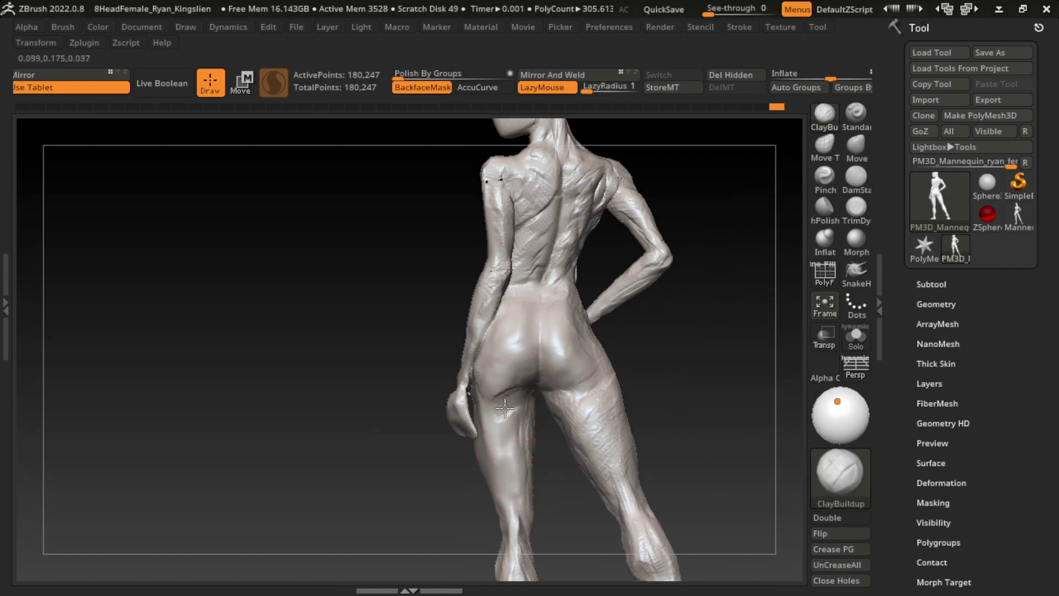
key(b)
key(s)
key(t)
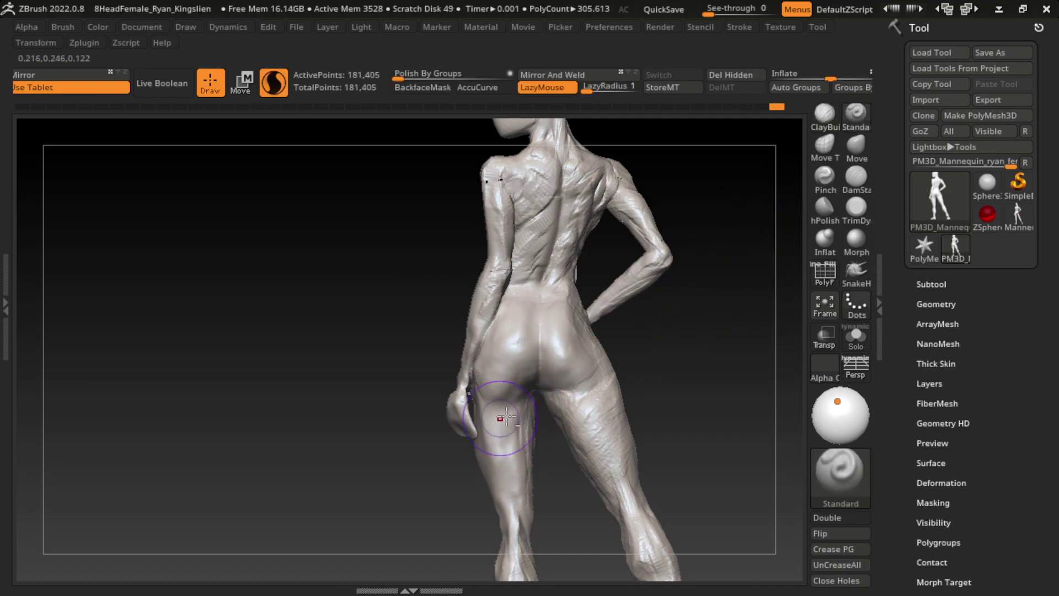
key(s)
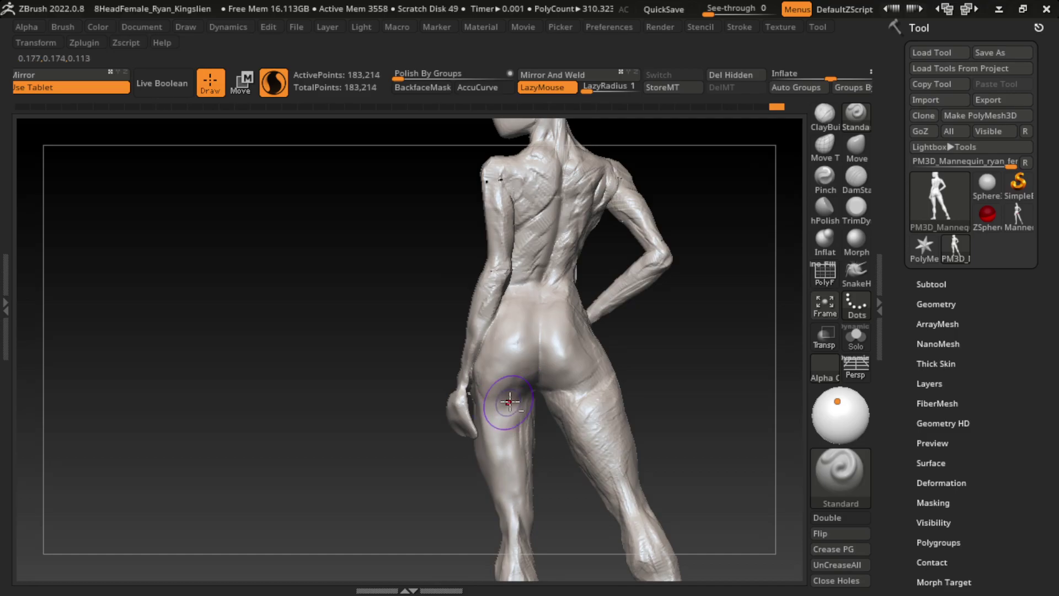
- Build up and shape the buttock and hip with ClayBuildup
drag(669, 366, 665, 292)
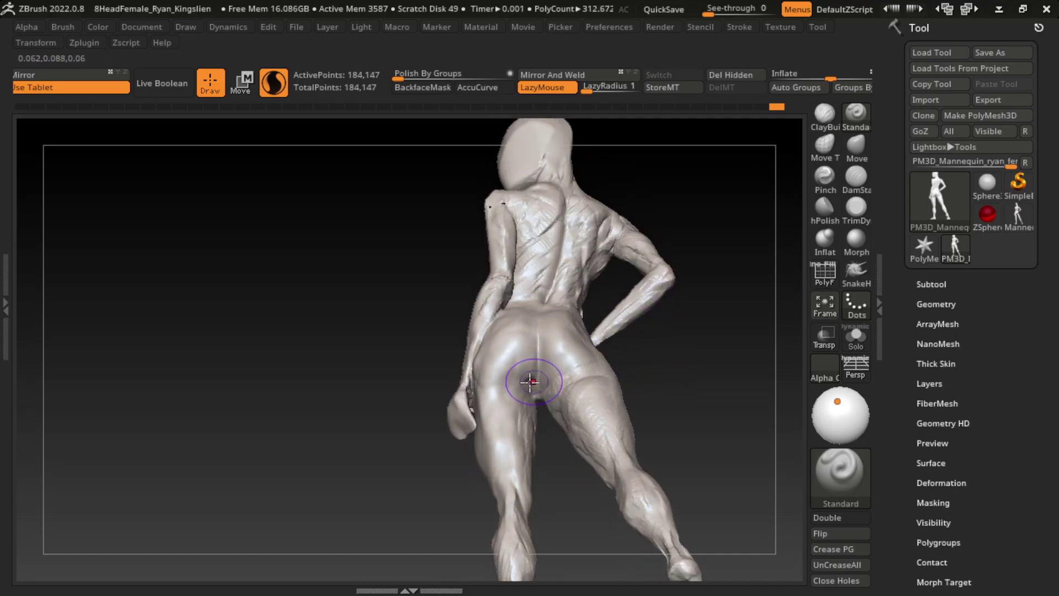
click(824, 113)
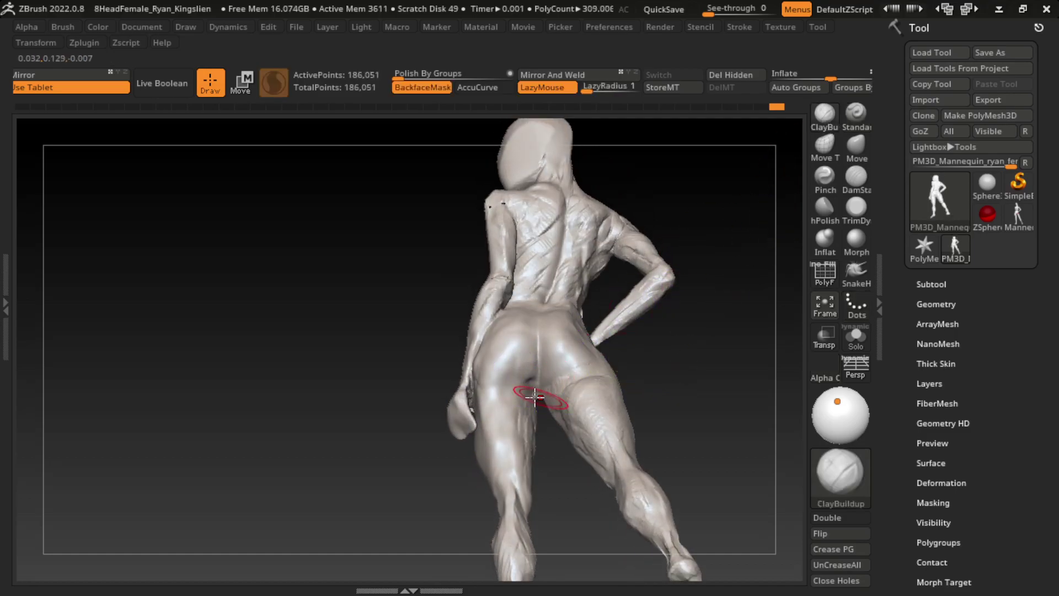
drag(702, 414, 544, 407)
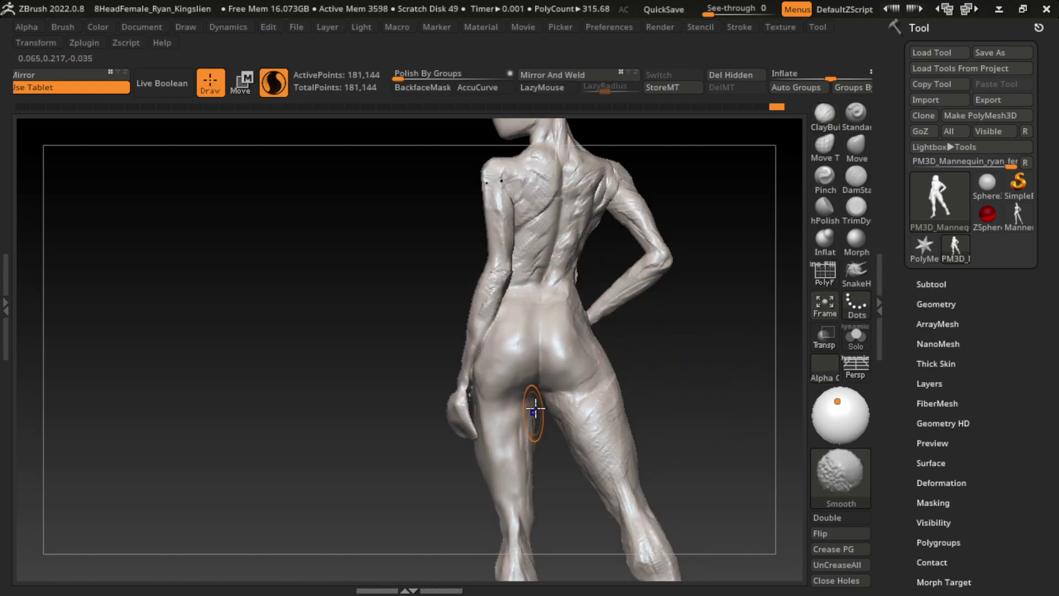
mouse_move(565, 356)
mouse_down()
mouse_move(567, 421)
mouse_move(508, 355)
mouse_move(520, 295)
mouse_move(558, 335)
mouse_move(535, 305)
mouse_move(568, 421)
mouse_move(508, 347)
mouse_move(584, 269)
mouse_move(504, 265)
mouse_move(496, 335)
mouse_move(480, 359)
mouse_up()
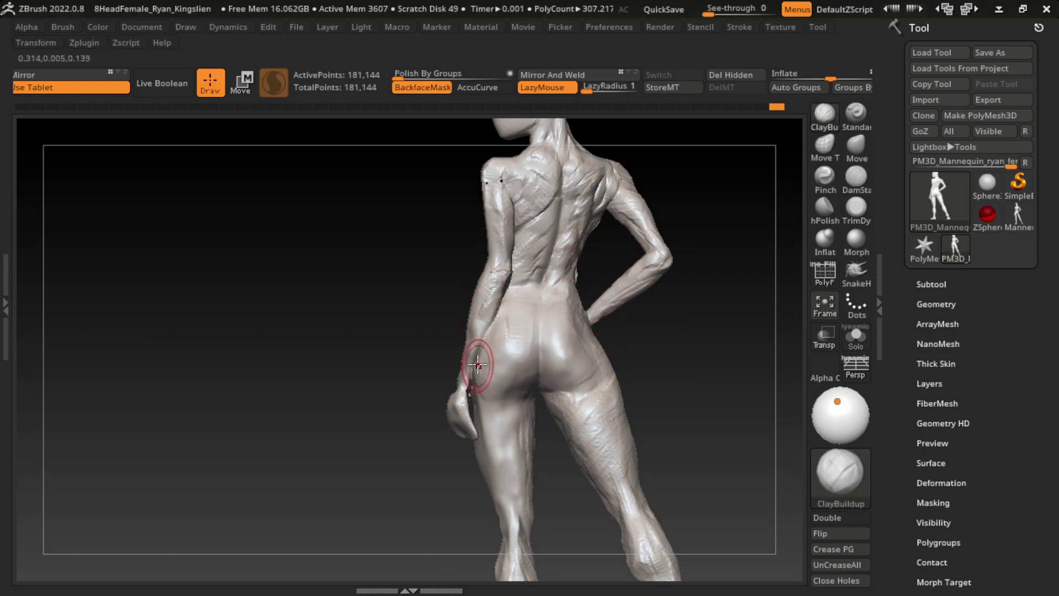
- Add a Standard stroke along the side of the waist and close the mesh's small holes
click(857, 113)
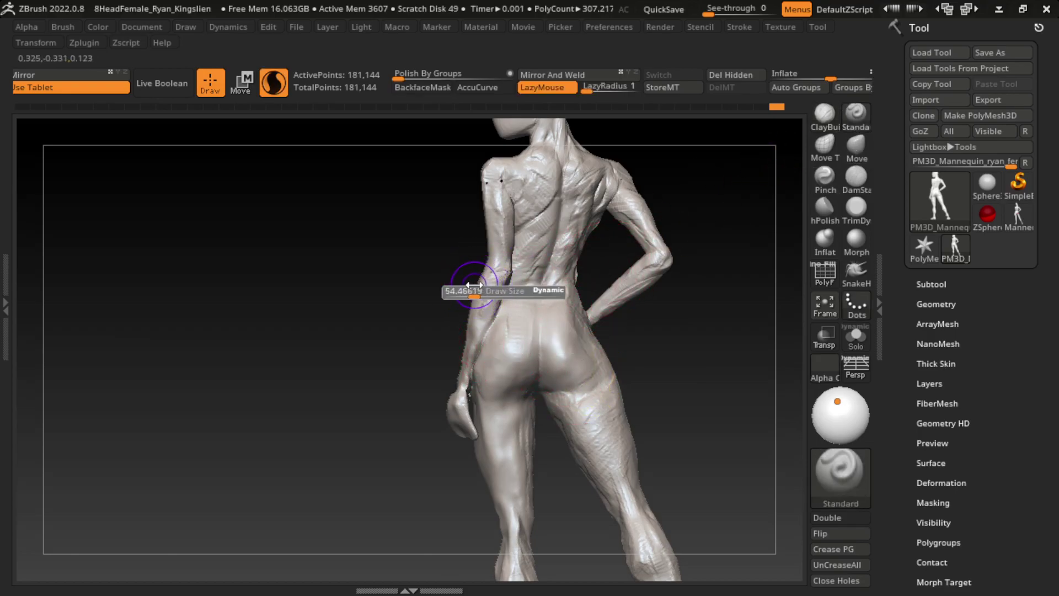
drag(488, 276, 484, 300)
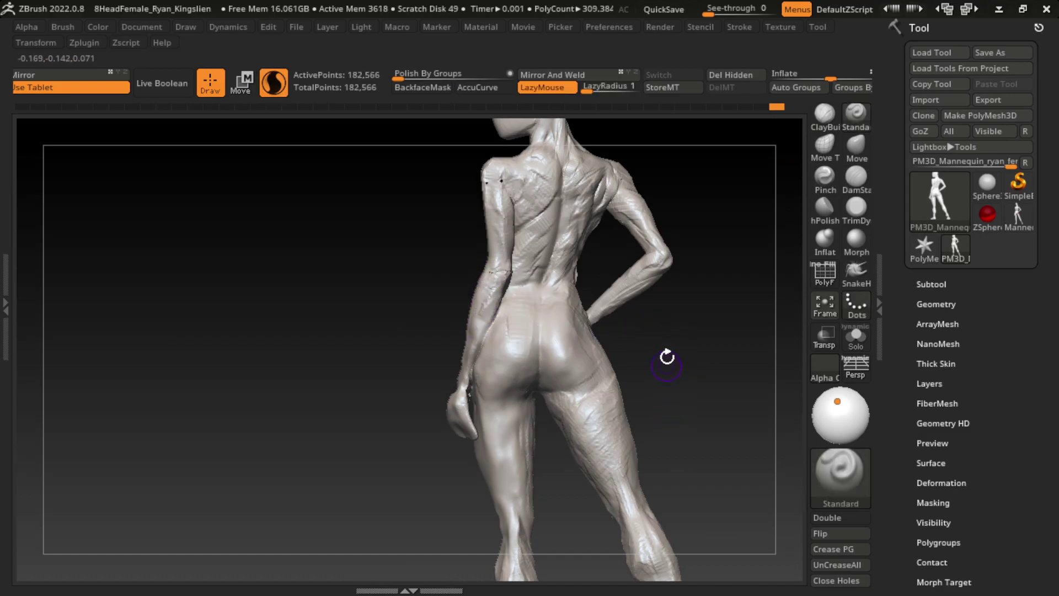
click(848, 581)
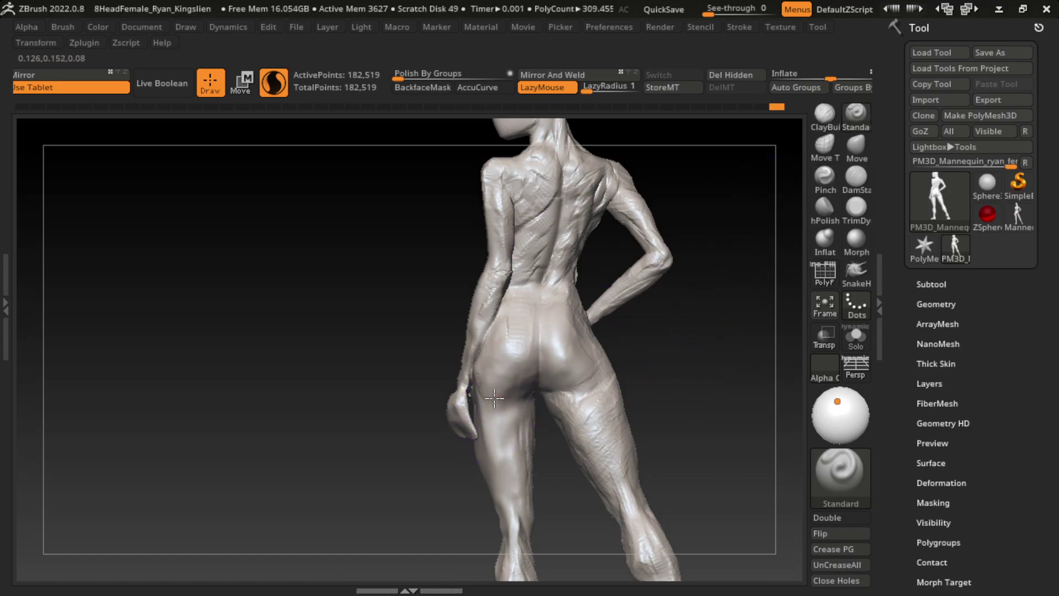
click(856, 148)
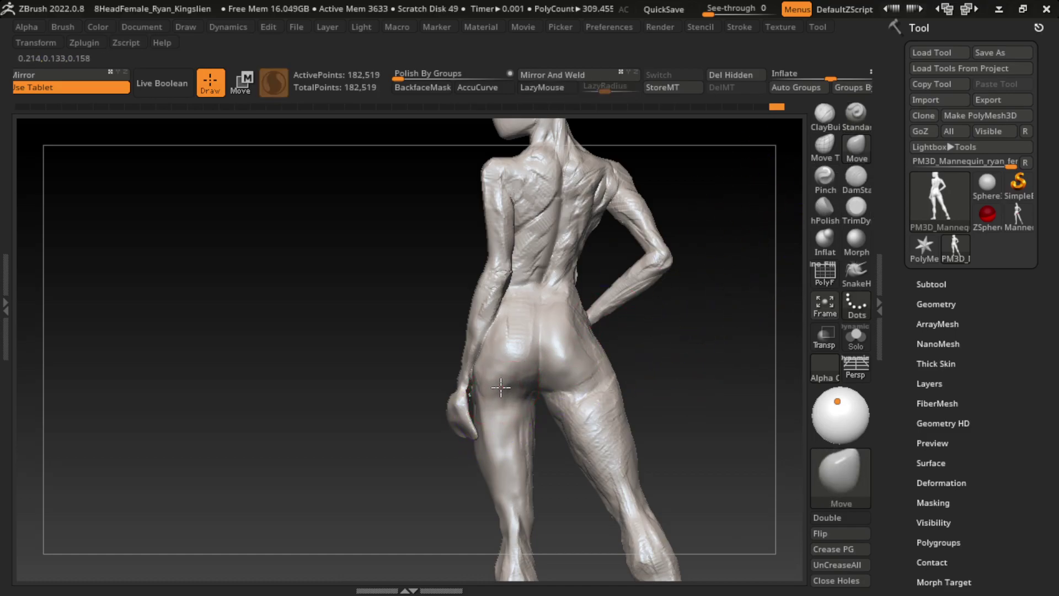
- Reshape the hips, then carve a sharper fold under the buttock with DamStandard
drag(501, 388, 516, 349)
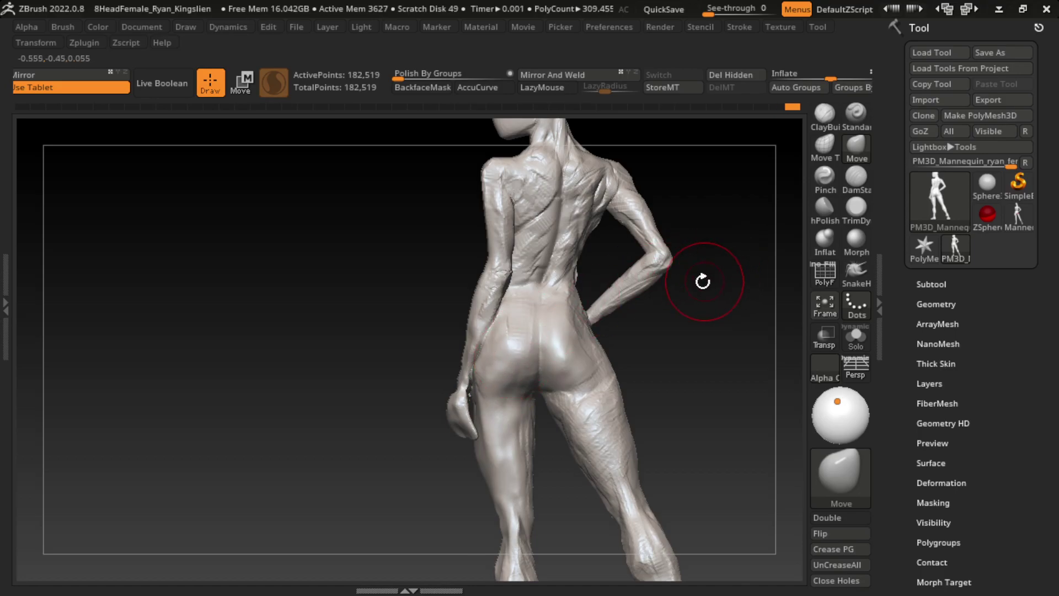
text(dam)
key(Return)
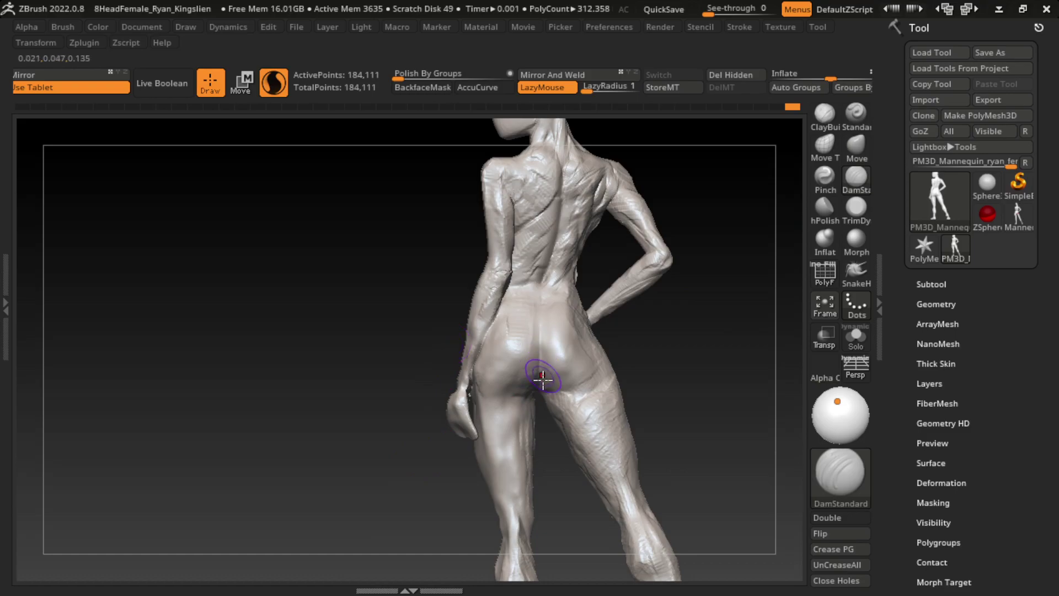
drag(657, 342, 646, 333)
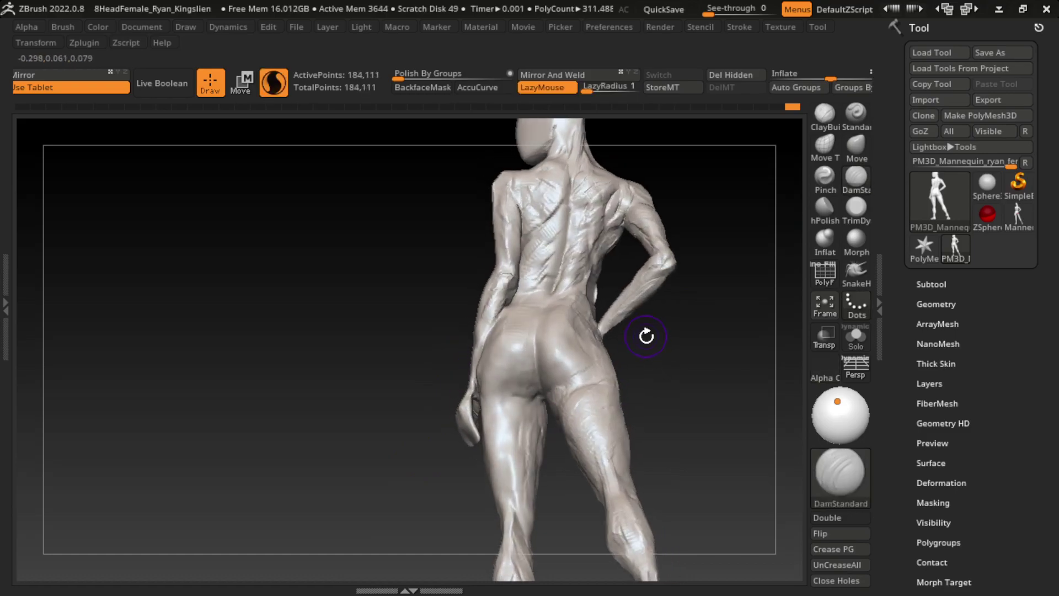
drag(687, 375, 696, 390)
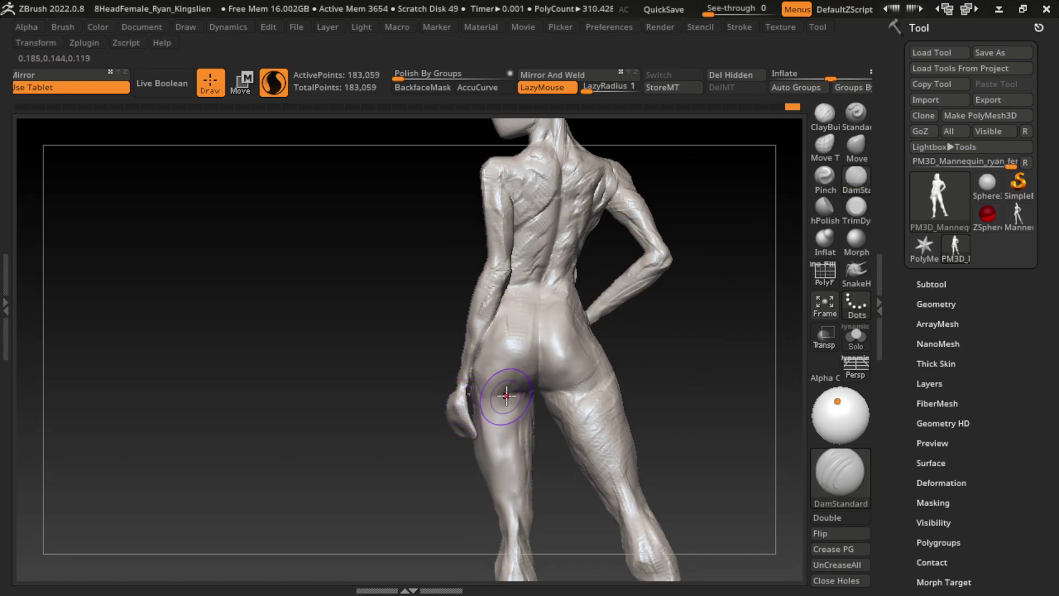
mouse_move(509, 388)
mouse_down()
mouse_move(484, 421)
mouse_move(484, 378)
mouse_move(497, 414)
mouse_move(497, 397)
mouse_up()
- Build up the upper thigh below the buttock with ClayBuildup
click(824, 113)
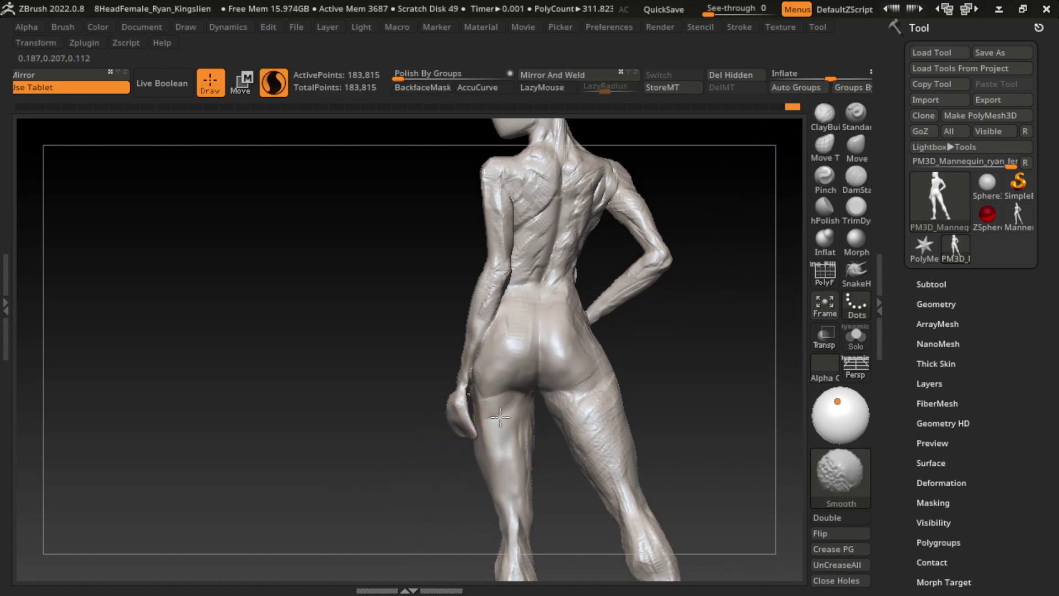
drag(577, 395, 558, 425)
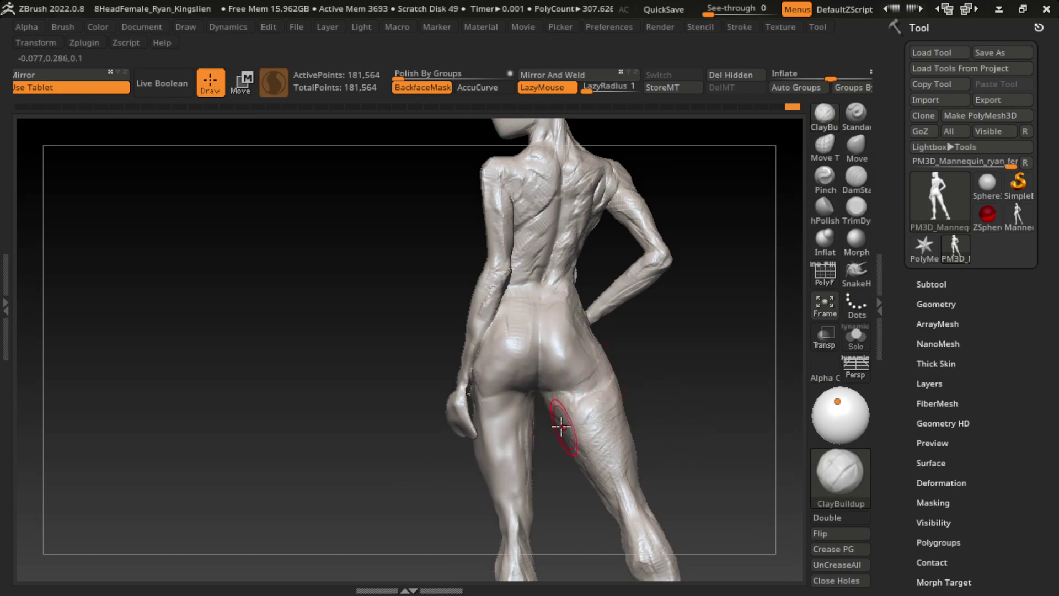
drag(694, 308, 567, 446)
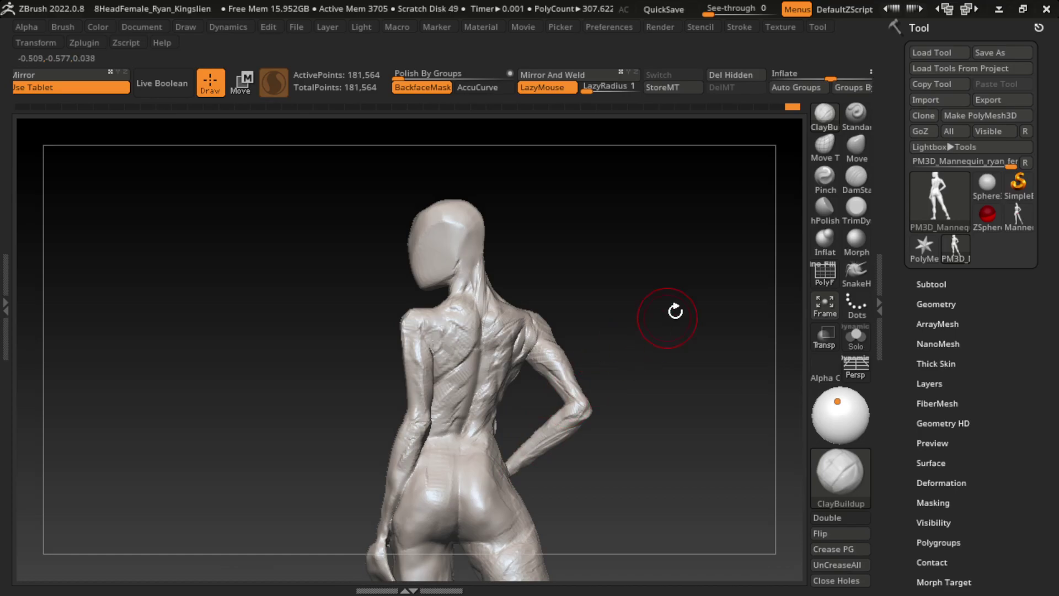
- Build up clay across the lower back, upper back, shoulder blade and left shoulder
drag(444, 450, 462, 457)
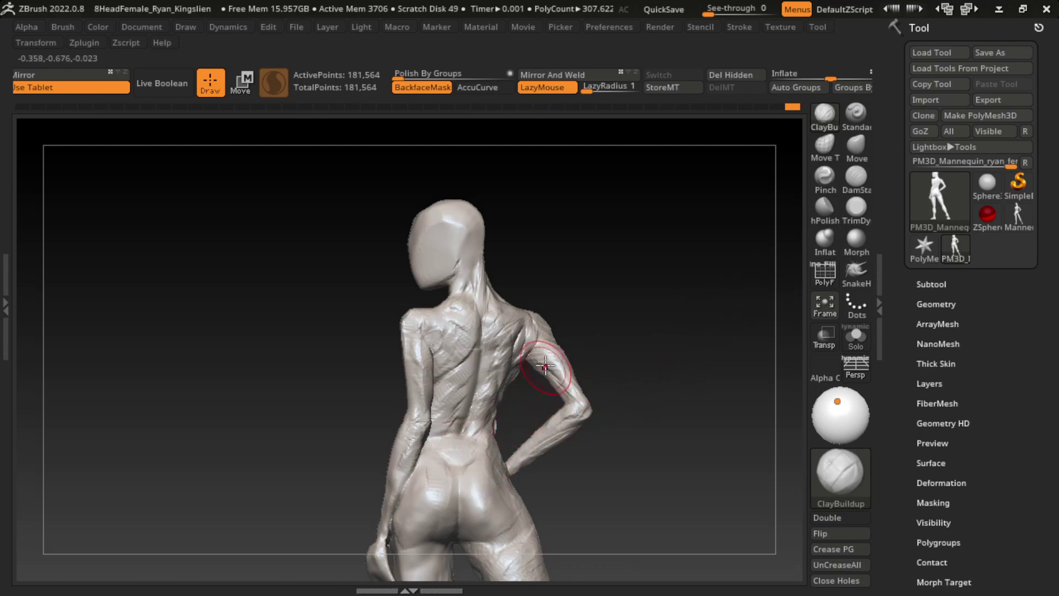
mouse_move(508, 333)
mouse_down()
mouse_move(485, 393)
mouse_move(566, 424)
mouse_up()
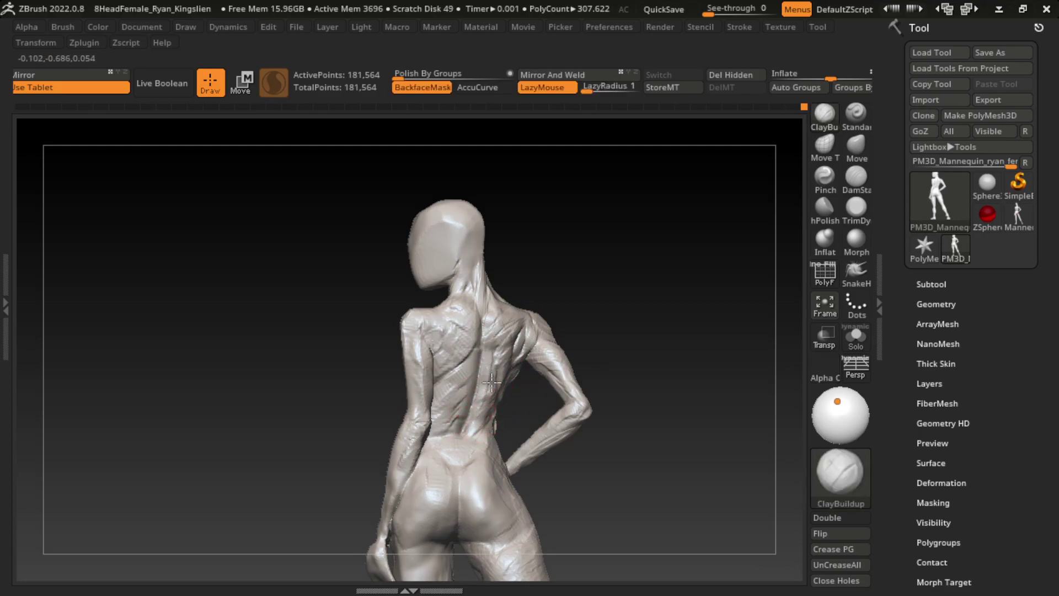
drag(449, 449, 439, 359)
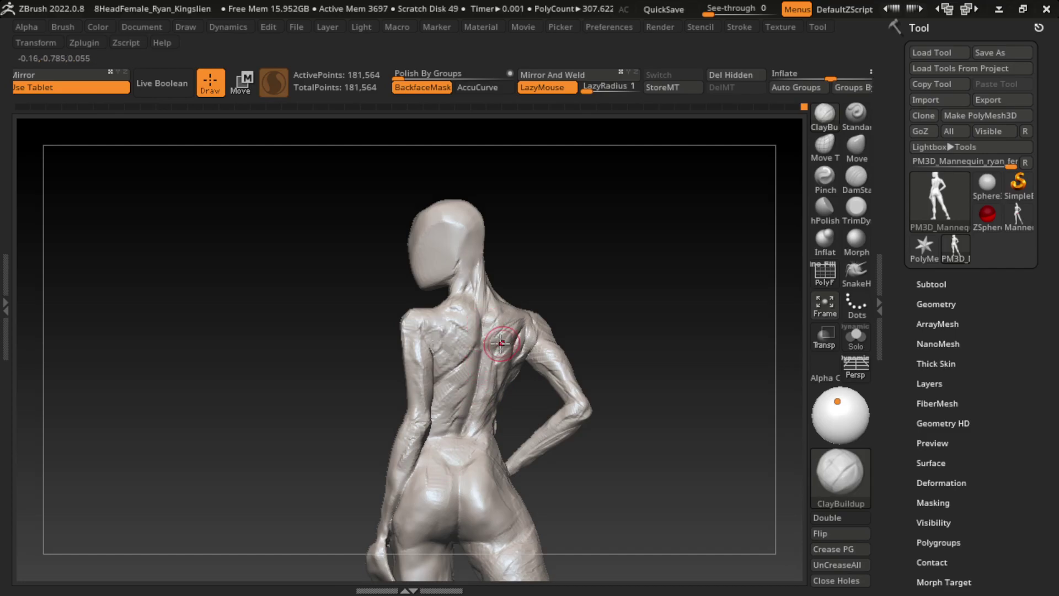
mouse_move(529, 295)
mouse_down()
mouse_move(486, 336)
mouse_move(488, 326)
mouse_up()
drag(485, 339, 568, 331)
mouse_move(480, 331)
mouse_down()
mouse_move(448, 315)
mouse_move(420, 363)
mouse_up()
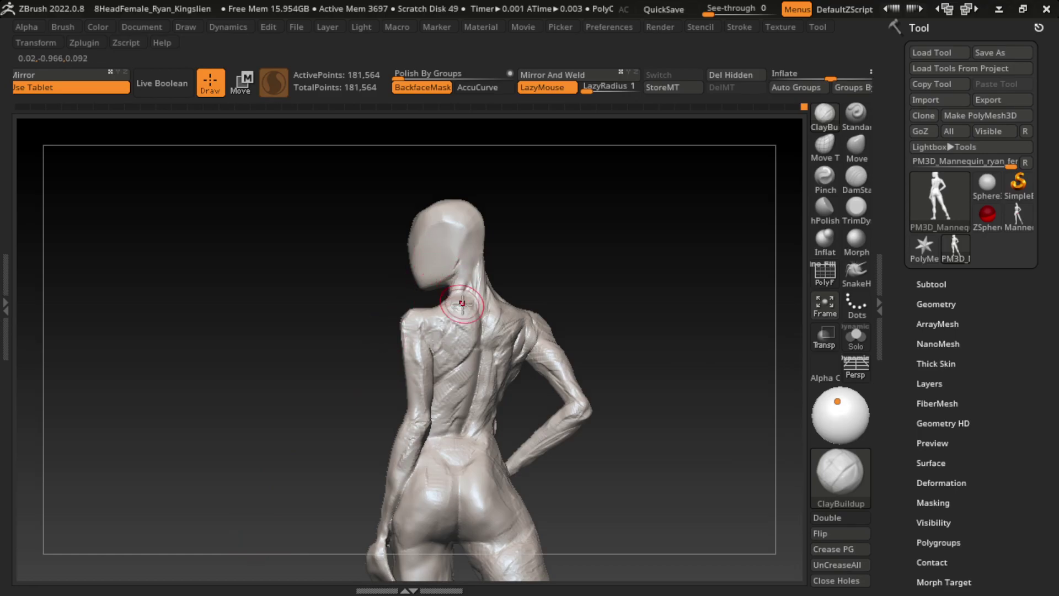
- Undo and redo the trapezius strokes, soften the shoulder blade, and check the lowest subdivision level
key(ctrl+z)
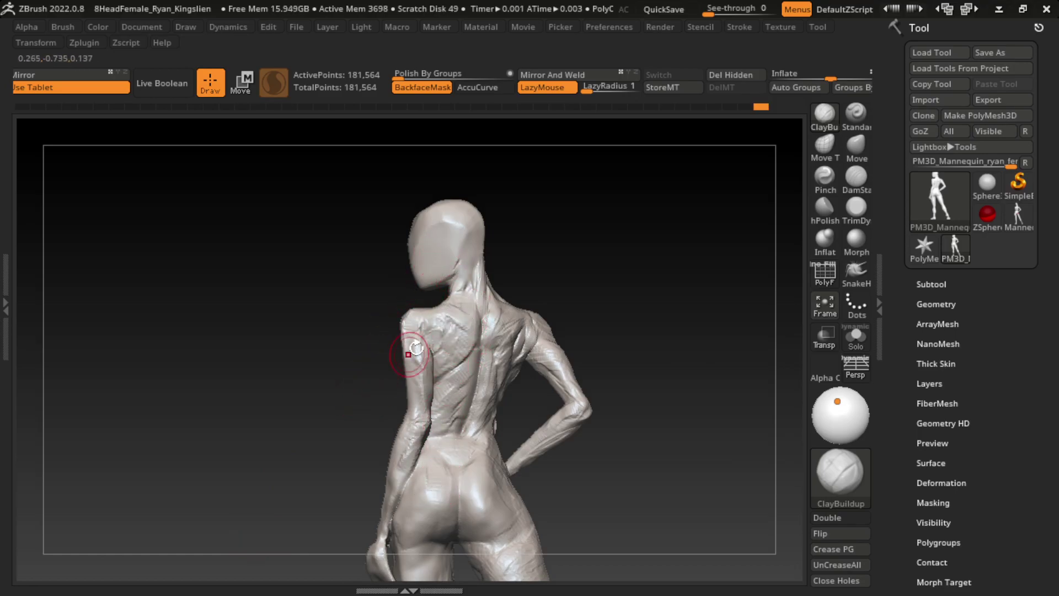
key(ctrl+shift+z)
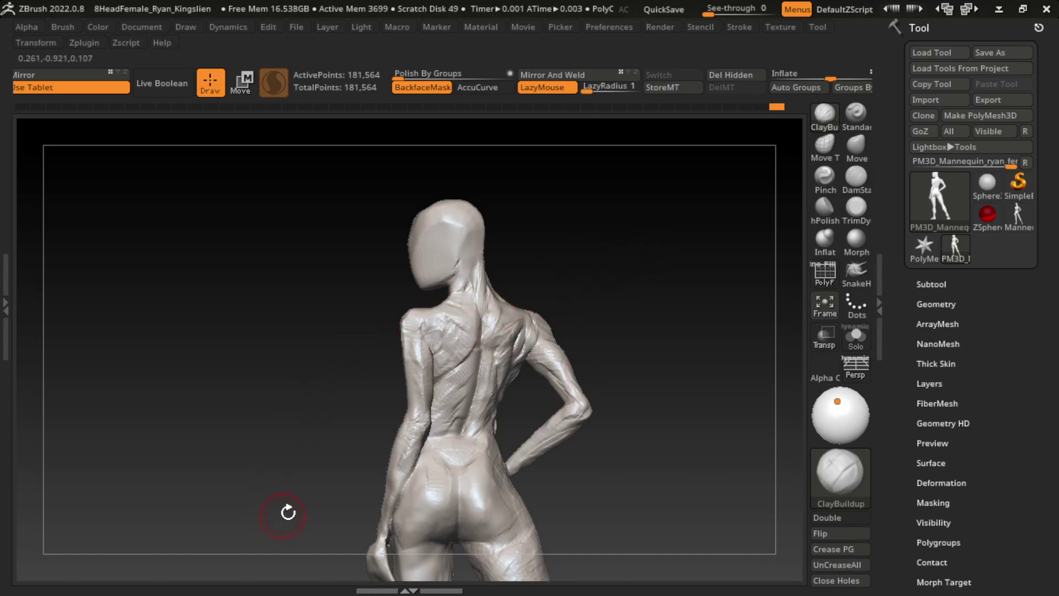
mouse_move(442, 337)
shift+mouse_down()
mouse_move(435, 319)
mouse_move(417, 321)
shift+mouse_up()
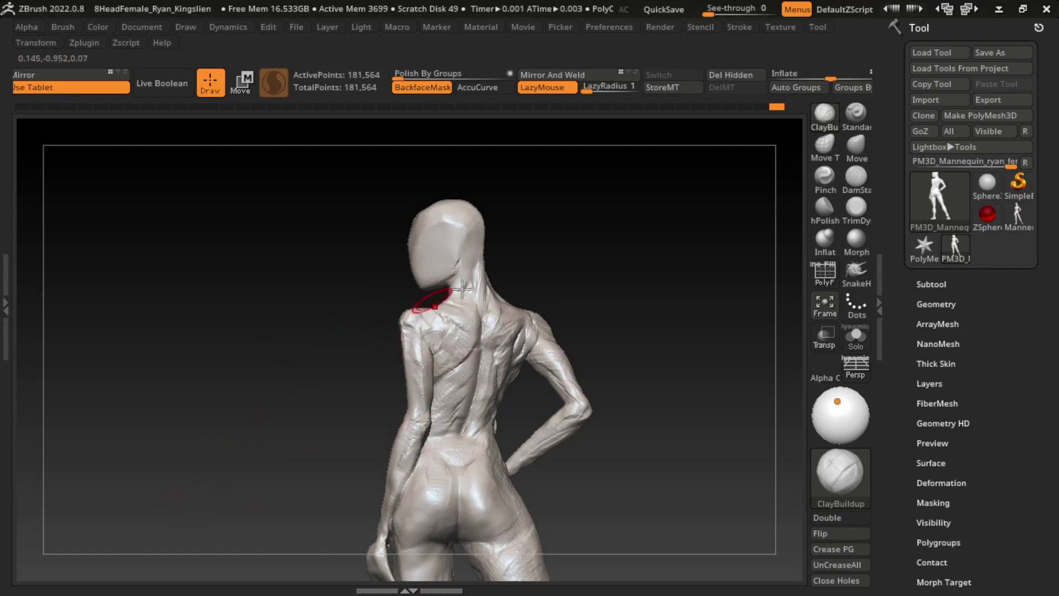
key(shift+d)
drag(631, 272, 574, 288)
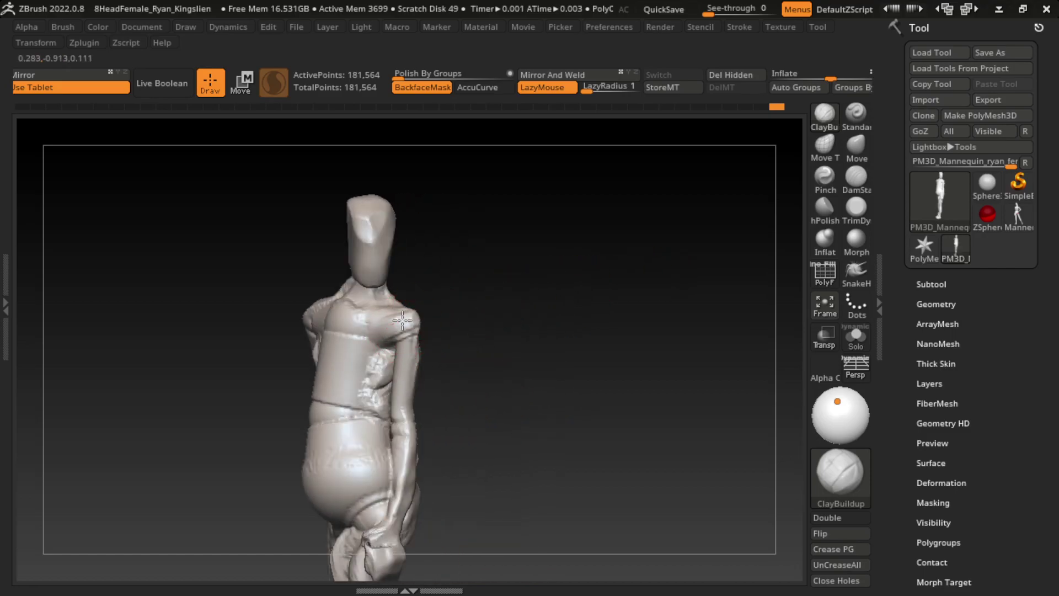
key(d)
drag(564, 282, 595, 282)
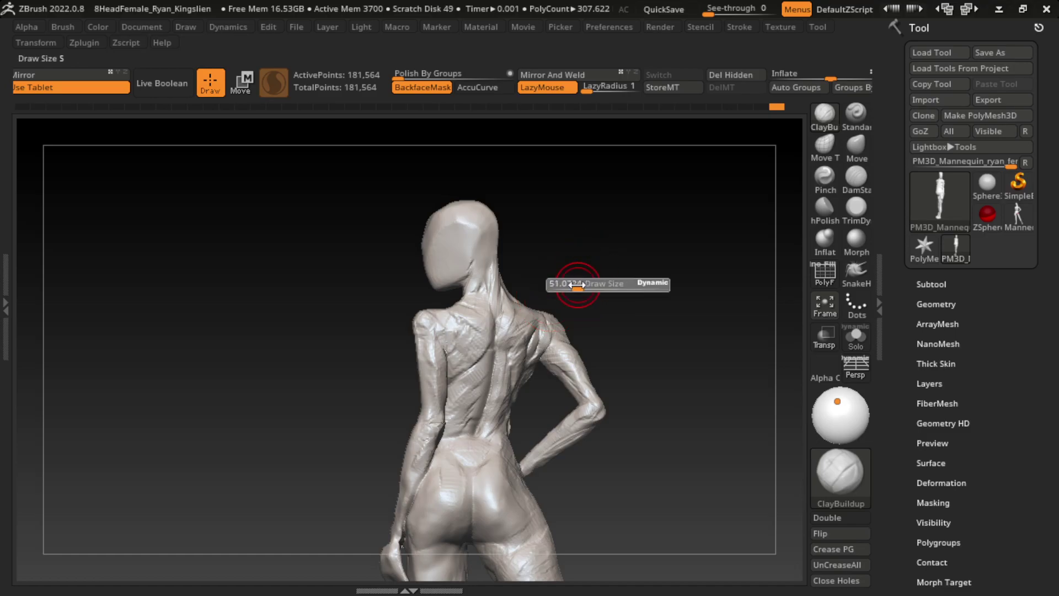
- Raise and reshape the shoulder blade and upper back with ClayBuildup
click(857, 175)
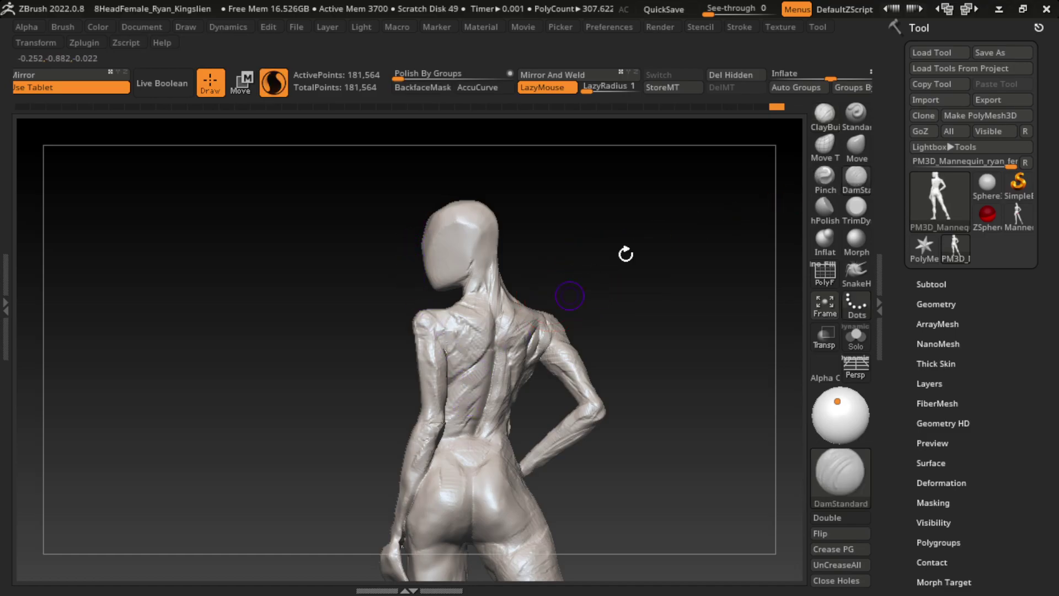
key(b)
key(c)
key(b)
alt+drag(674, 279, 678, 339)
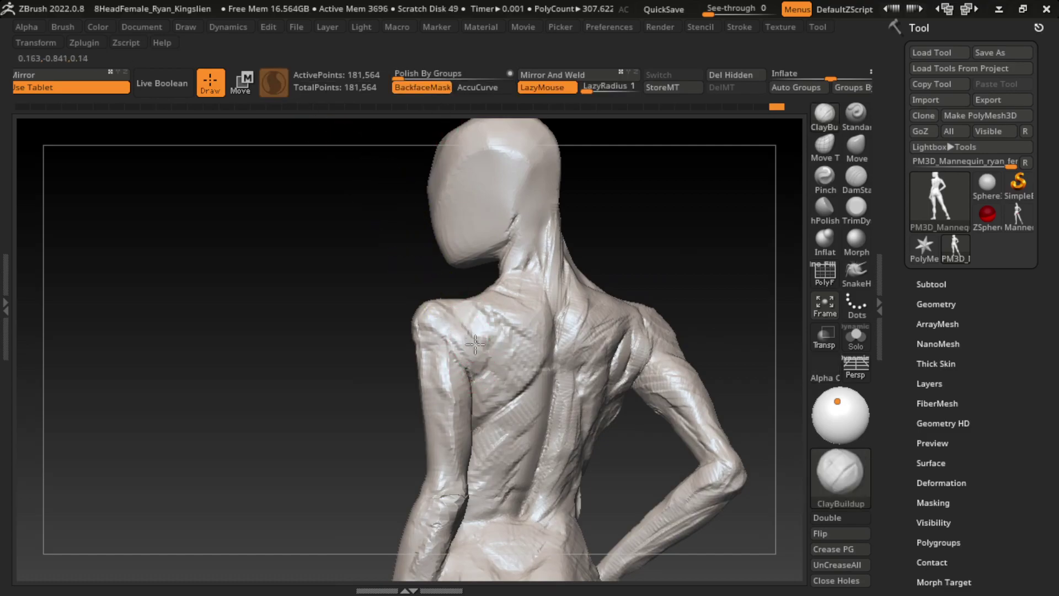
drag(468, 325, 495, 347)
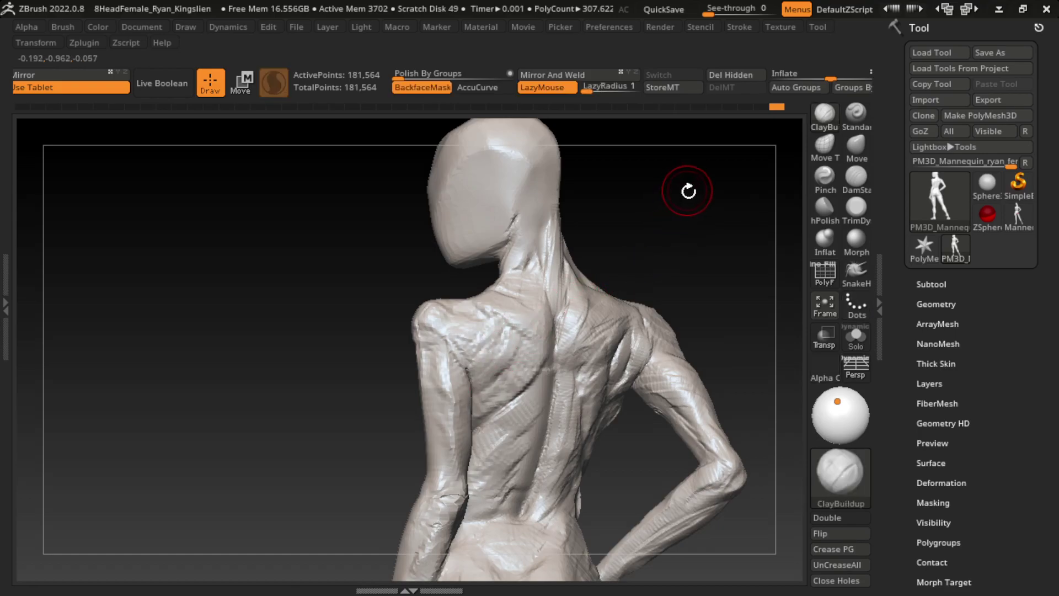
drag(686, 187, 629, 227)
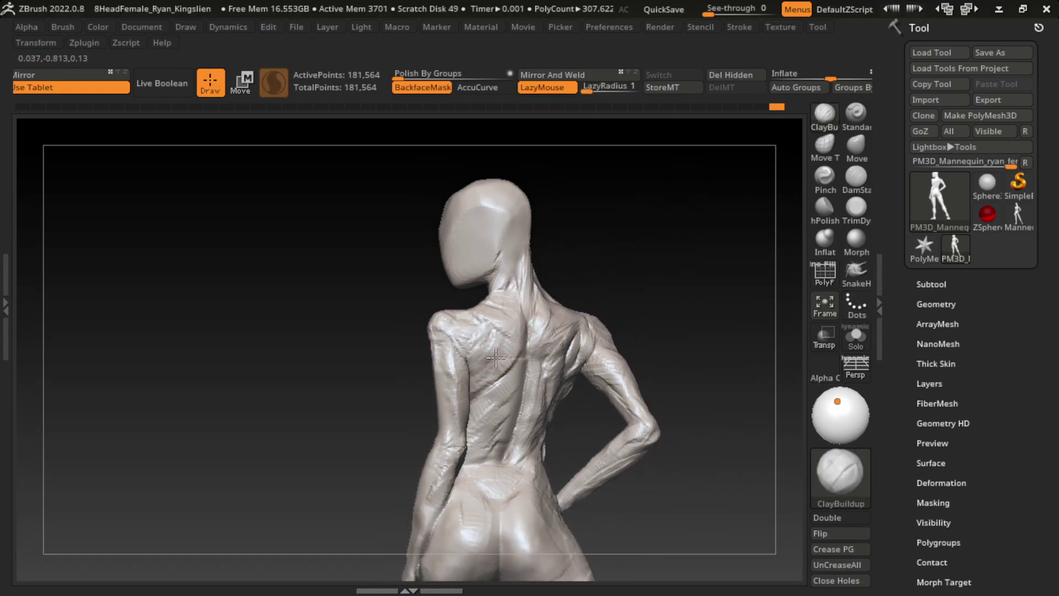
drag(489, 364, 478, 363)
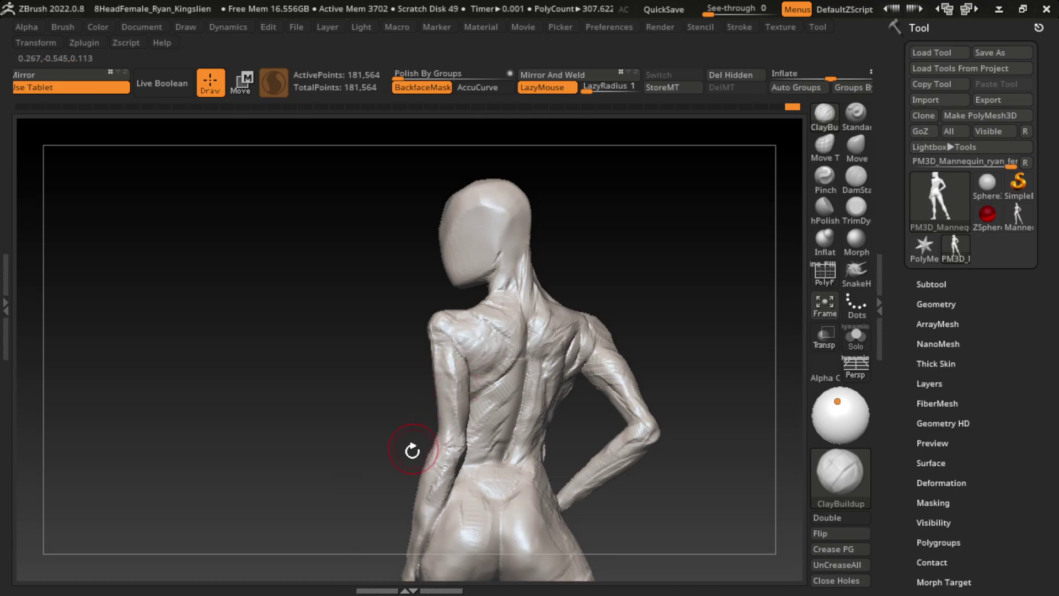
mouse_move(414, 450)
mouse_down()
mouse_move(486, 367)
mouse_move(480, 353)
mouse_move(469, 409)
mouse_move(476, 393)
mouse_up()
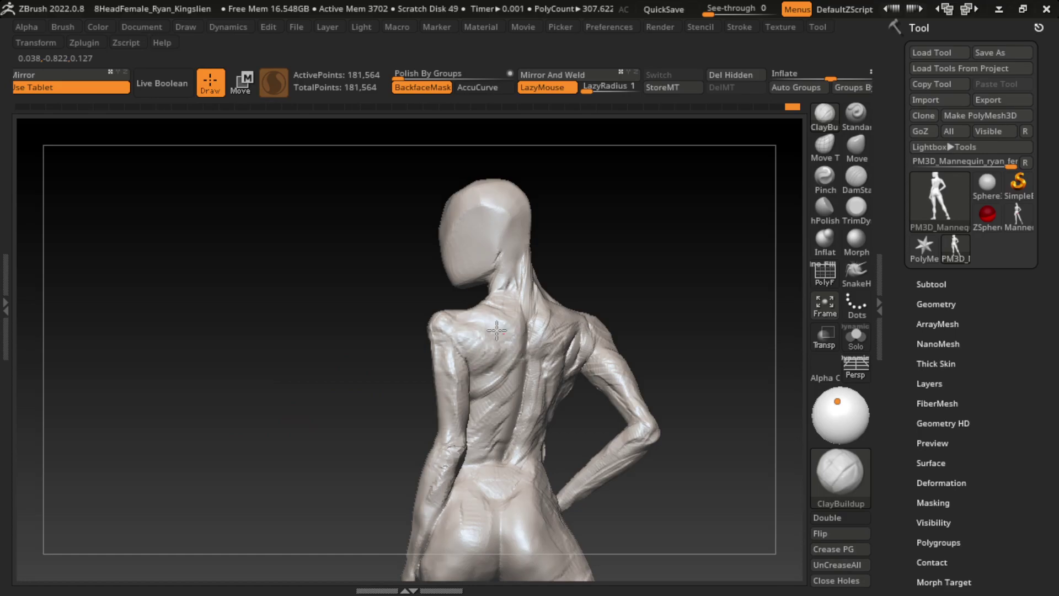
- Sculpt the right upper back, right shoulder and neck, adding ridges down the neck
mouse_move(569, 384)
mouse_down()
mouse_move(549, 390)
mouse_move(563, 329)
mouse_up()
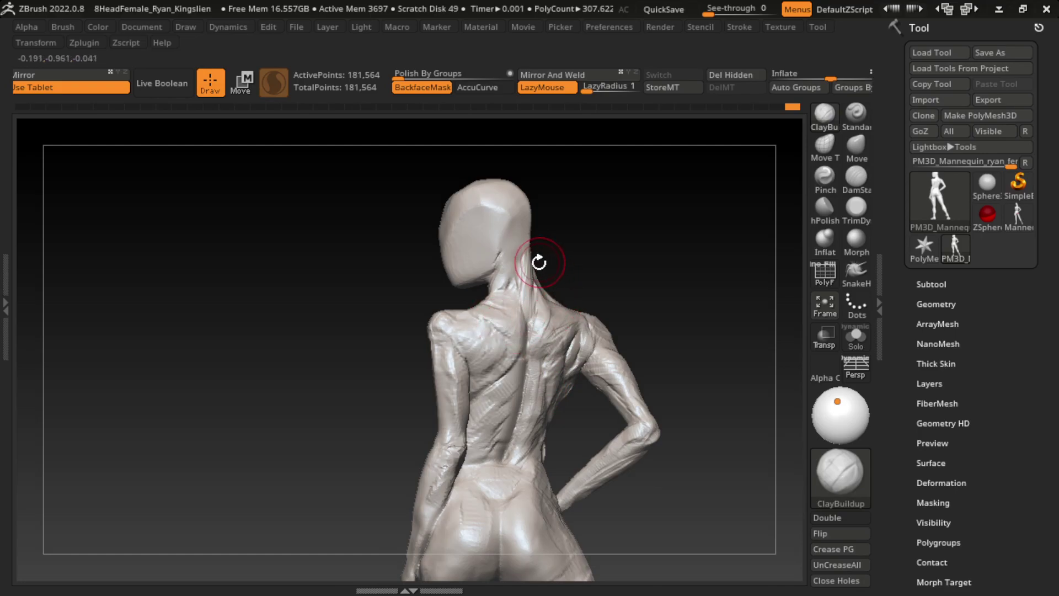
drag(516, 237, 503, 301)
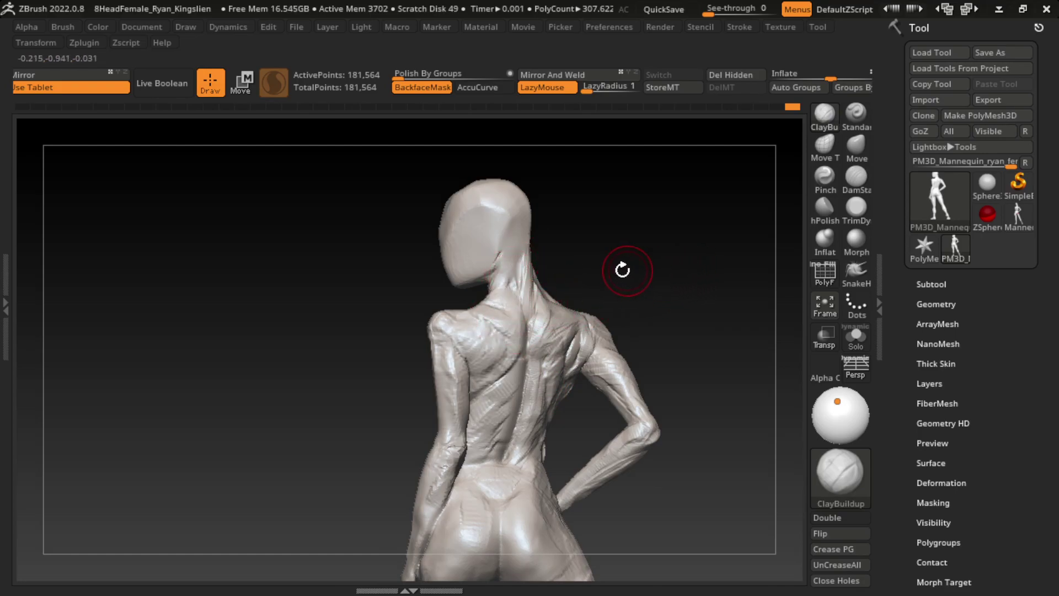
mouse_move(605, 308)
mouse_down()
mouse_move(543, 301)
mouse_move(577, 328)
mouse_up()
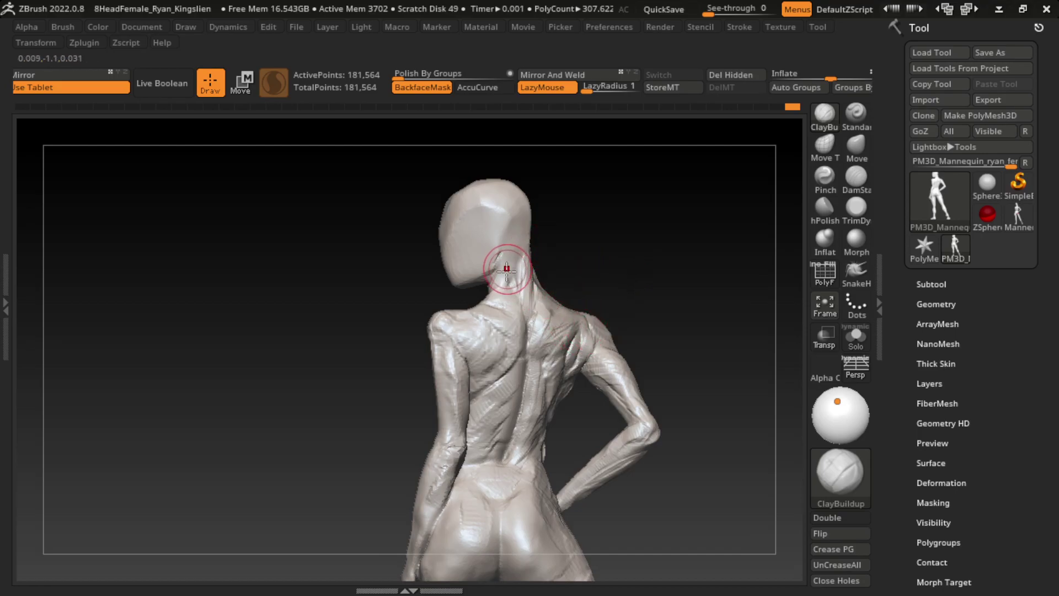
drag(506, 268, 494, 284)
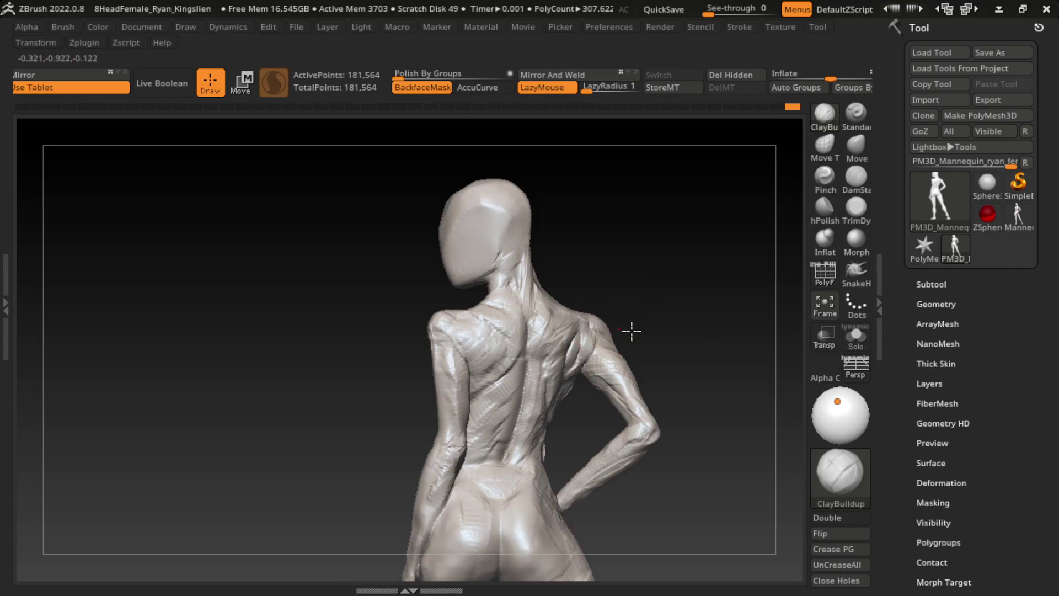
drag(682, 363, 657, 347)
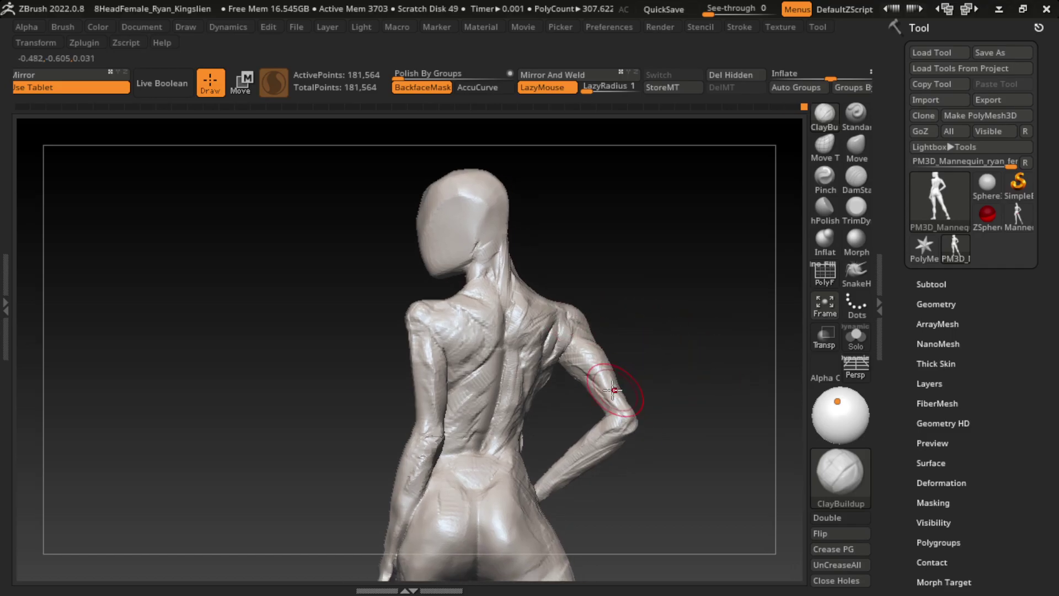
- Add form to the upper arm and elbow with the Standard brush, then turn to a rear view
click(861, 122)
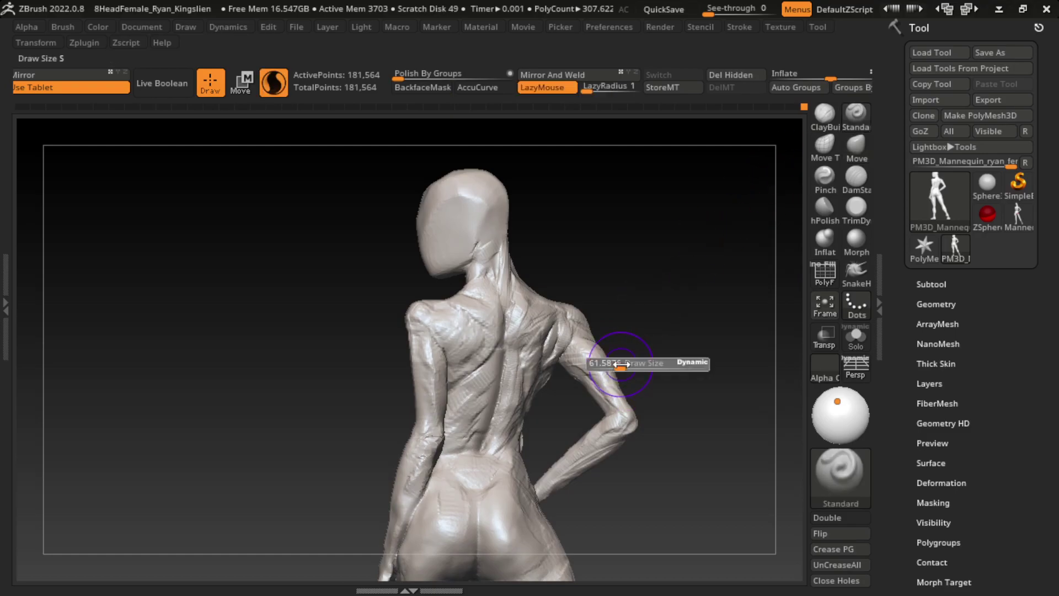
drag(593, 346, 596, 336)
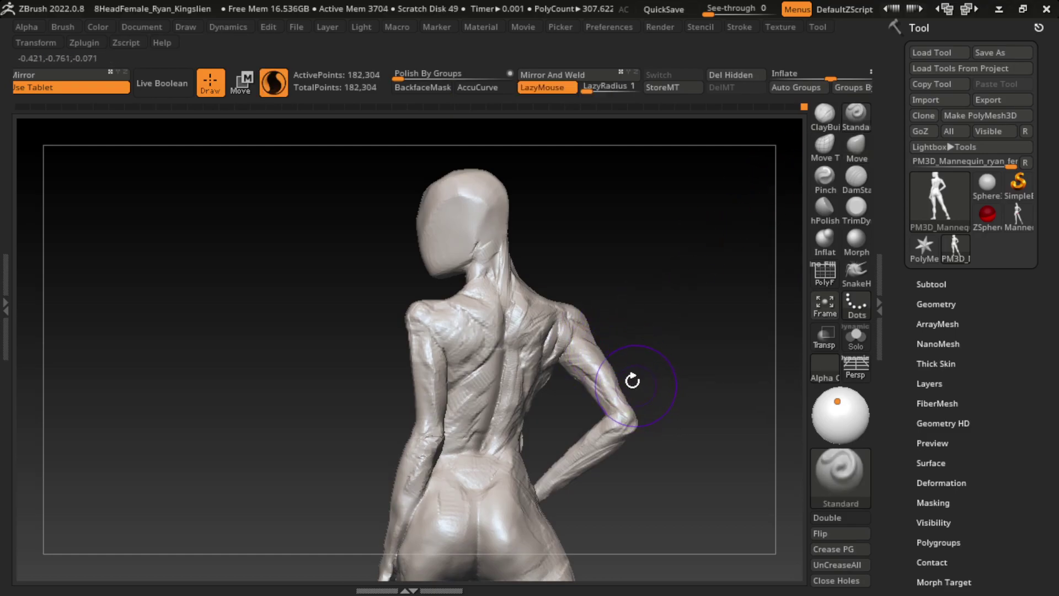
mouse_move(617, 383)
mouse_down()
mouse_move(630, 395)
mouse_move(622, 406)
mouse_move(634, 372)
mouse_up()
mouse_move(504, 546)
mouse_down()
mouse_move(757, 345)
mouse_move(677, 369)
mouse_move(600, 342)
mouse_up()
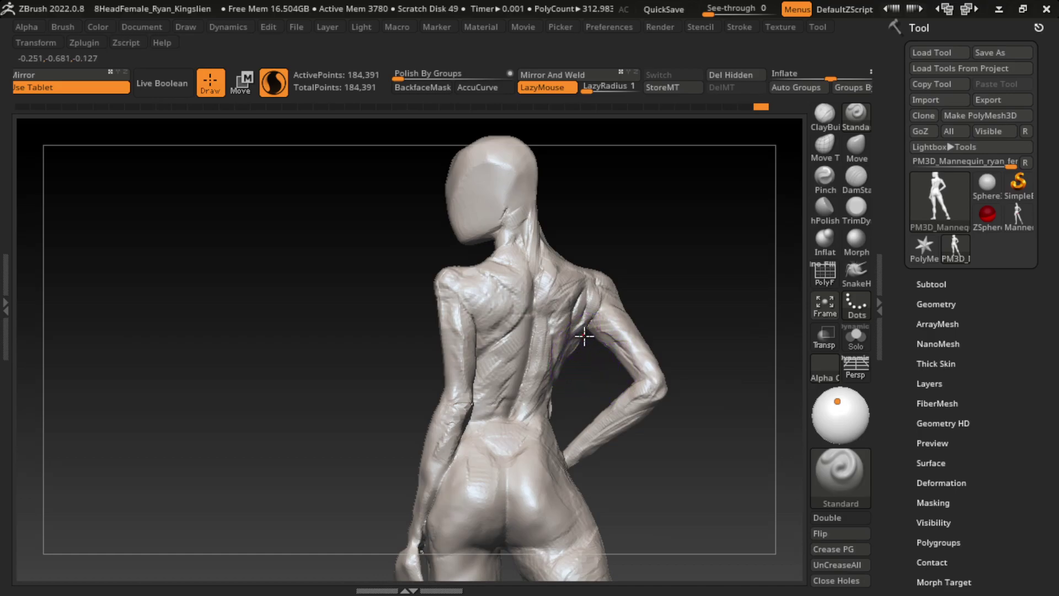
drag(688, 333, 589, 351)
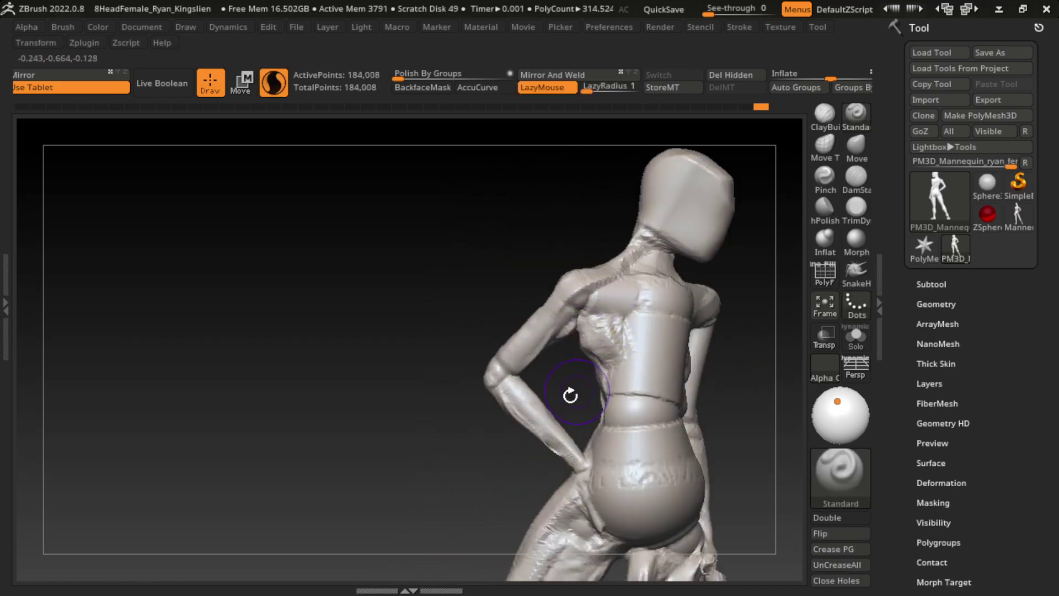
drag(571, 395, 714, 390)
- With ClayBuildup and BackfaceMask on, build clay along the back and near the hand on the hip
key(b)
key(c)
key(b)
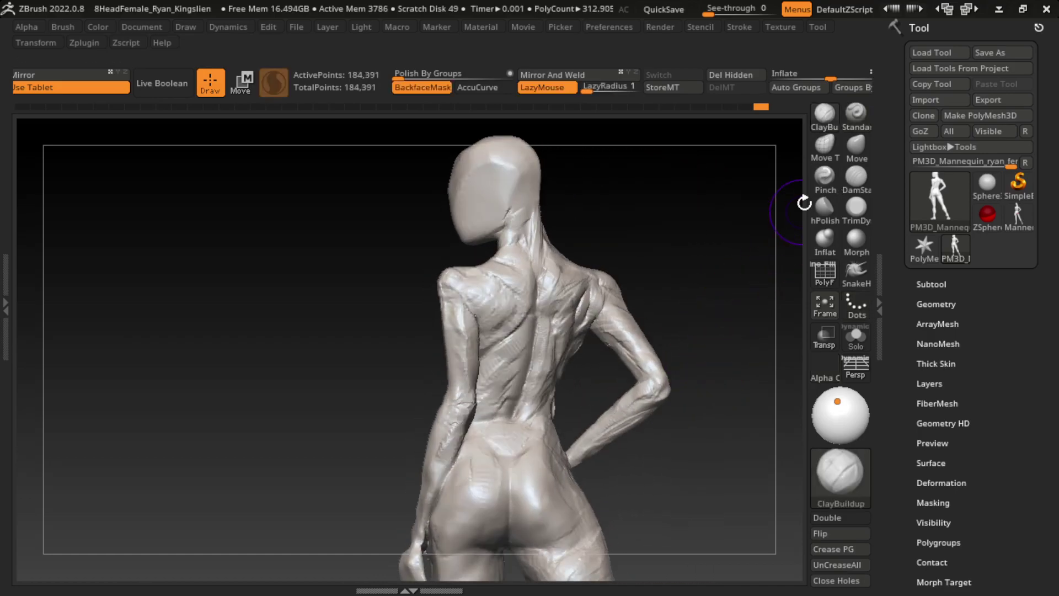
drag(805, 203, 590, 334)
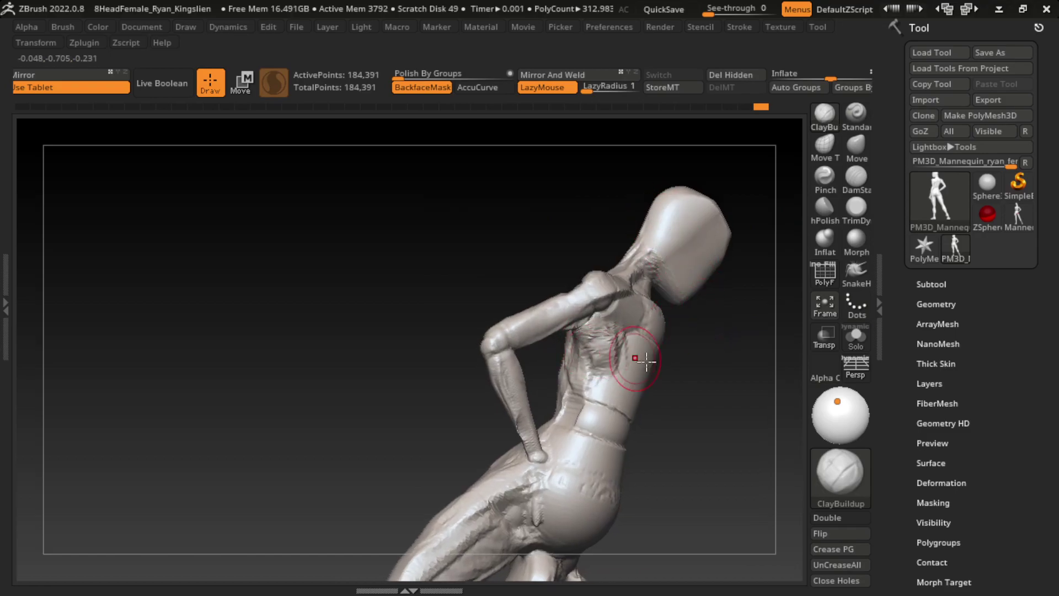
drag(678, 364, 603, 348)
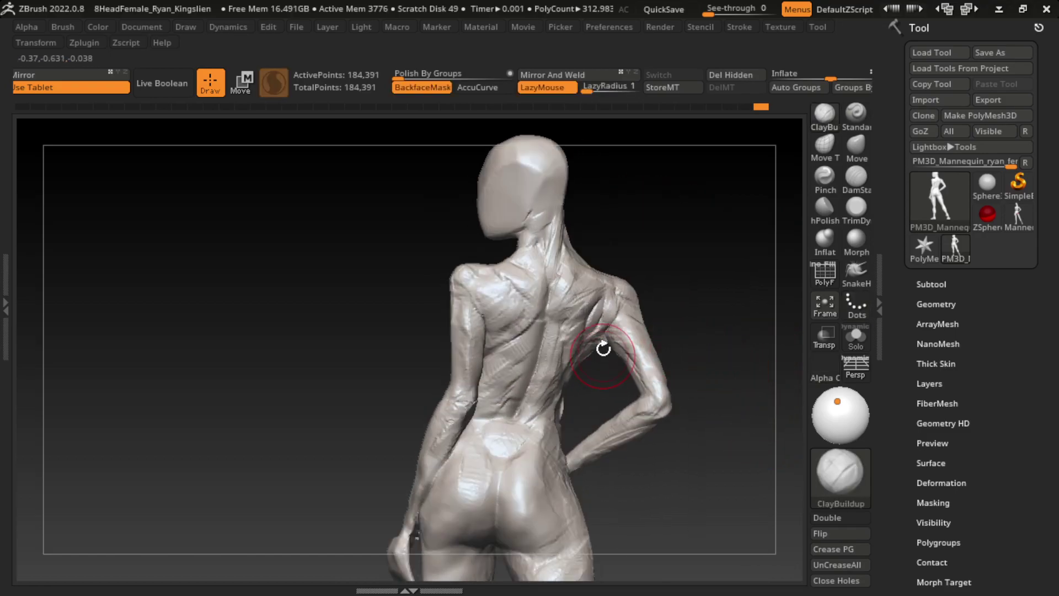
drag(610, 379, 603, 348)
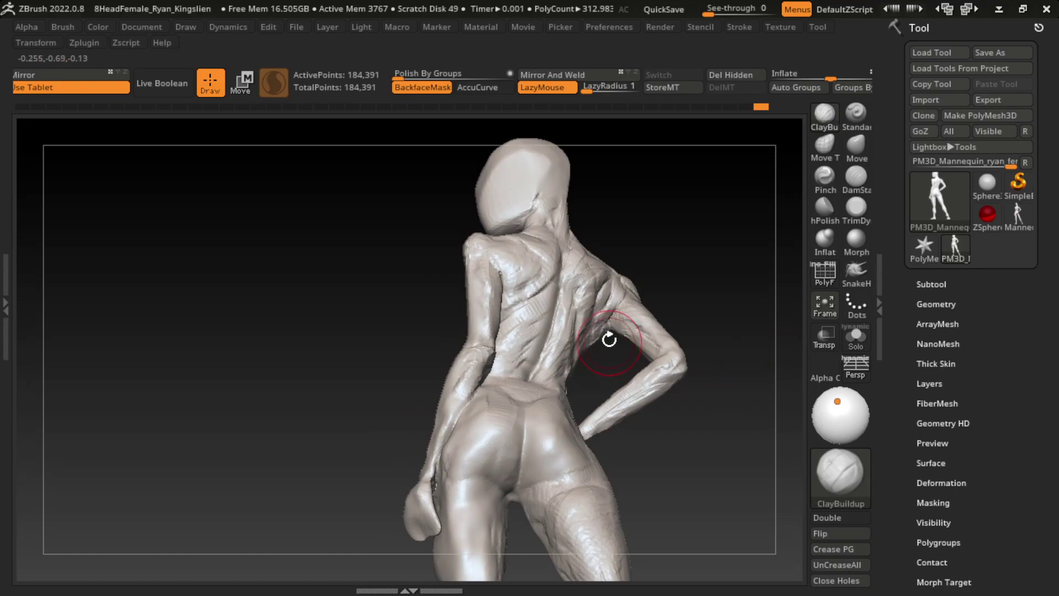
drag(674, 331, 731, 353)
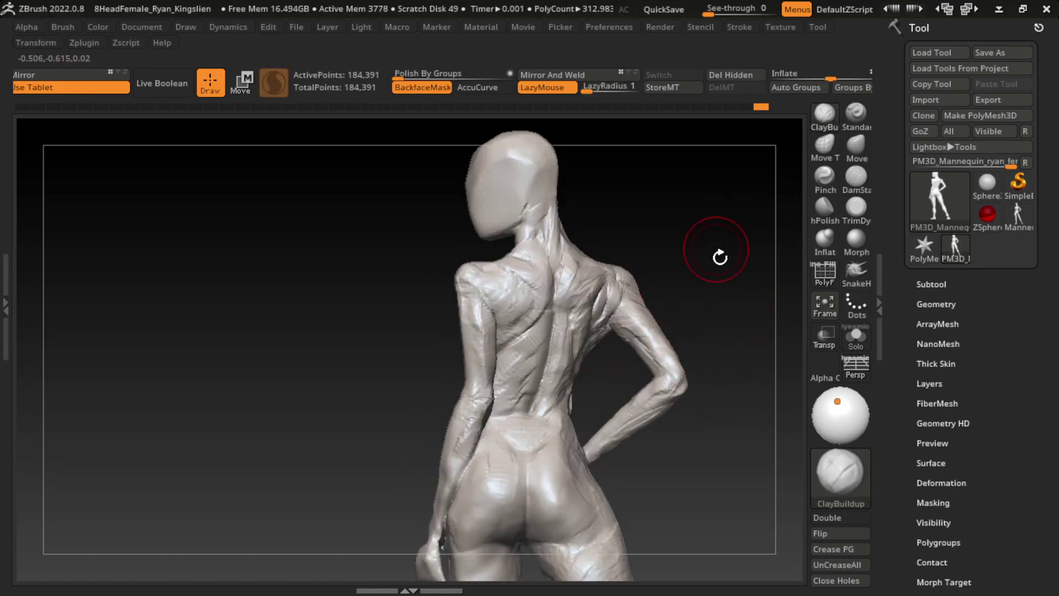
drag(634, 456, 684, 475)
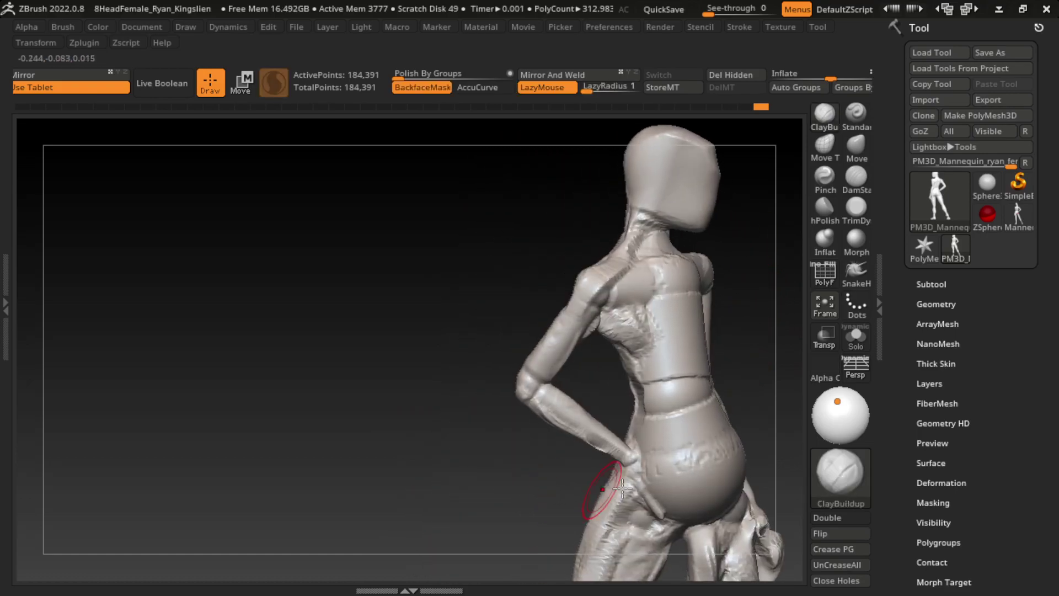
drag(629, 450, 655, 461)
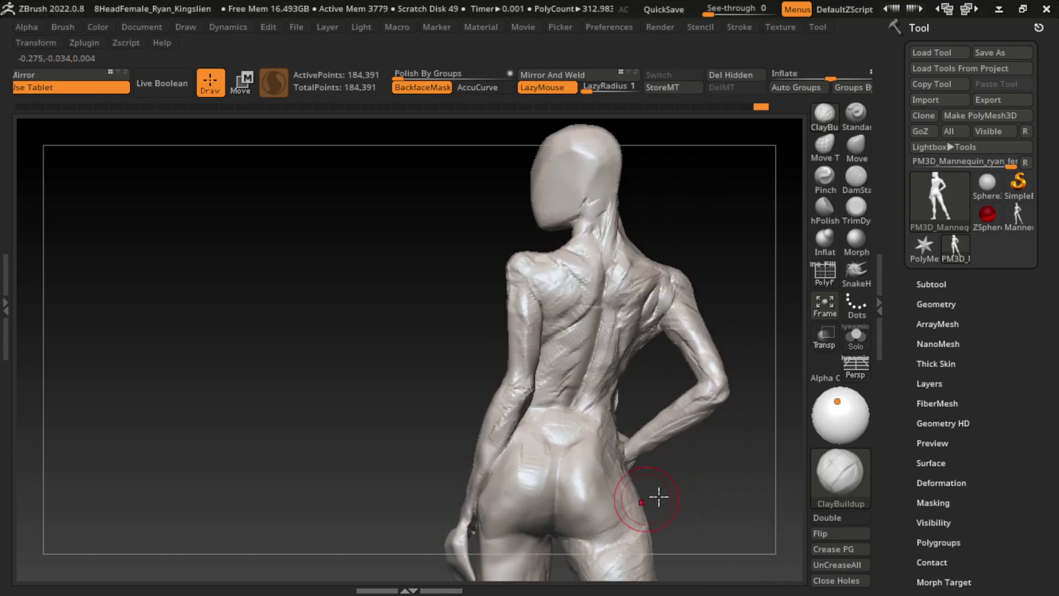
mouse_move(650, 496)
mouse_down()
mouse_move(713, 480)
mouse_move(670, 482)
mouse_up()
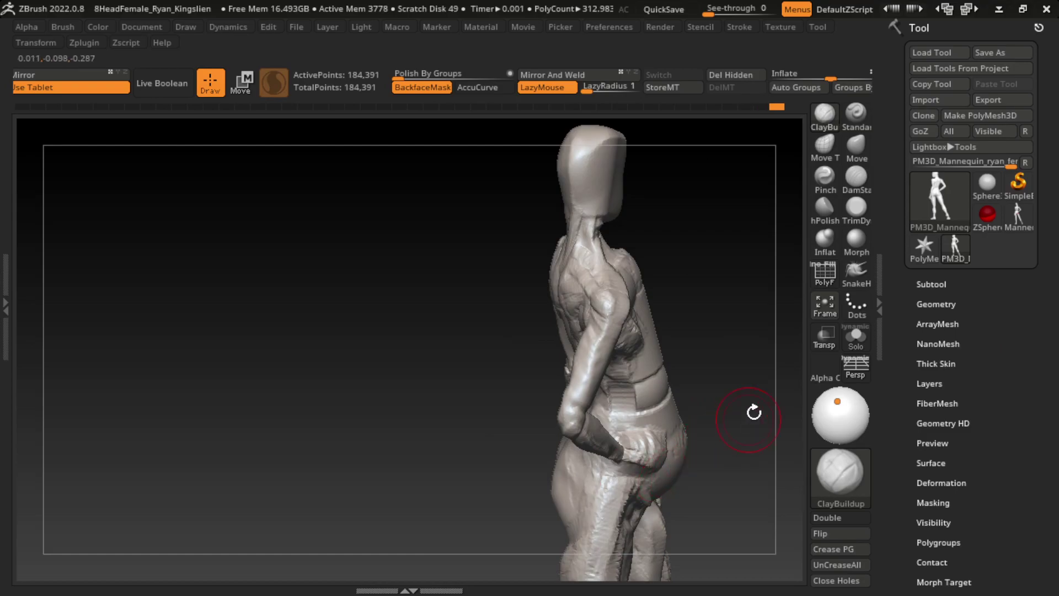
- Sculpt and Shift-smooth the hip side, then zoom out and back in on the back and hips
click(856, 176)
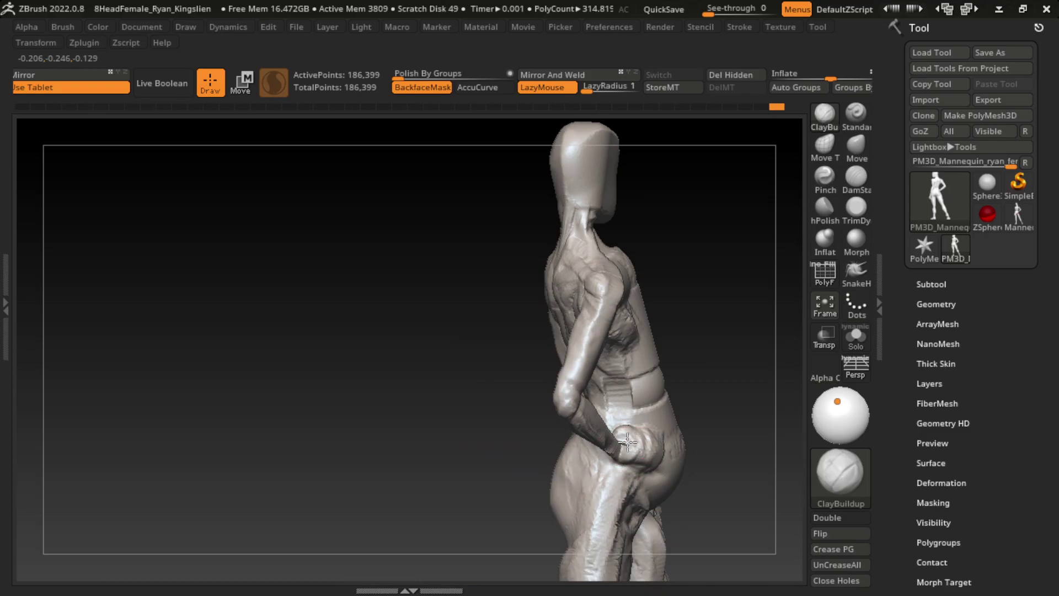
key(shift)
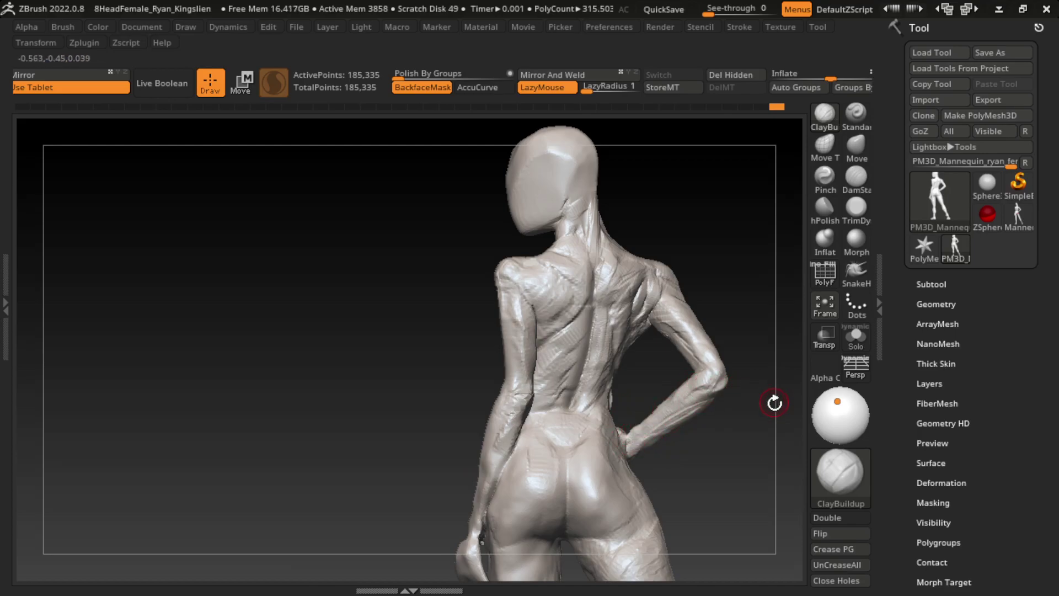
mouse_move(701, 448)
alt+mouse_down()
mouse_move(675, 454)
mouse_move(655, 401)
alt+mouse_up()
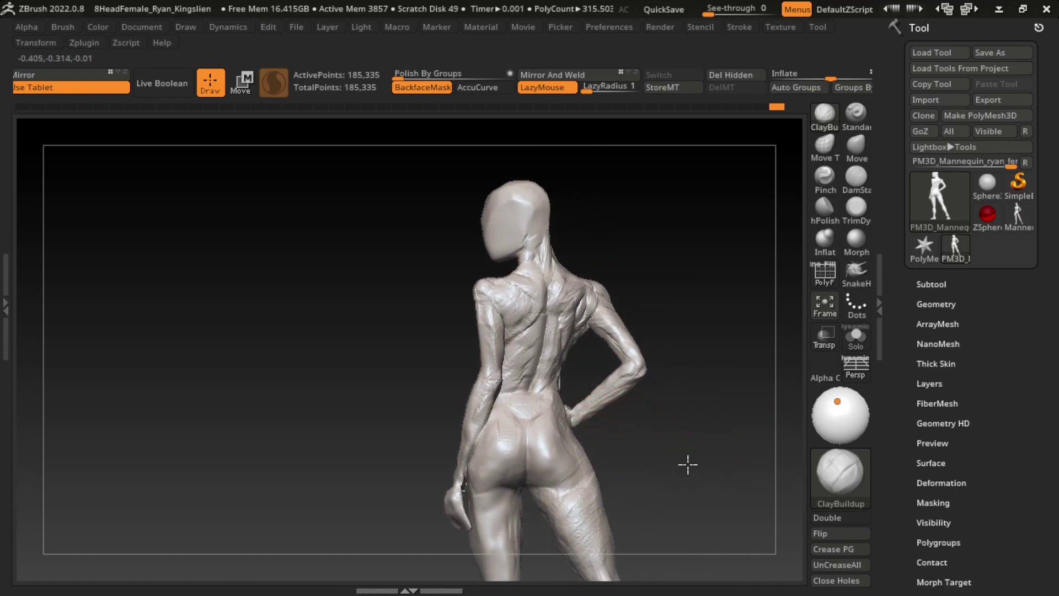
mouse_move(688, 465)
alt+mouse_down()
mouse_move(693, 473)
mouse_move(648, 436)
alt+mouse_up()
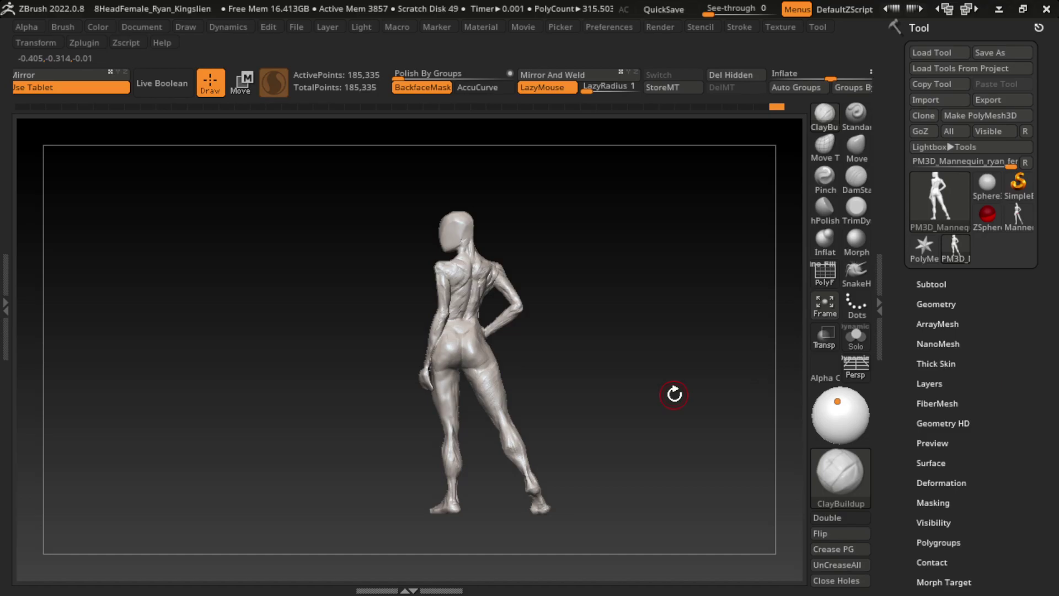
alt+drag(603, 372, 568, 379)
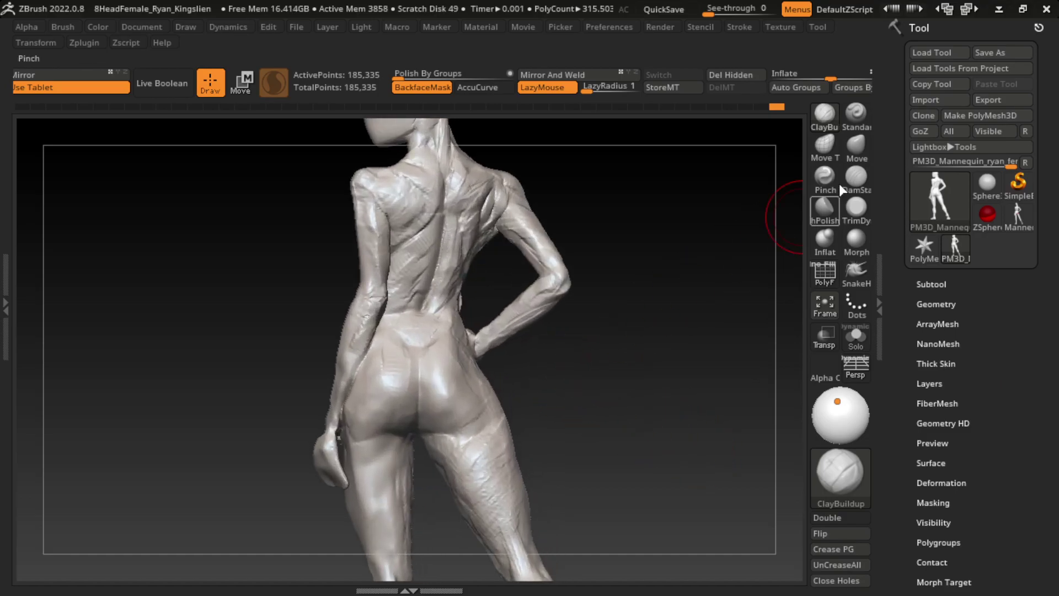
- Stroke the right thigh with the Standard brush and smooth it
click(856, 113)
drag(485, 449, 468, 467)
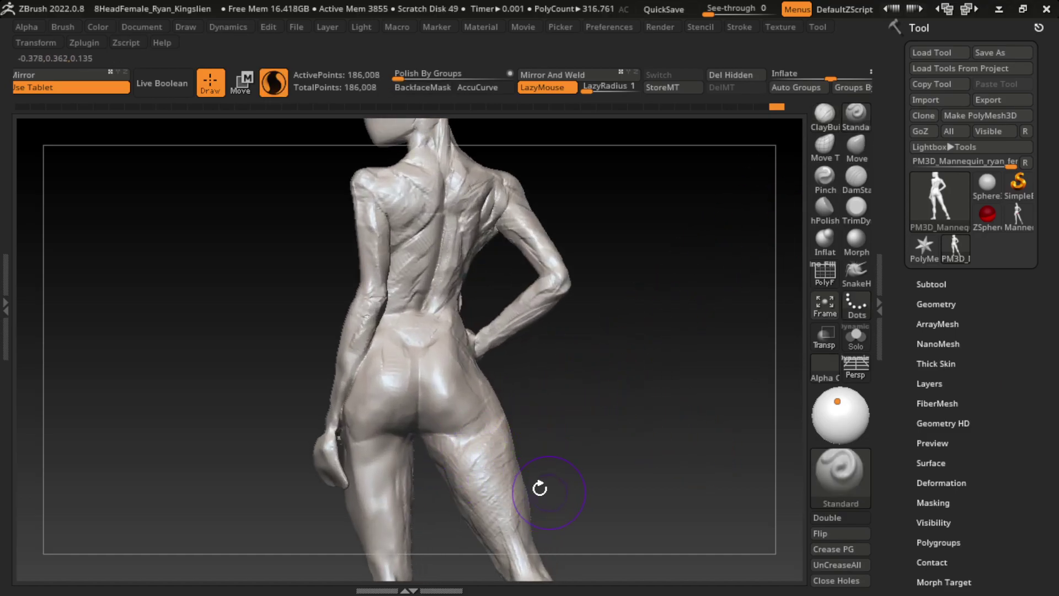
key(shift)
key(l)
mouse_move(599, 471)
alt+mouse_down()
mouse_move(627, 502)
mouse_move(642, 392)
mouse_move(605, 414)
alt+mouse_up()
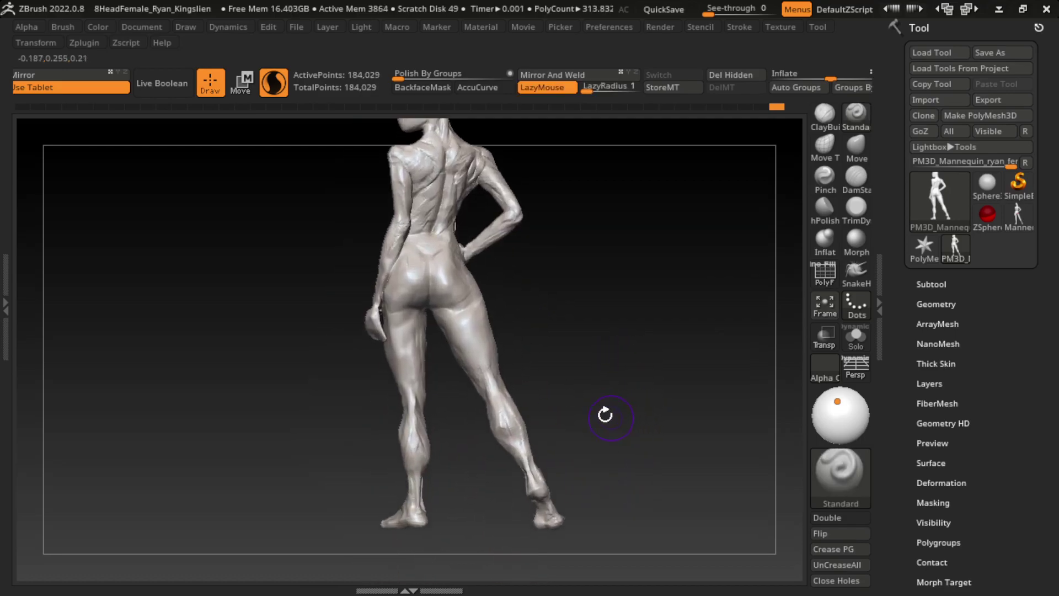
- Build up and smooth clay on the thigh and its back using ClayBuildup with BackfaceMask
drag(449, 337, 414, 350)
key(b)
key(c)
key(b)
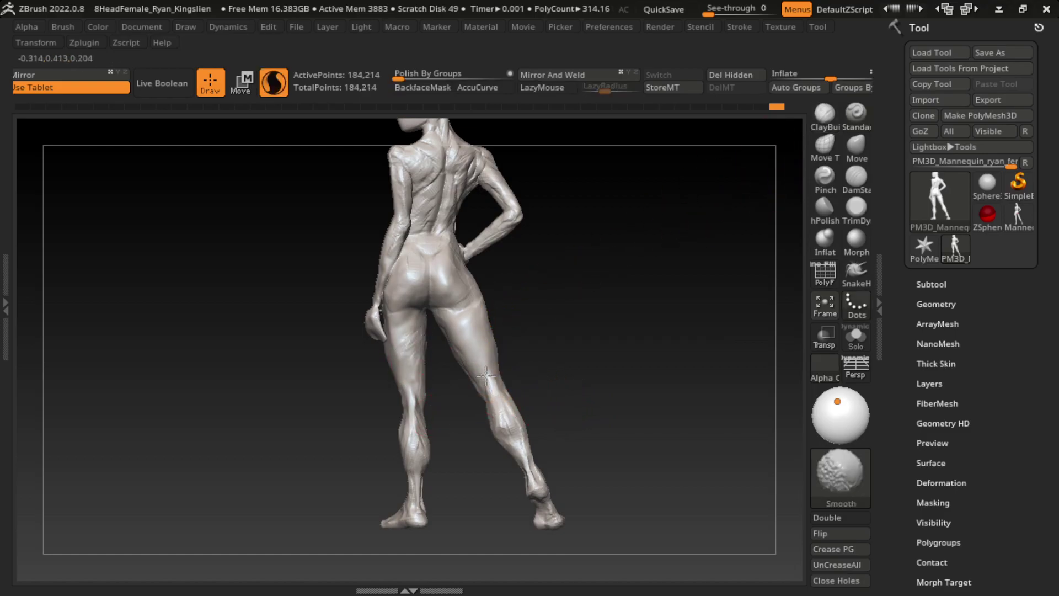
shift+drag(433, 397, 414, 401)
drag(485, 306, 461, 366)
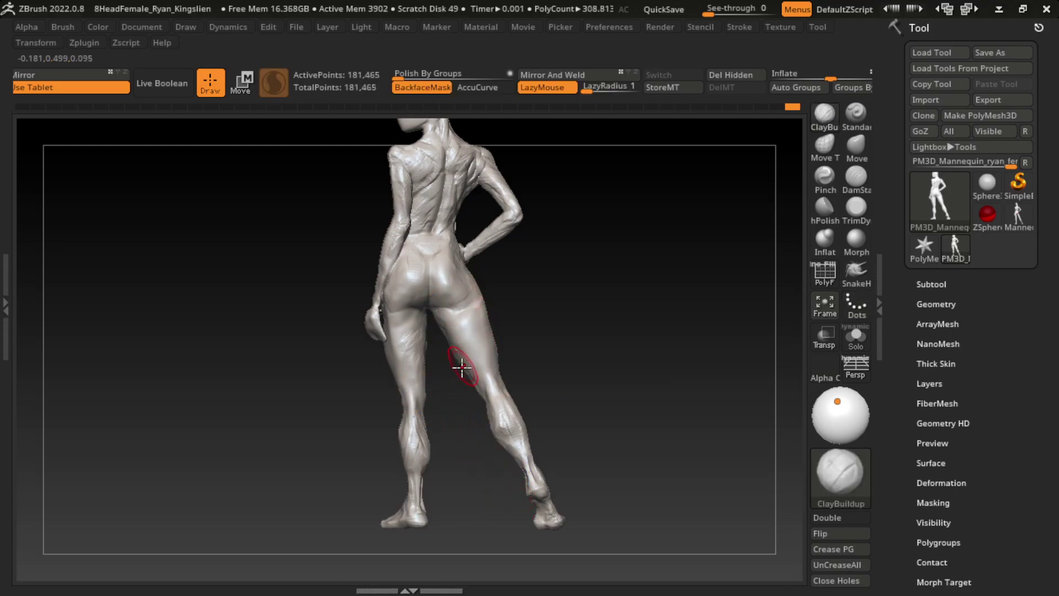
- Turn to a rear view of the legs and sculpt muscle striations into the left calf
drag(608, 366, 536, 362)
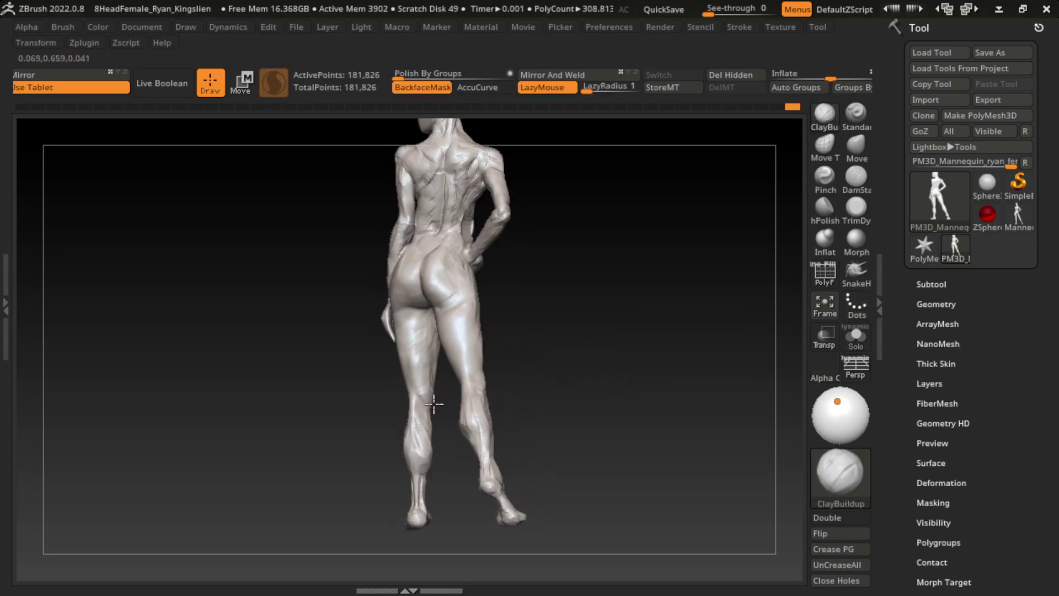
mouse_move(432, 397)
mouse_down()
mouse_move(551, 383)
mouse_move(425, 406)
mouse_move(539, 359)
mouse_up()
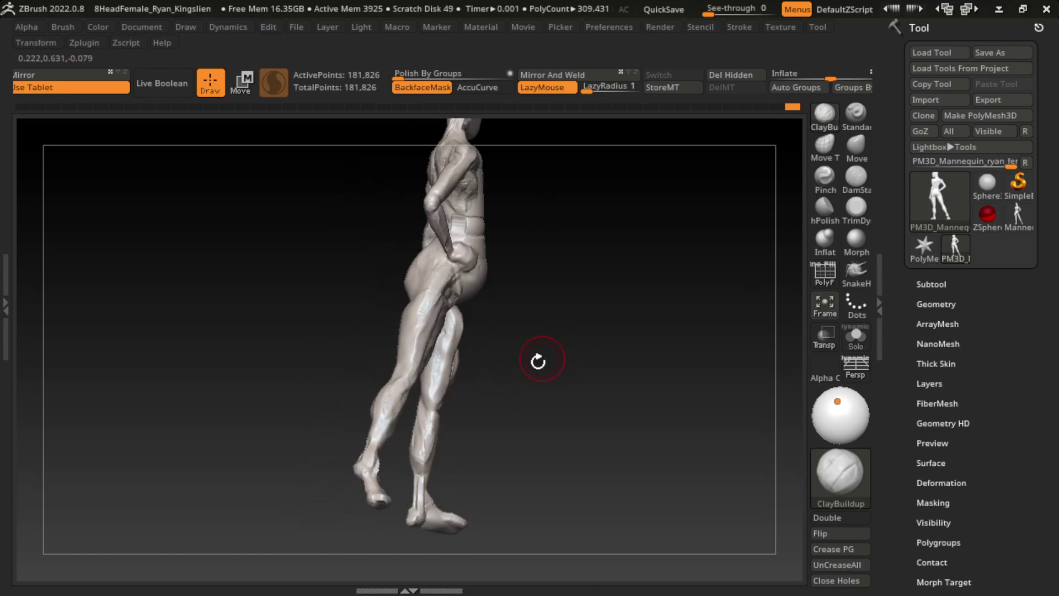
ctrl+right_drag(539, 359, 449, 425)
mouse_move(437, 406)
mouse_down()
mouse_move(620, 425)
mouse_move(575, 402)
mouse_up()
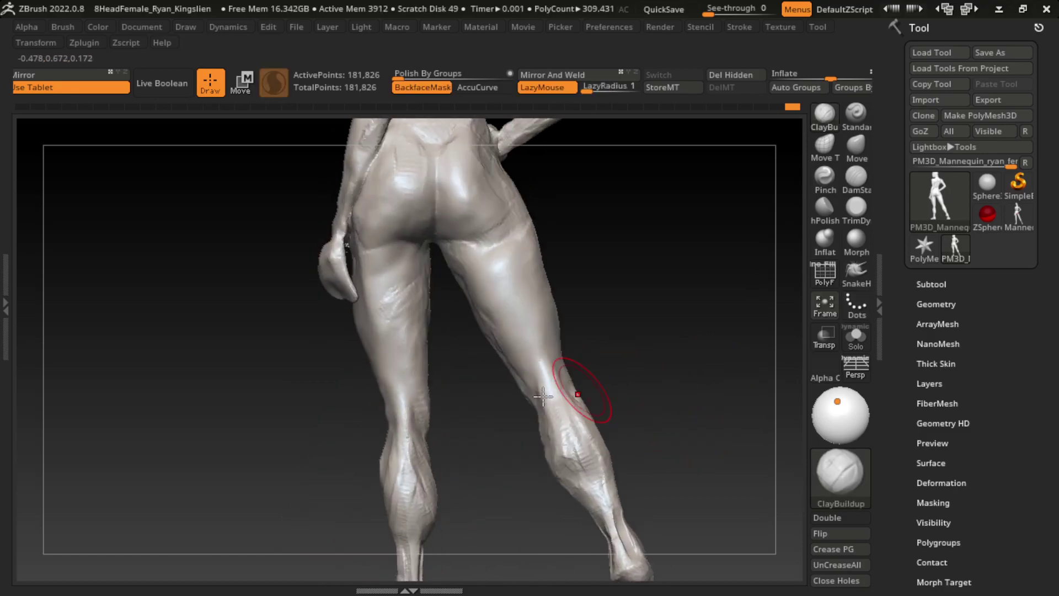
mouse_move(516, 440)
mouse_down()
mouse_move(684, 395)
mouse_move(447, 466)
mouse_move(411, 419)
mouse_up()
drag(425, 485, 420, 449)
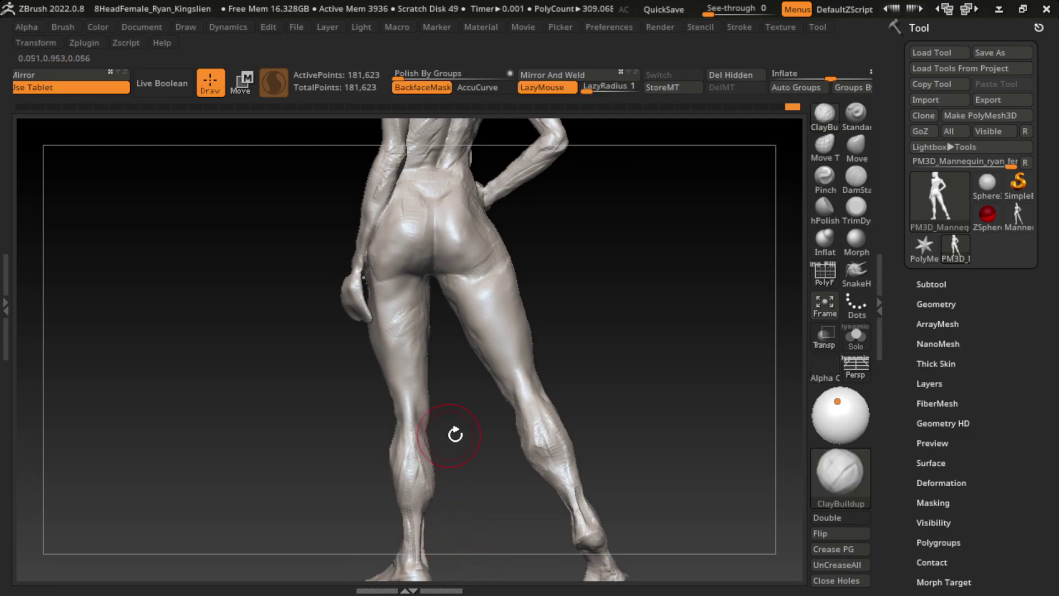
drag(417, 536, 432, 493)
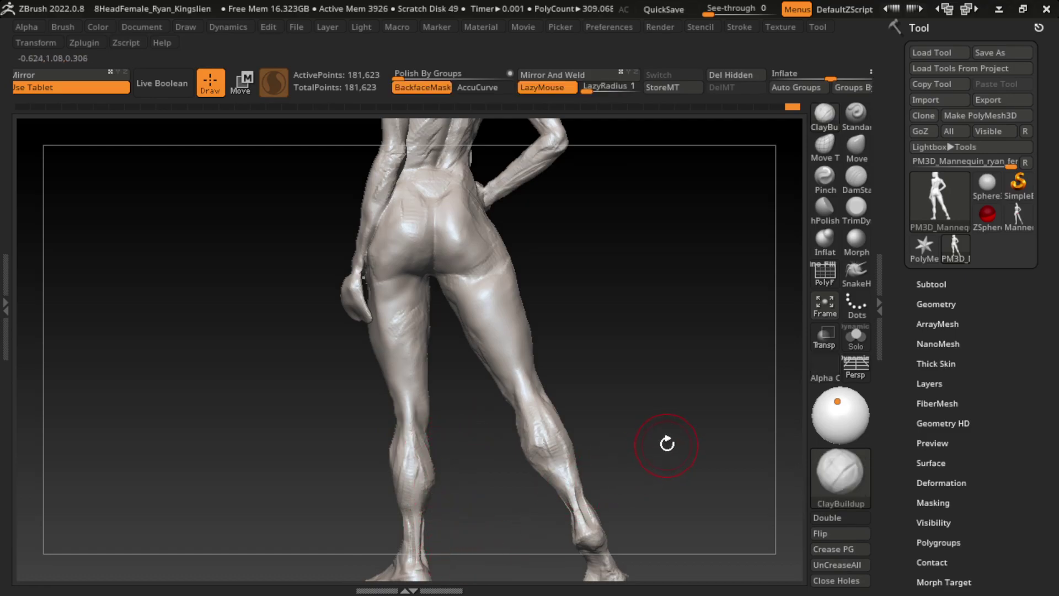
mouse_move(667, 442)
alt+mouse_down()
mouse_move(604, 411)
mouse_move(638, 499)
alt+mouse_up()
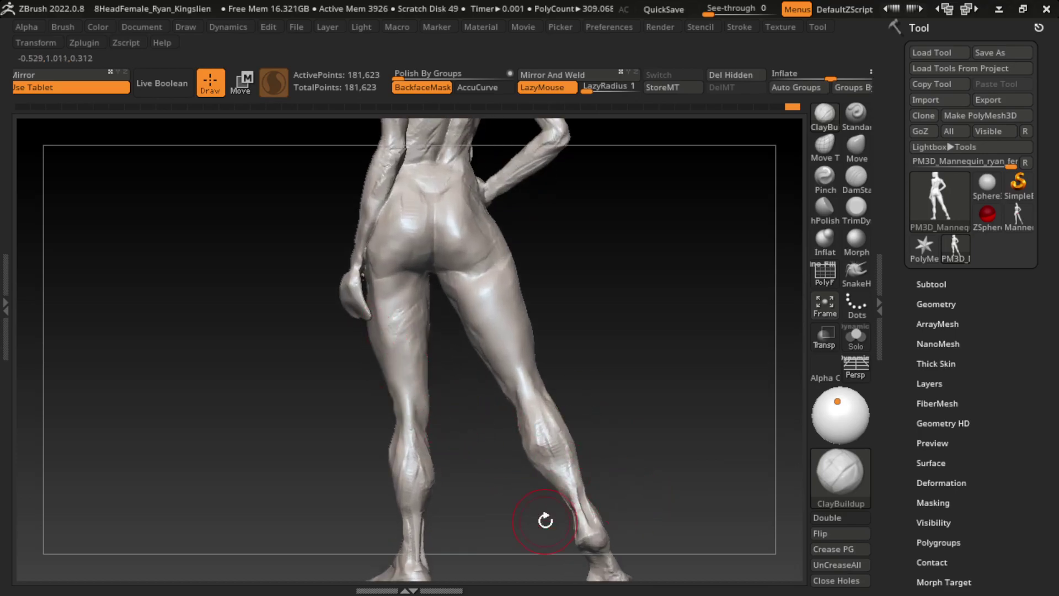